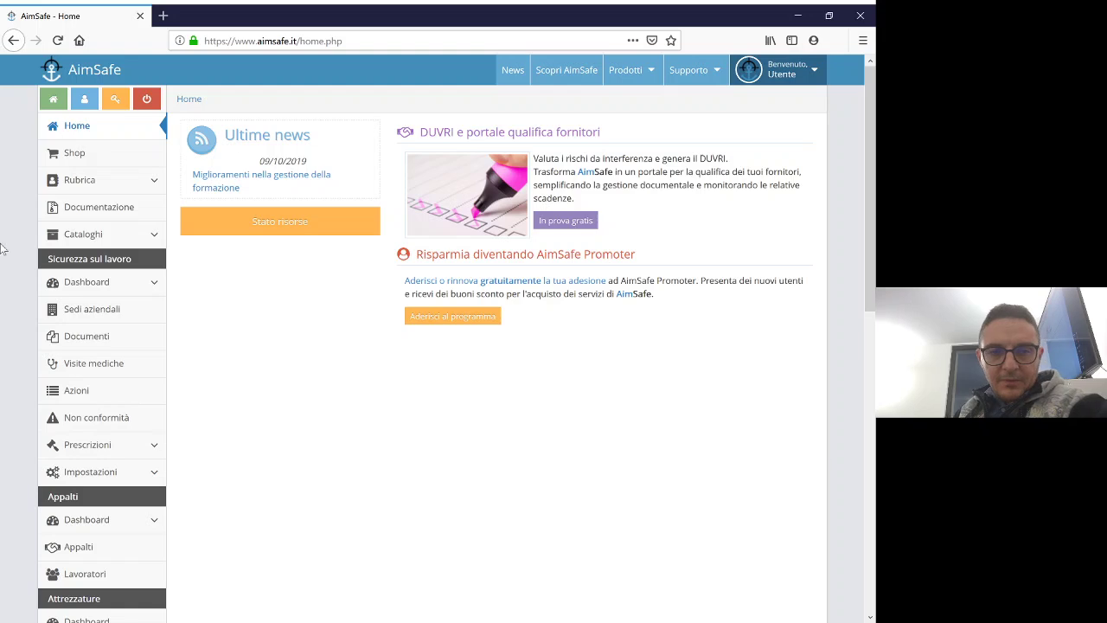
Open the MMC questionnaire of the "Addetto pulizie base" job at Committente S.r.l.'s Ufficio di Pont Saint Martin site.
left_click(105, 313)
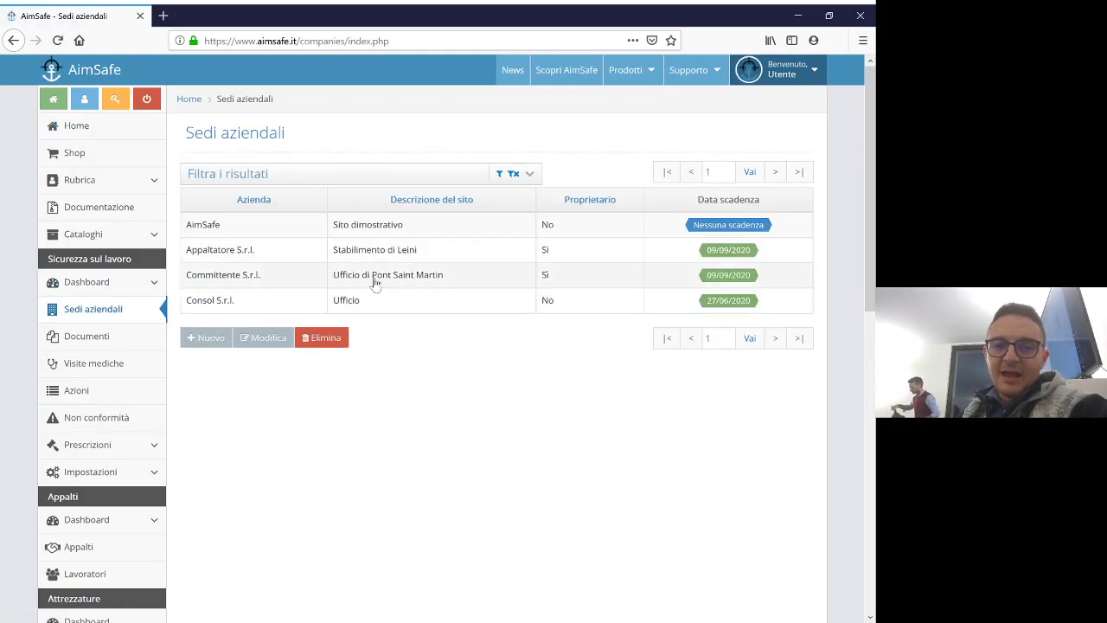
double_click(380, 274)
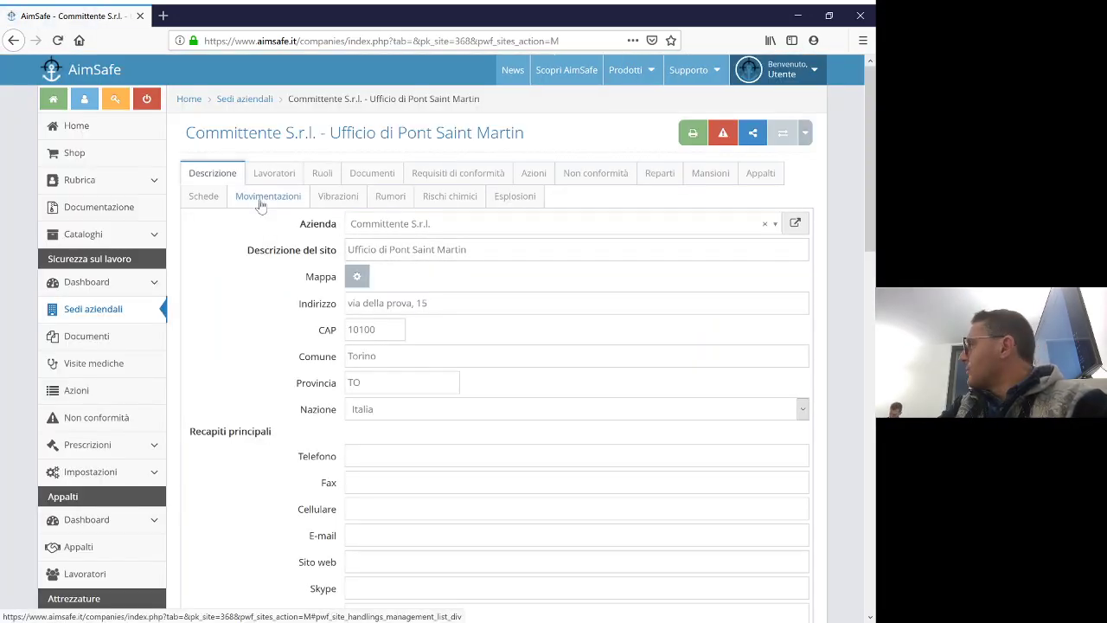
left_click(726, 184)
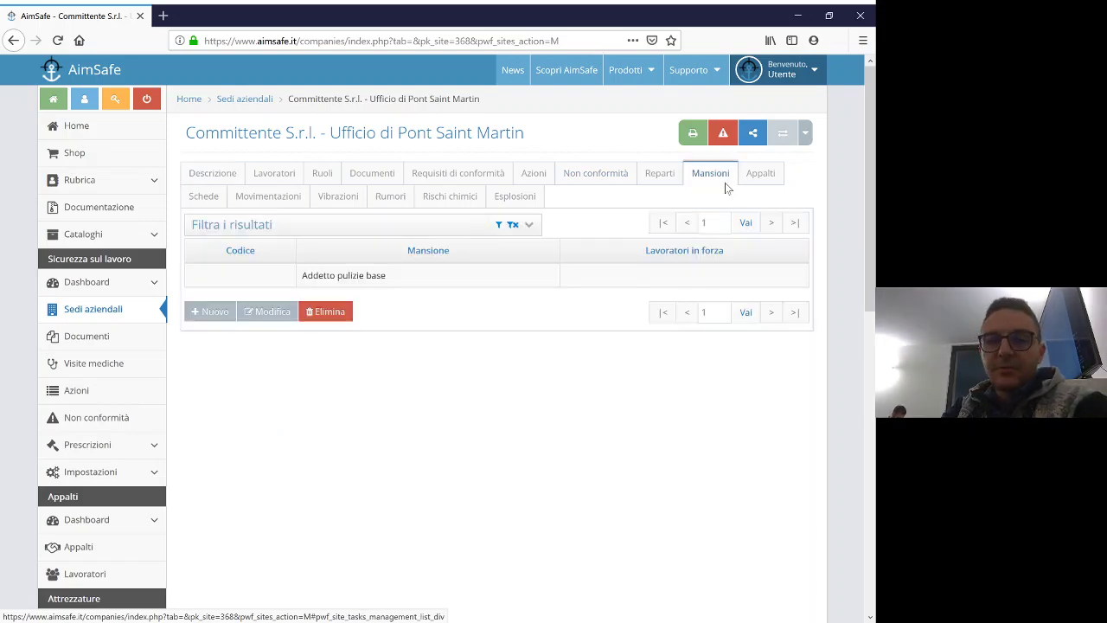
double_click(385, 278)
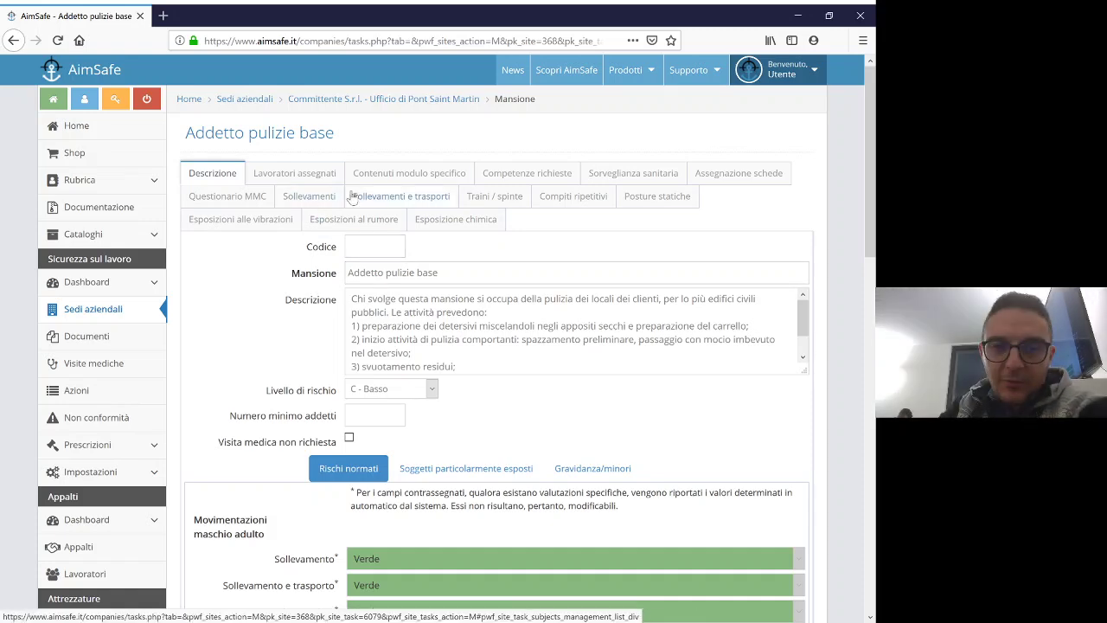
left_click(243, 198)
Switch the answer about manually lifting or carrying objects of 3 kg or more to No and back to Sì.
scroll(344, 200, "down", 2)
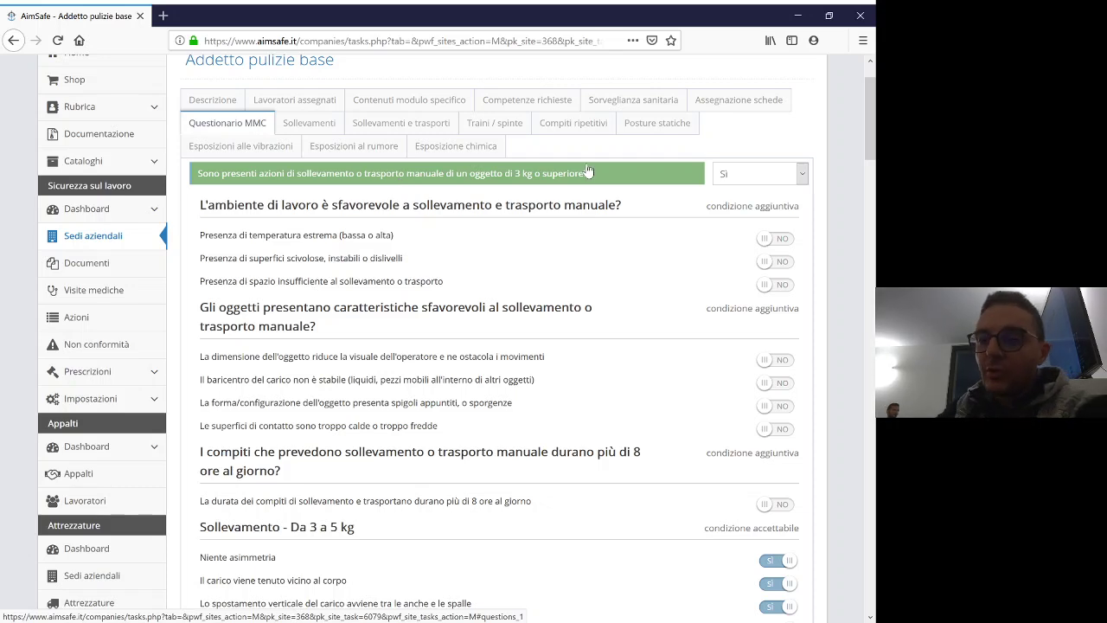
left_click(800, 177)
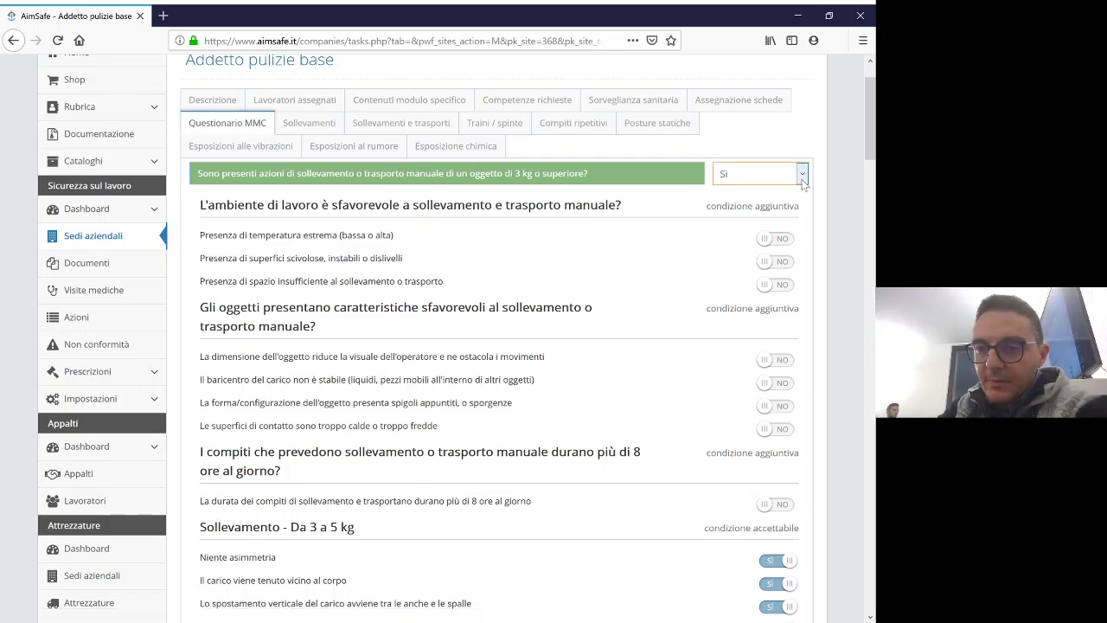
left_click(754, 226)
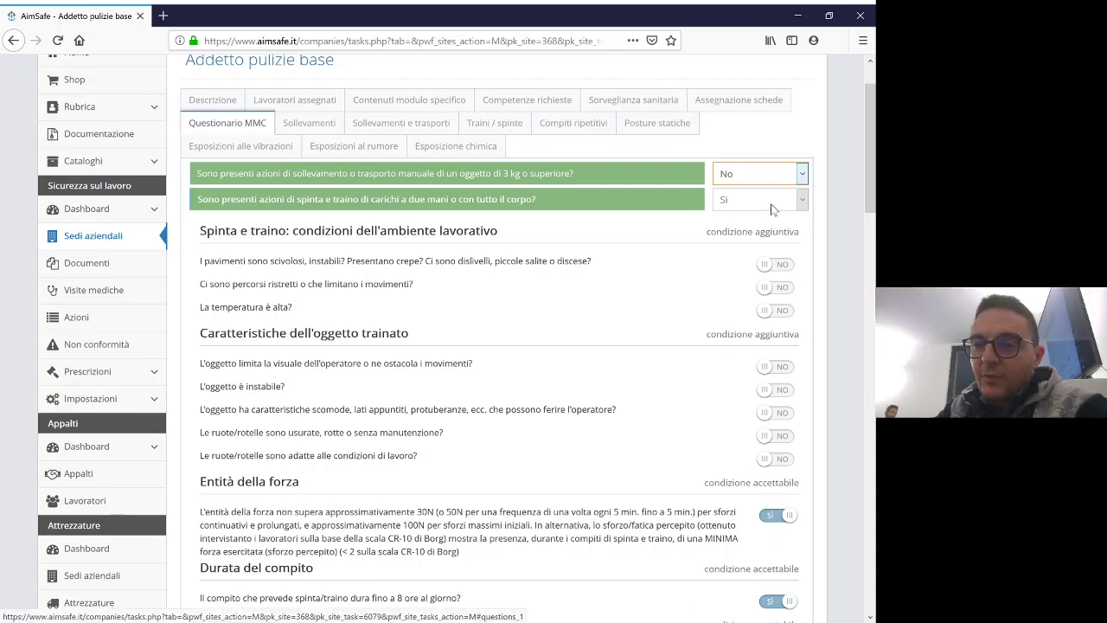
left_click(802, 174)
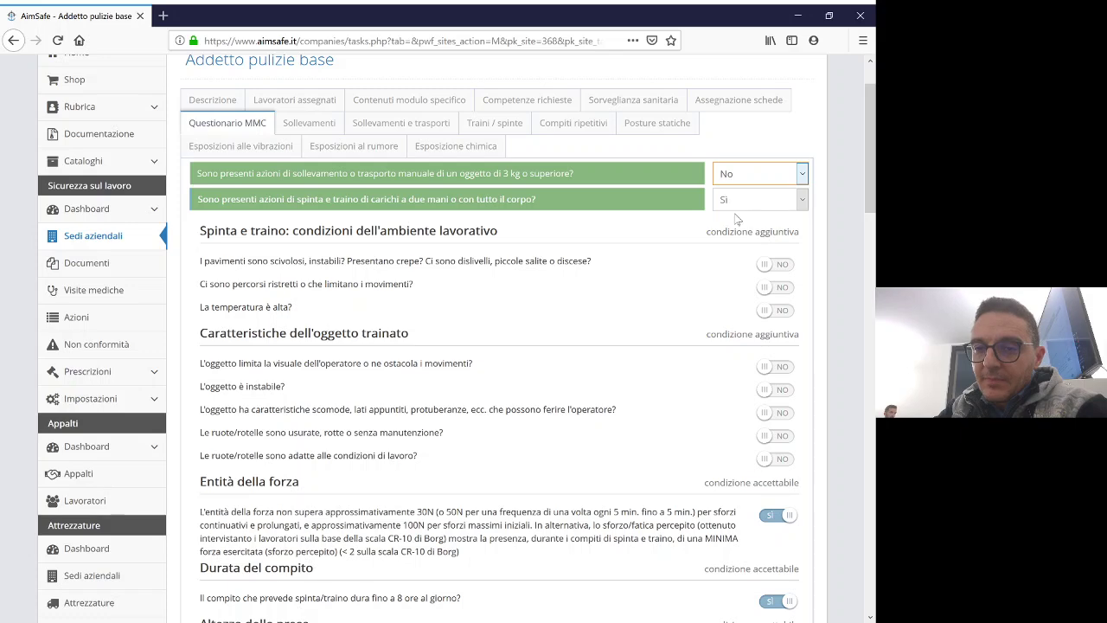
left_click(744, 201)
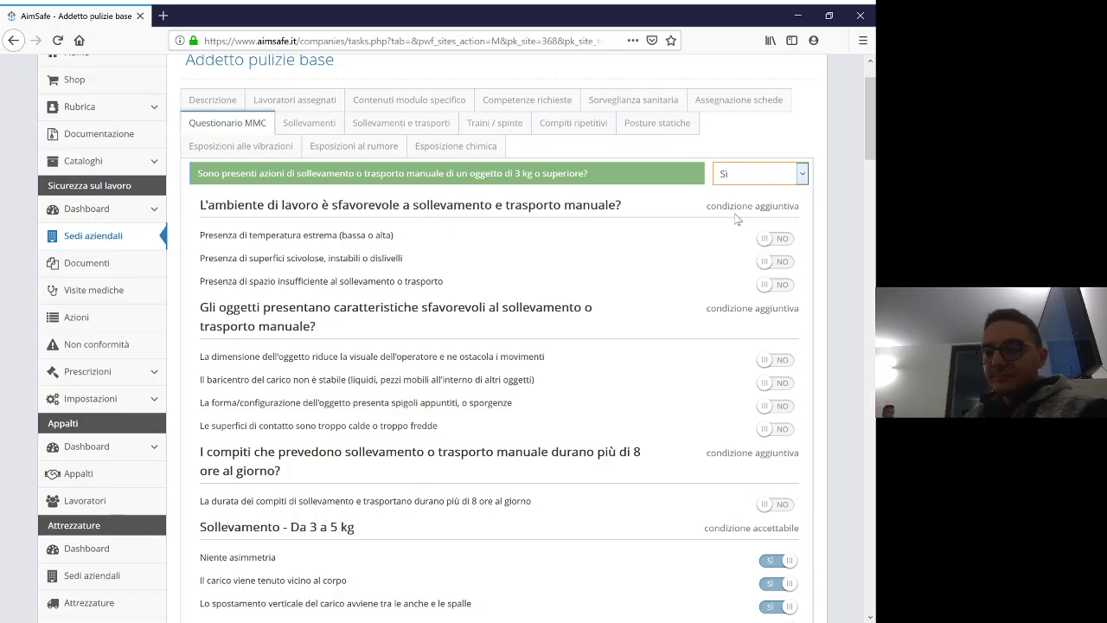
Set "Presenza di temperatura estrema (bassa o alta)" to Sì in the lifting and carrying environment conditions.
scroll(742, 218, "down", 2)
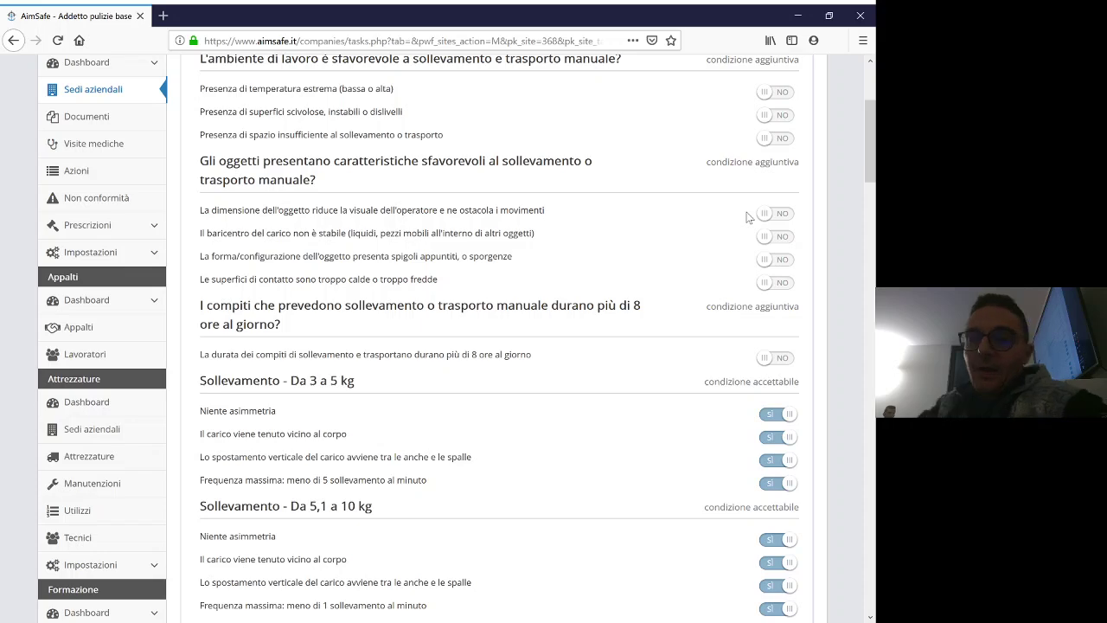
scroll(643, 240, "up", 2)
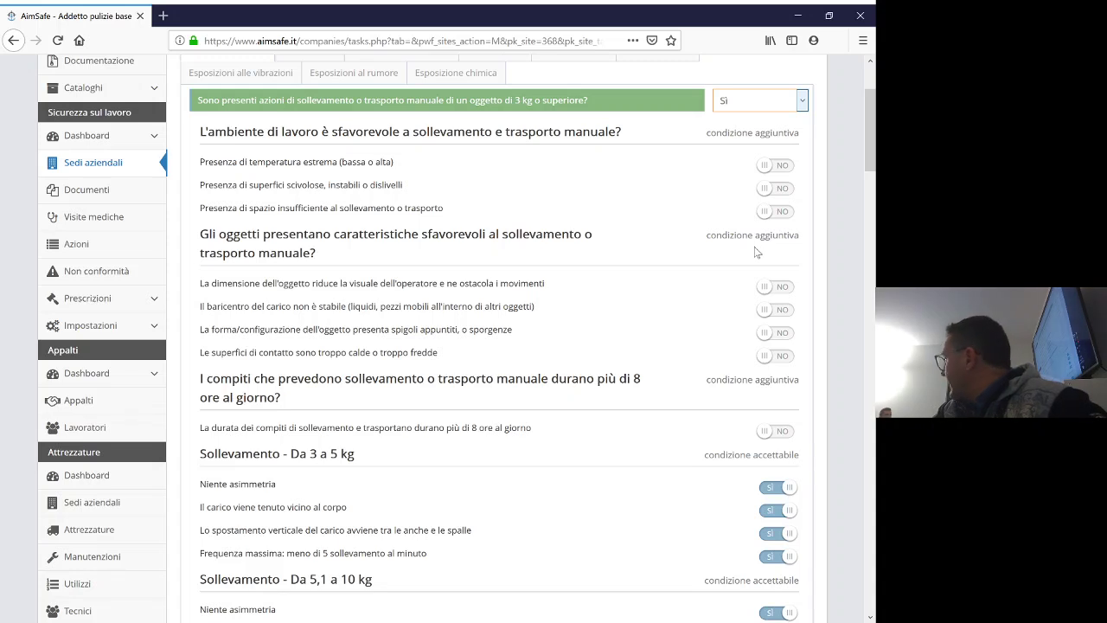
left_click(779, 166)
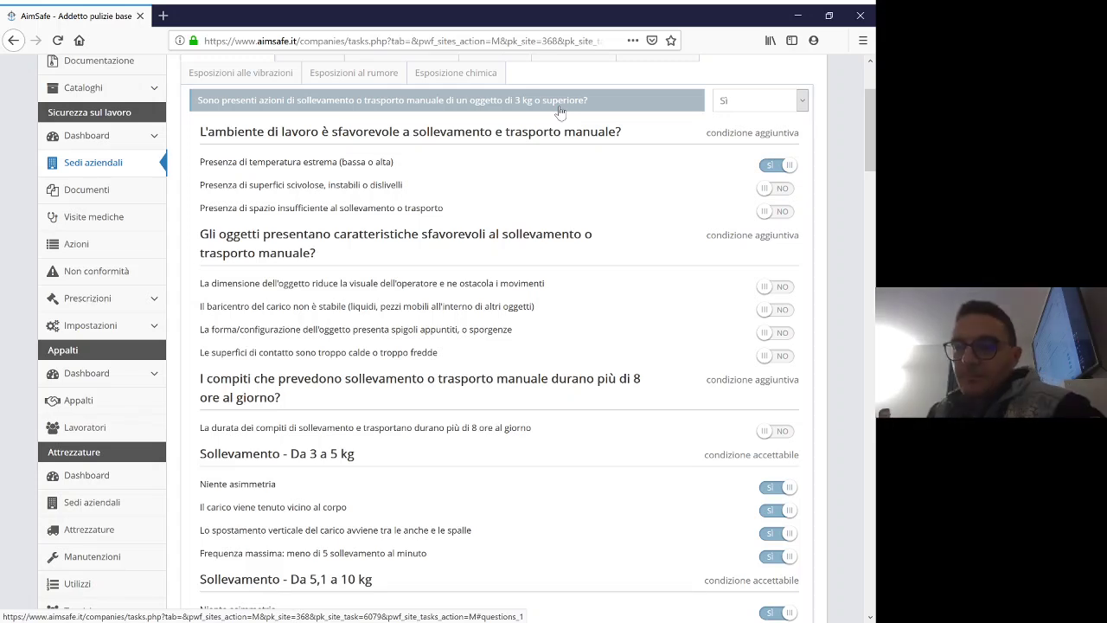
Set "Niente asimmetria" to No for lifting from 3 to 5 kg and check the main lifting question's rating.
scroll(783, 182, "down", 5)
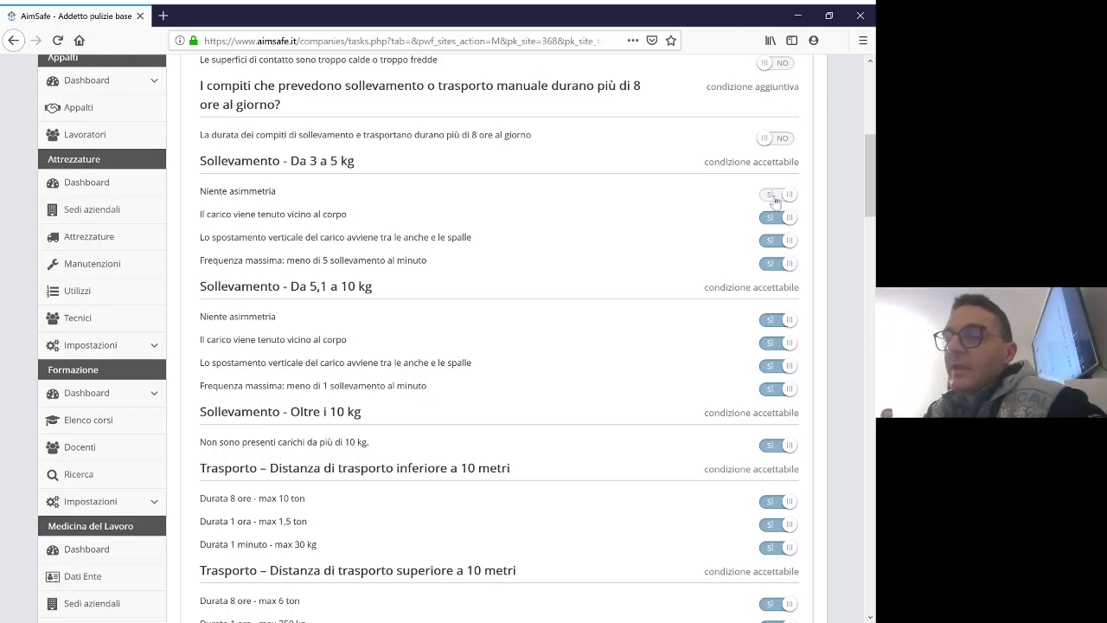
left_click(787, 193)
scroll(761, 207, "up", 4)
scroll(762, 206, "up", 1)
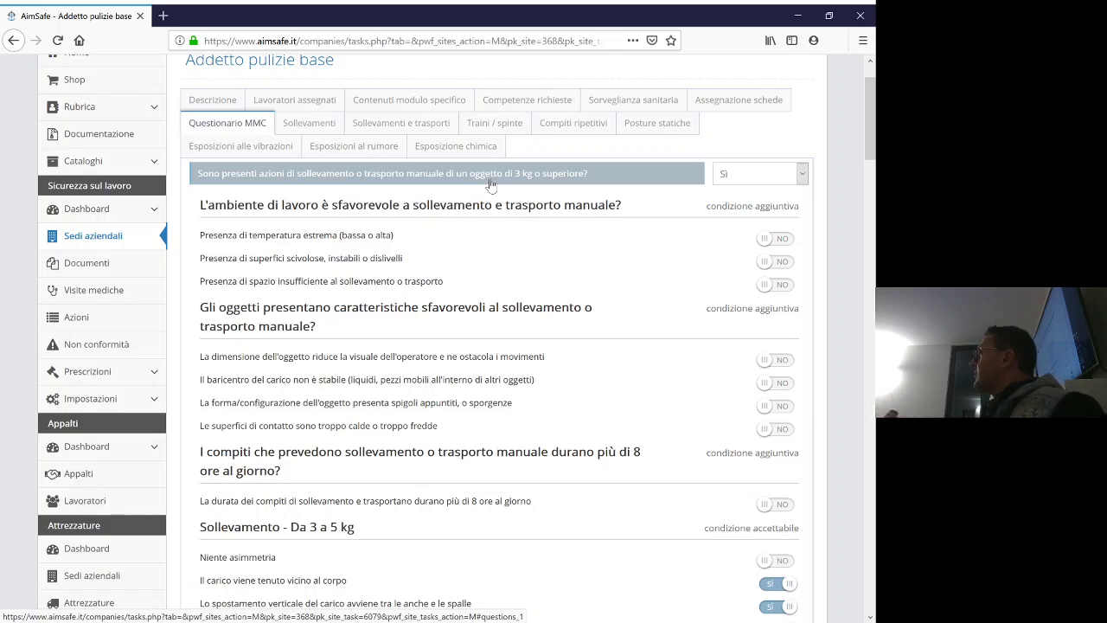
Restore "Niente asimmetria" to Sì for lifting from 3 to 5 kg.
scroll(510, 188, "down", 3)
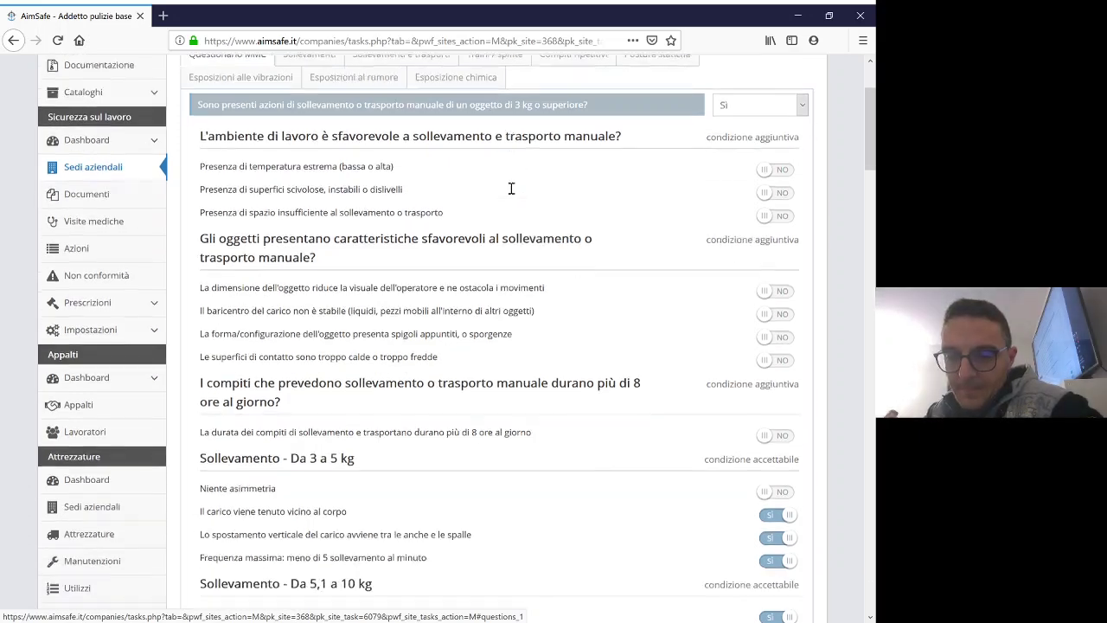
left_click(785, 344)
scroll(744, 342, "up", 3)
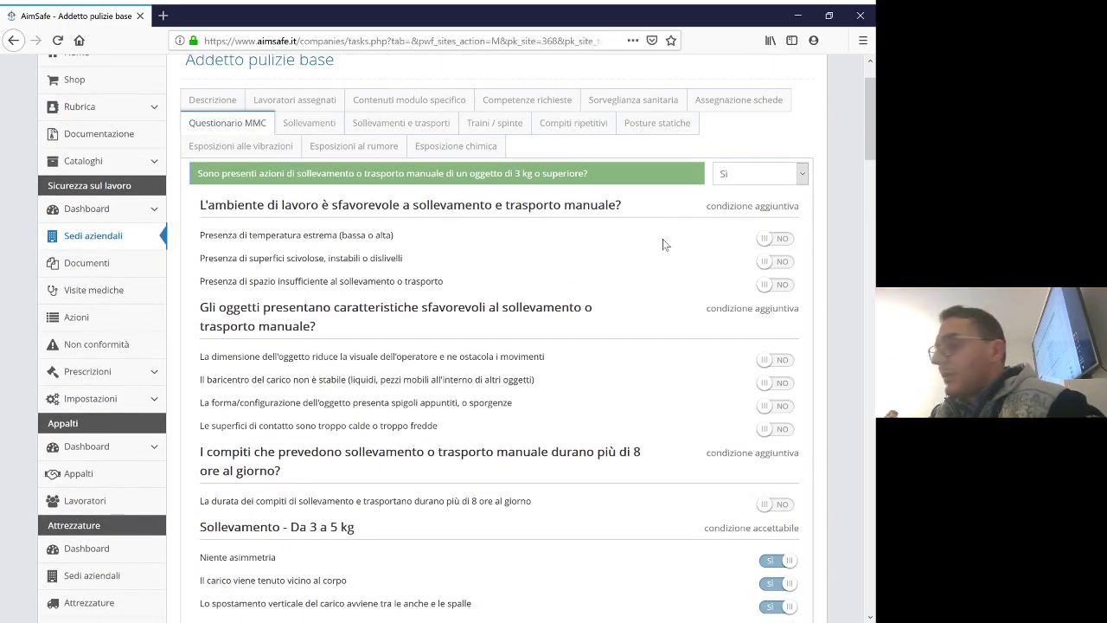
Set "Uomini adulti (18-45 anni) > 25 kg" to Sì among the critical load limits and check the main lifting question's rating.
scroll(689, 388, "down", 4)
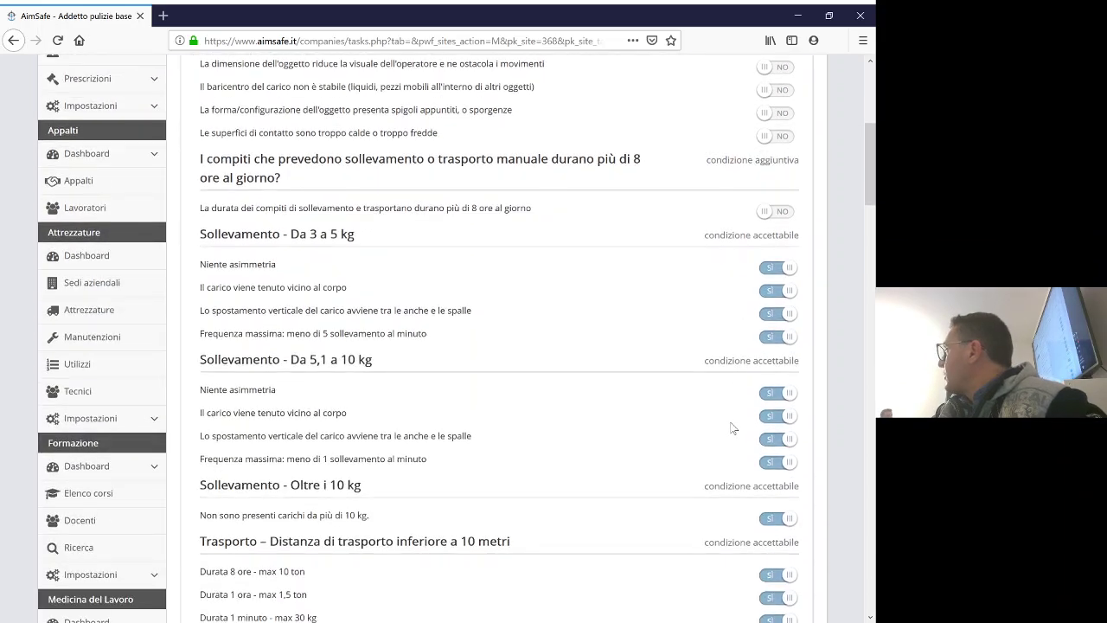
scroll(732, 424, "down", 2)
scroll(730, 427, "down", 7)
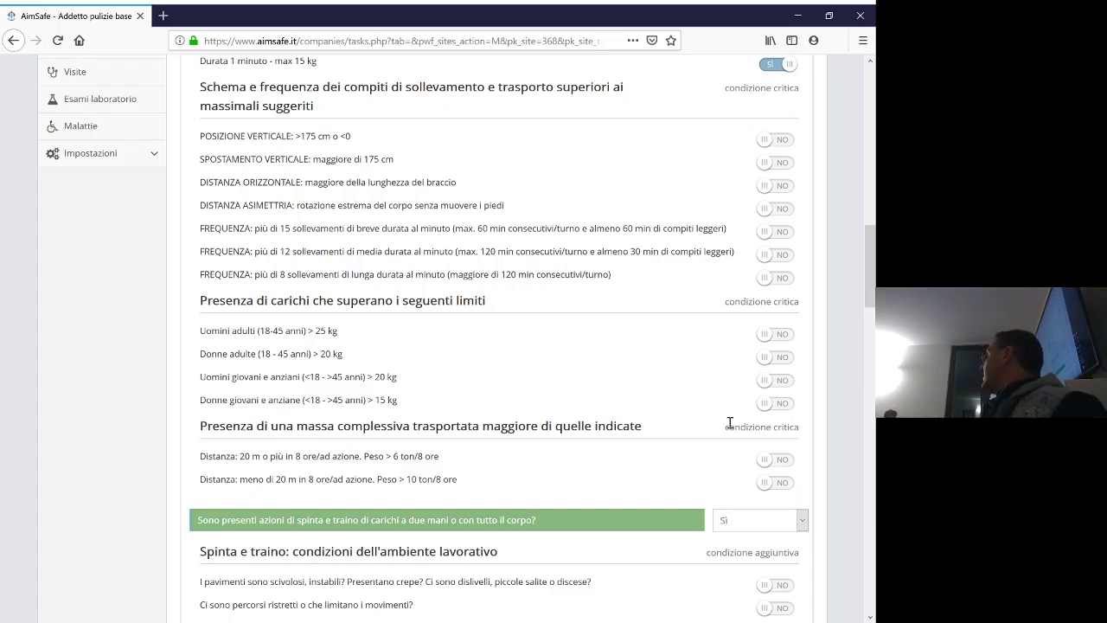
left_click(784, 335)
scroll(784, 333, "up", 5)
scroll(784, 329, "up", 6)
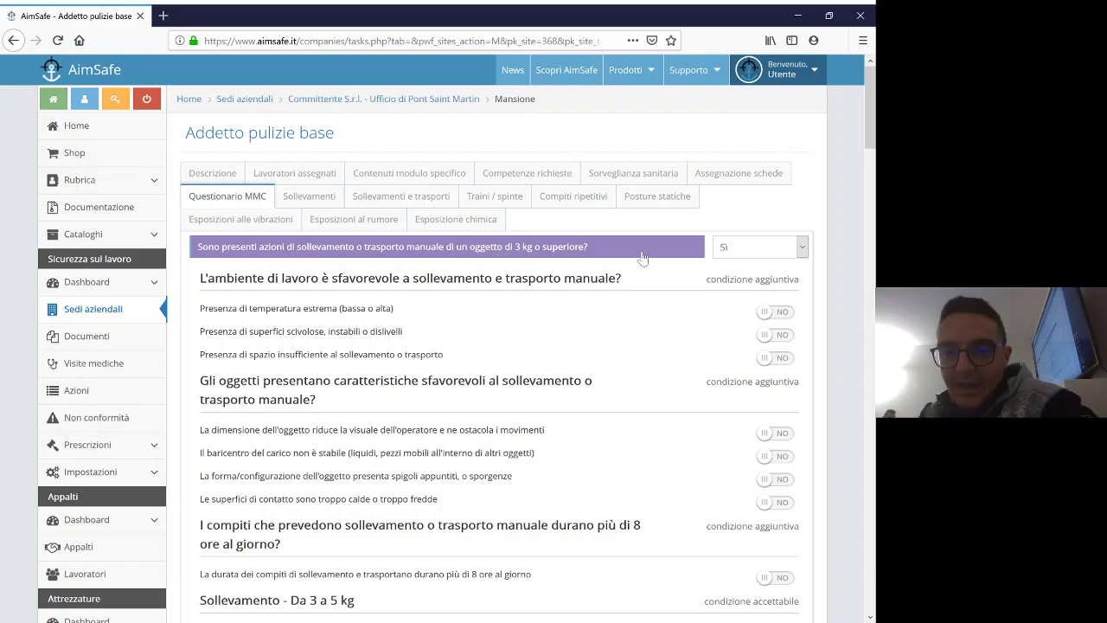
Restore the critical load limit answer "Uomini adulti (18-45 anni) > 25 kg" to No.
scroll(638, 264, "down", 5)
scroll(781, 566, "down", 4)
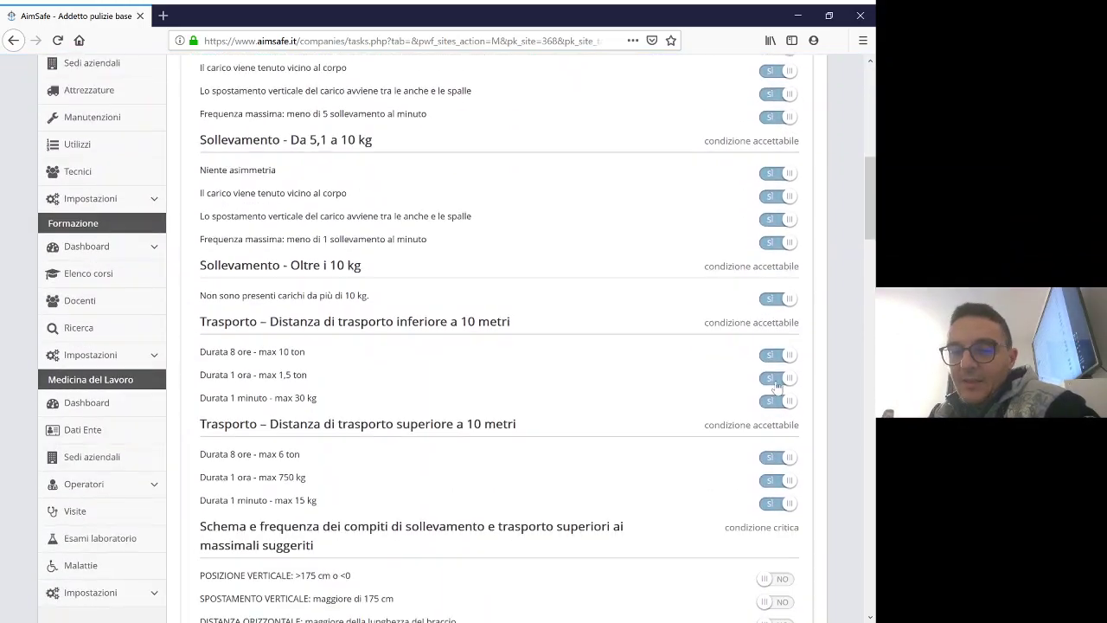
scroll(781, 566, "down", 2)
scroll(778, 563, "down", 3)
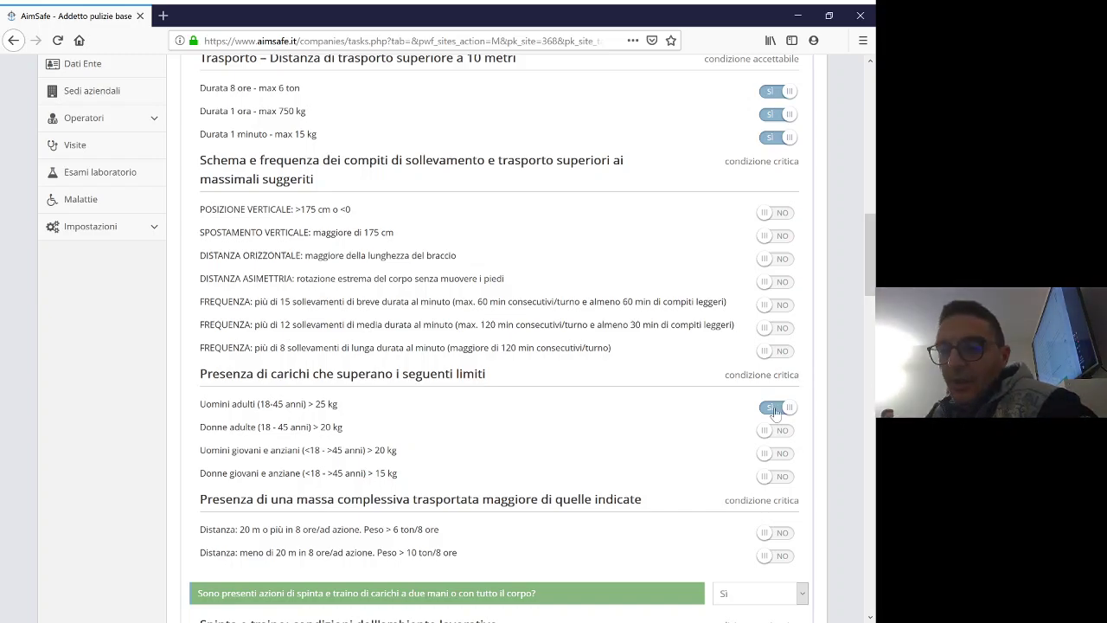
scroll(820, 404, "up", 5)
scroll(830, 410, "up", 3)
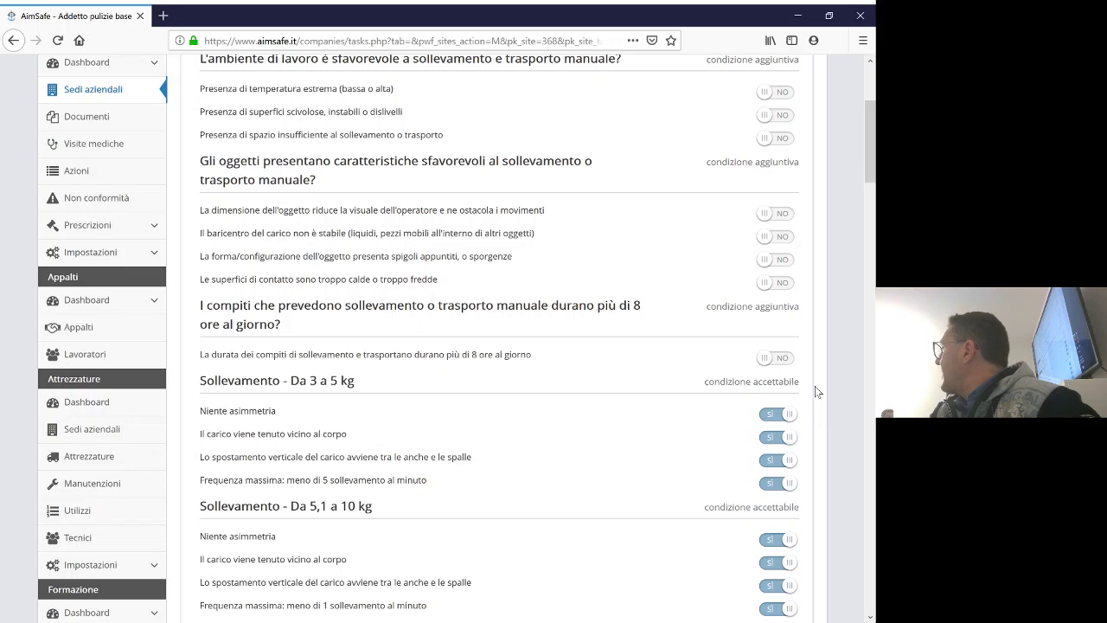
Toggle extreme temperature to Sì and back to No, and "Niente asimmetria" for 3 to 5 kg to No and back to Sì.
scroll(815, 386, "up", 2)
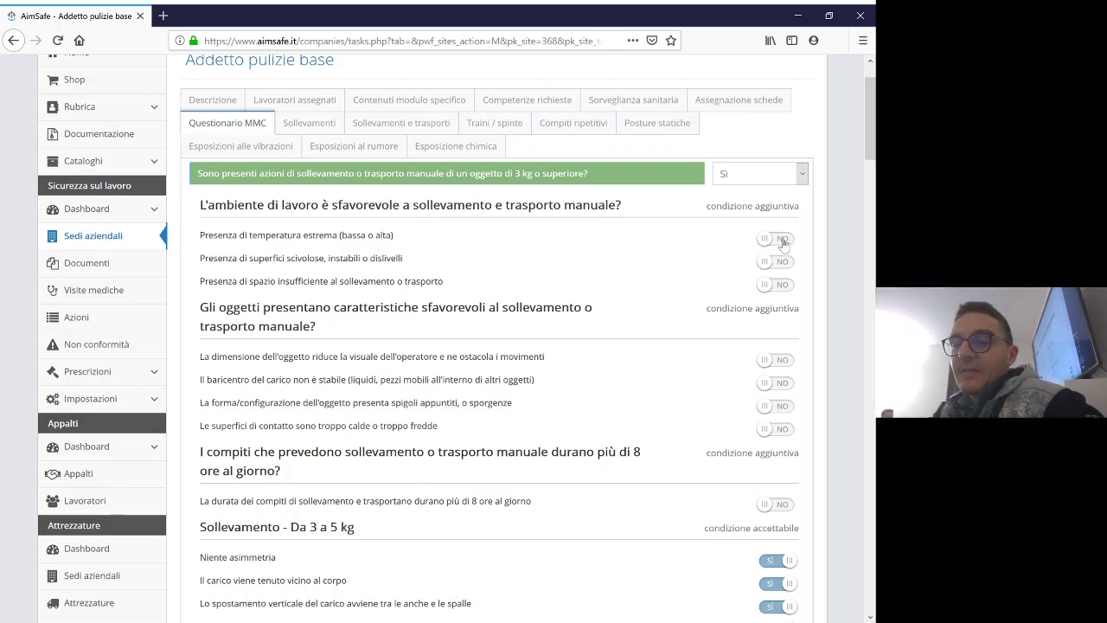
left_click(783, 241)
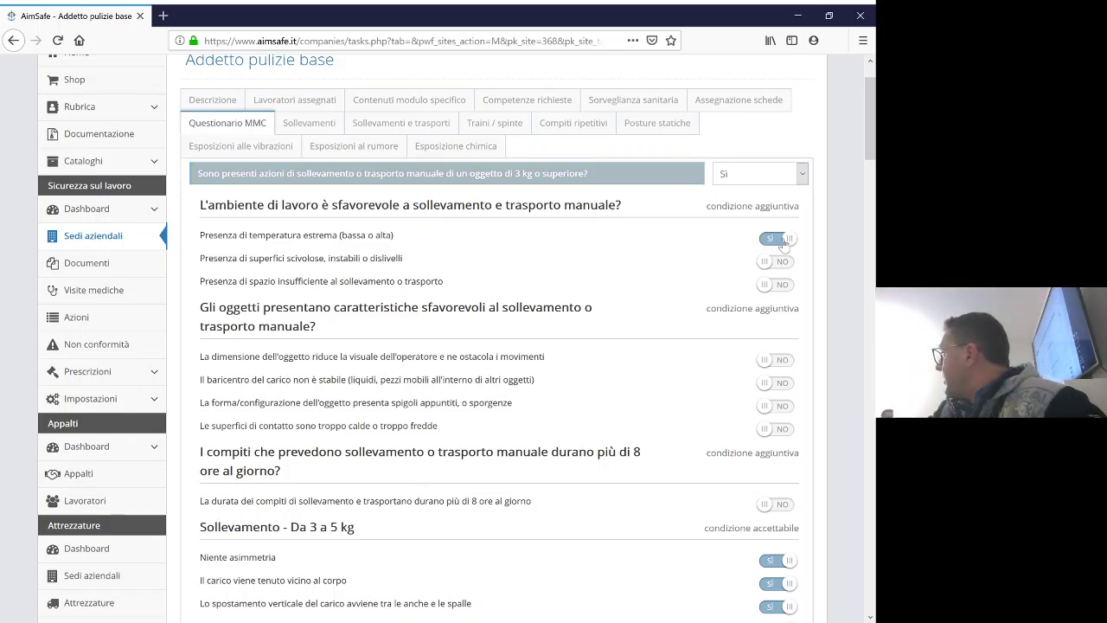
left_click(783, 241)
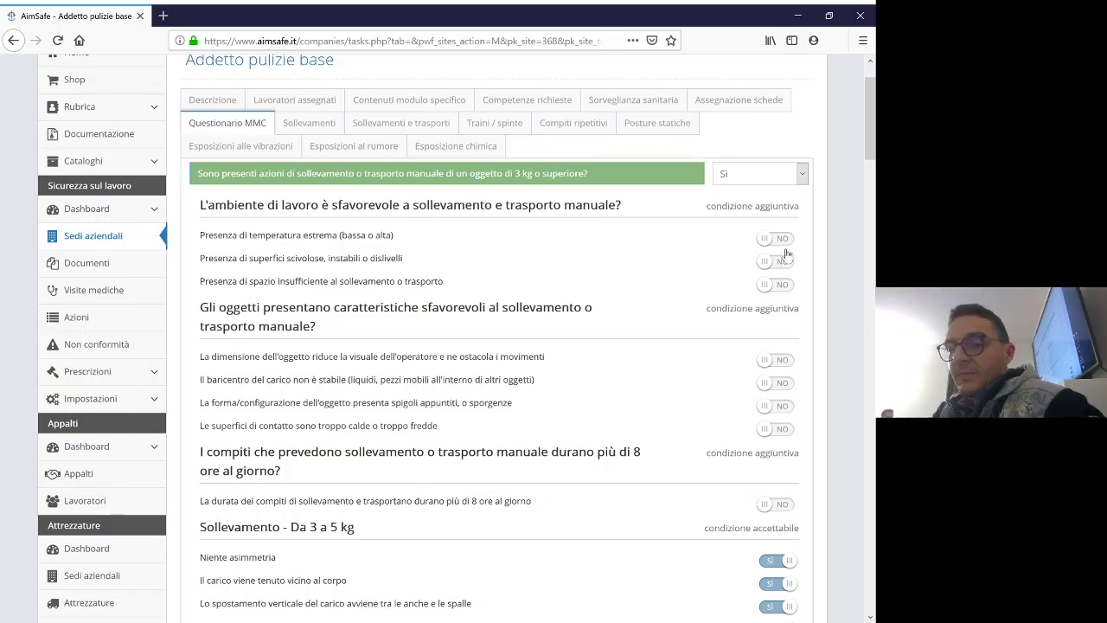
left_click(782, 563)
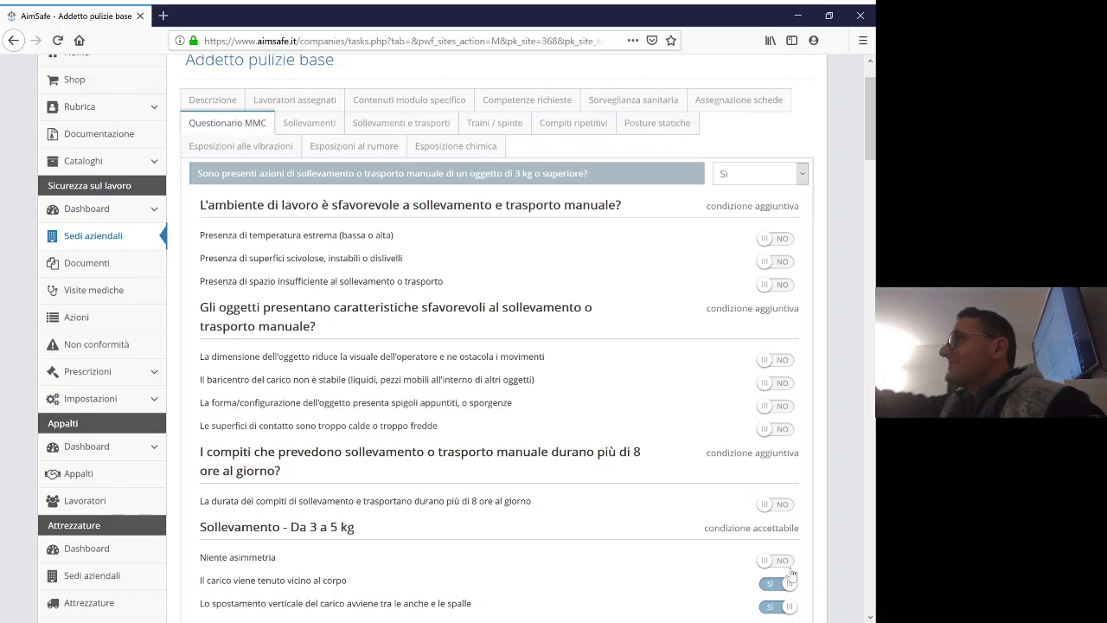
left_click(781, 561)
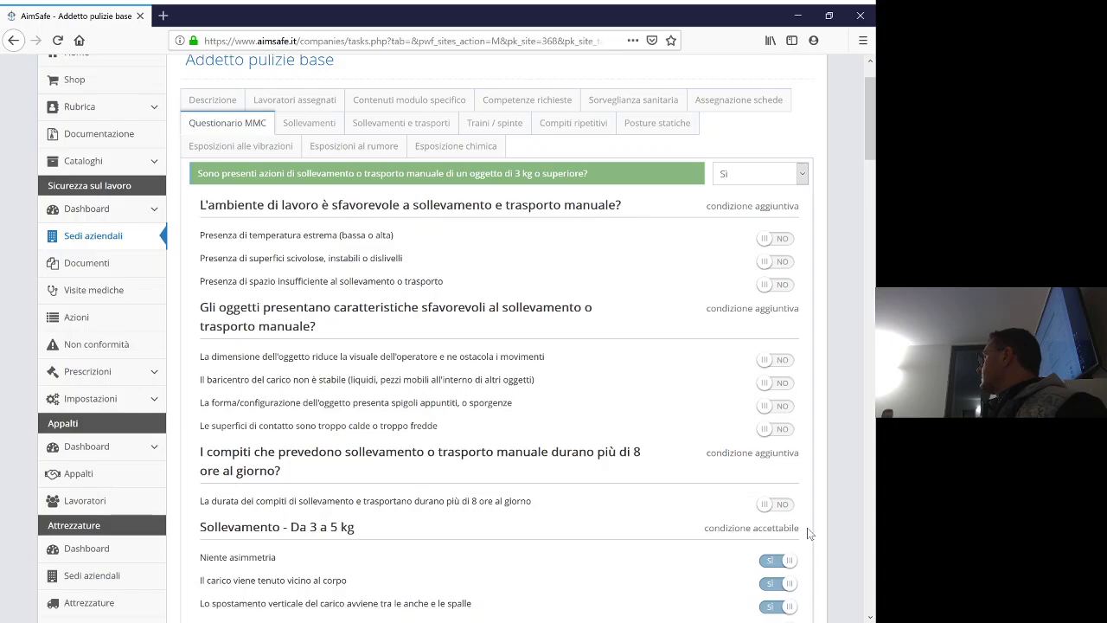
Review the acceptable lifting and carrying conditions and the critical frequency, load and transported mass conditions in the questionnaire.
scroll(786, 510, "down", 5)
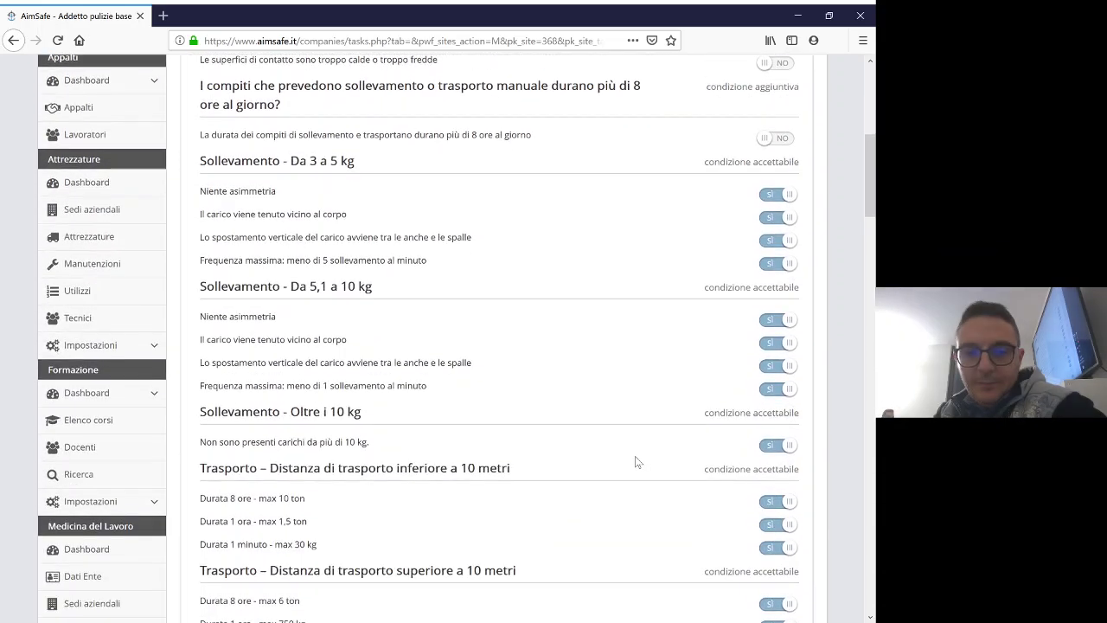
scroll(590, 452, "down", 2)
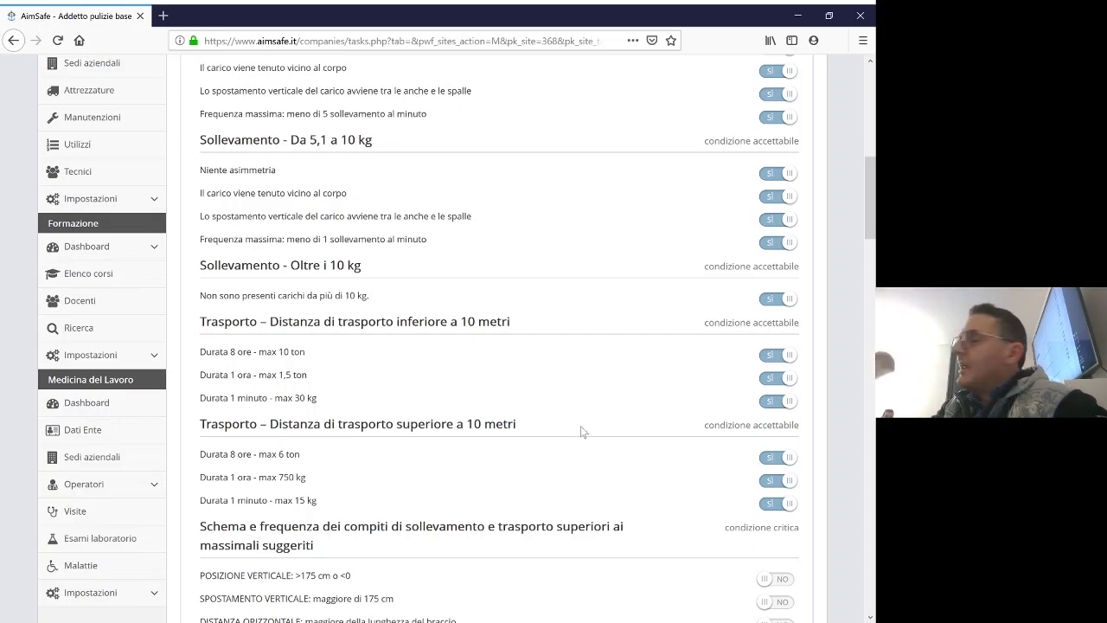
scroll(569, 408, "down", 4)
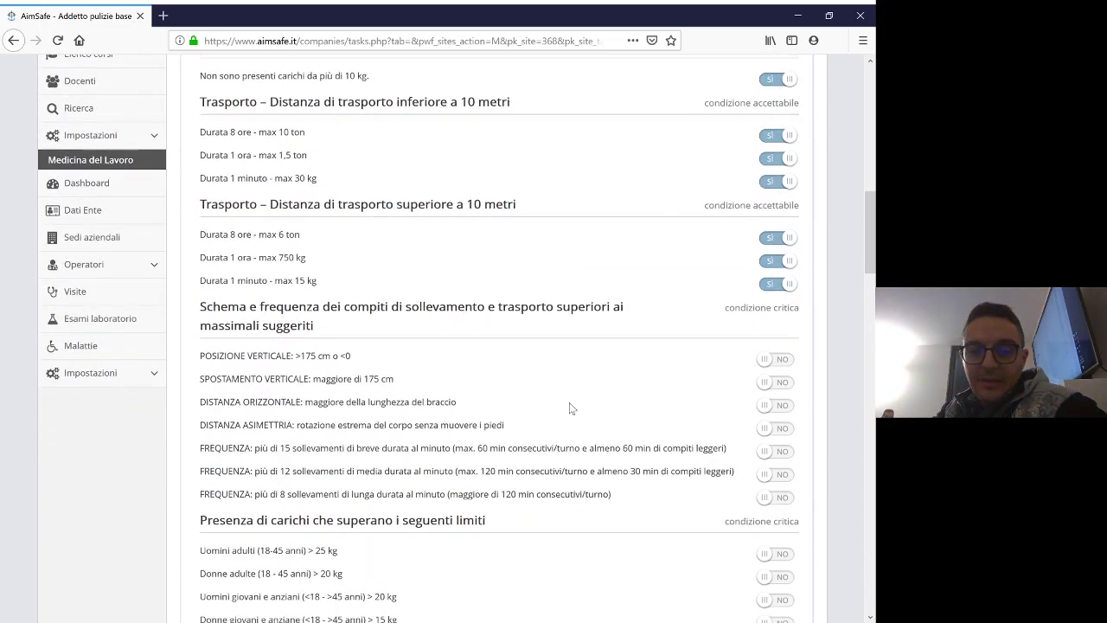
scroll(570, 408, "down", 2)
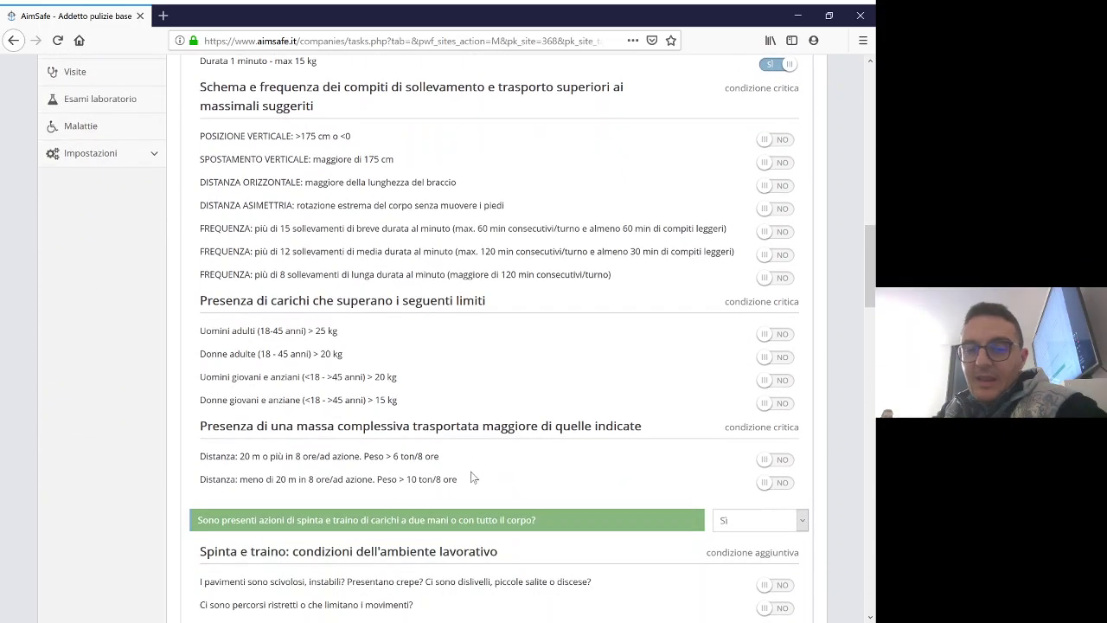
scroll(533, 443, "up", 4)
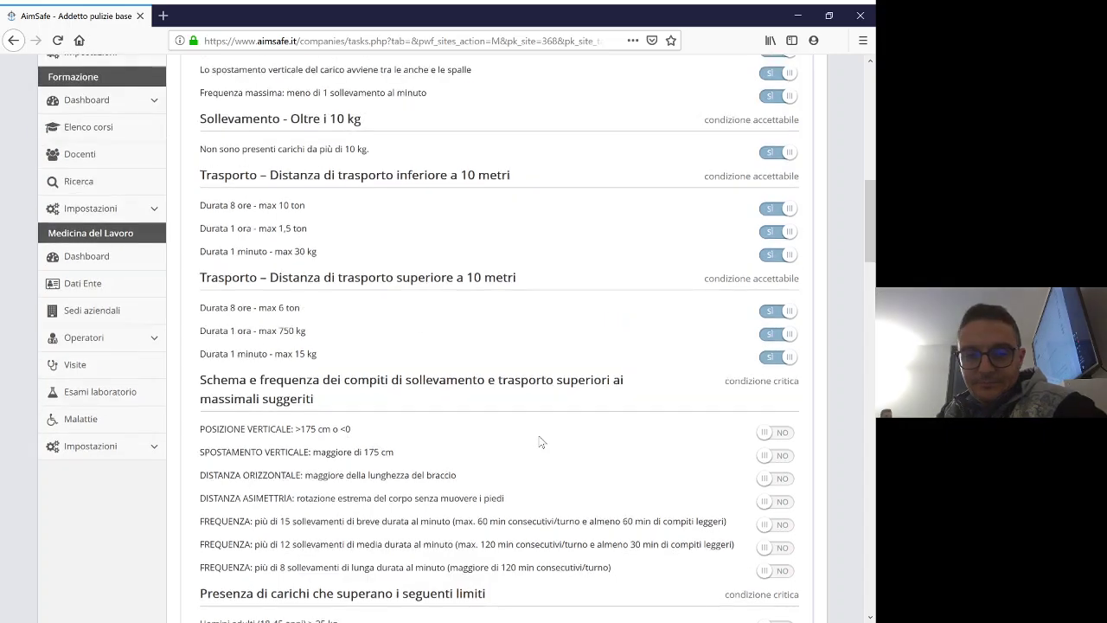
scroll(541, 443, "down", 1)
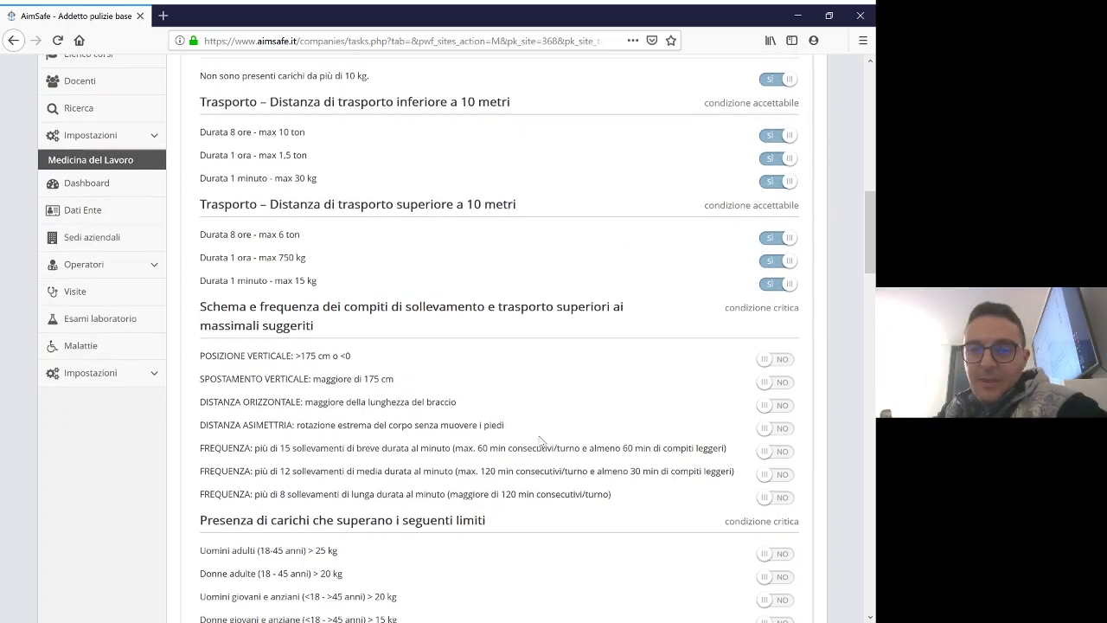
scroll(540, 441, "up", 3)
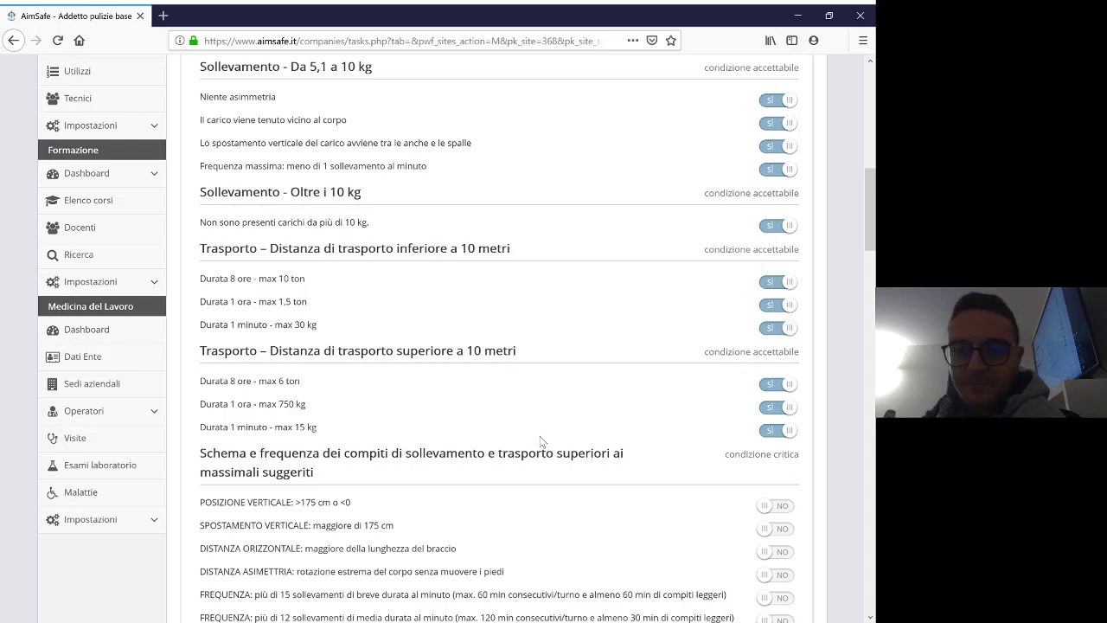
scroll(526, 410, "down", 2)
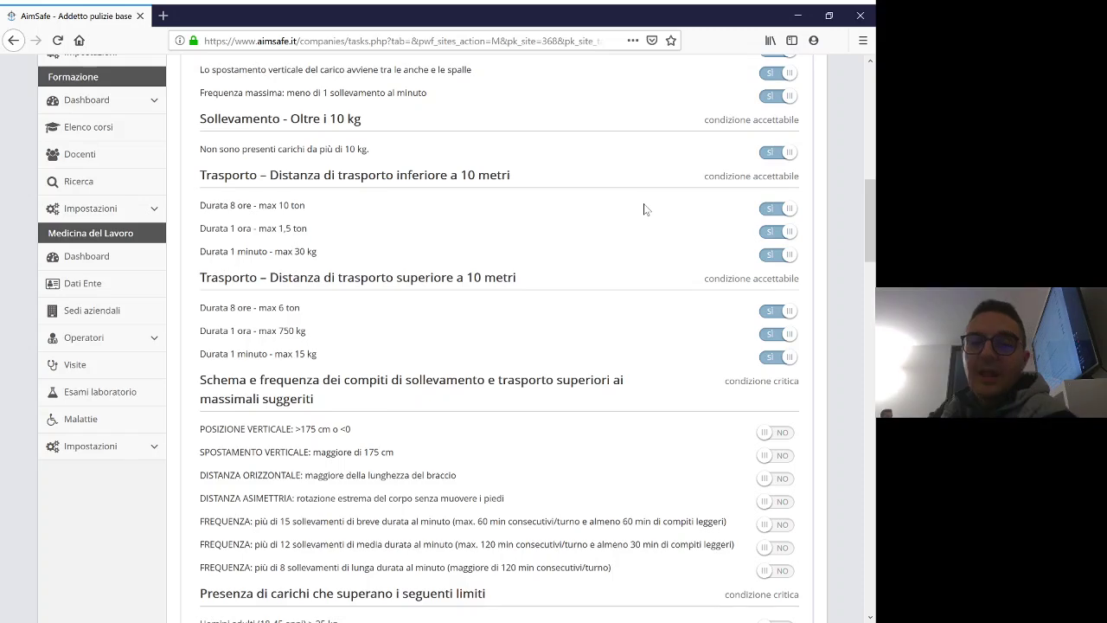
Toggle "Durata 8 ore - max 10 ton" for carrying distances under 10 metres to No and back to Sì.
scroll(619, 191, "down", 2)
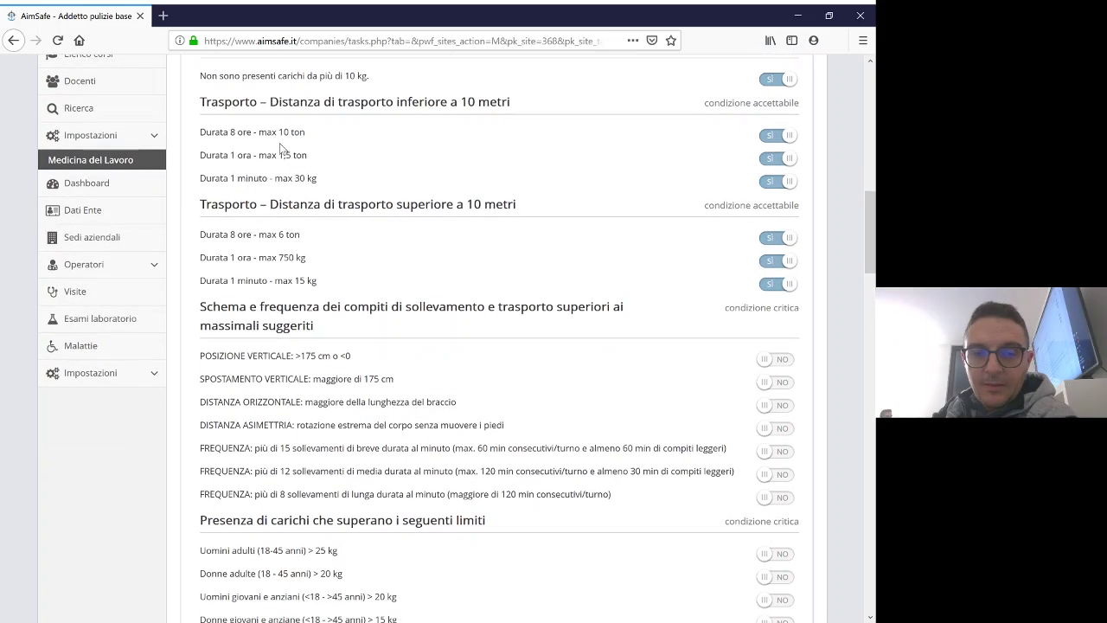
left_click(774, 141)
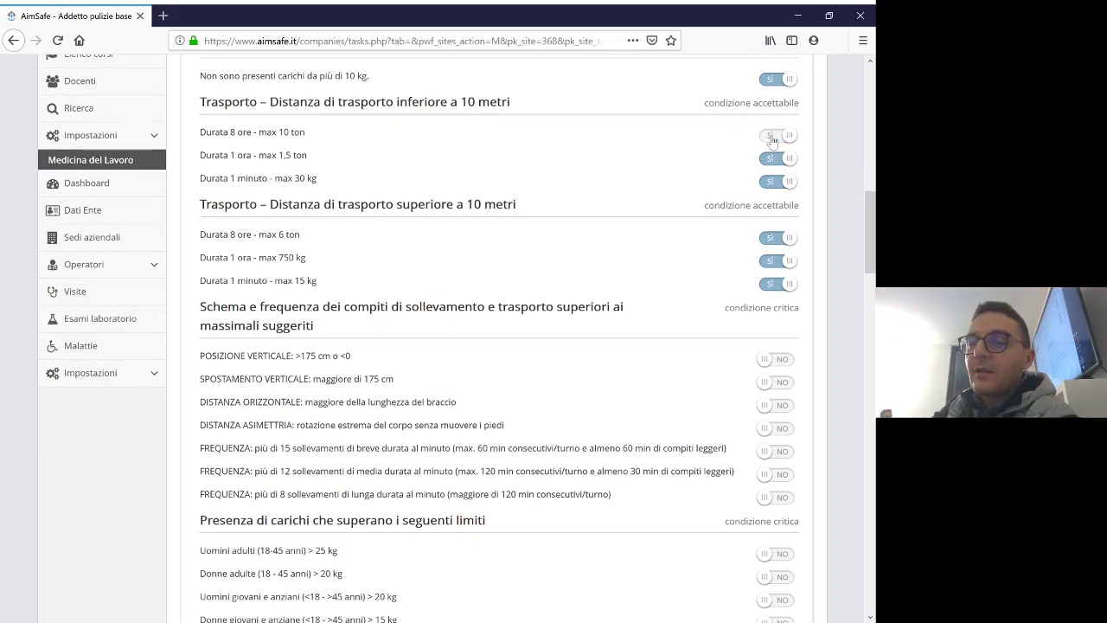
left_click(774, 139)
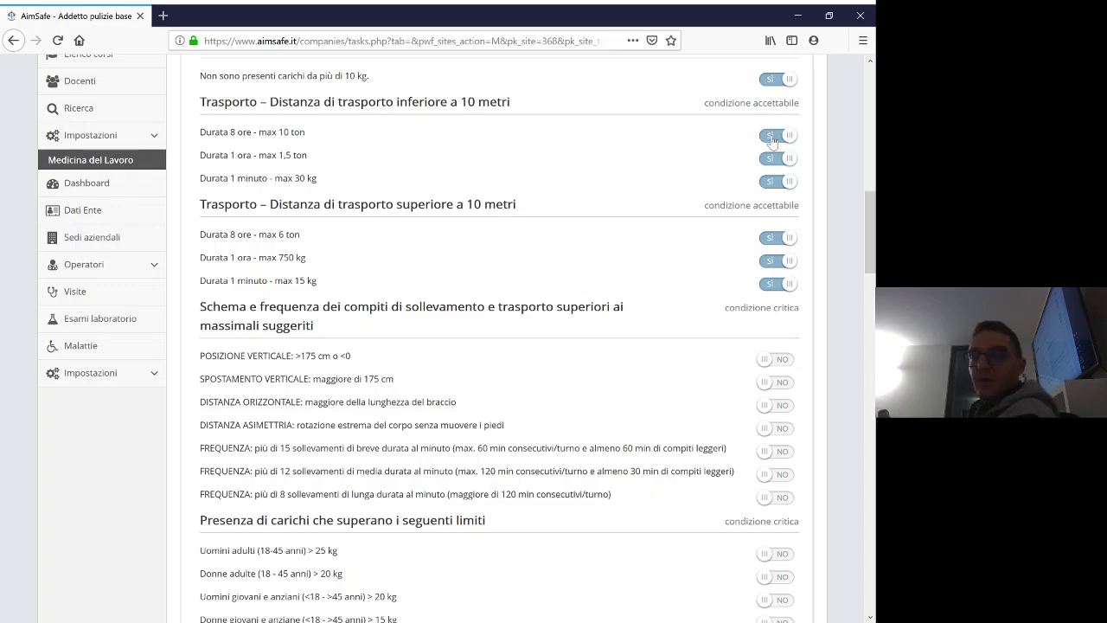
Compare the acceptable carrying conditions for distances over 10 metres with the critical load and total transported mass conditions.
scroll(717, 116, "down", 2)
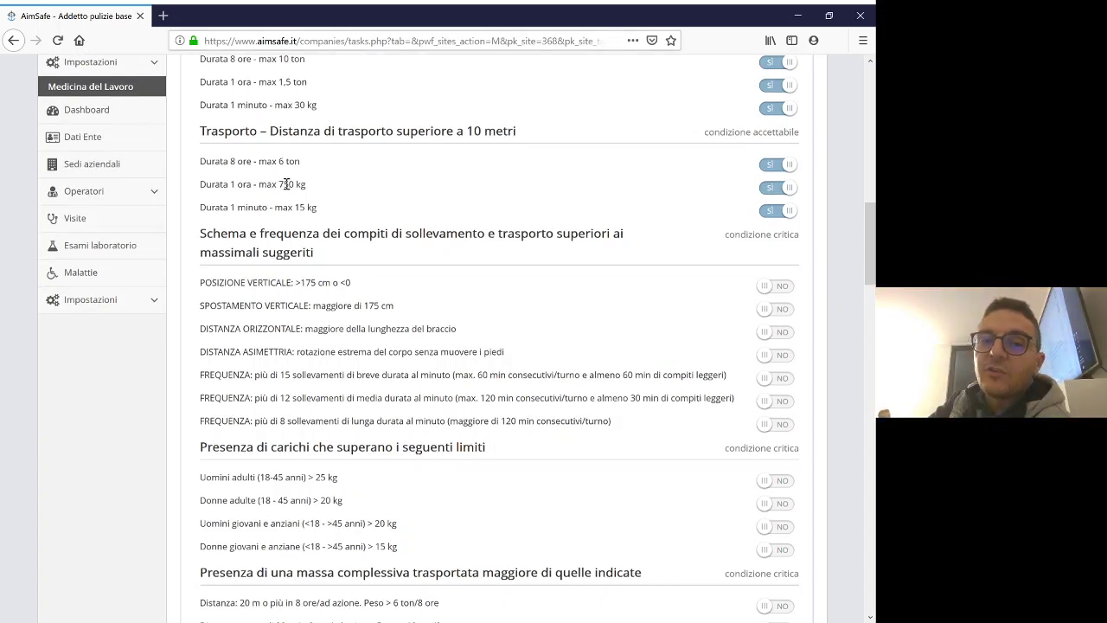
left_click_drag(336, 131, 538, 135)
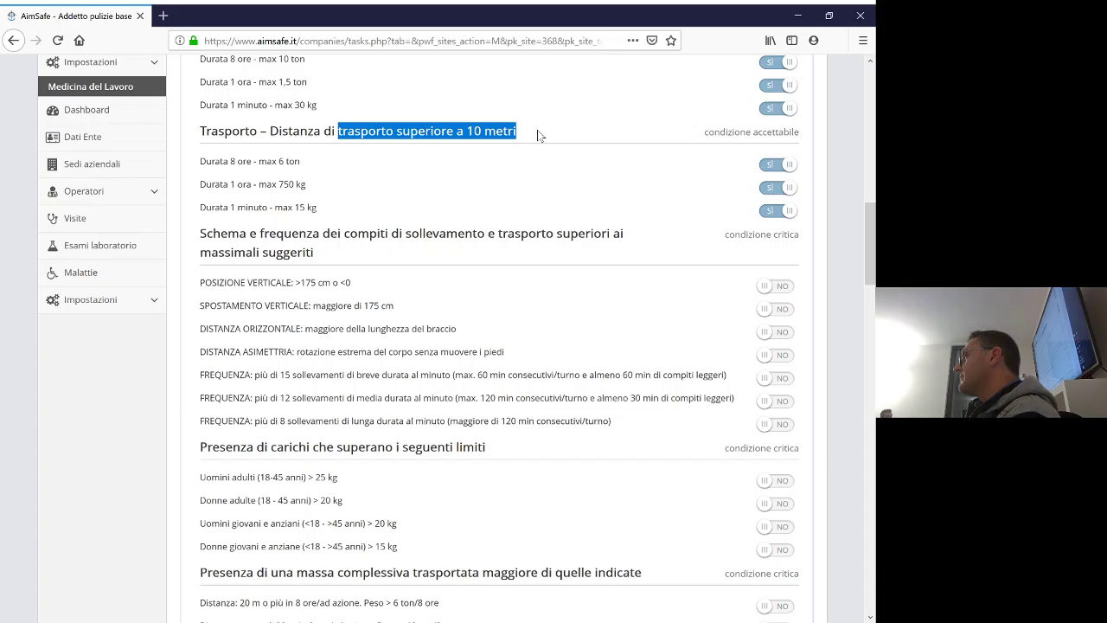
scroll(589, 152, "down", 2)
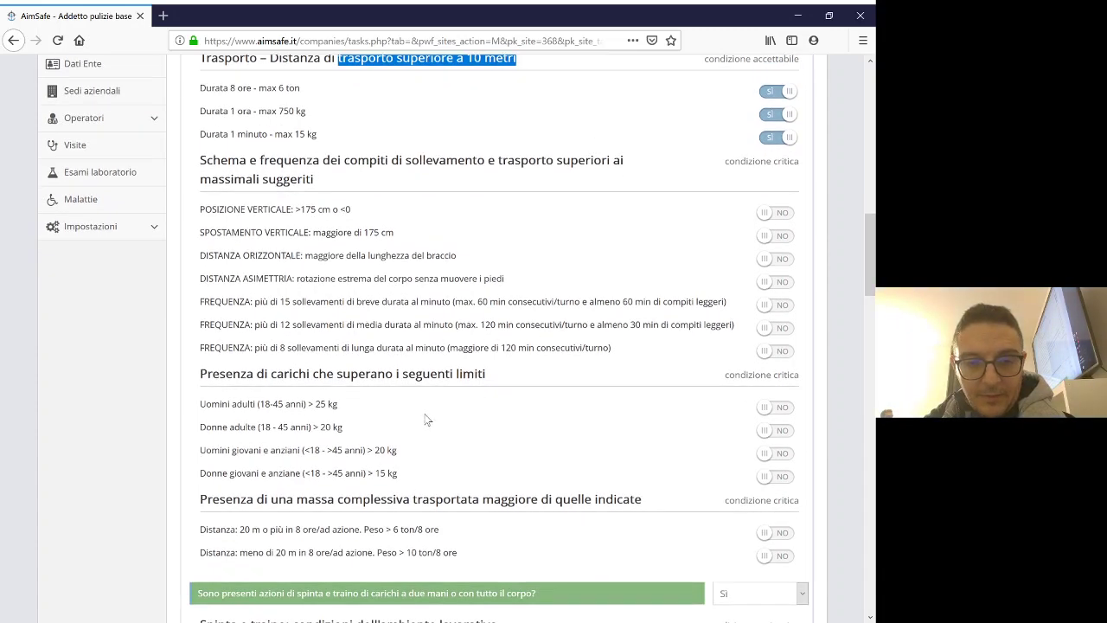
scroll(330, 251, "up", 3)
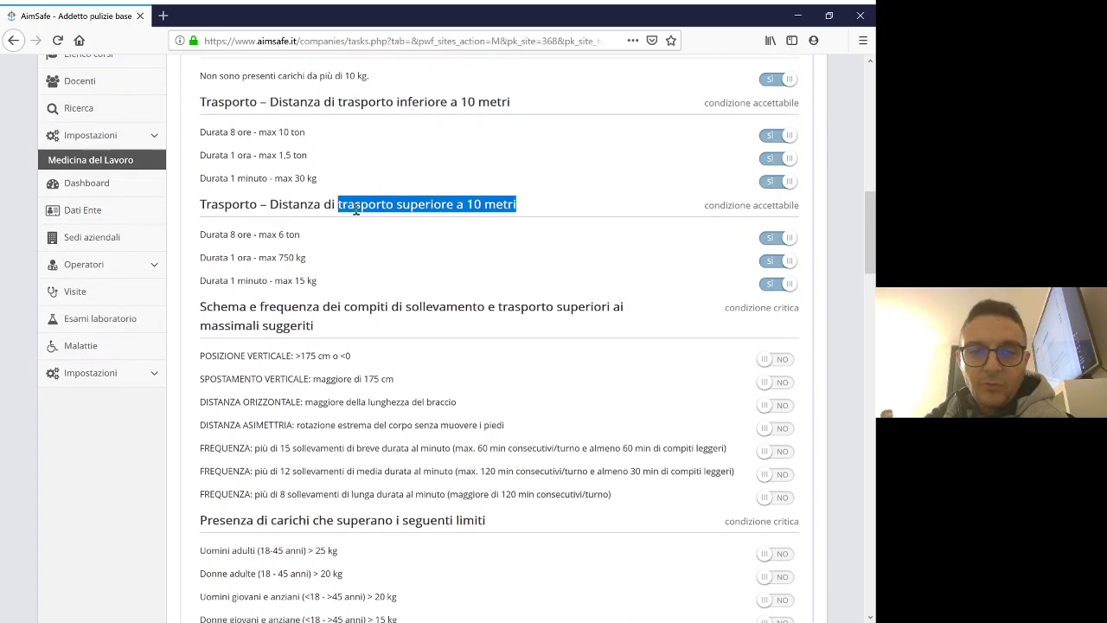
scroll(373, 250, "down", 3)
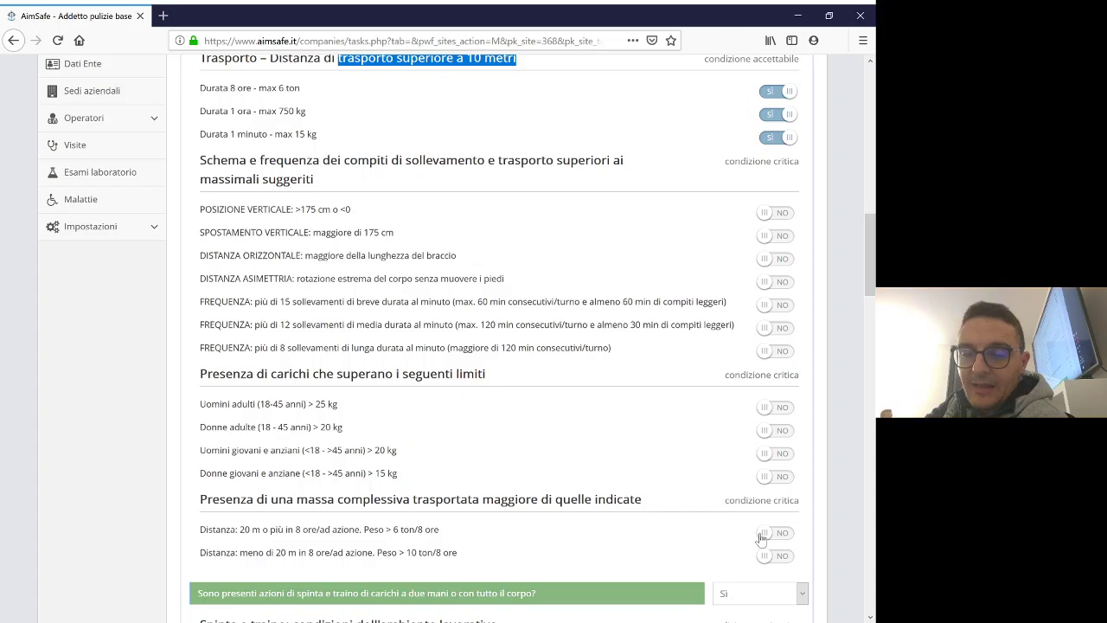
Set "Durata 8 ore - max 6 ton" for carrying over 10 metres to No and the critical "20 m o più... Peso > 6 ton/8 ore" to Sì.
scroll(735, 506, "up", 2)
scroll(578, 223, "up", 2)
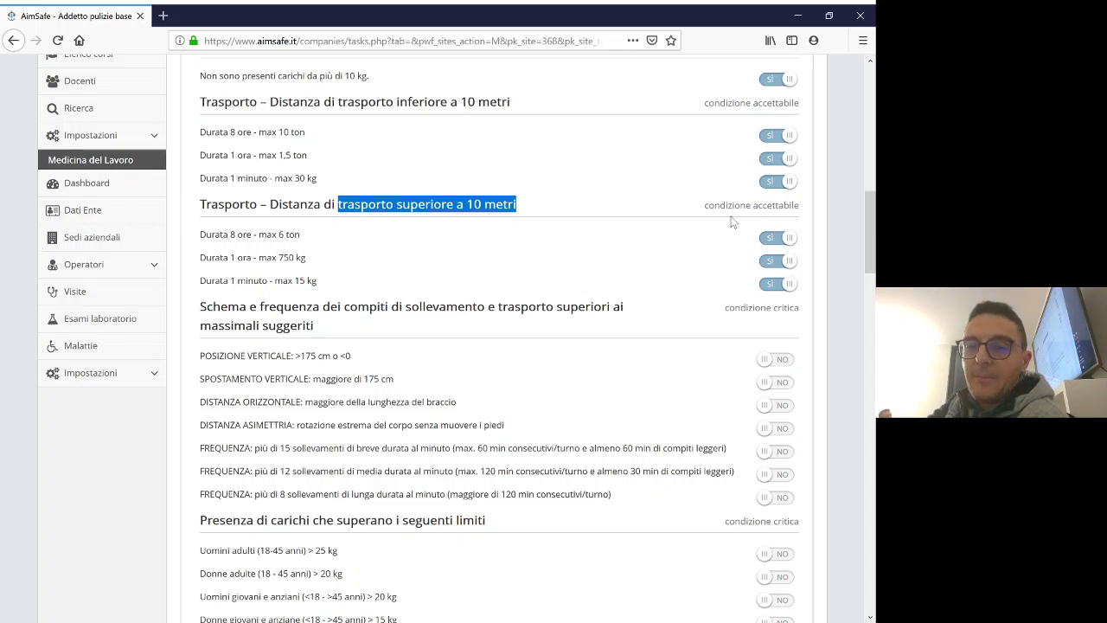
left_click(781, 242)
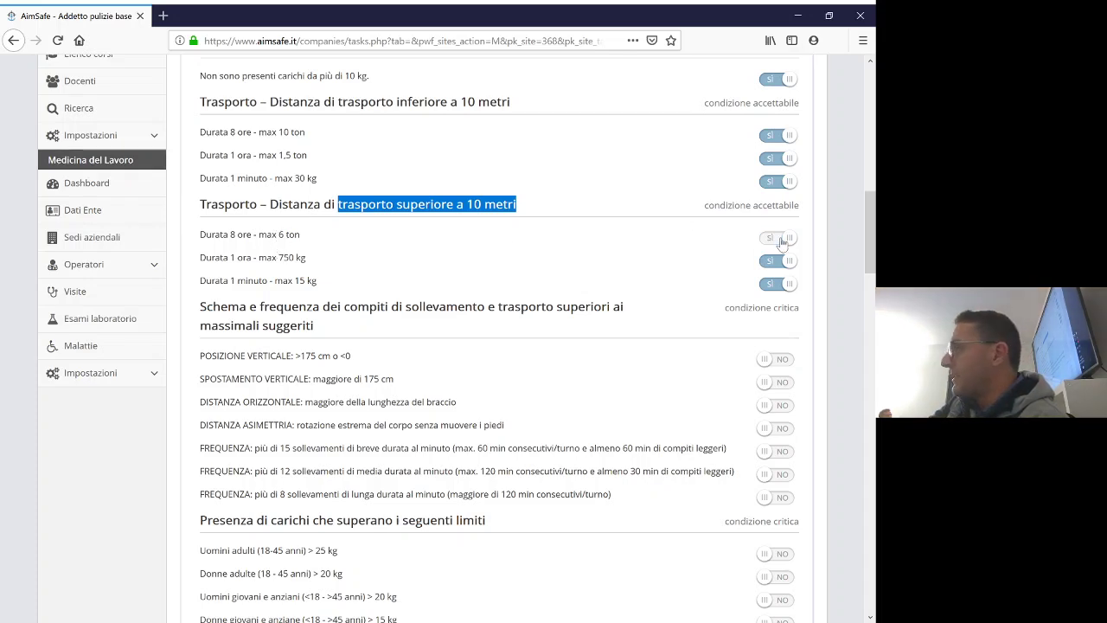
scroll(732, 424, "down", 5)
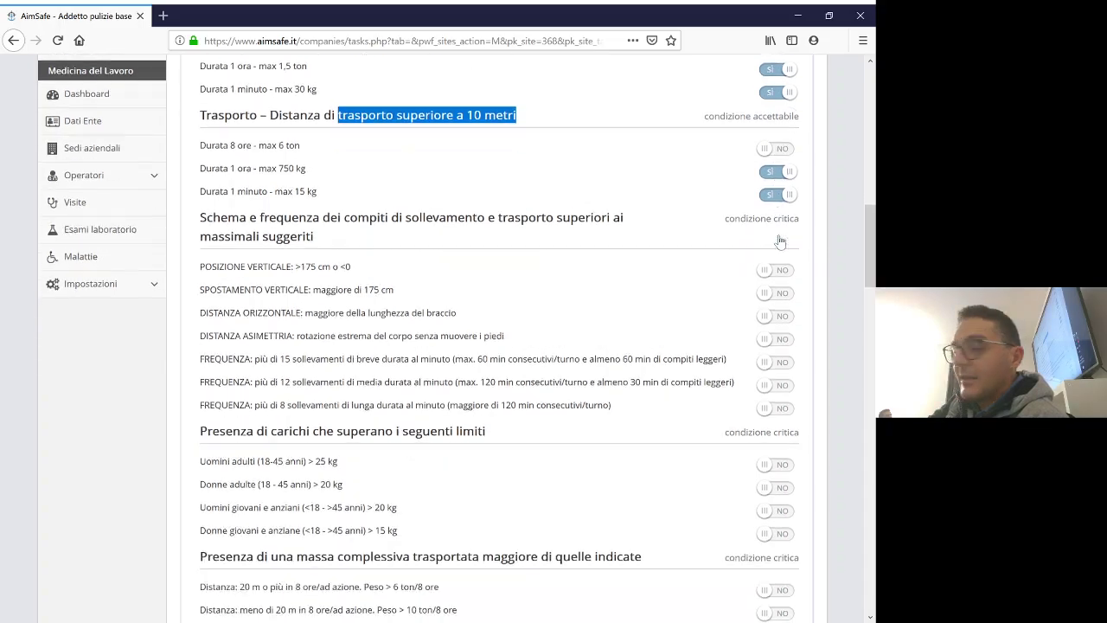
scroll(734, 423, "down", 4)
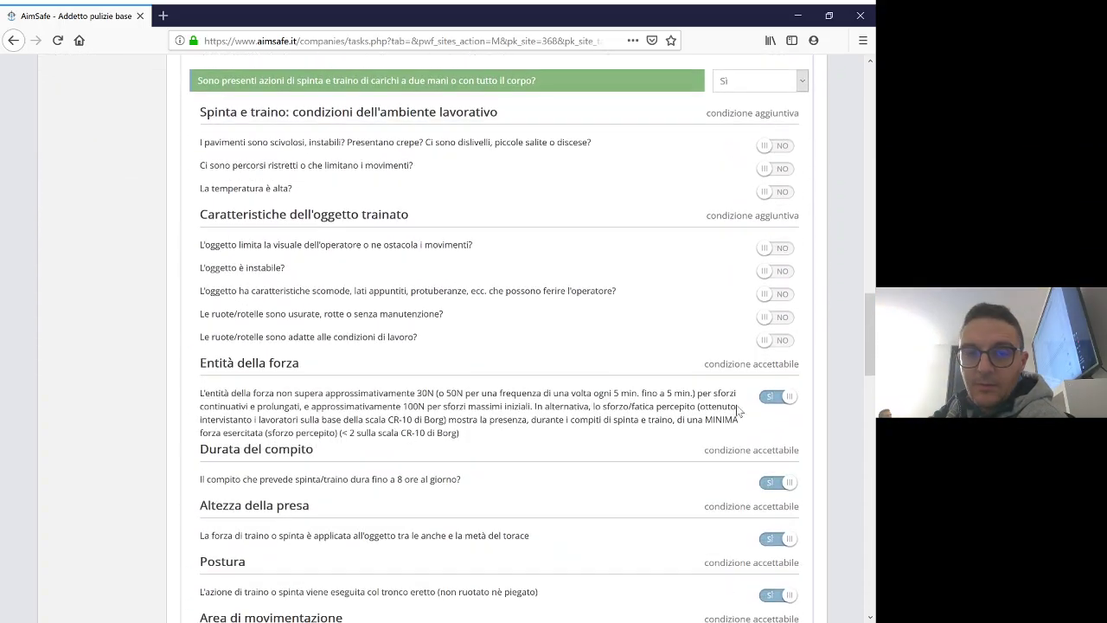
scroll(740, 409, "up", 1)
scroll(740, 409, "up", 3)
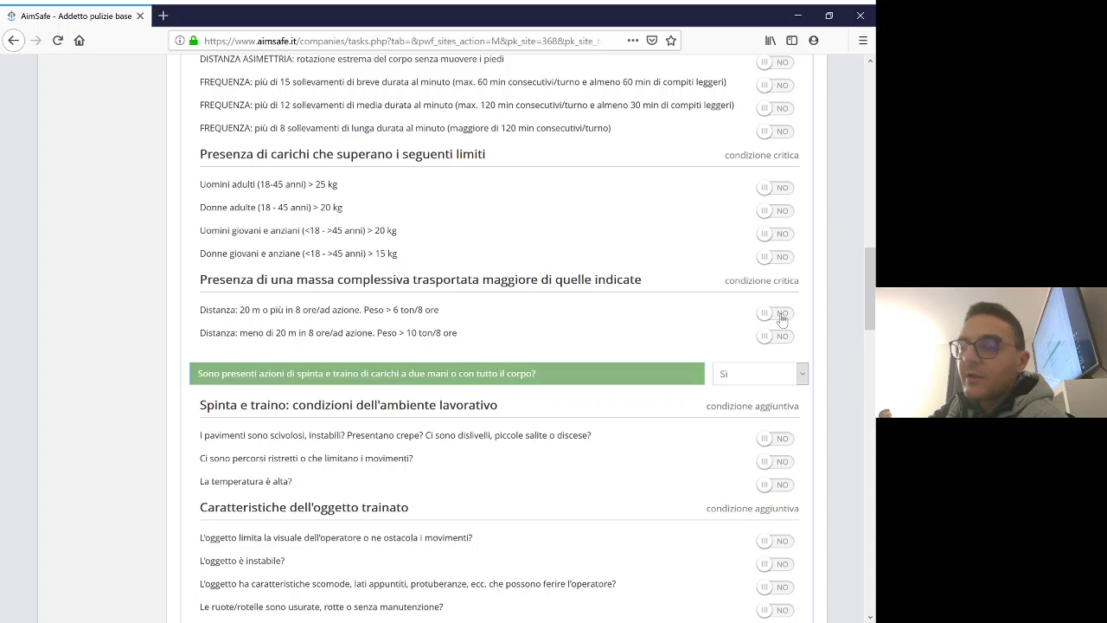
left_click(782, 315)
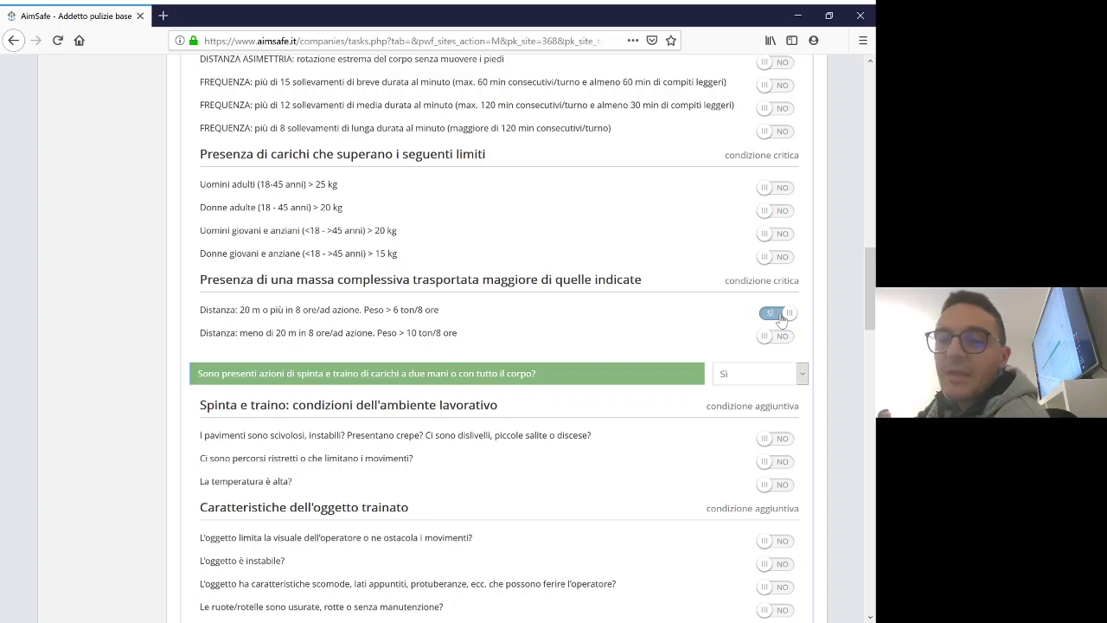
Restore the critical "Peso > 6 ton/8 ore" answer to No and "Durata 8 ore - max 6 ton" to Sì.
left_click(778, 314)
scroll(736, 308, "up", 5)
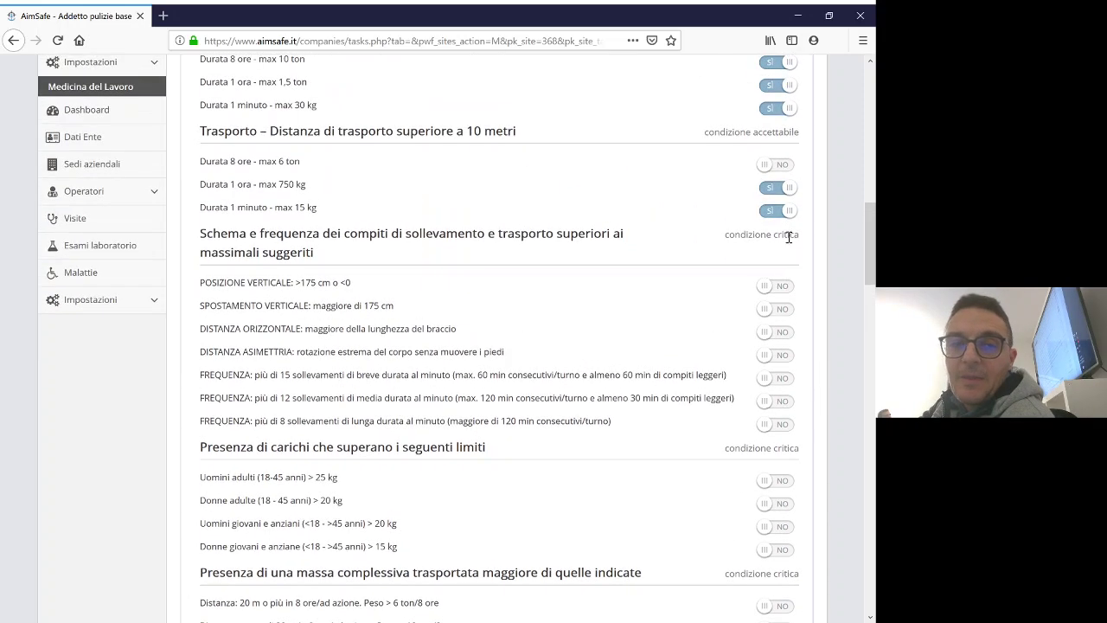
left_click(777, 164)
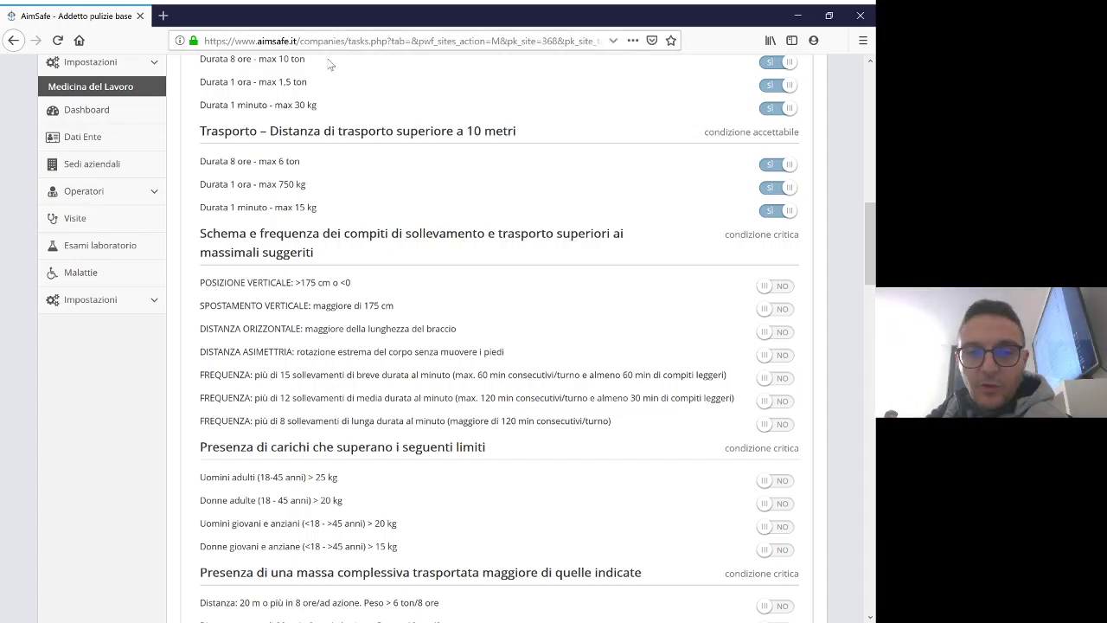
Set the critical condition "POSIZIONE VERTICALE: >175 cm o <0" to Sì and check the main lifting question's rating.
scroll(525, 260, "down", 3)
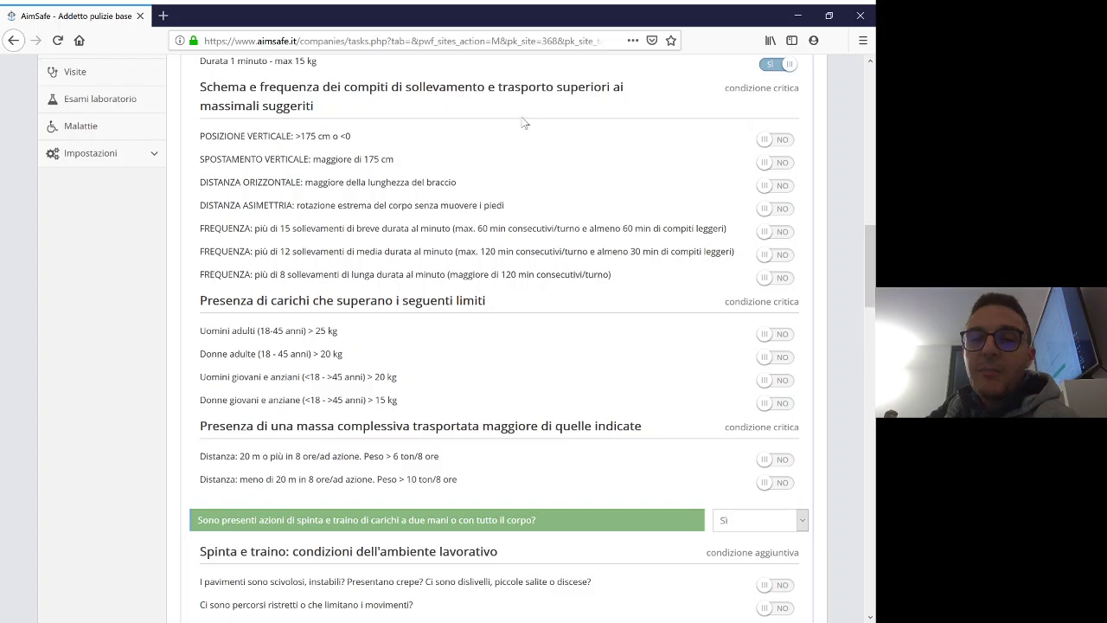
left_click(784, 144)
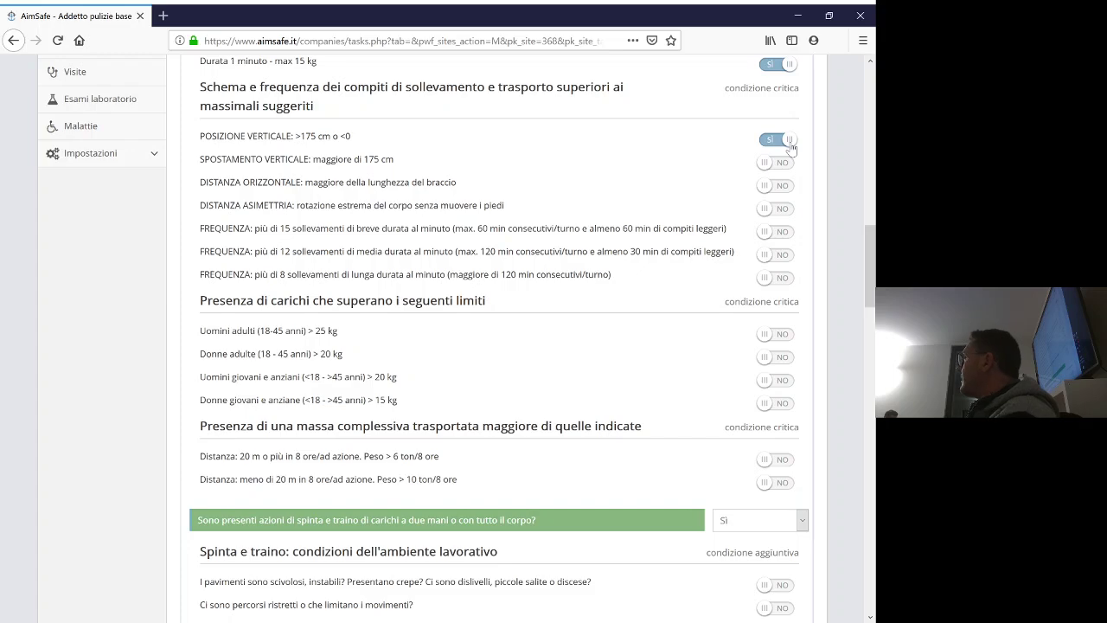
scroll(733, 142, "up", 8)
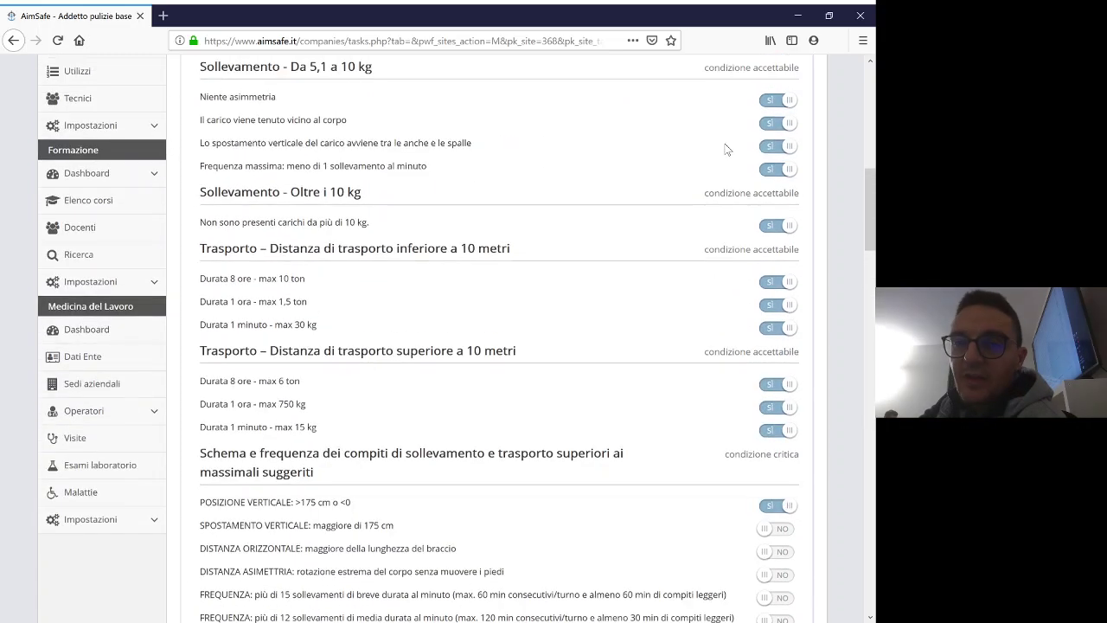
scroll(726, 151, "up", 4)
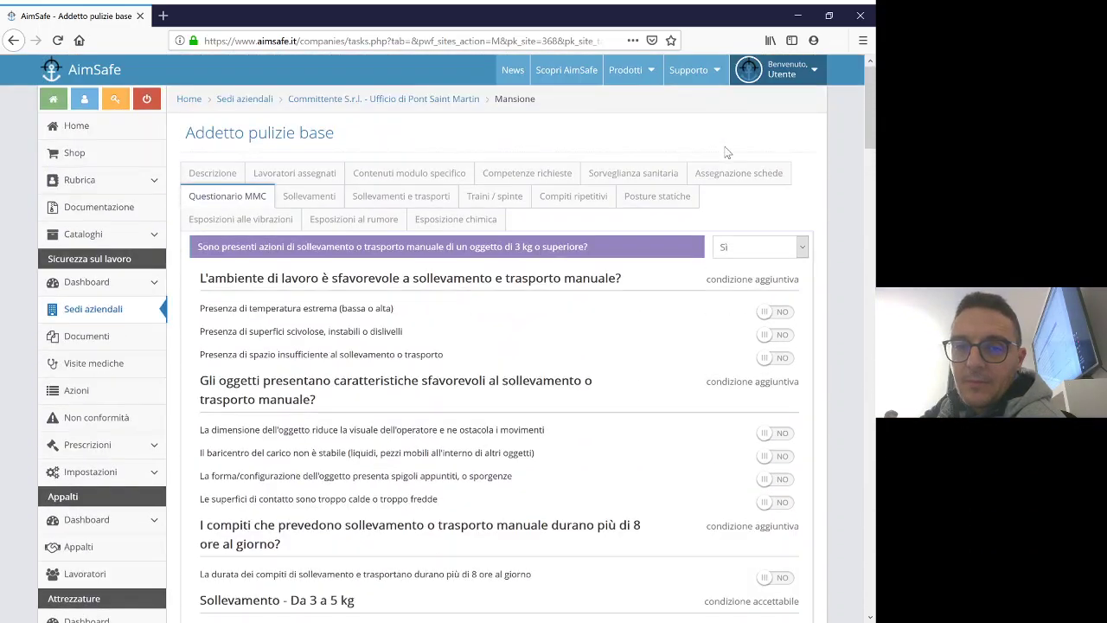
Restore the critical condition "POSIZIONE VERTICALE: >175 cm o <0" to No.
scroll(602, 209, "down", 5)
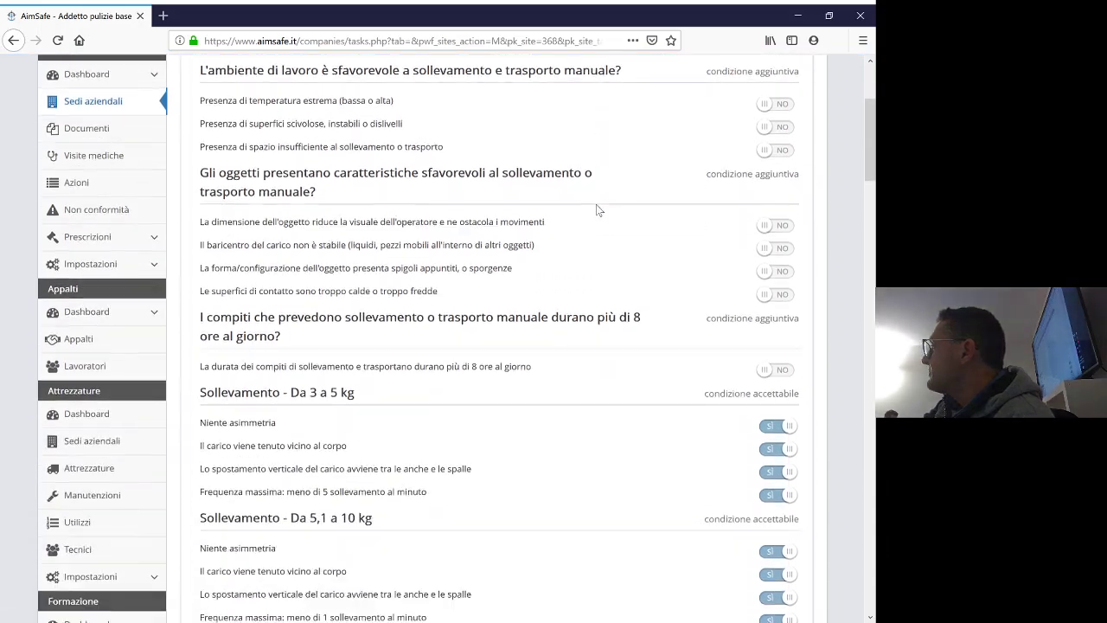
scroll(604, 223, "down", 4)
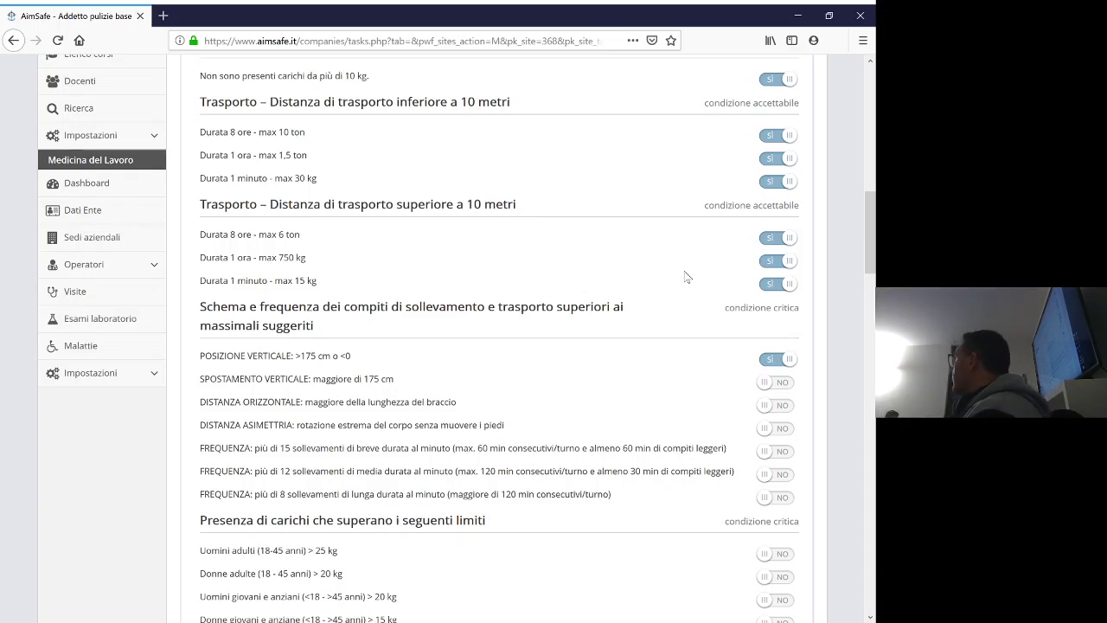
scroll(778, 301, "down", 2)
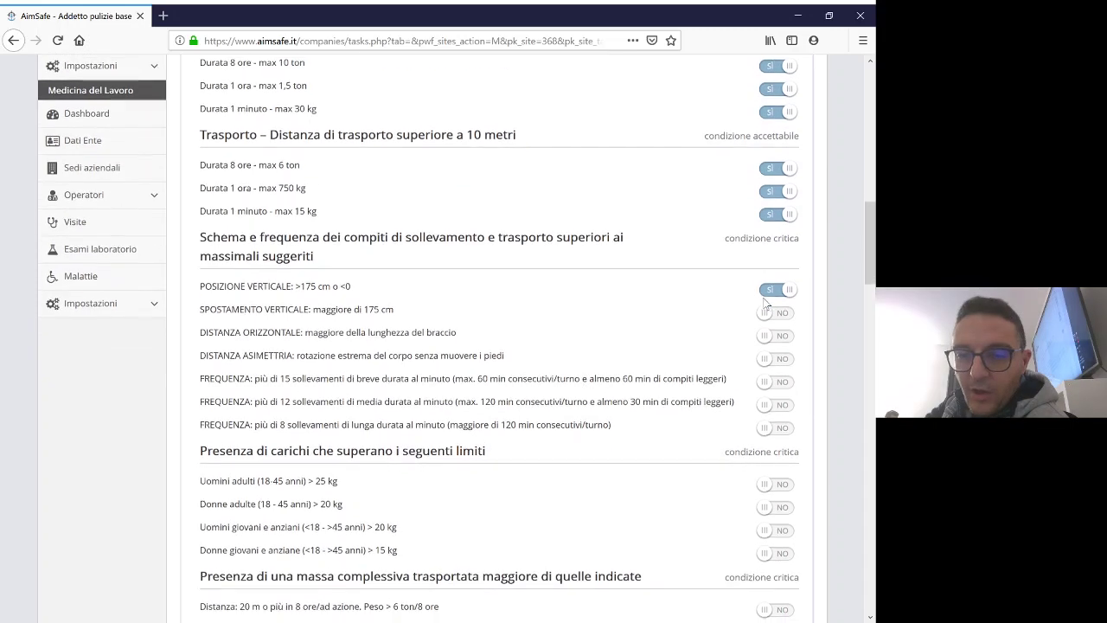
left_click(778, 287)
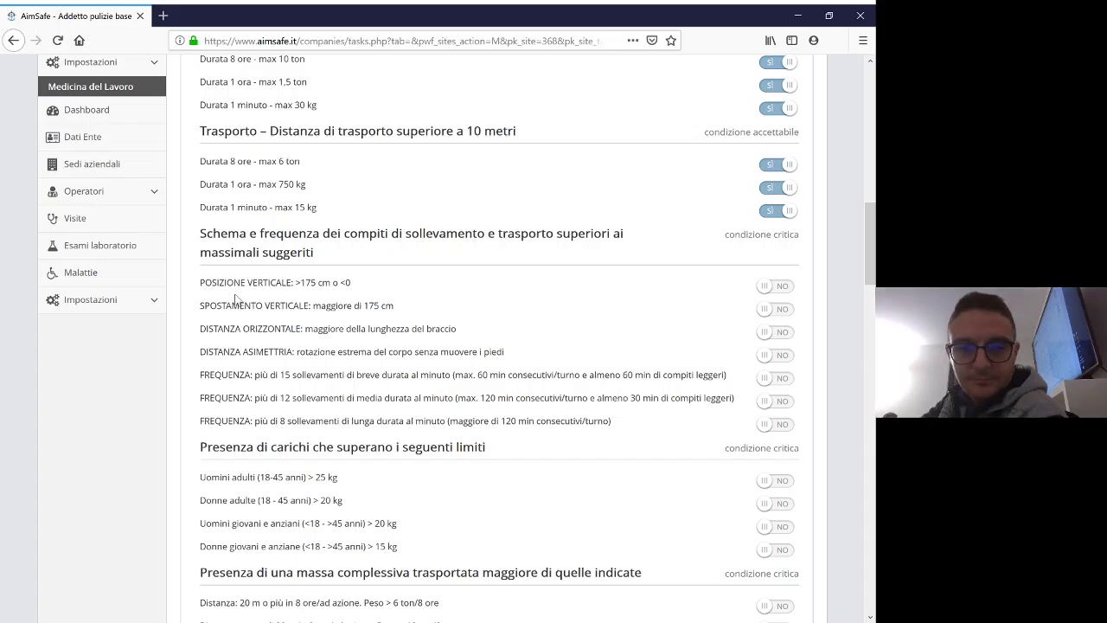
Review the critical conditions, the main lifting question's rating, and the additional environment, object and duration conditions of the lifting section.
scroll(242, 296, "down", 3)
scroll(242, 297, "down", 1)
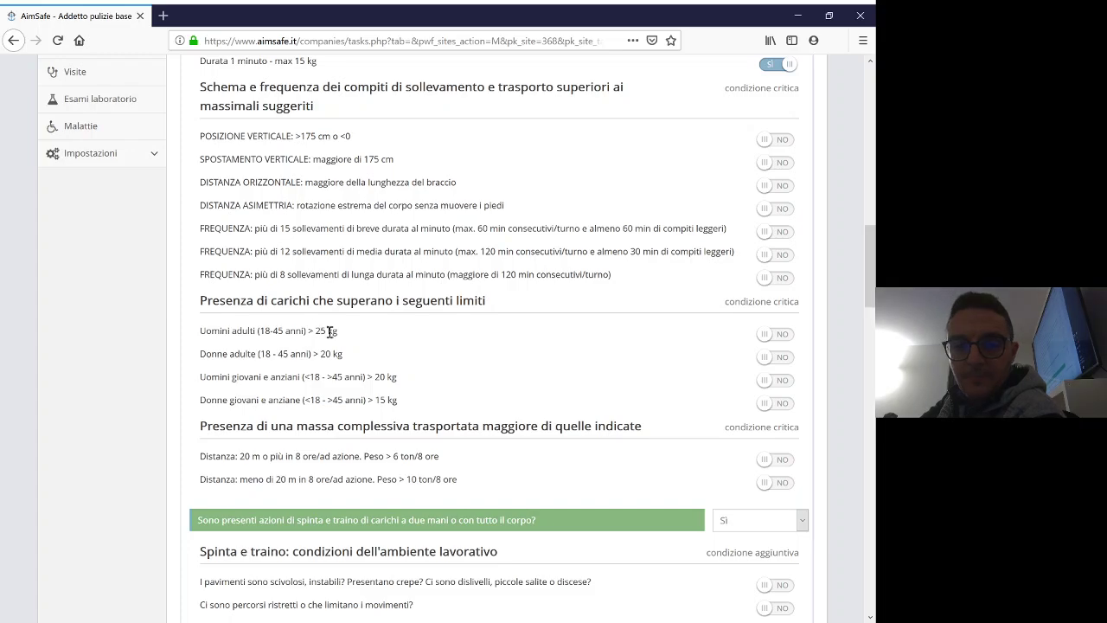
scroll(433, 365, "up", 8)
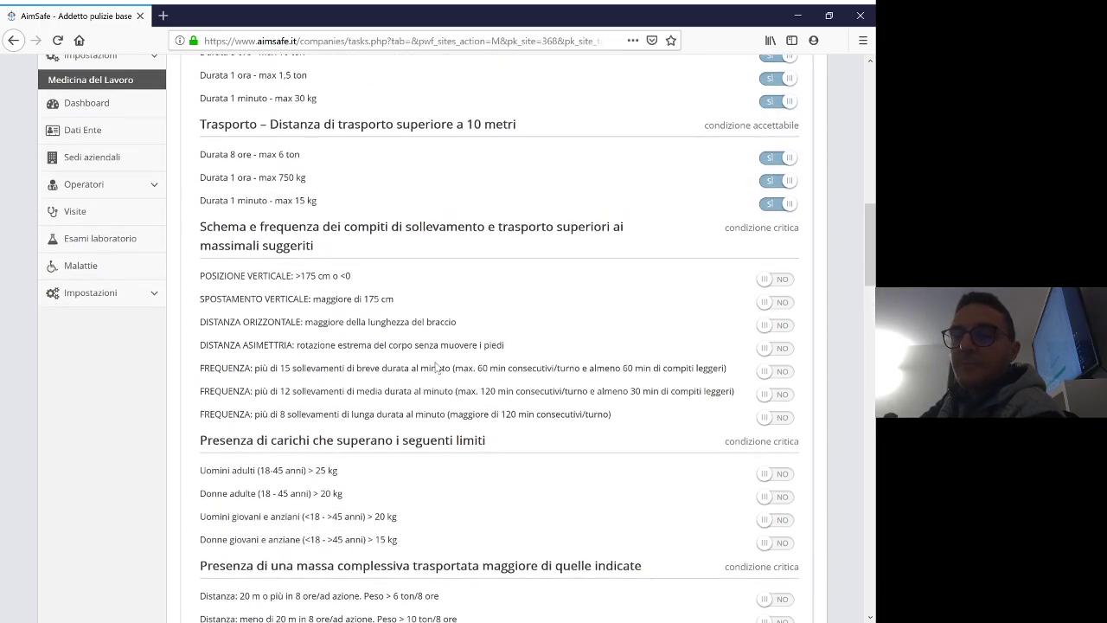
scroll(451, 362, "up", 14)
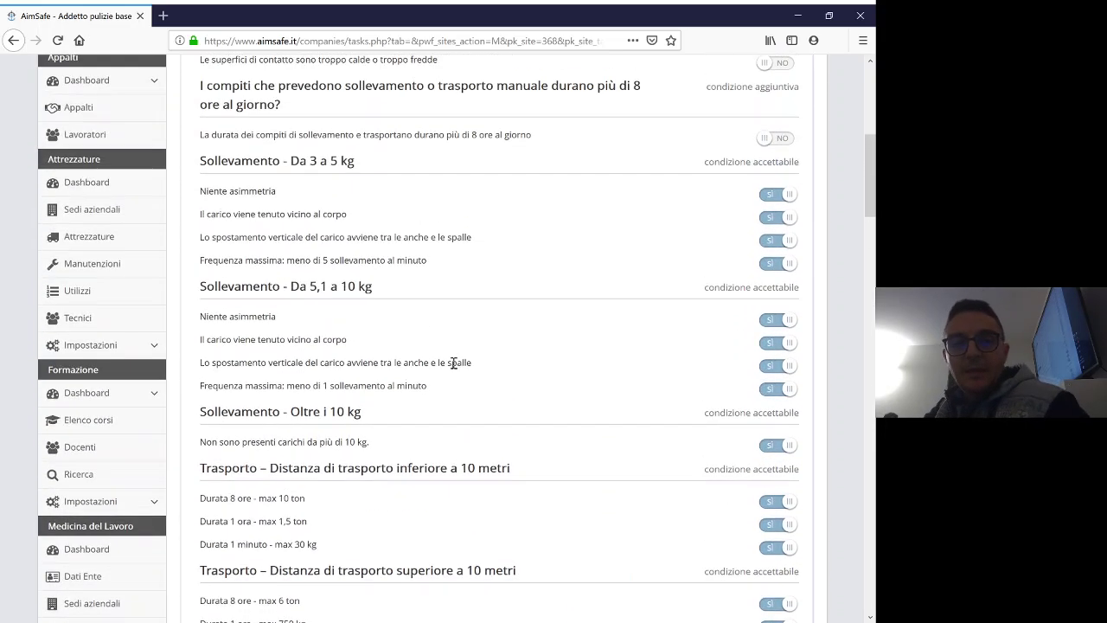
scroll(451, 363, "up", 6)
scroll(407, 260, "down", 2)
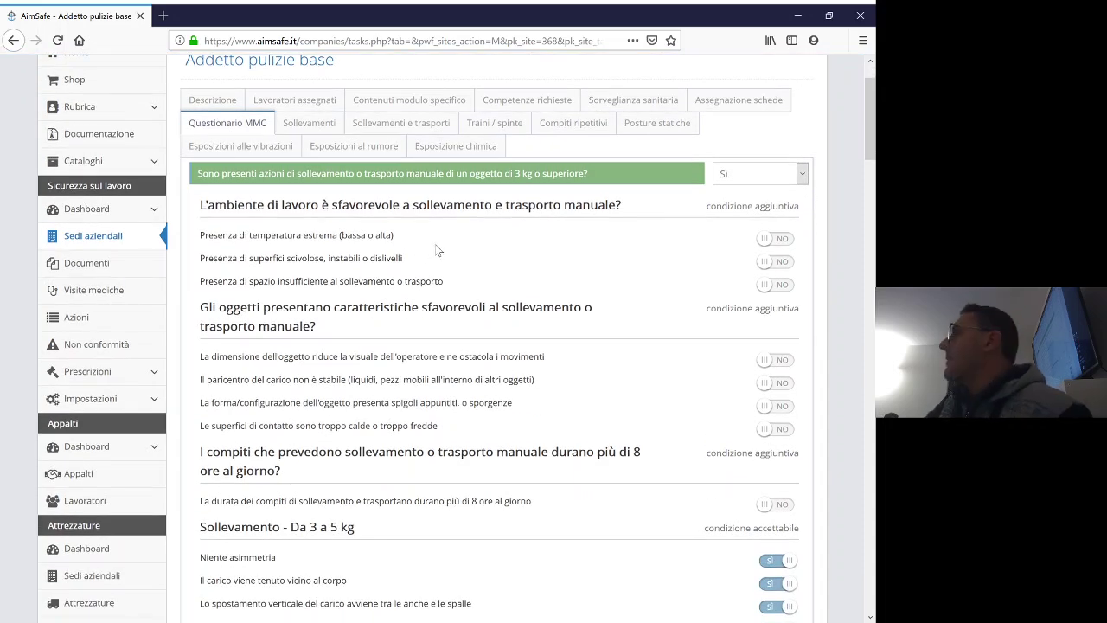
scroll(446, 251, "down", 2)
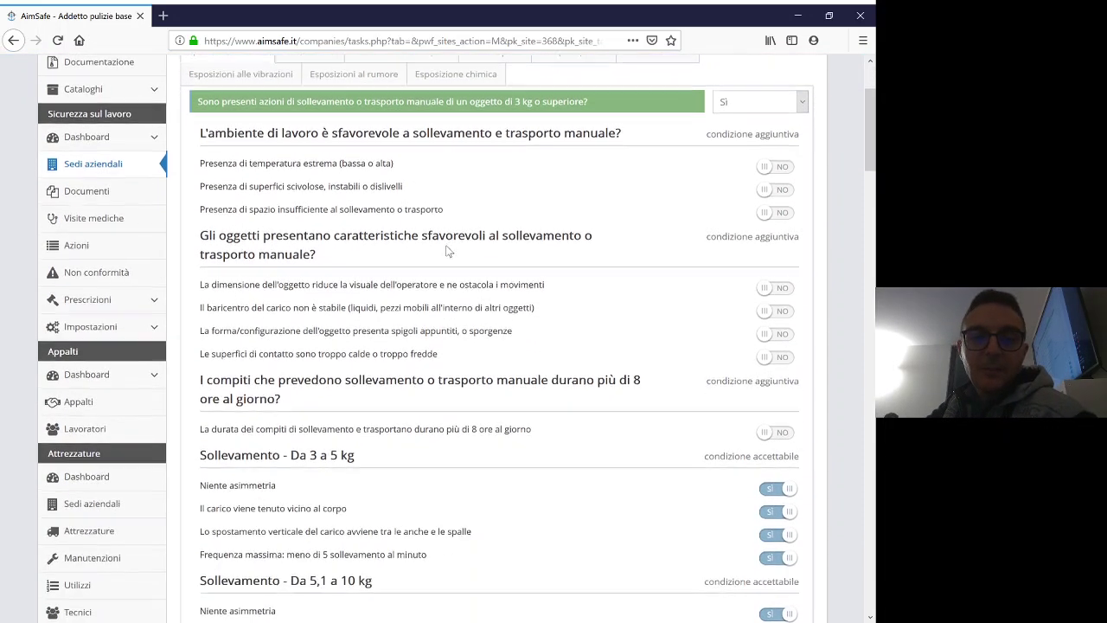
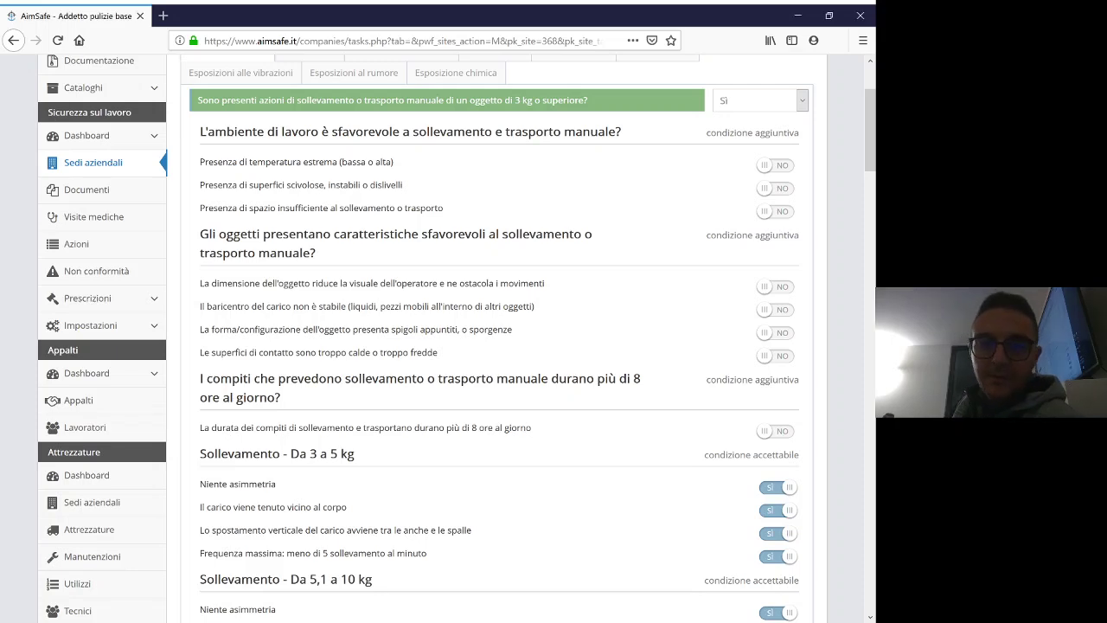
scroll(641, 324, "down", 2)
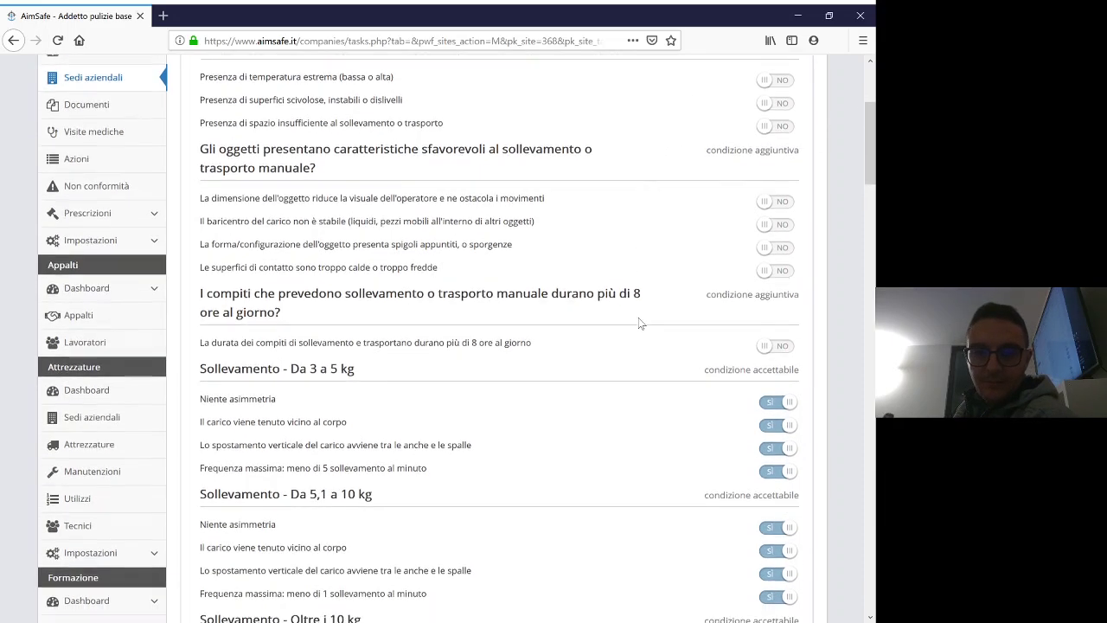
scroll(507, 161, "up", 3)
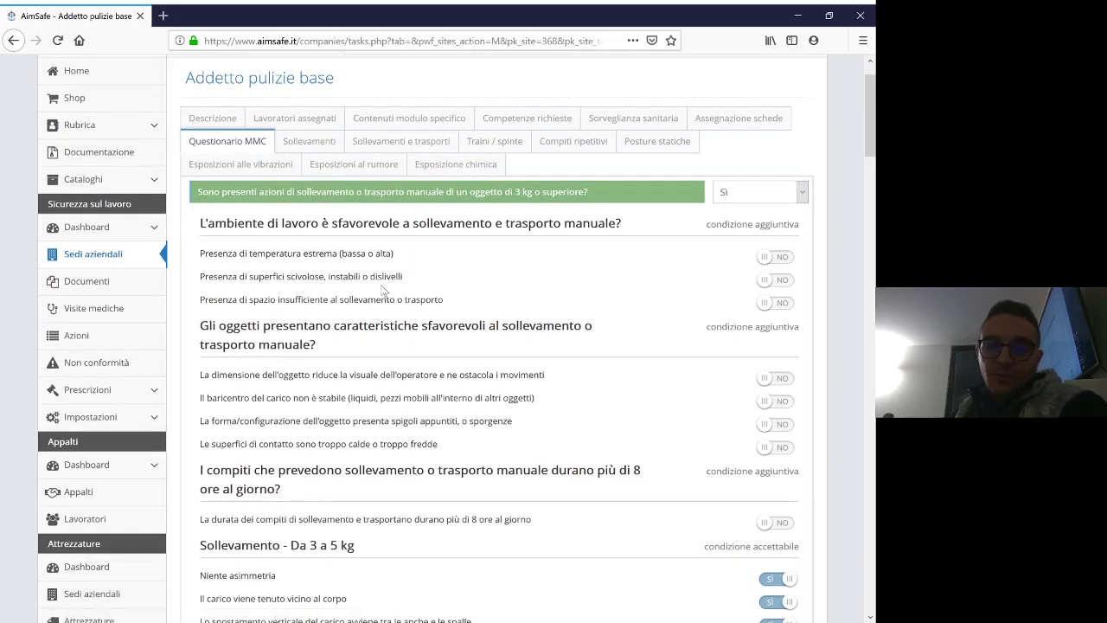
scroll(421, 307, "down", 1)
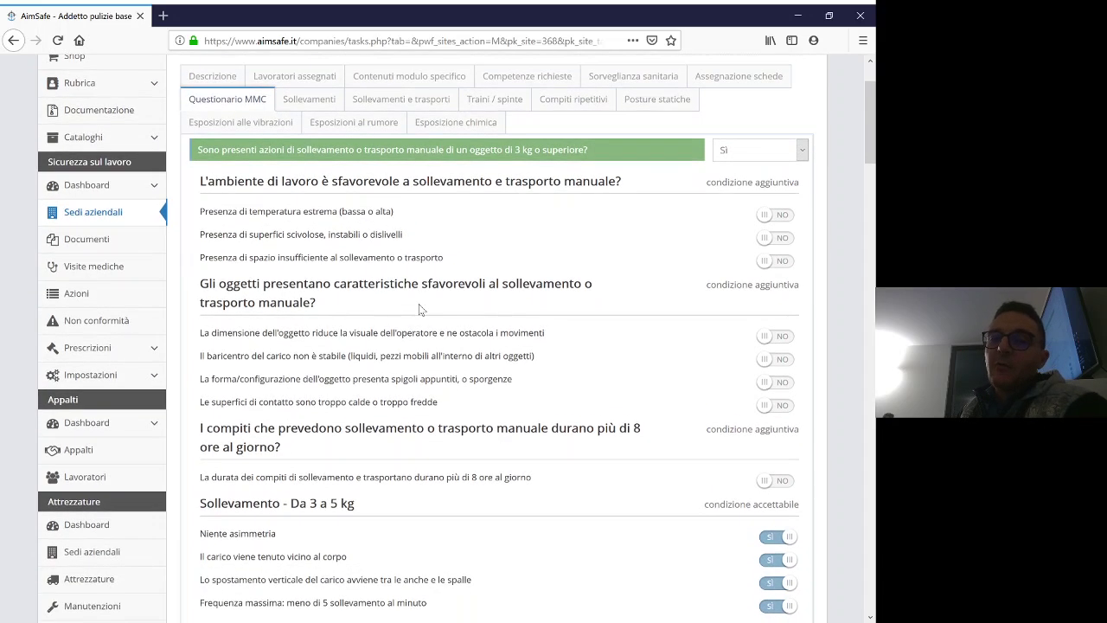
scroll(416, 307, "down", 1)
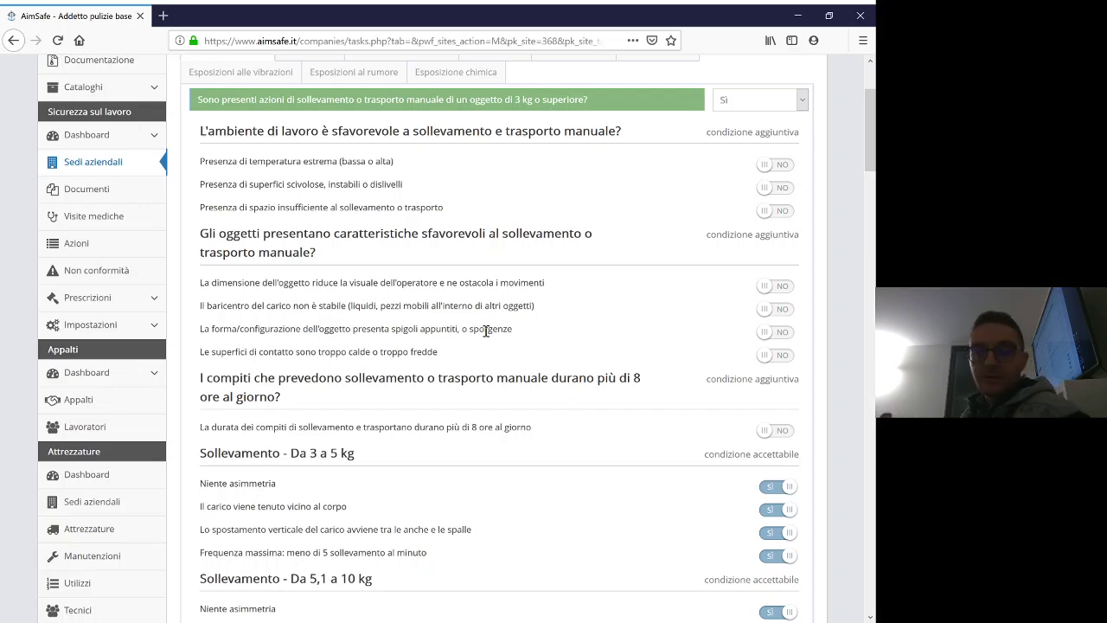
scroll(472, 342, "down", 2)
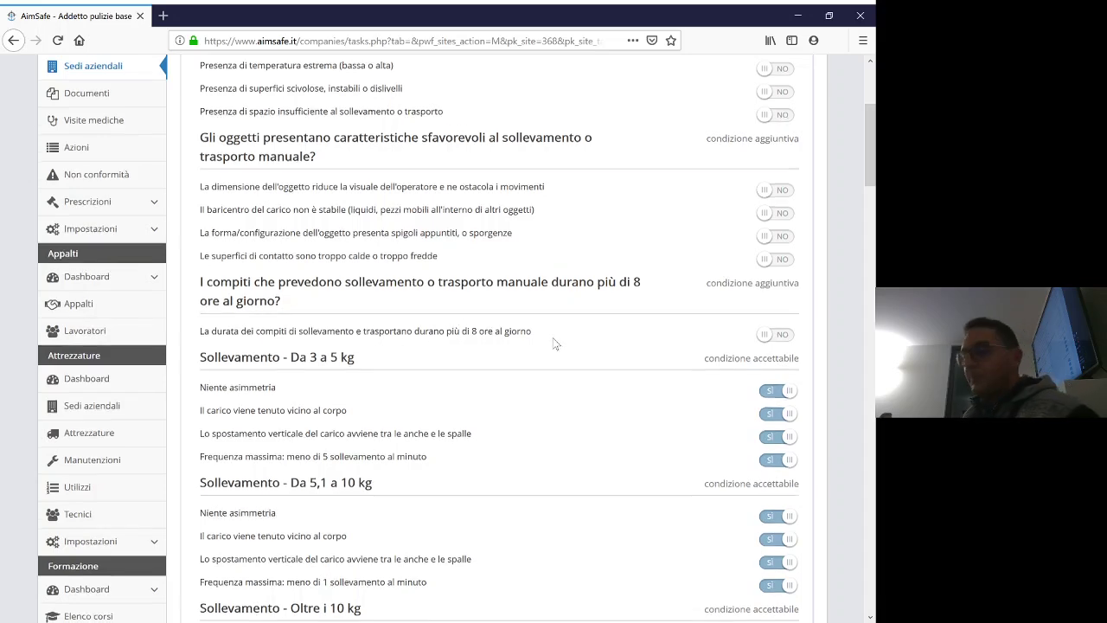
Set the acceptable condition "Non sono presenti carichi da più di 10 kg." to No and check the main lifting question's rating.
scroll(554, 343, "down", 2)
scroll(363, 308, "down", 2)
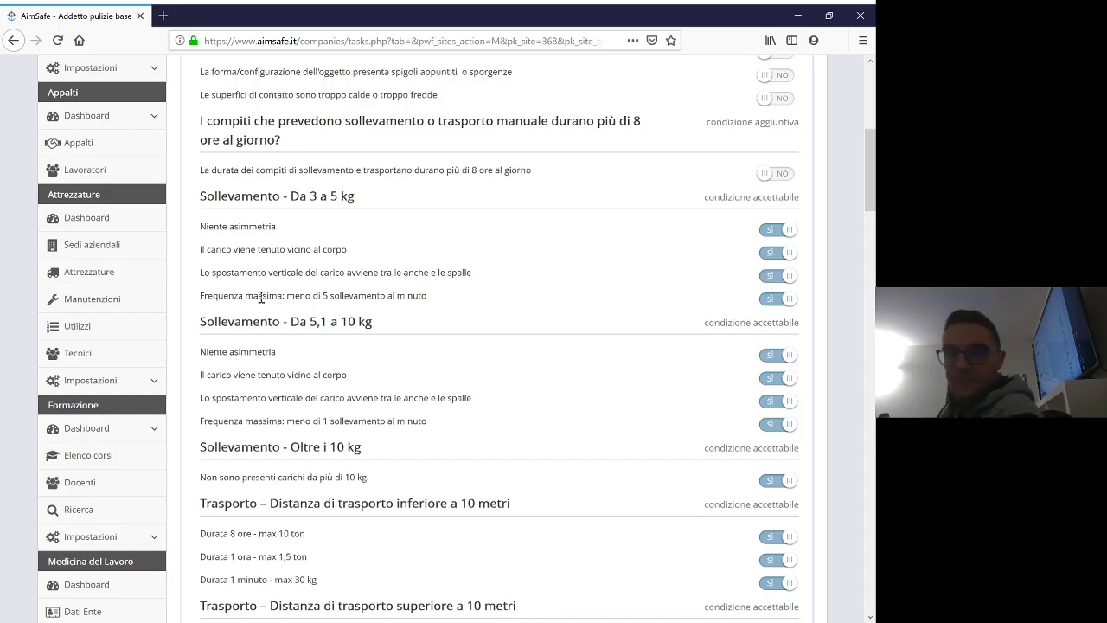
scroll(260, 297, "down", 3)
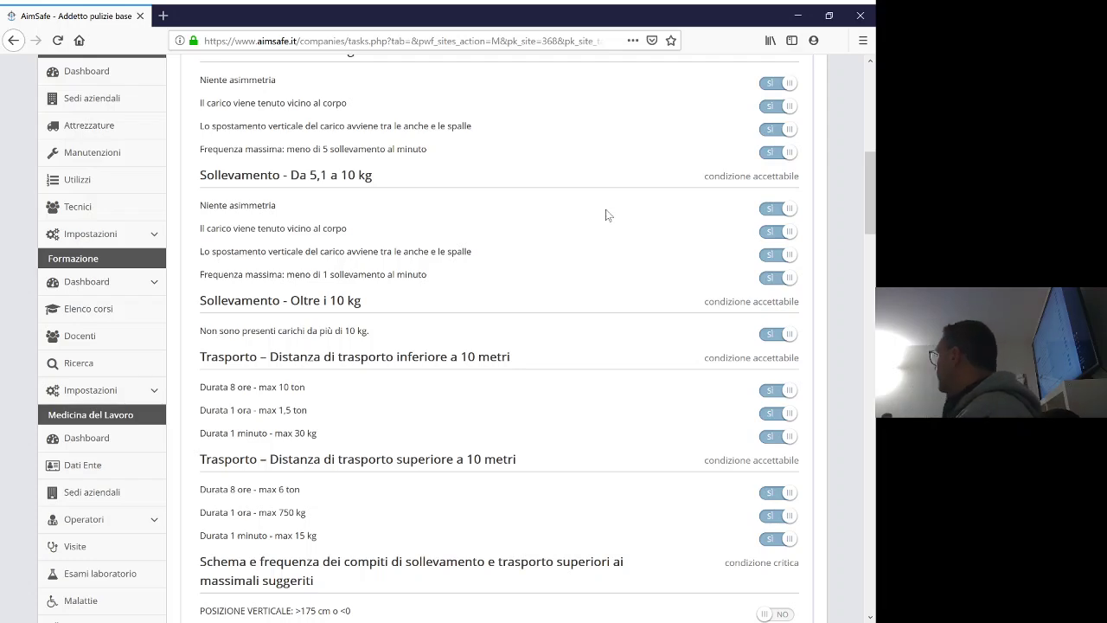
scroll(744, 215, "up", 6)
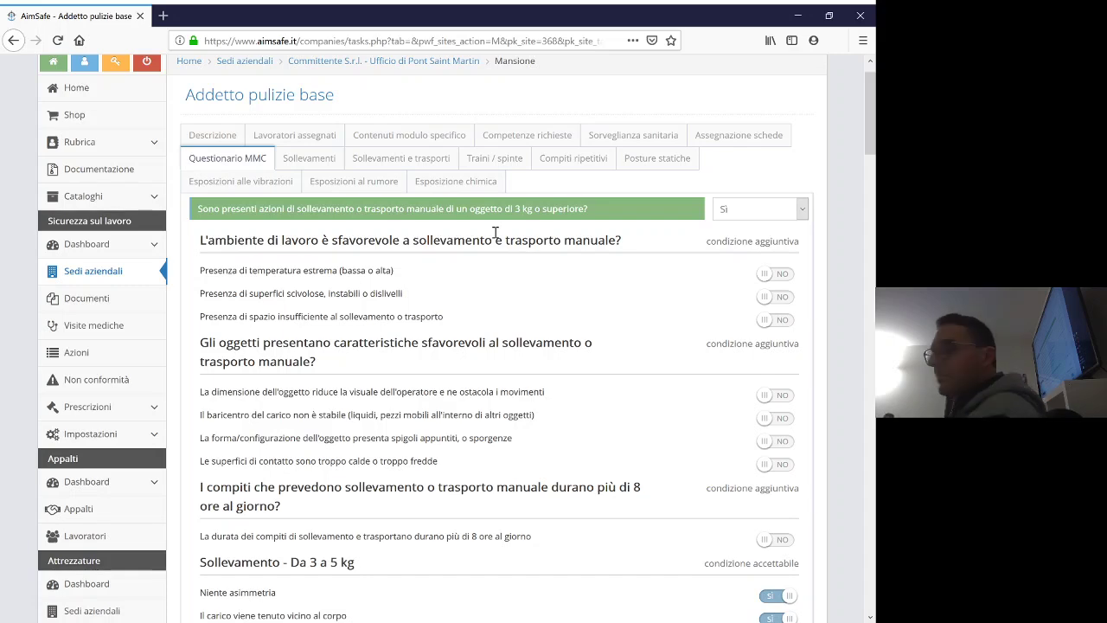
scroll(497, 242, "down", 6)
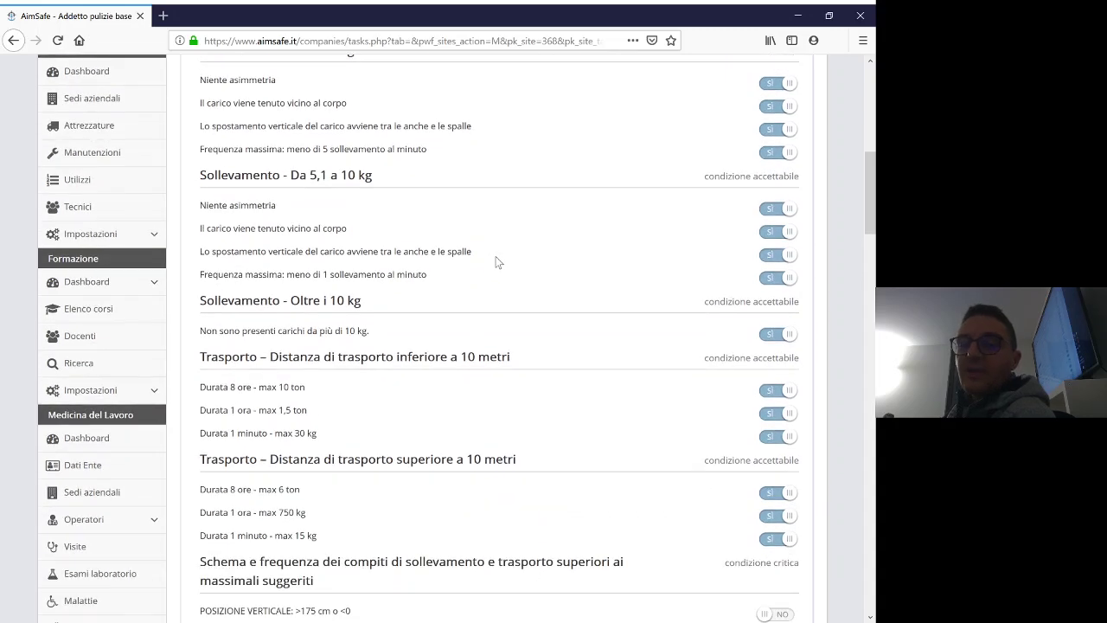
left_click(781, 336)
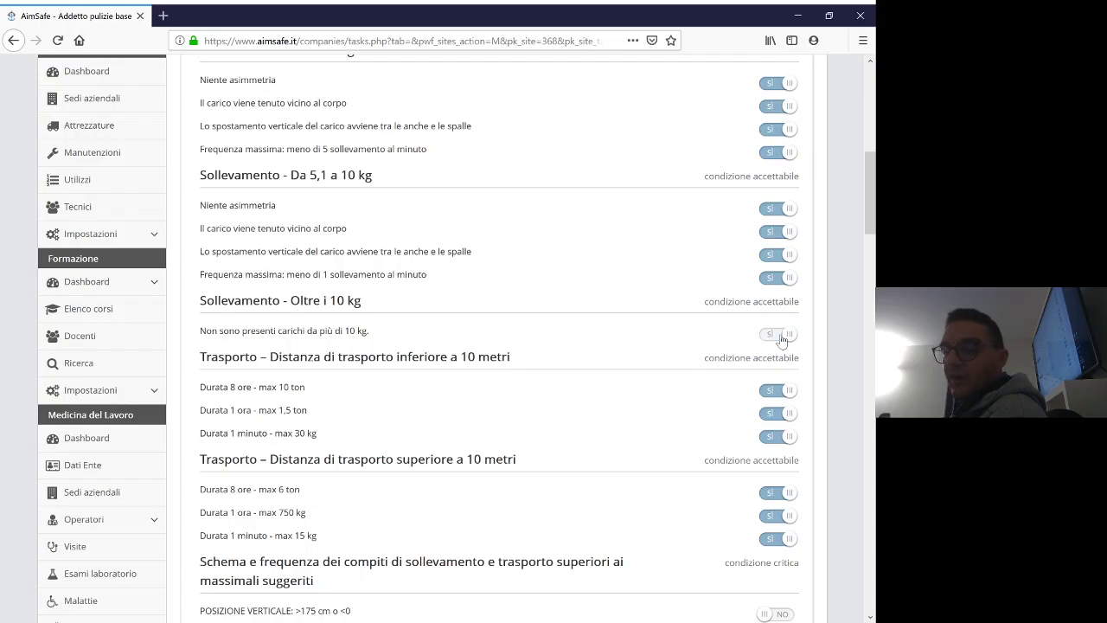
scroll(718, 339, "up", 7)
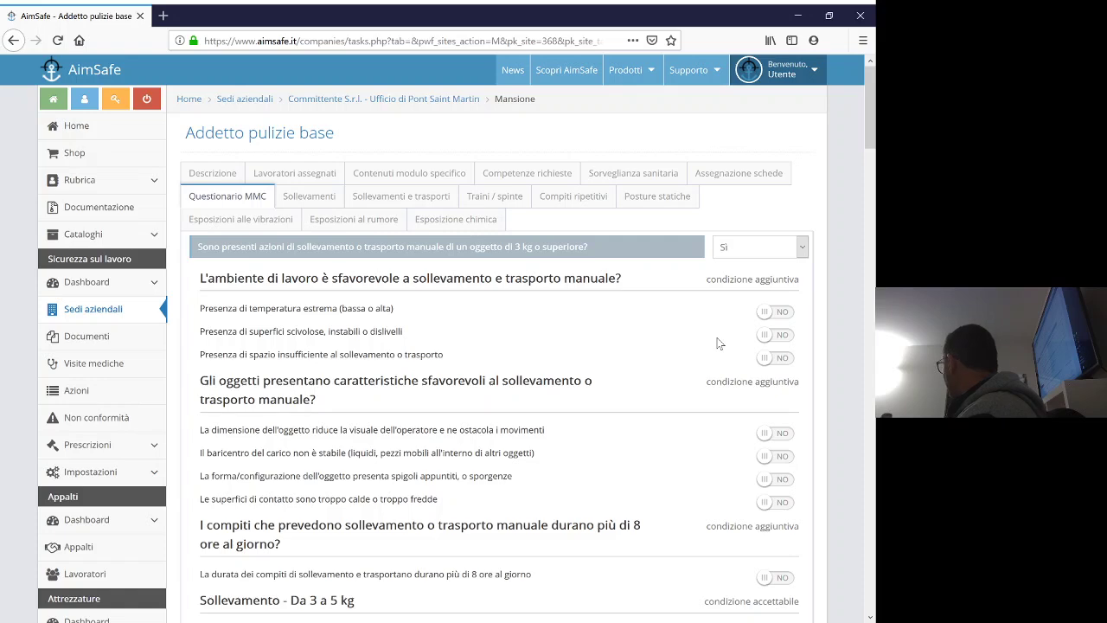
Restore the acceptable condition "Non sono presenti carichi da più di 10 kg." to Sì.
scroll(804, 324, "down", 5)
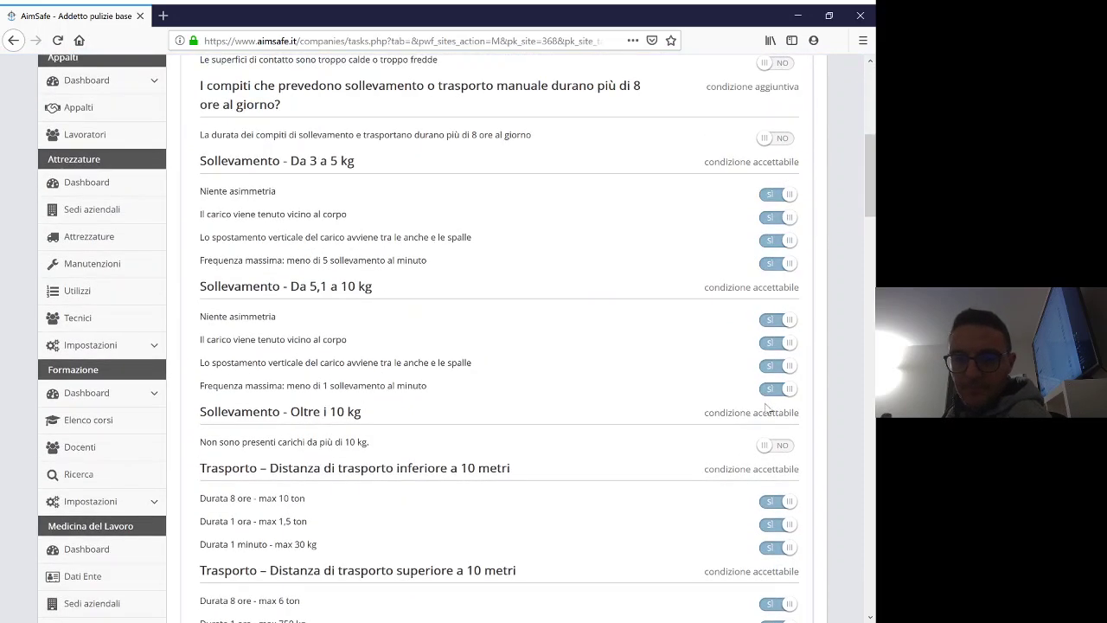
left_click(777, 445)
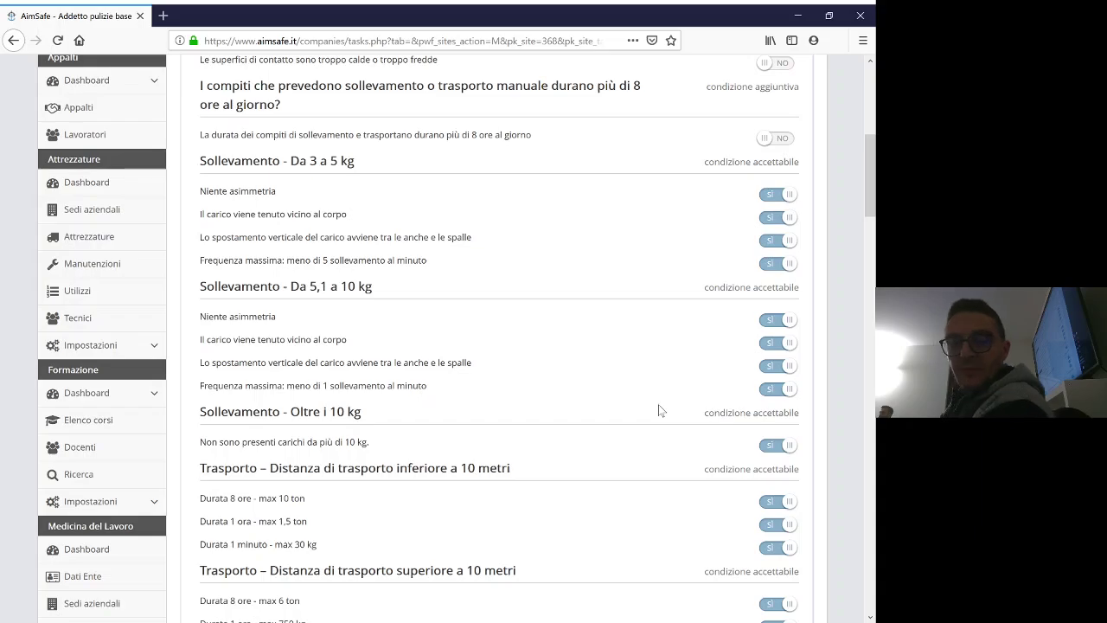
scroll(641, 353, "down", 5)
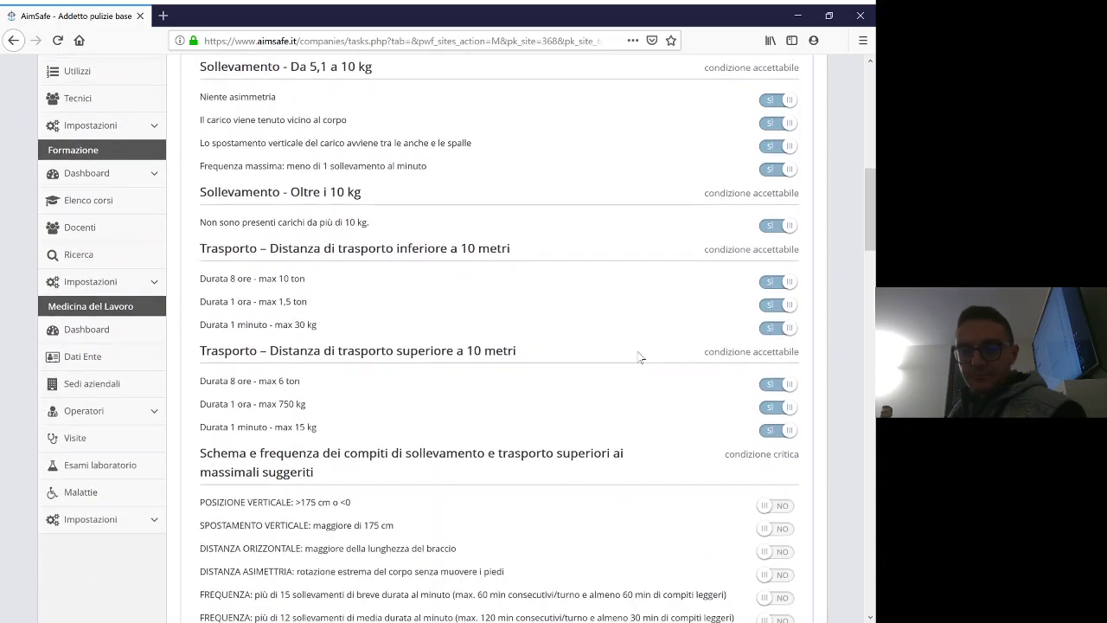
scroll(641, 357, "down", 2)
Set the additional environment condition "Presenza di temperatura estrema (bassa o alta)" to Sì.
scroll(636, 358, "up", 10)
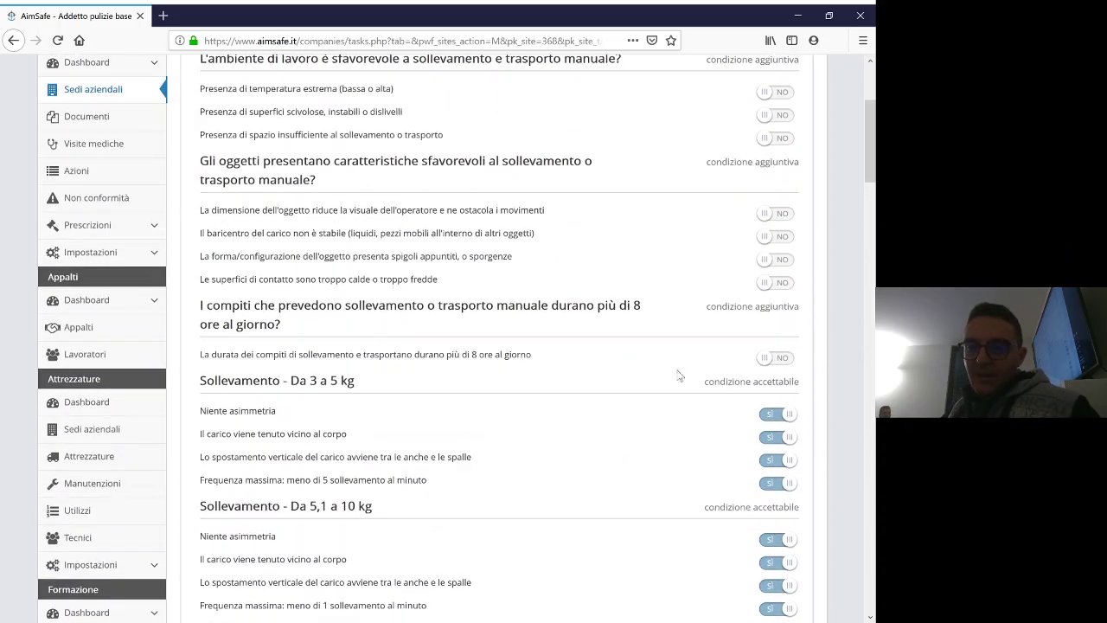
scroll(680, 376, "up", 4)
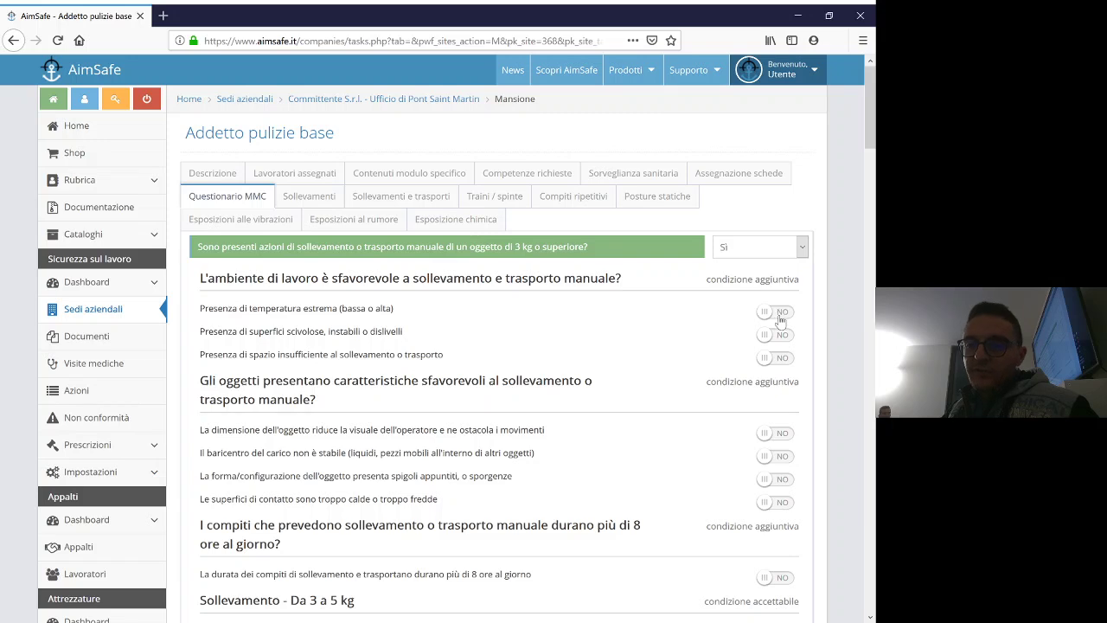
left_click(779, 313)
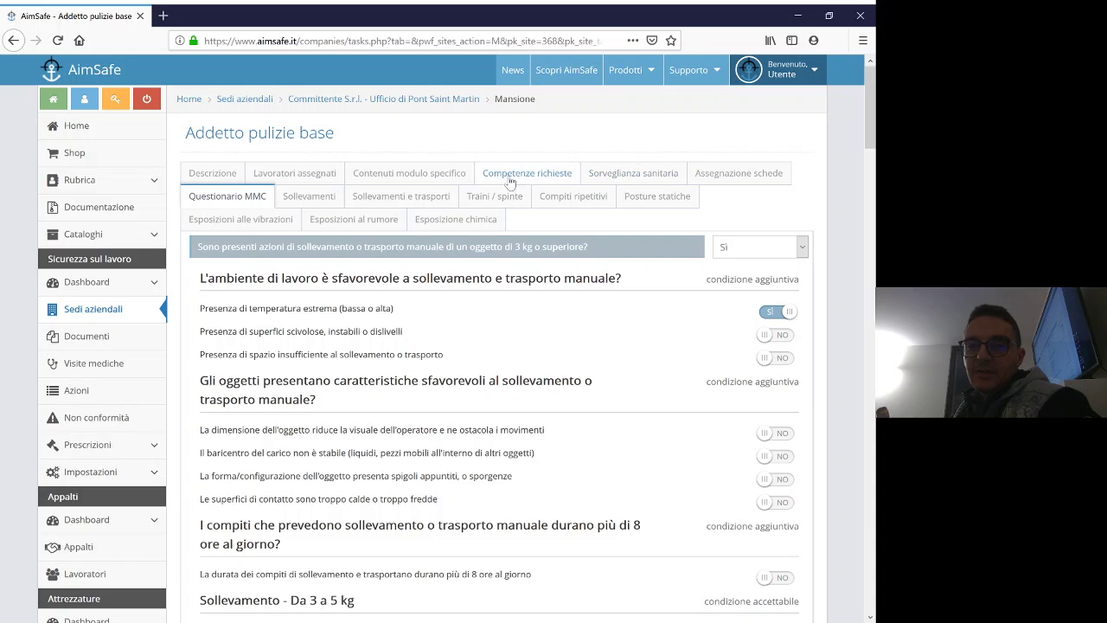
Return to the Committente S.r.l. - Ufficio di Pont Saint Martin site and start a new entry in its Movimentazioni list.
left_click(434, 101)
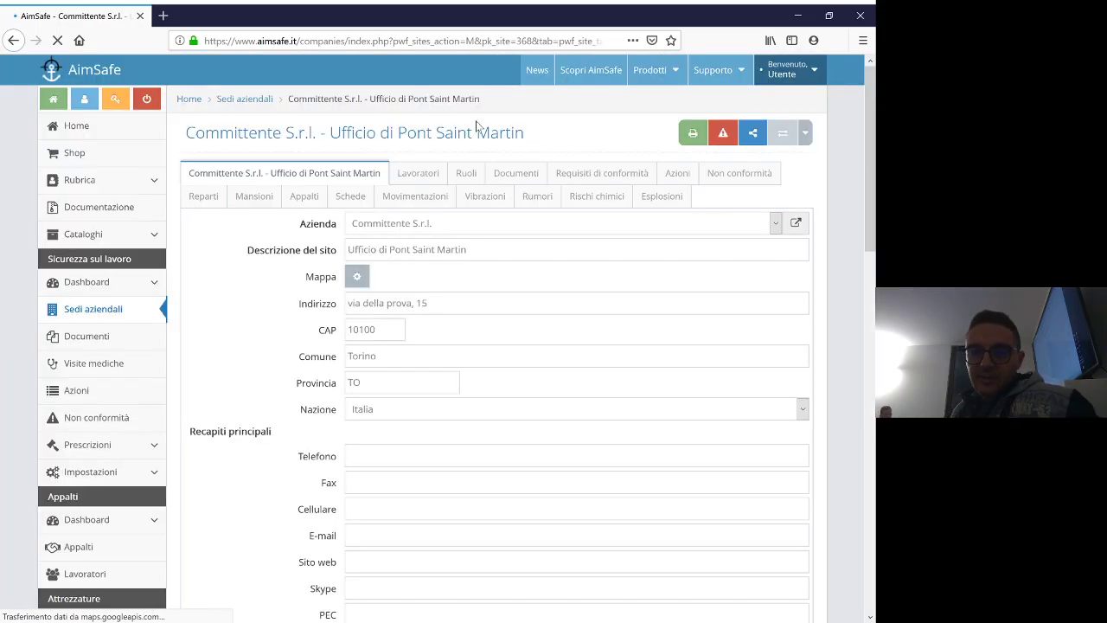
left_click(281, 197)
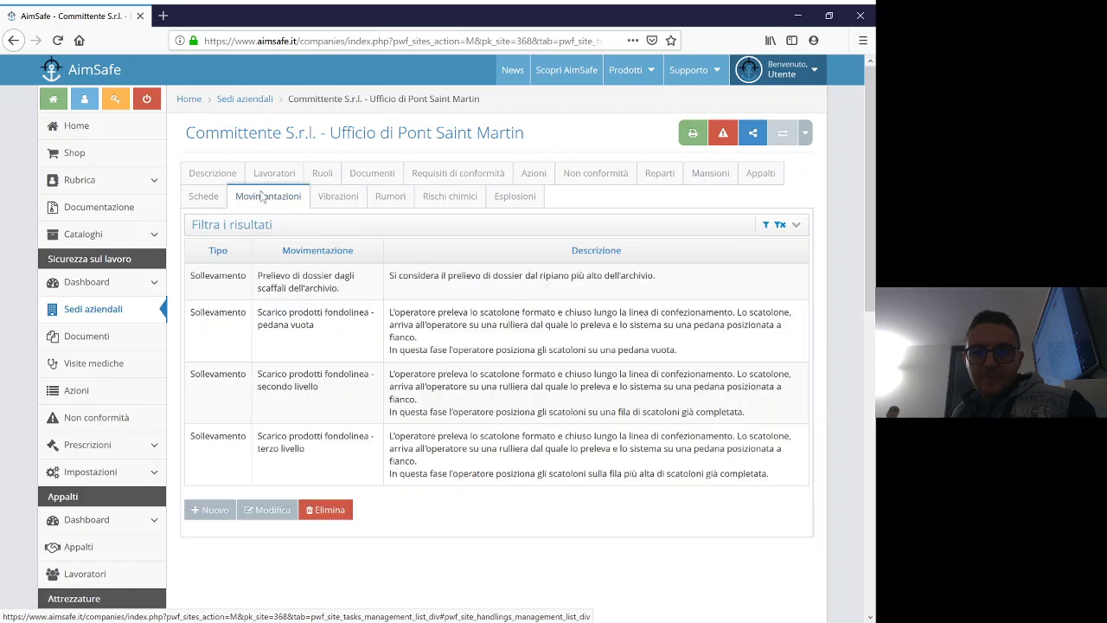
scroll(262, 208, "down", 3)
left_click(217, 364)
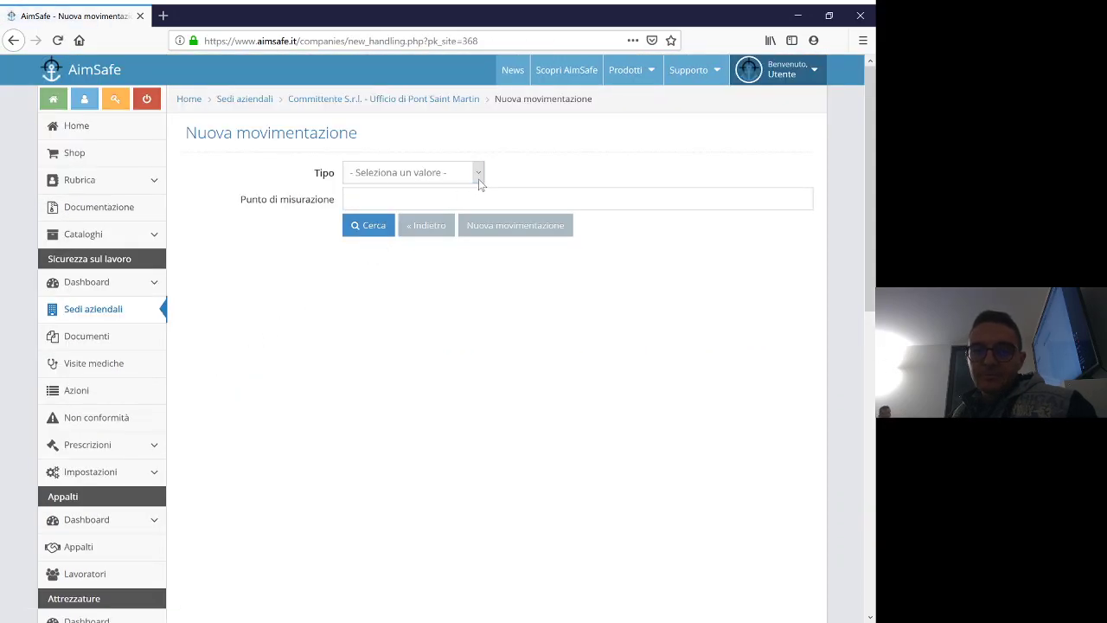
Search for a Sollevamento handling with measurement point "Prelievo di secchi d'acqua pieni" and create it as a new handling.
left_click(477, 173)
left_click(428, 208)
left_click(427, 204)
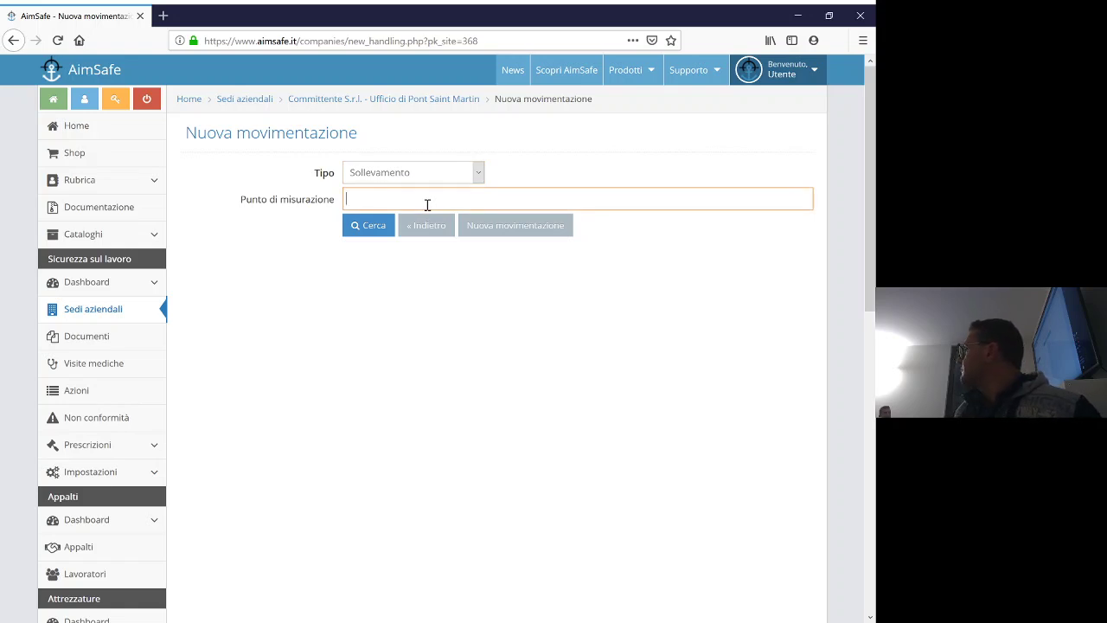
type("Pre")
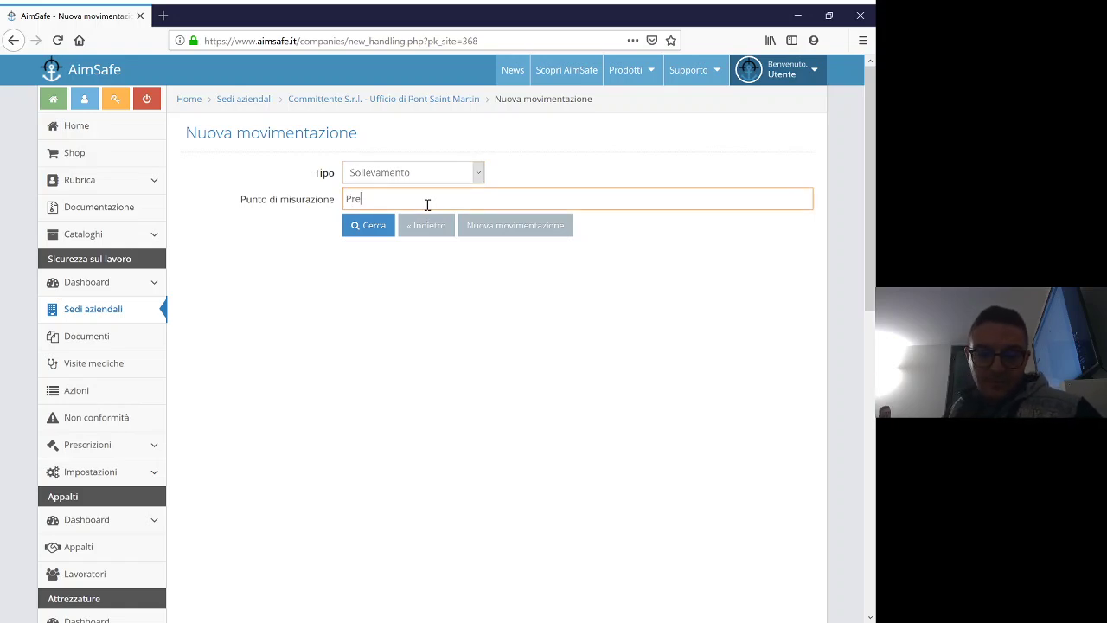
type("lievo di s")
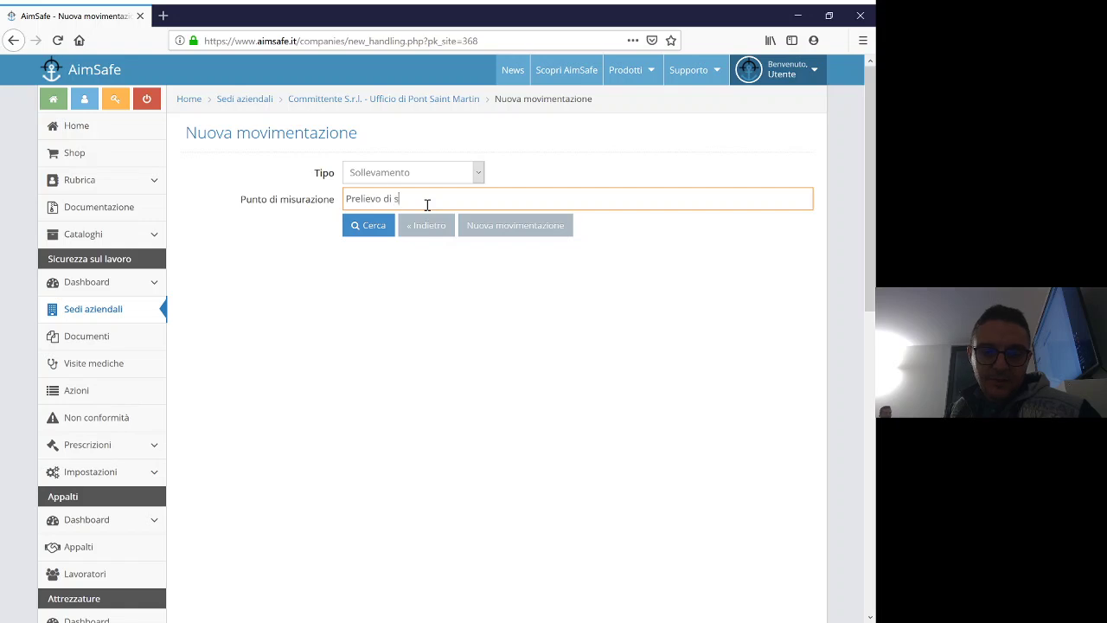
type("acchi")
double_click(426, 204)
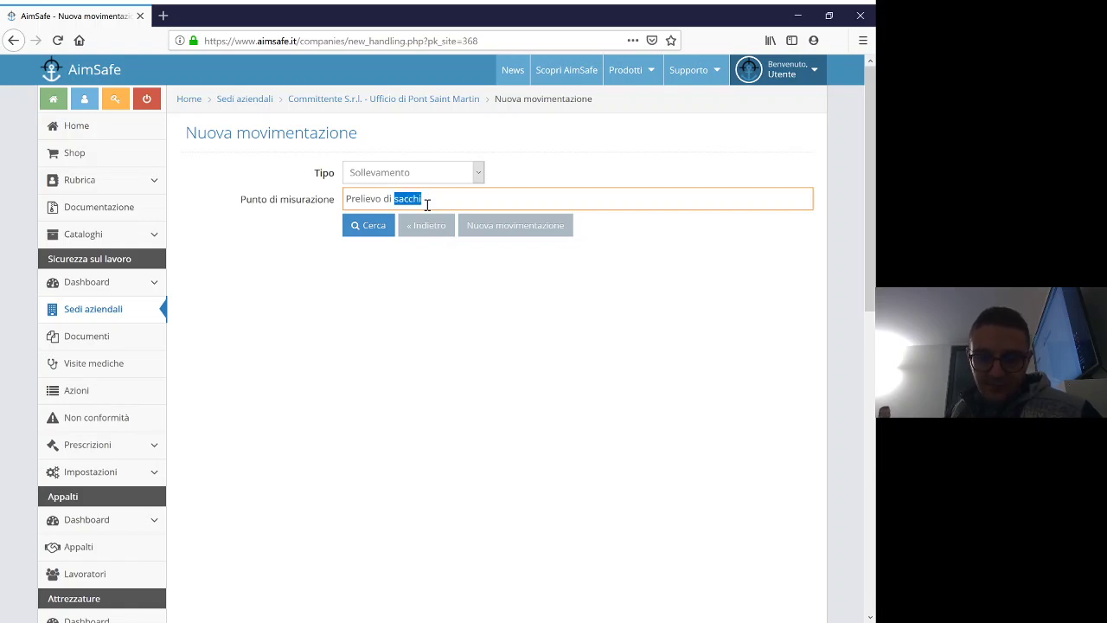
type("bacinelle")
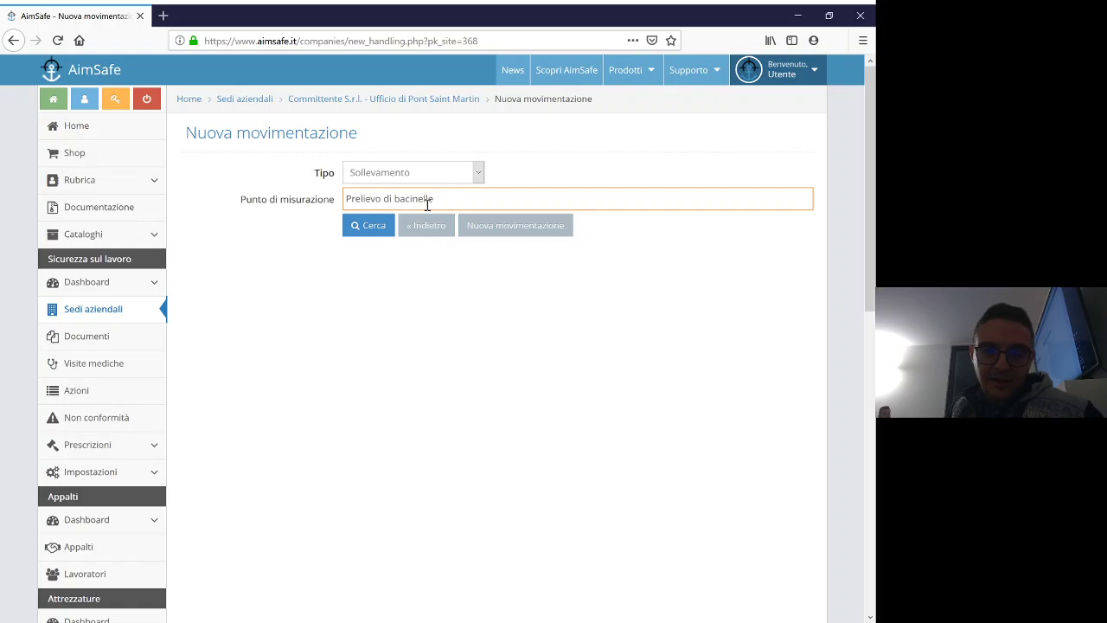
double_click(427, 204)
type("secchi d'acqua pieni")
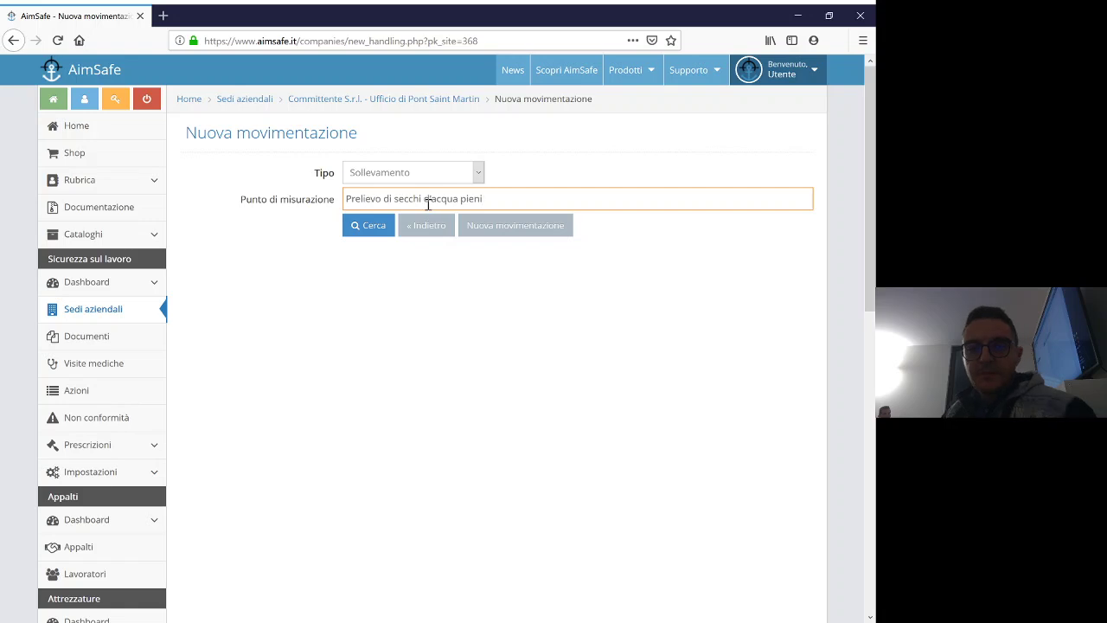
left_click(366, 225)
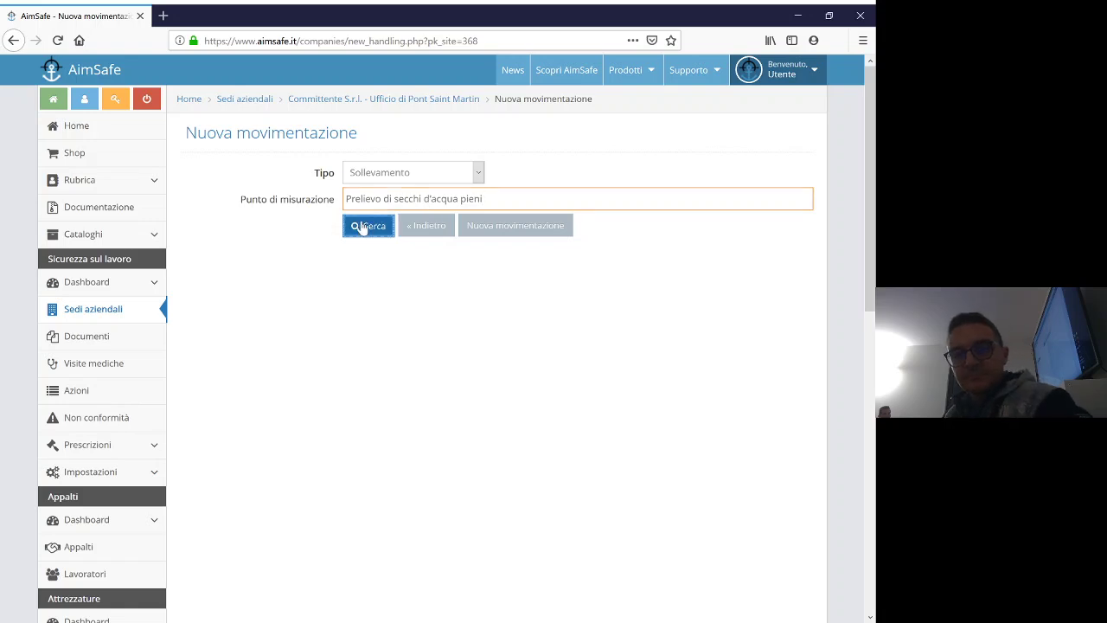
left_click(507, 226)
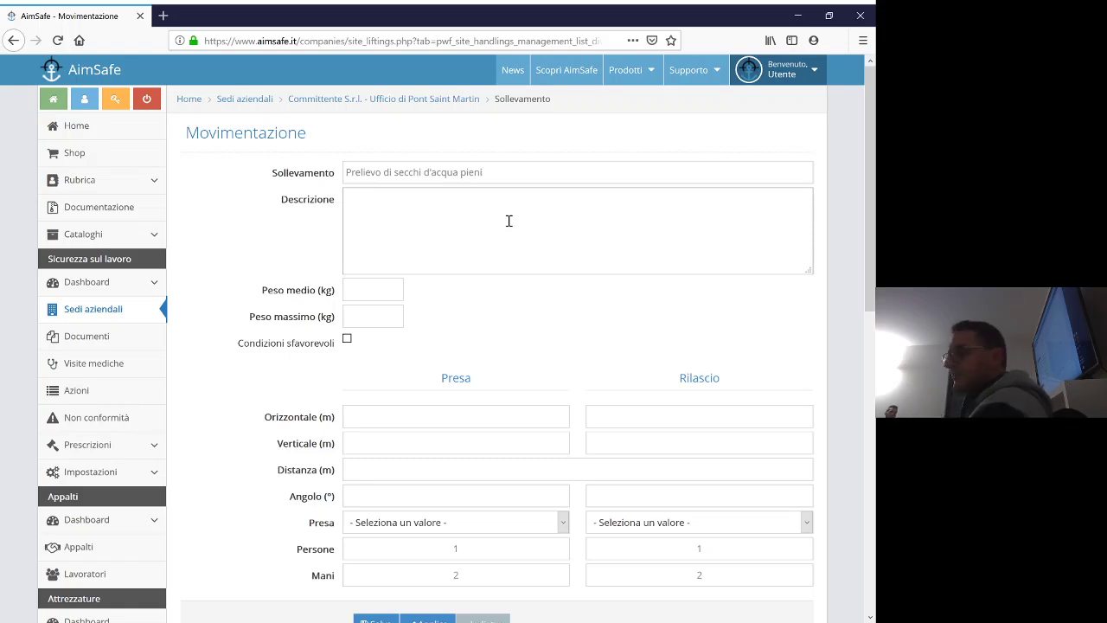
Describe the lift as "L'operatore riempie il secchio di acqua alla presa, quindi lo solleva e lo inserisce nel carrello per le pulizie.".
left_click(509, 221)
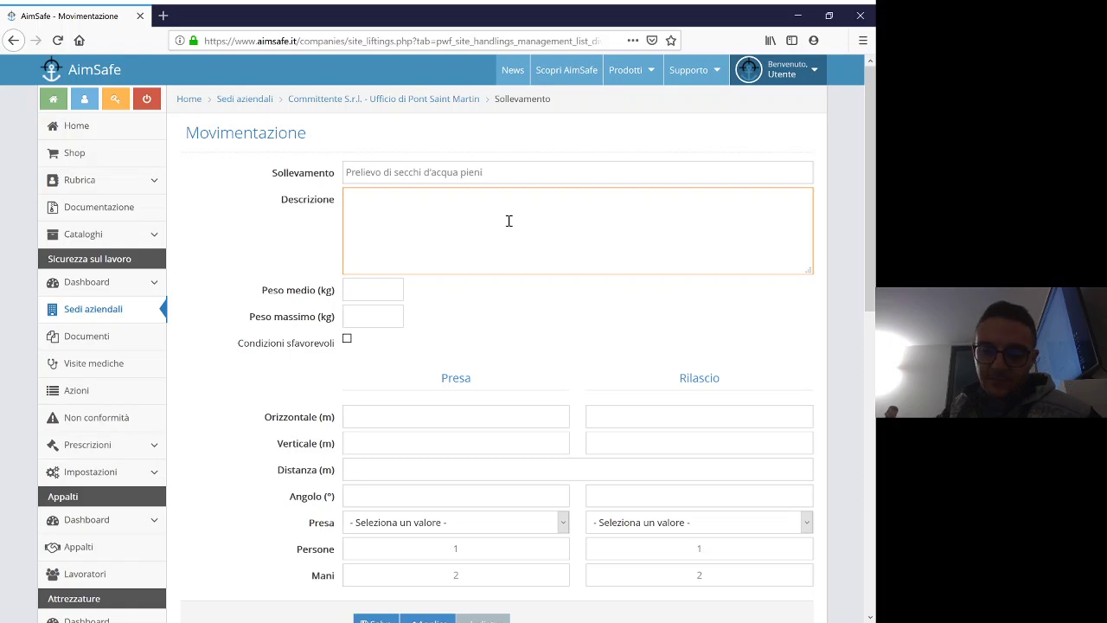
type("L'operatore ")
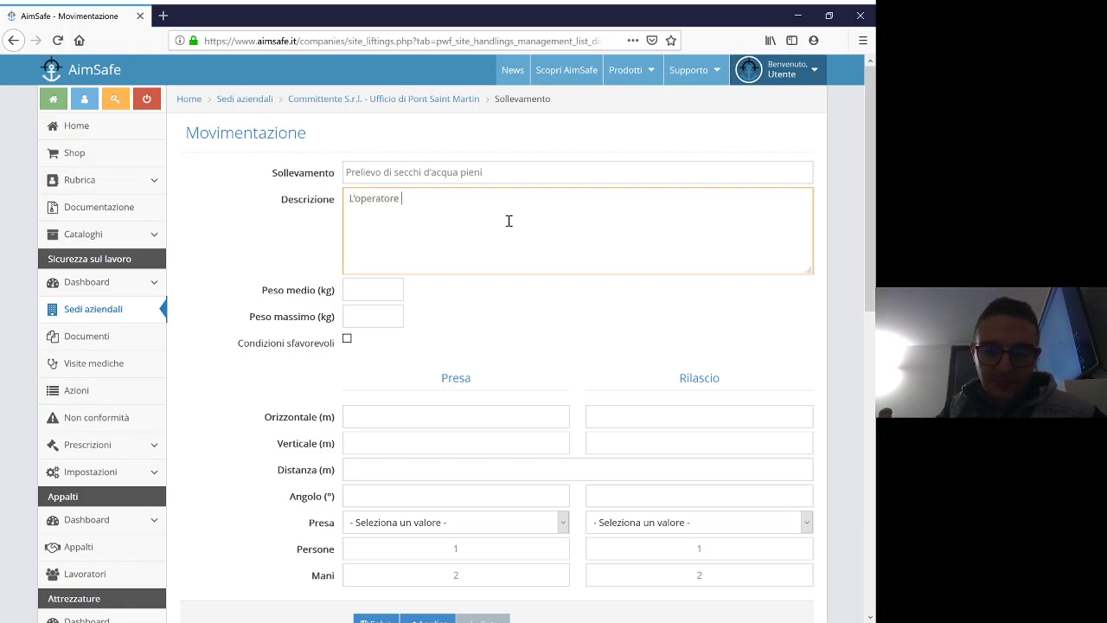
type("irempie il")
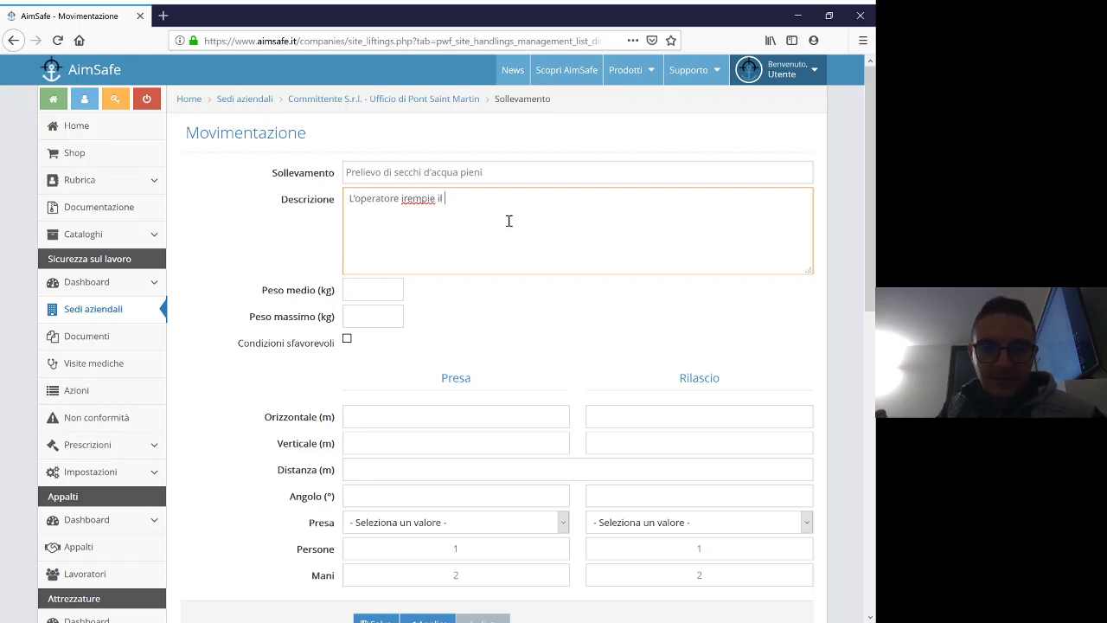
key("ctrl+shift+Left")
key("ctrl+shift+Left")
type("riemp")
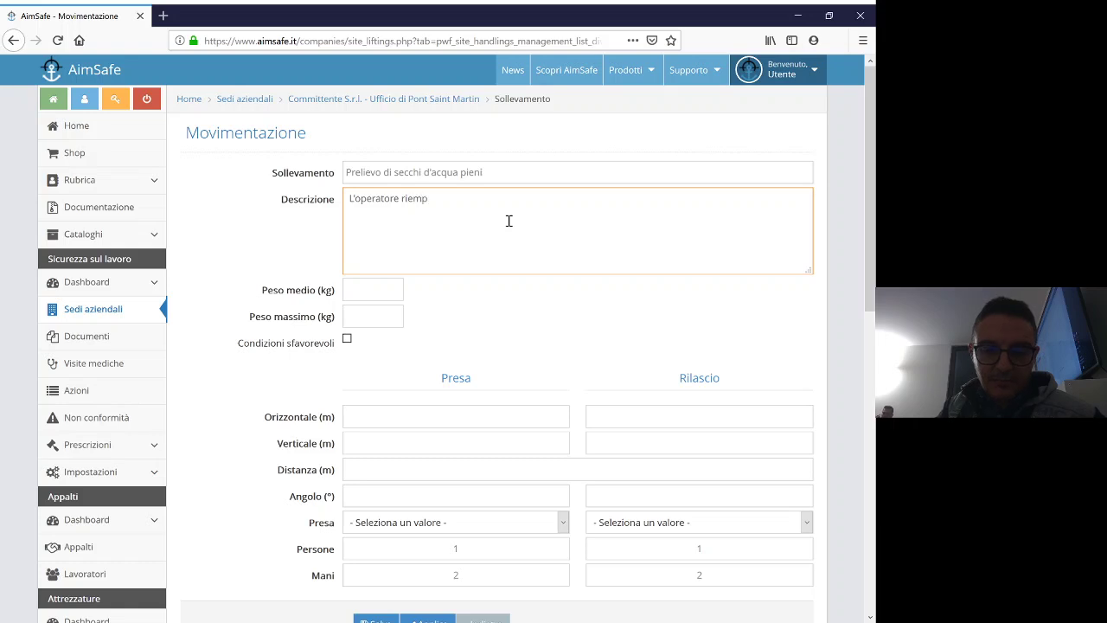
type("ie il secchio")
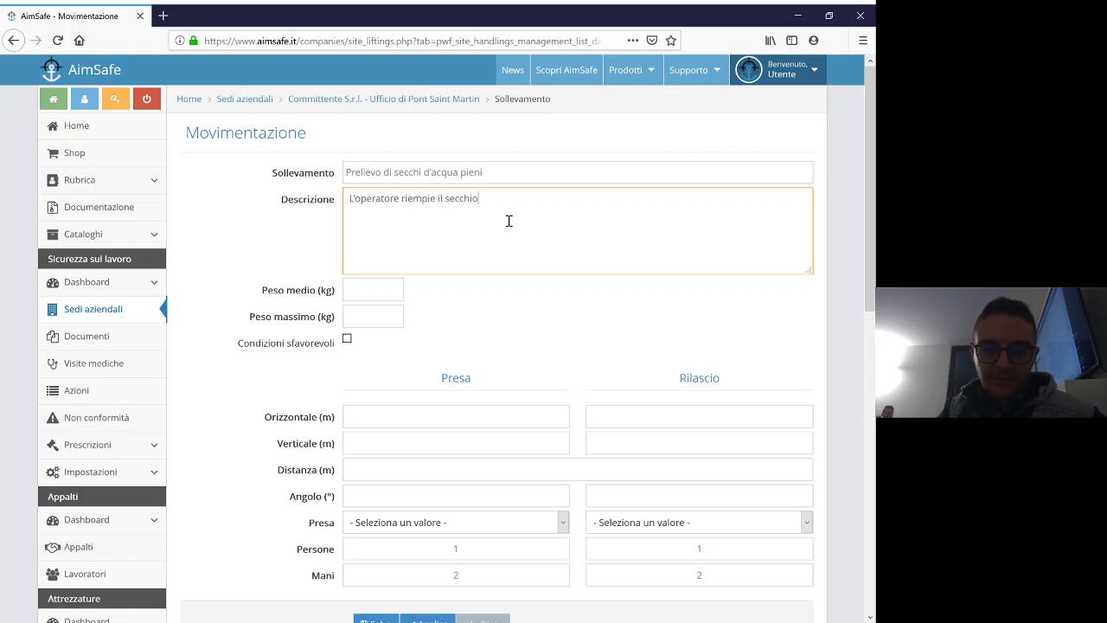
type(" di acqua al")
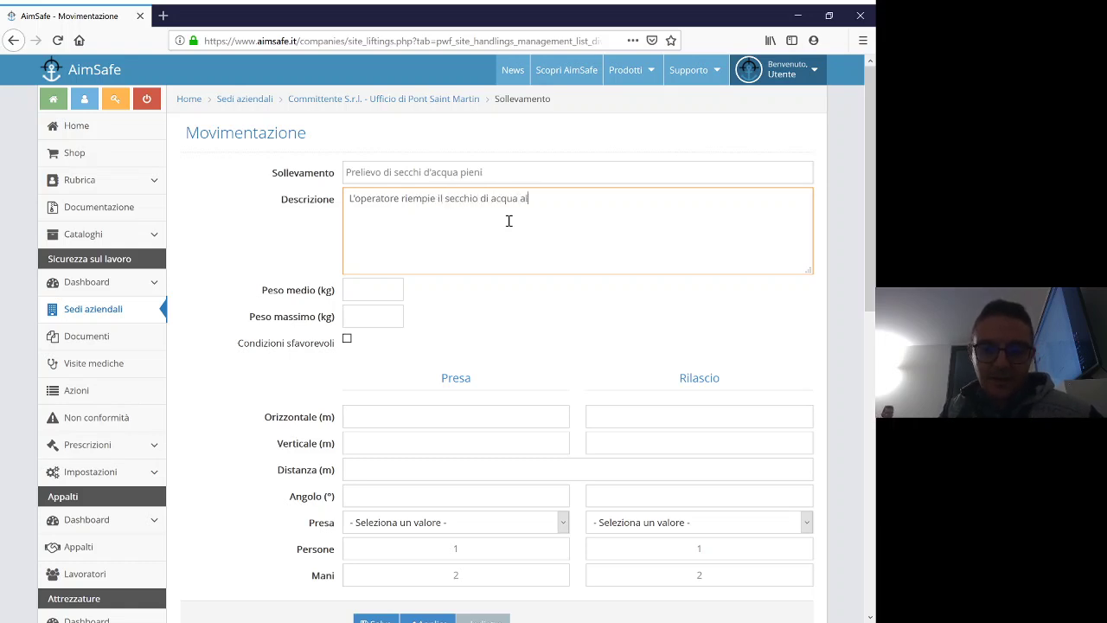
type("la presa, quindi lo s")
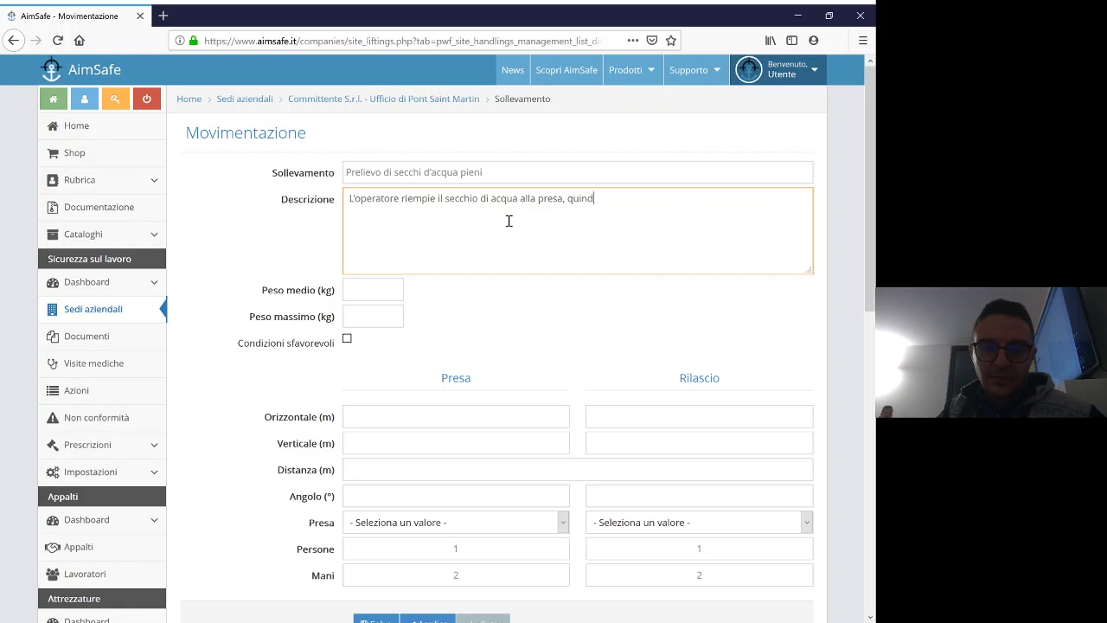
type("olleva e")
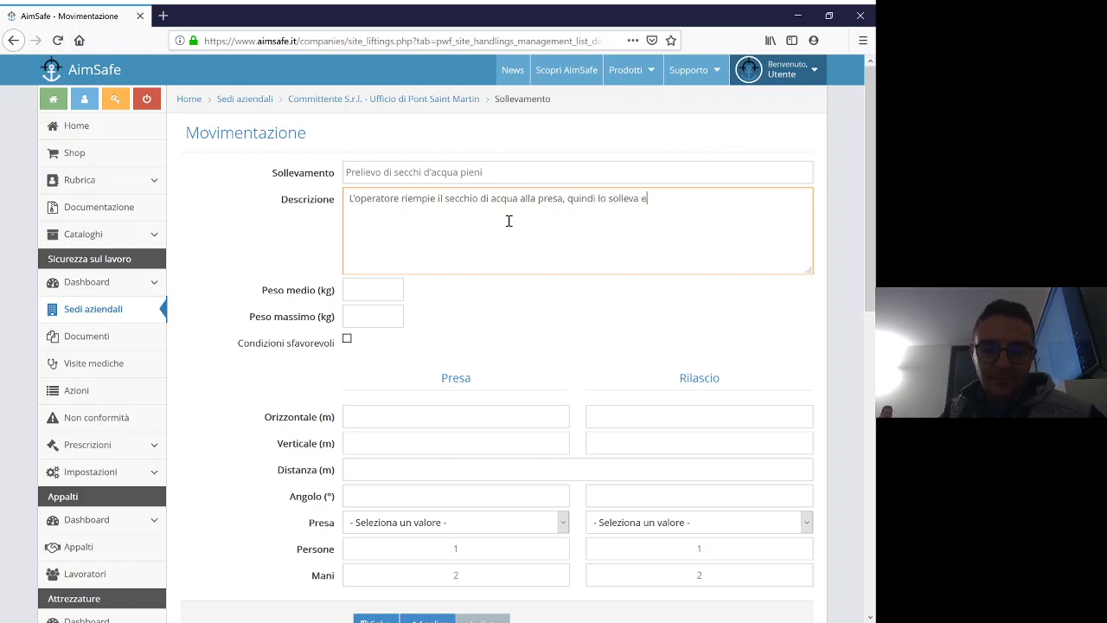
type(" lo inserisc")
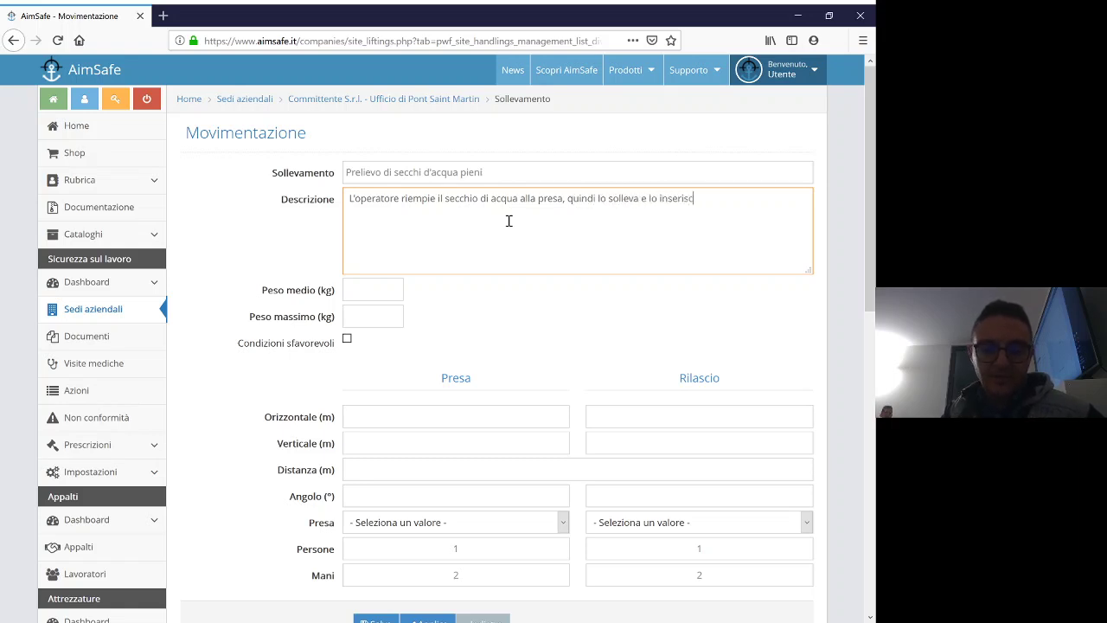
type("e nel carrell")
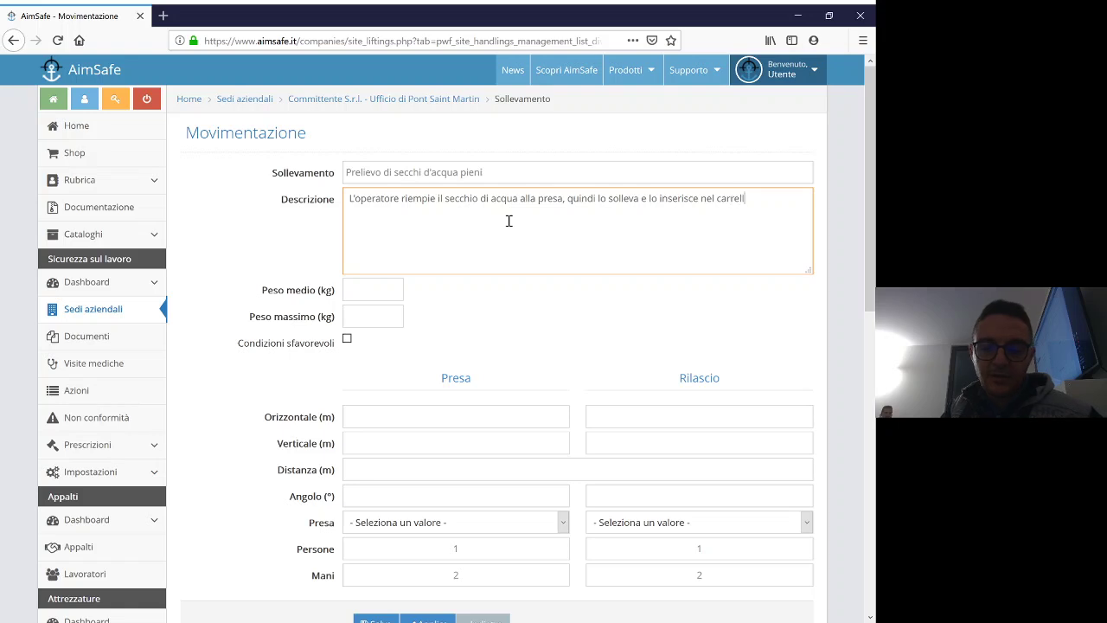
type("o per le pulizie.")
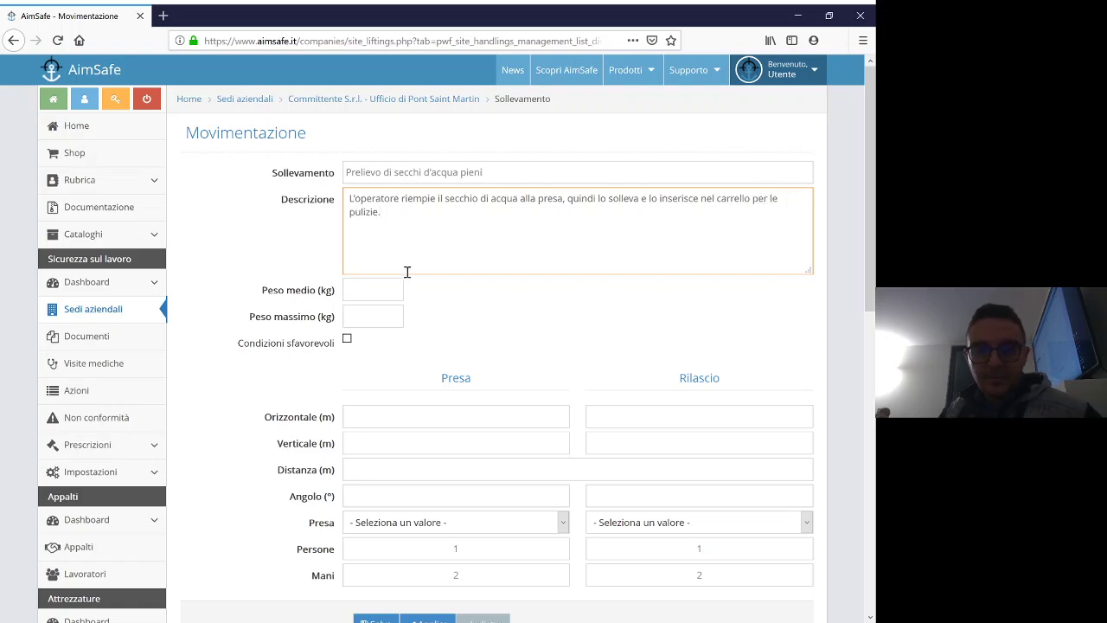
Set the lift's average weight (Peso medio) to 9 kg and its maximum weight (Peso massimo) to 12 kg.
left_click(377, 286)
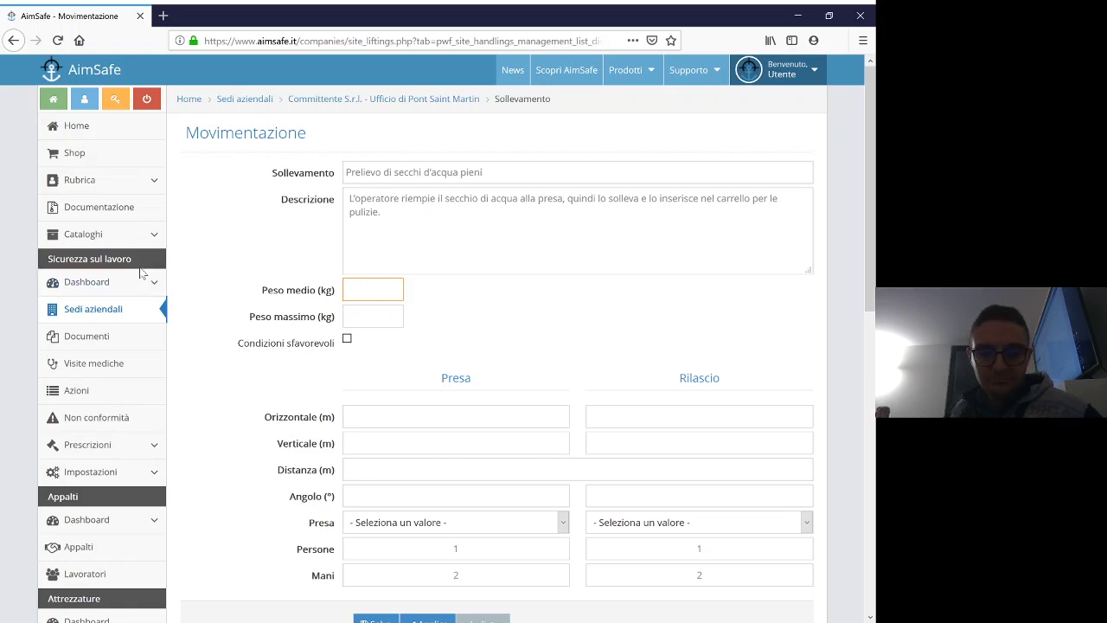
type("9")
key("Tab")
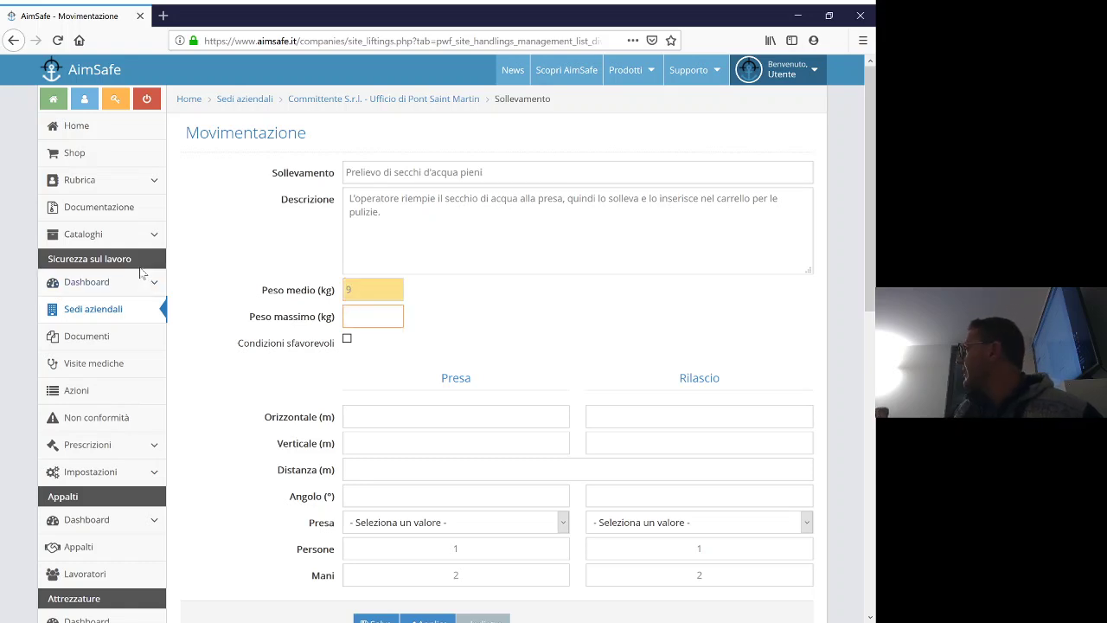
type("12")
key("Tab")
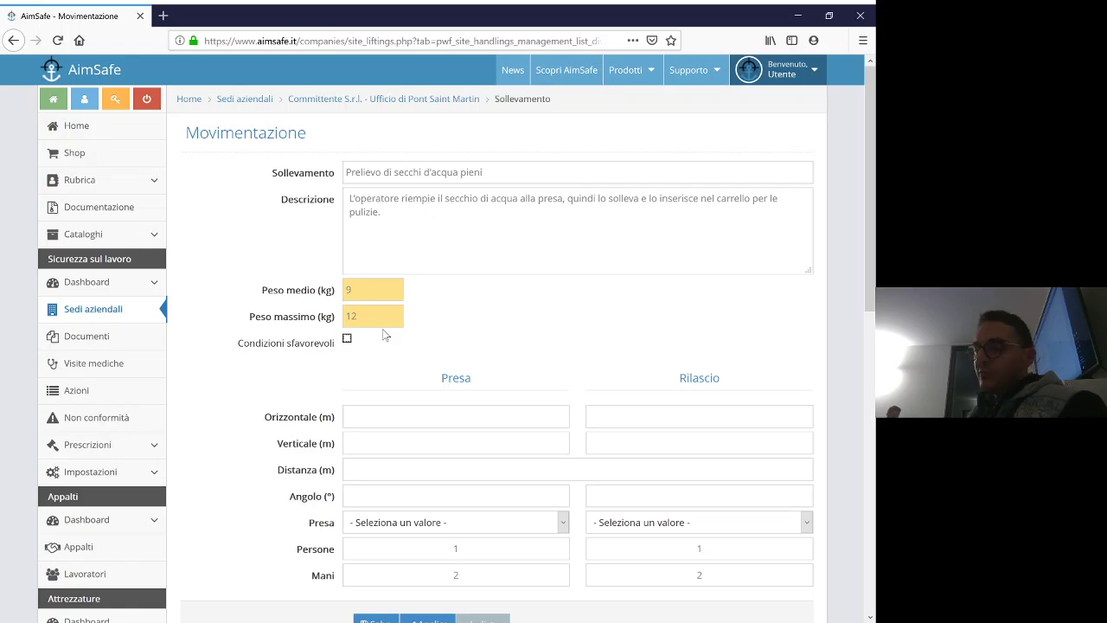
Set the horizontal distance (Orizzontale) to 0,4 m for both the Presa and Rilascio positions.
scroll(385, 335, "down", 3)
left_click(449, 270)
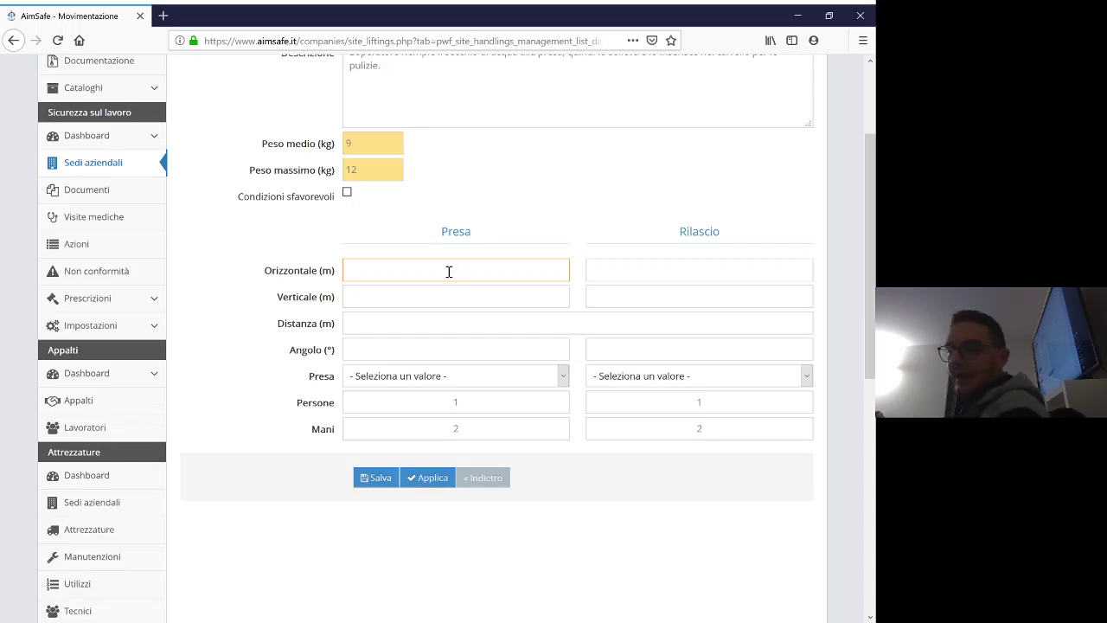
key("alt+Tab")
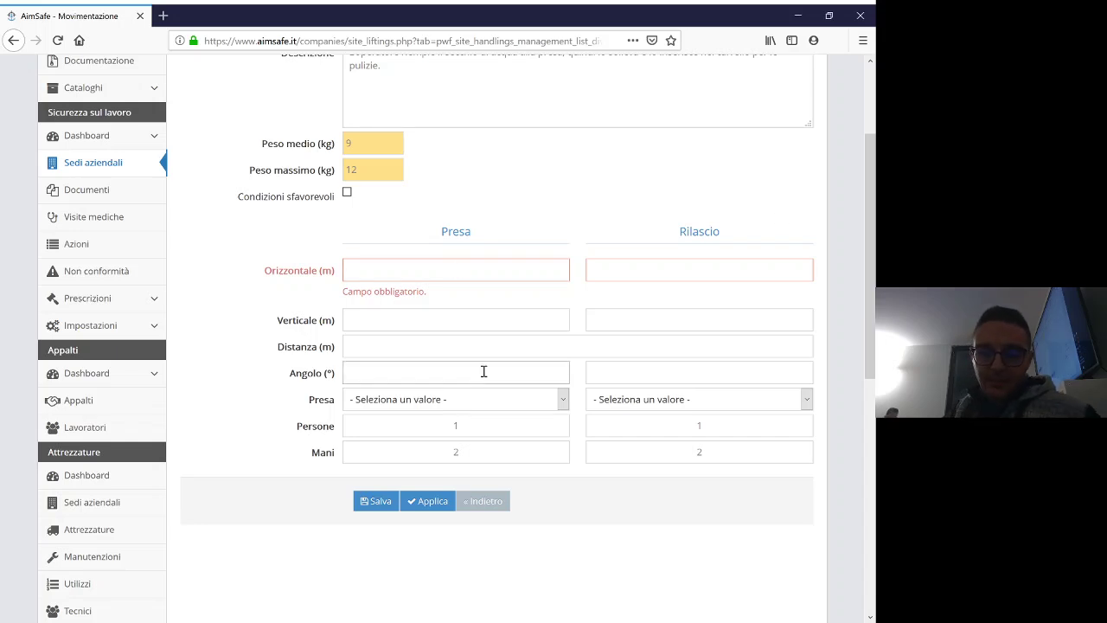
type("0,4")
key("Tab")
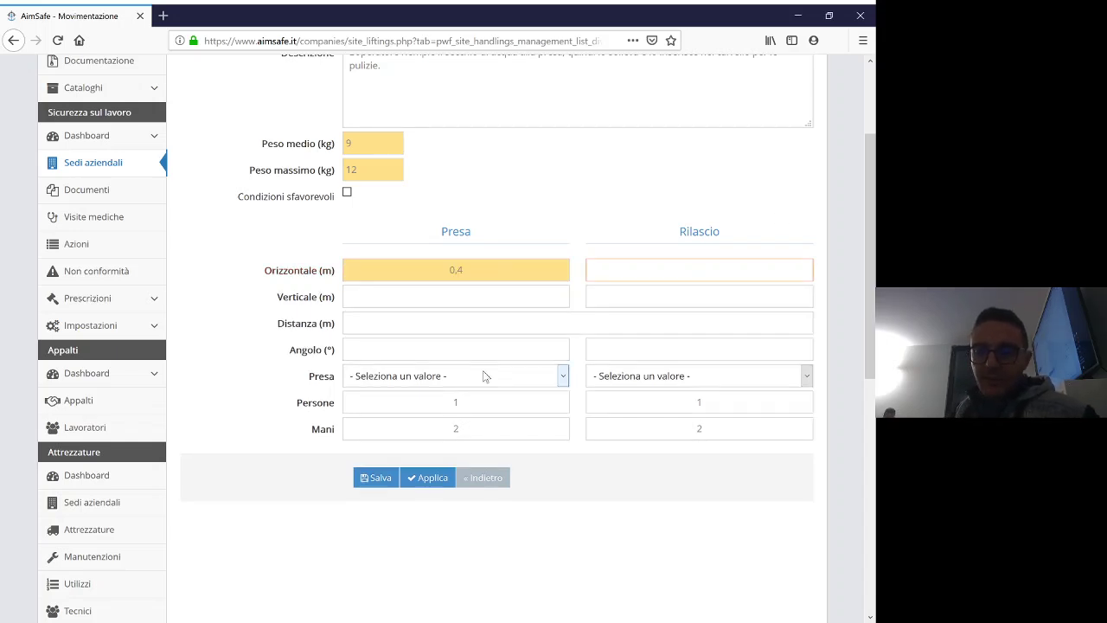
type("0,")
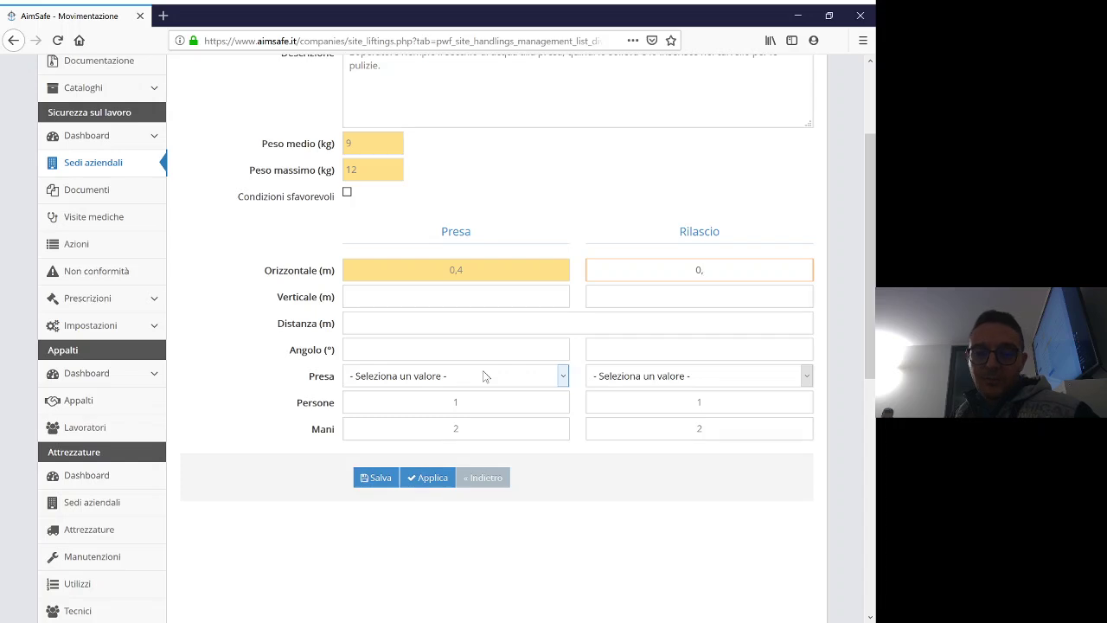
type("4")
key("Tab")
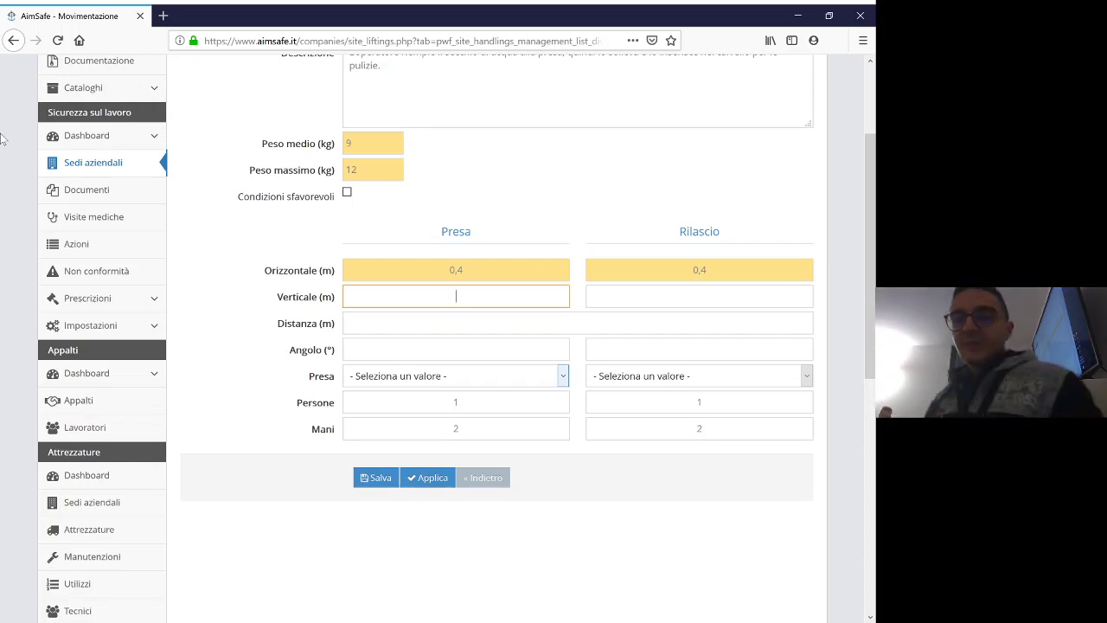
Set the vertical height (Verticale) to 0,4 m for Presa and 0,7 m for Rilascio.
type("0,4")
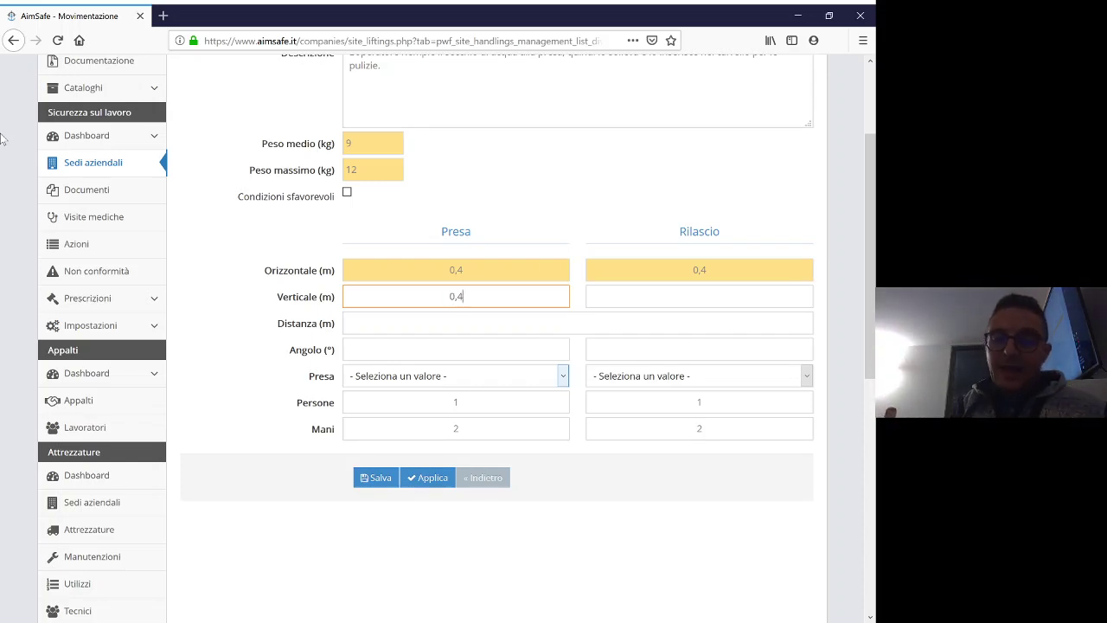
key("Tab")
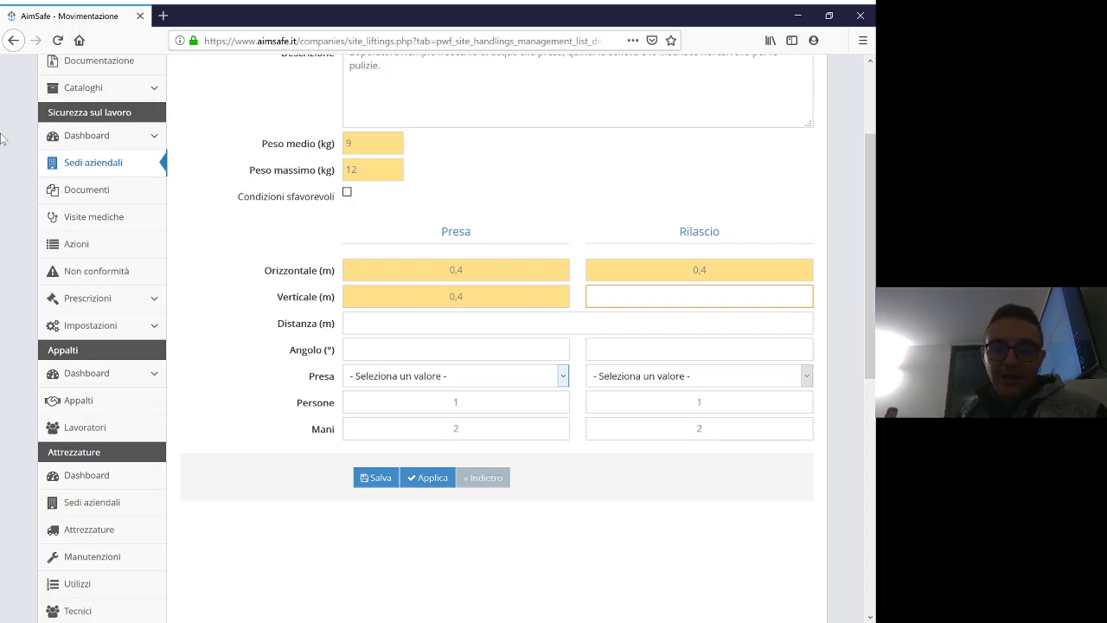
type("1")
key("Tab")
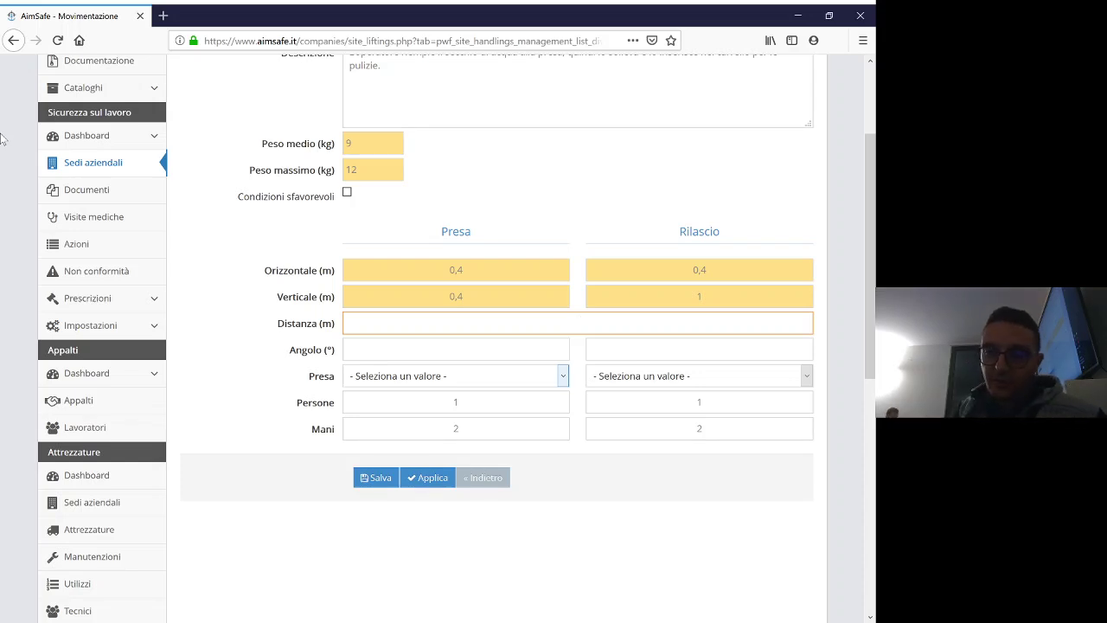
left_click(710, 301)
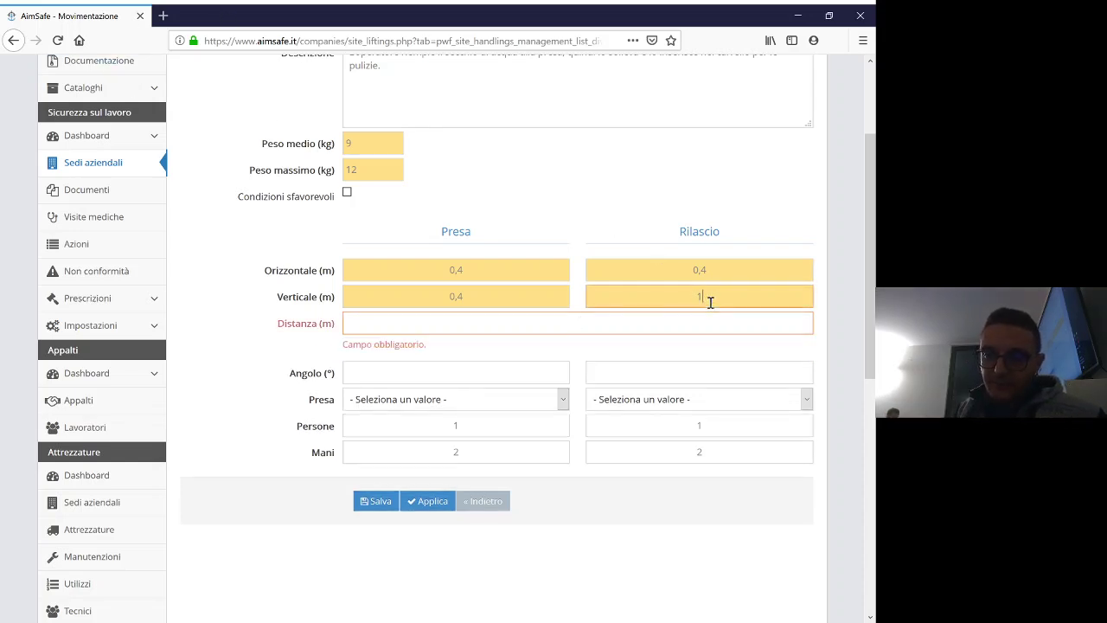
type("0,7")
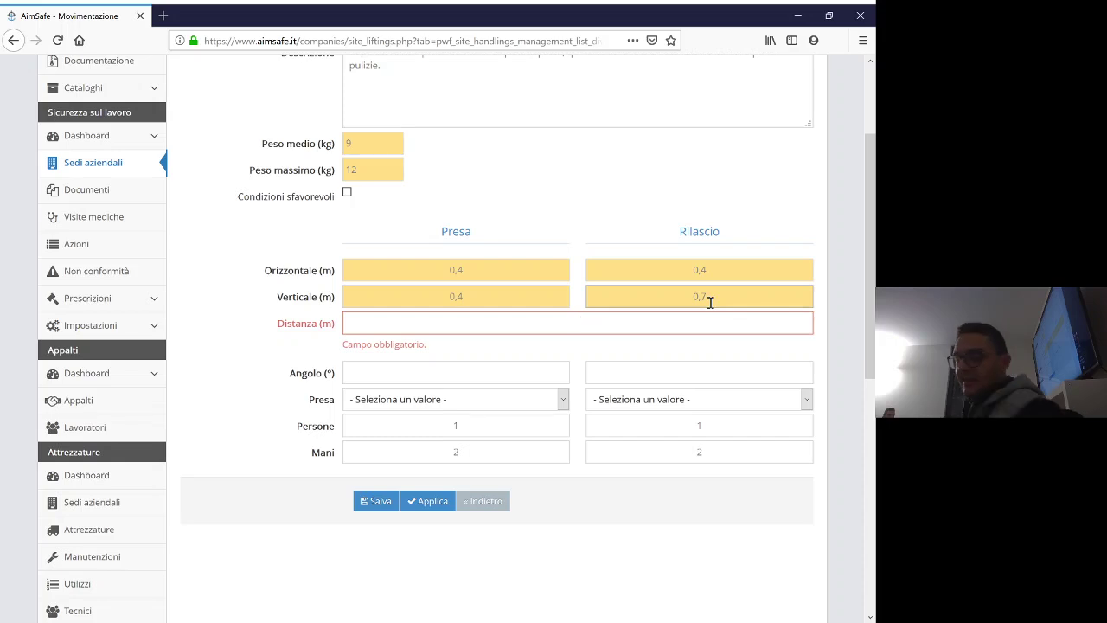
Enter a lifting distance of 0,3 m and an angle of 0° for both Presa and Rilascio.
type("0,3")
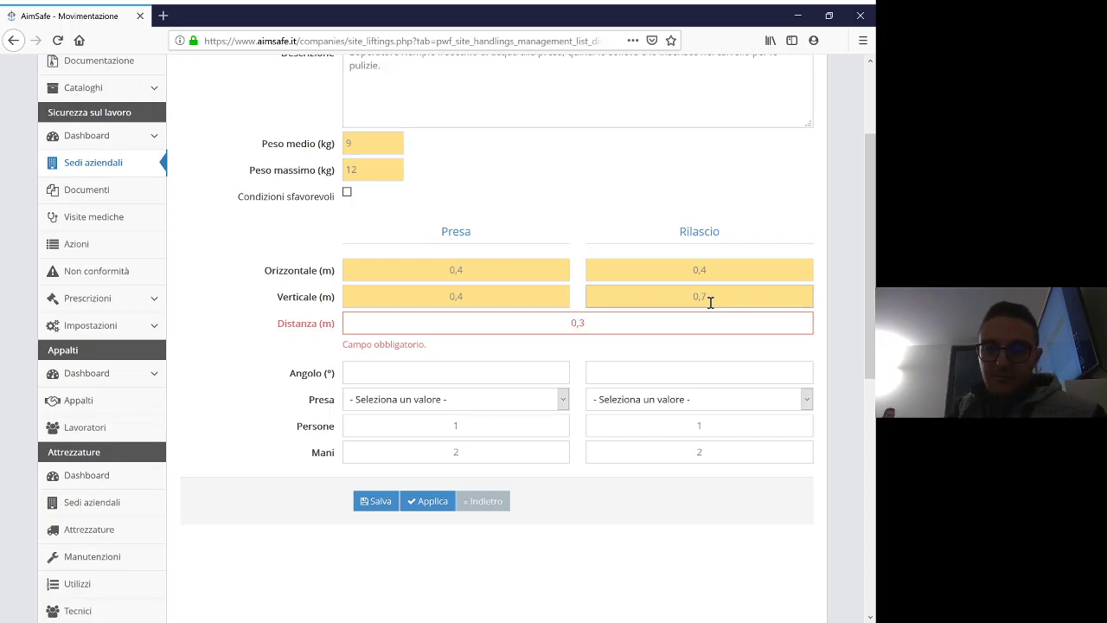
key("Tab")
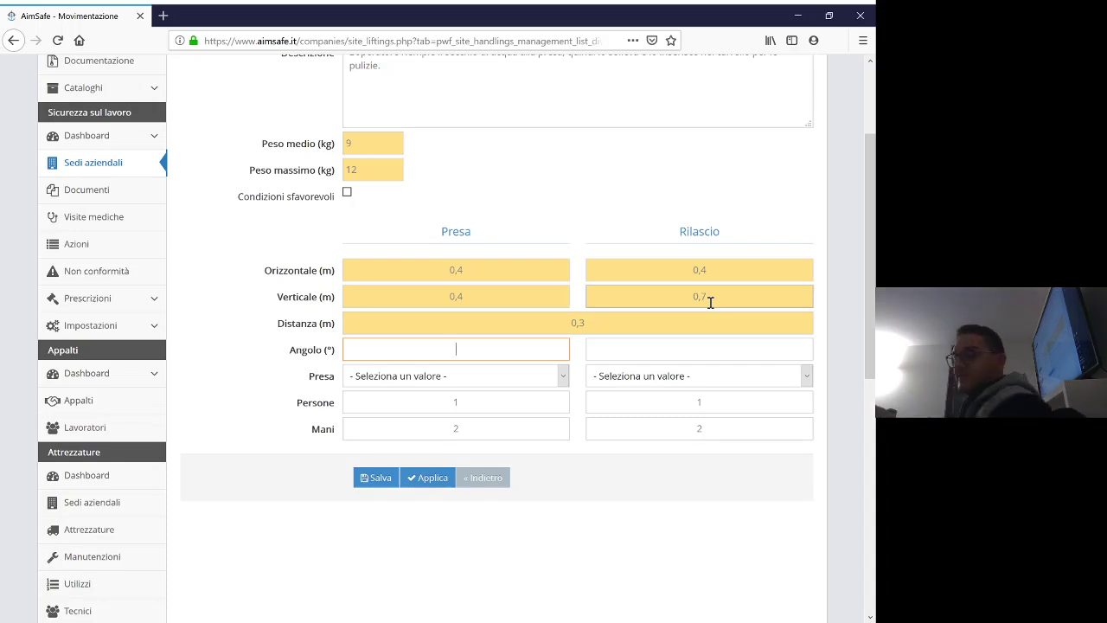
type("0")
key("Tab")
type("0")
key("Tab")
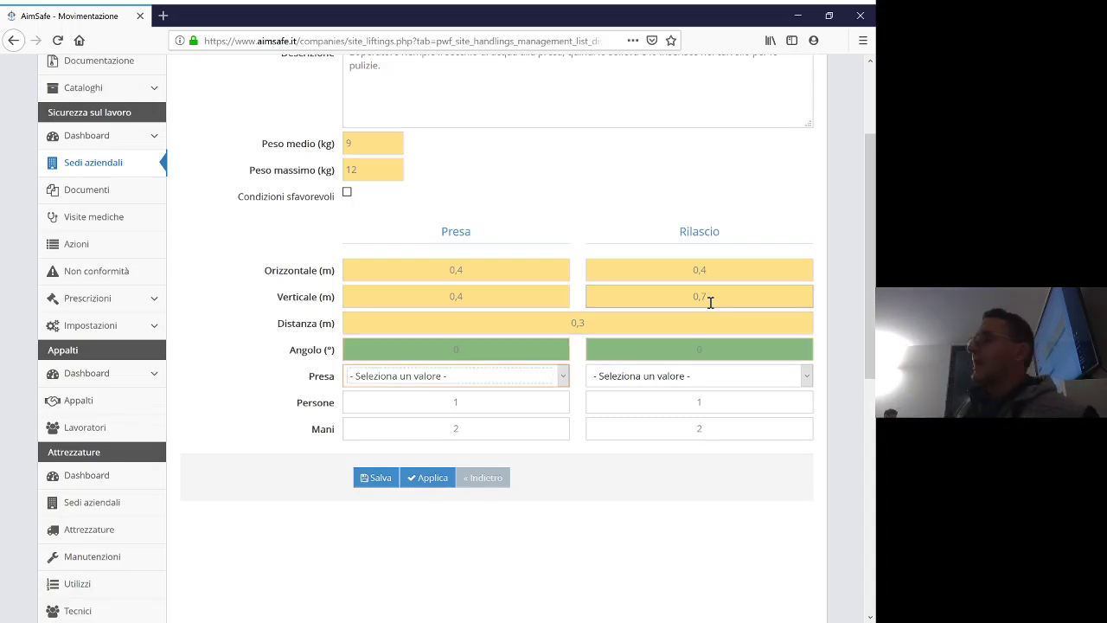
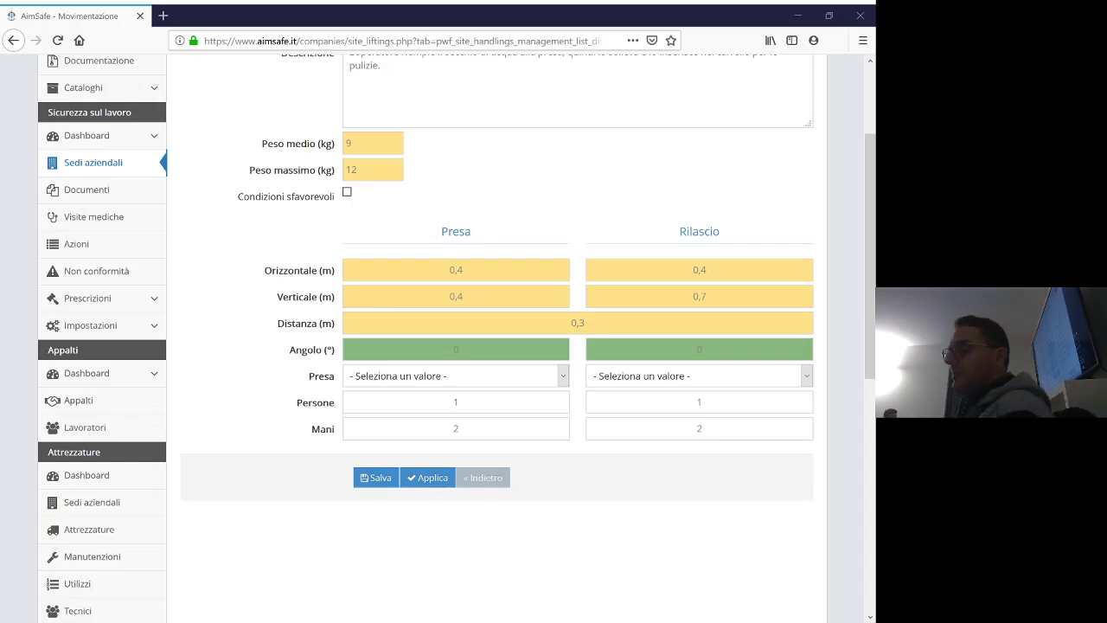
Rate the grip quality (Presa) as Accettabile for both the pick-up and the release of the bucket.
key("alt+Tab")
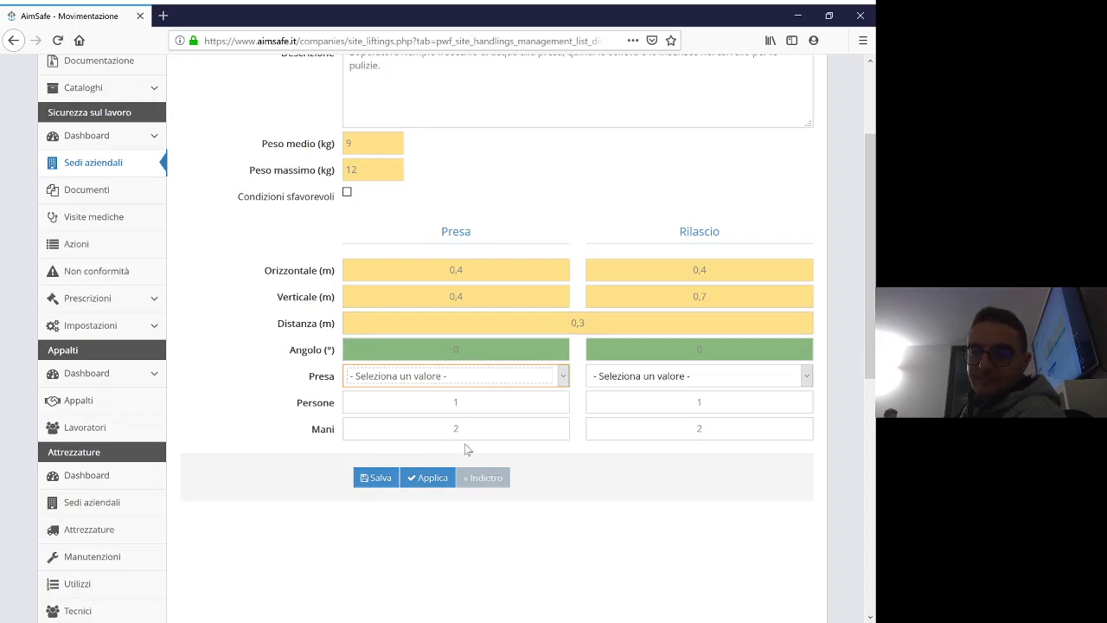
key("Down")
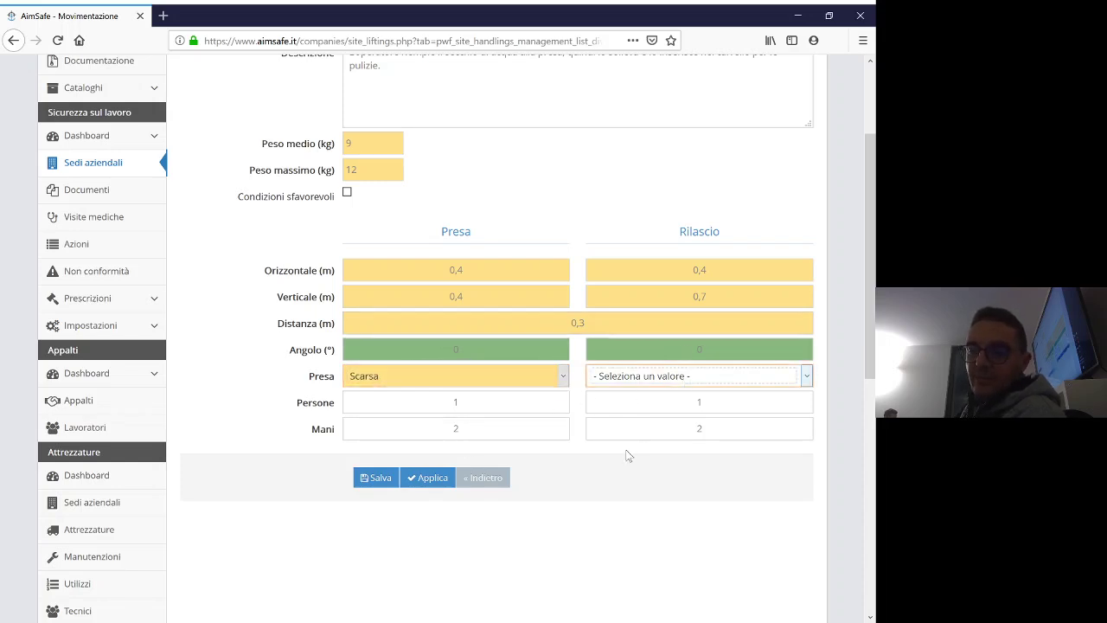
key("Tab")
key("Down")
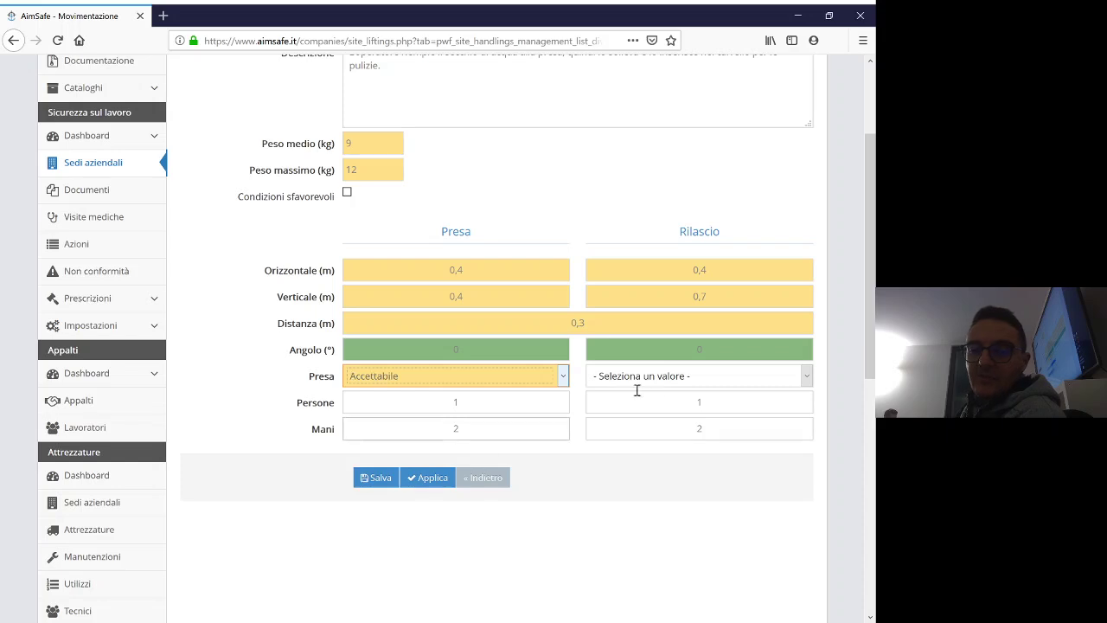
key("Tab")
key("Down")
key("Down")
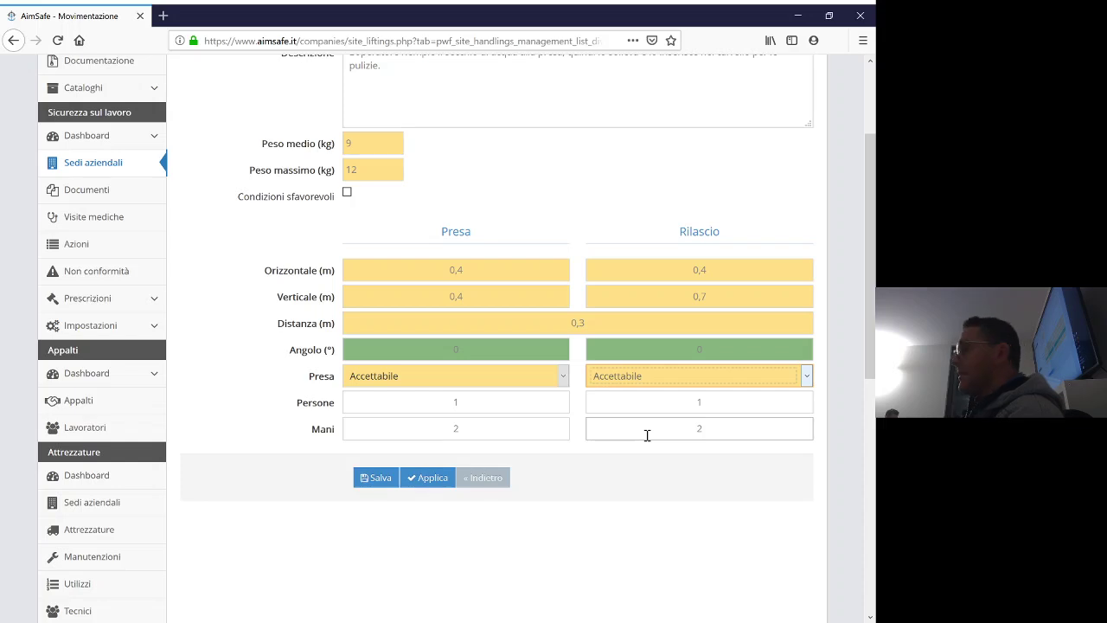
Set the number of hands (Mani) to 1 for both Presa and Rilascio, and save the lifting record.
left_click(497, 408)
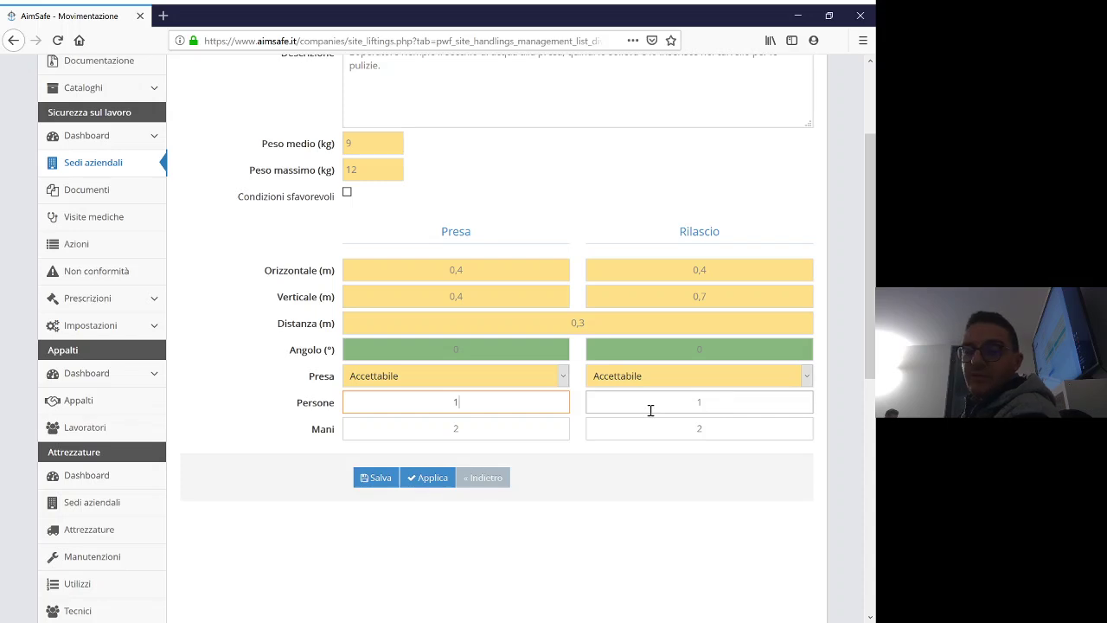
left_click(541, 432)
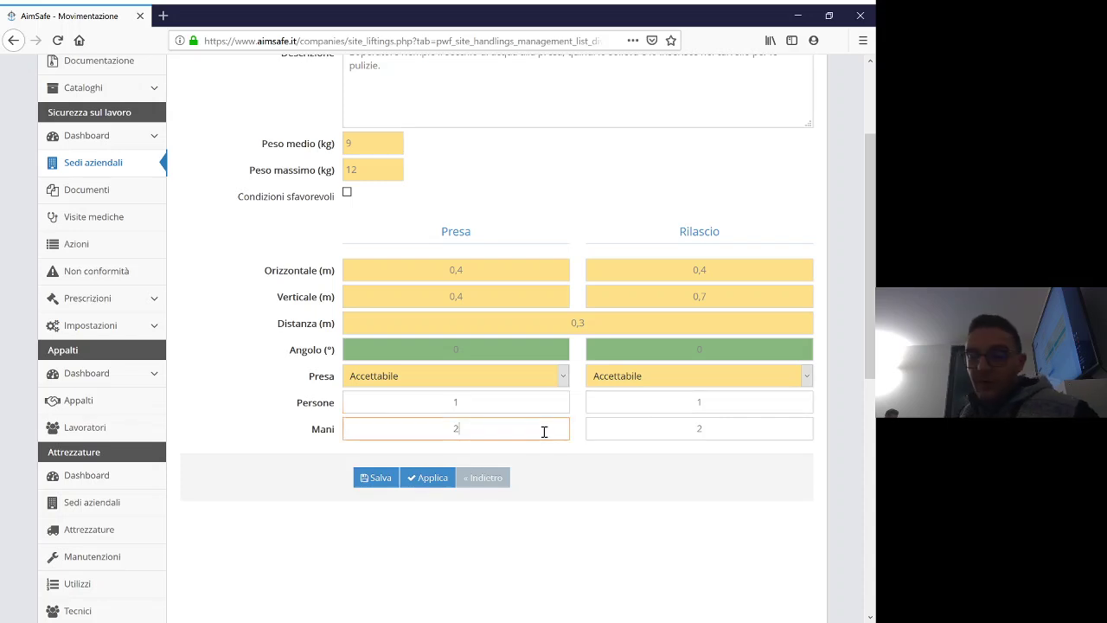
type("1")
key("Tab")
type("1")
key("Tab")
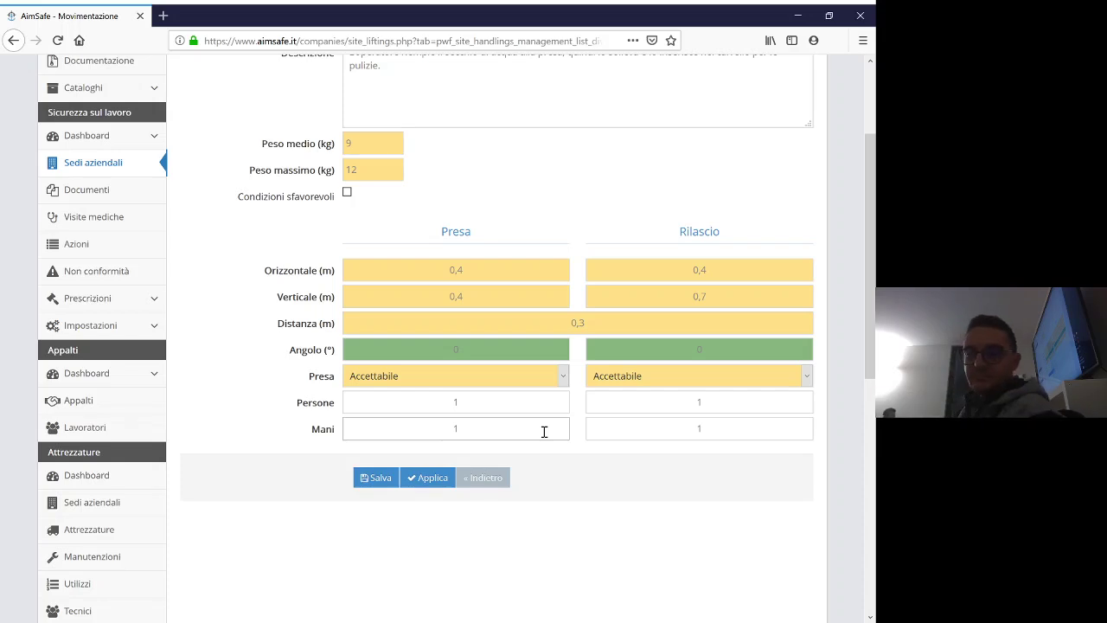
left_click(382, 480)
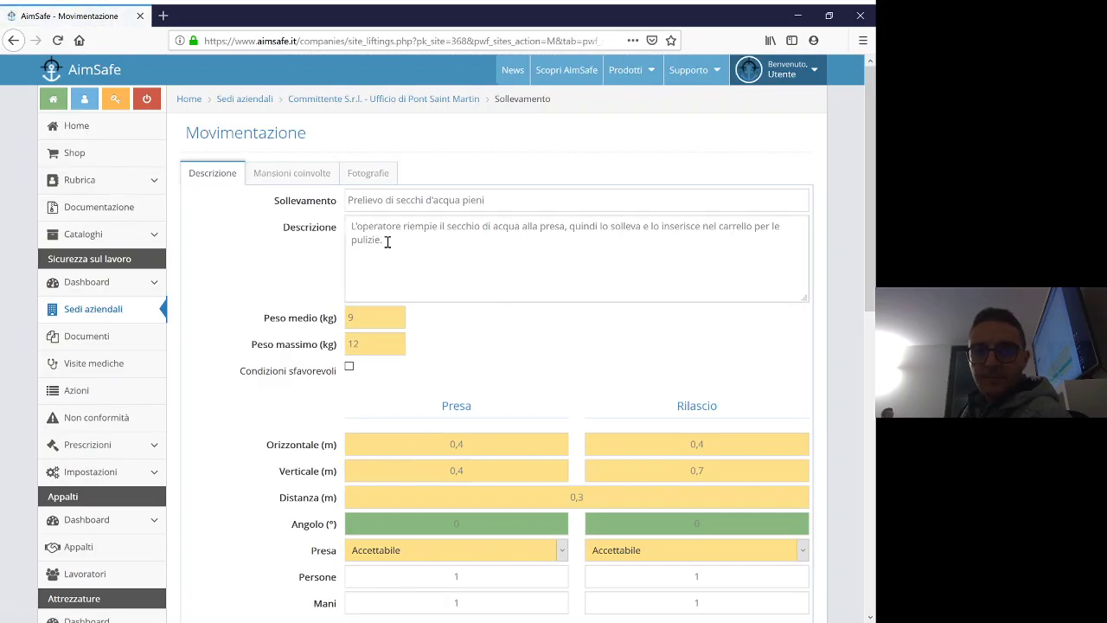
Add the job Addetto pulizie base to the lift's Mansioni coinvolte, with a frequency of 0,2 actions per minute and a duration of 0,5 hours.
left_click(324, 177)
left_click(212, 242)
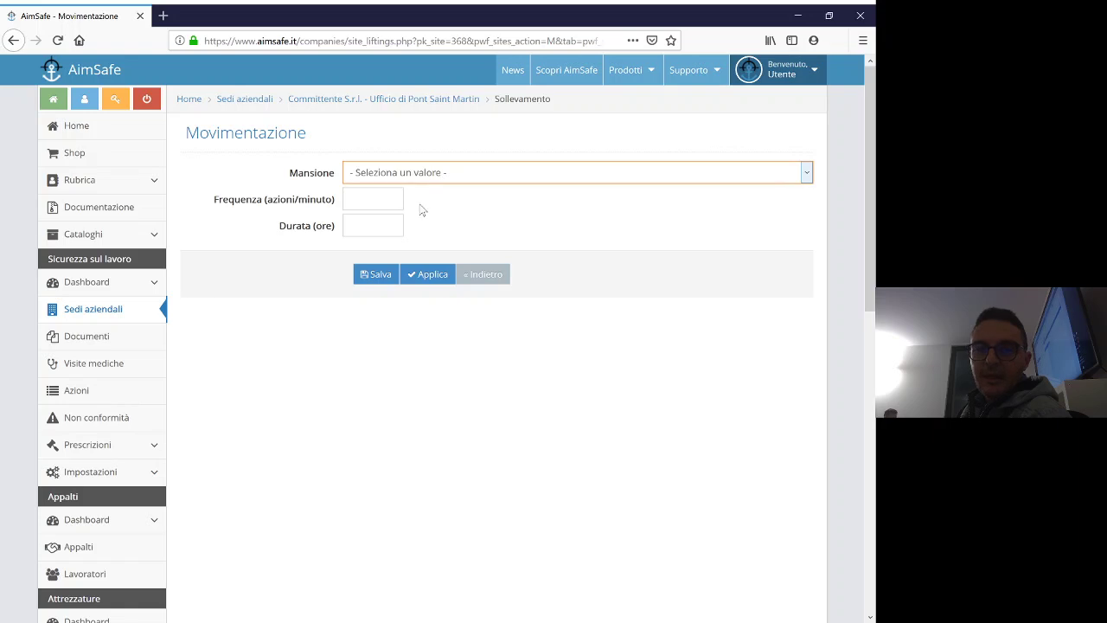
left_click(439, 173)
left_click(372, 199)
left_click(376, 200)
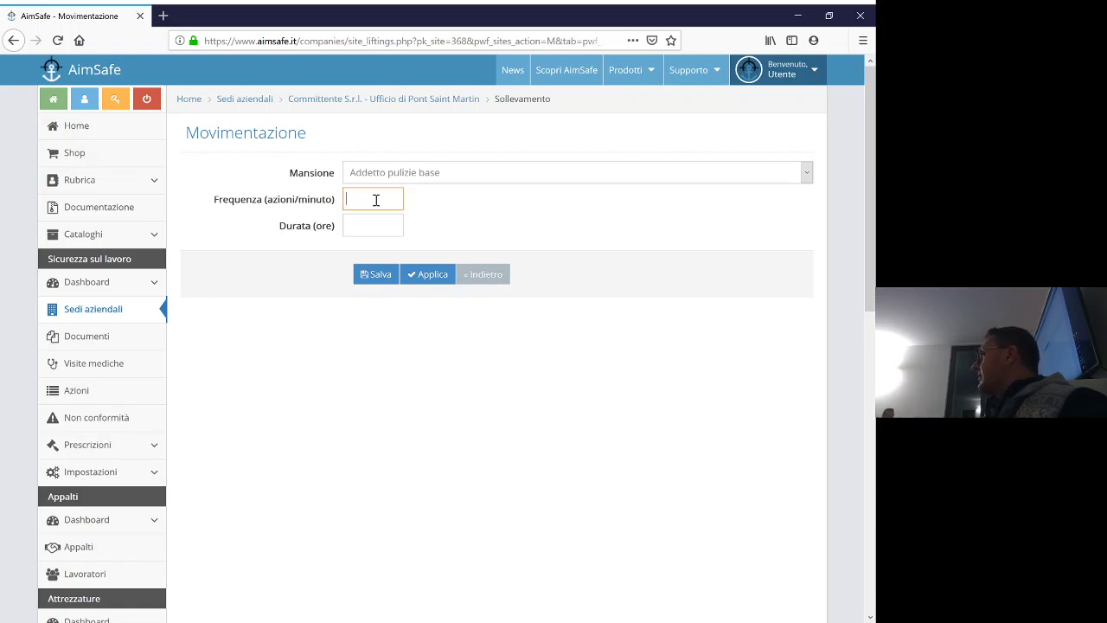
type(",2")
key("Tab")
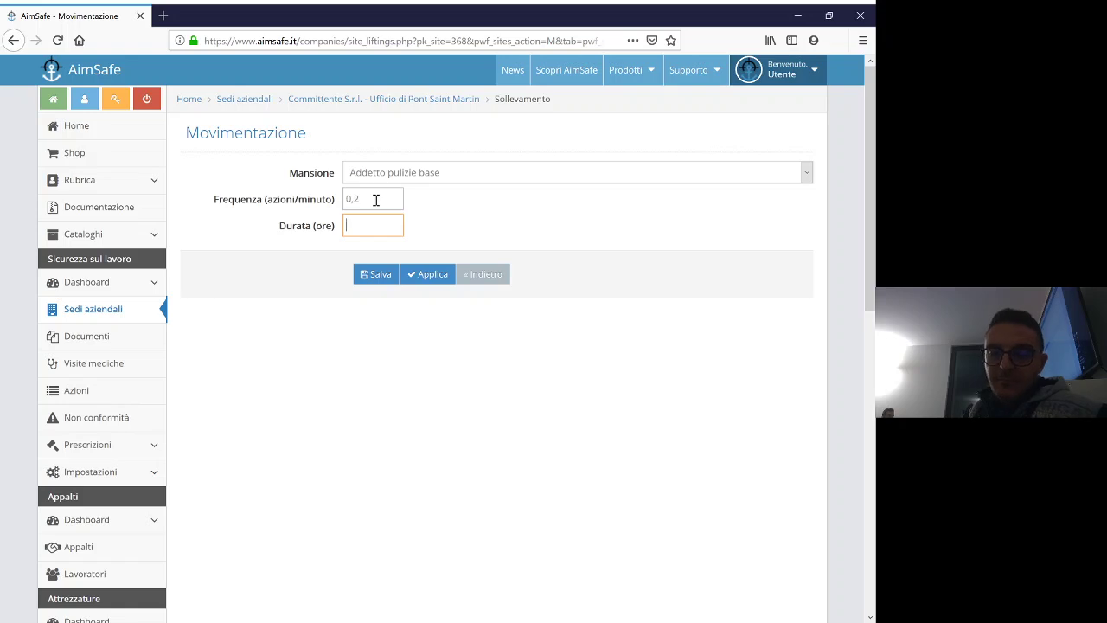
type("0,5")
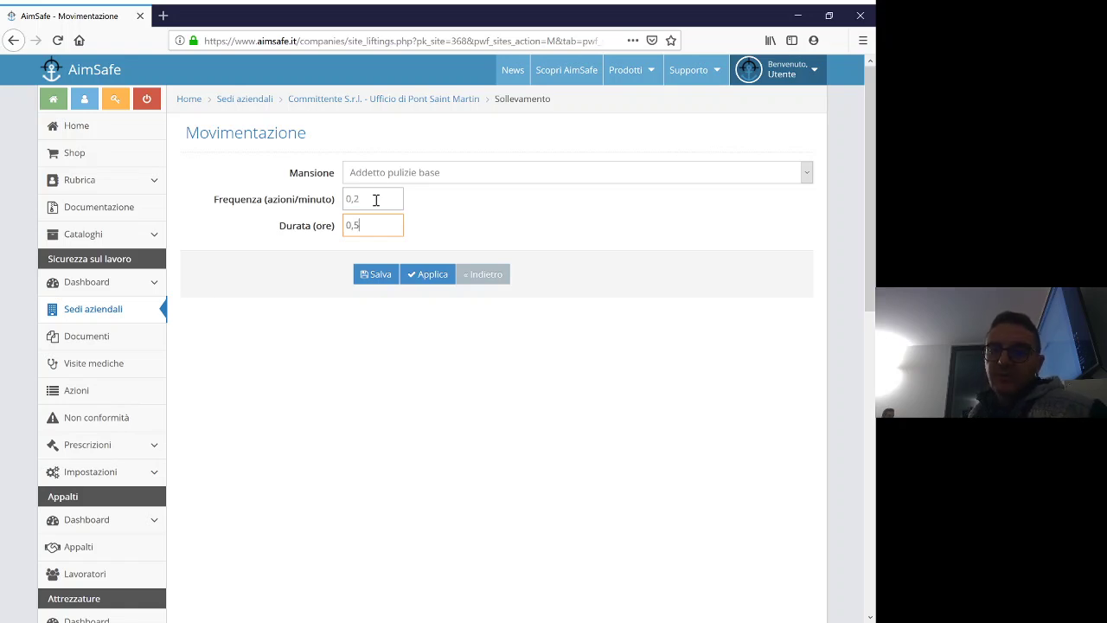
key("Tab")
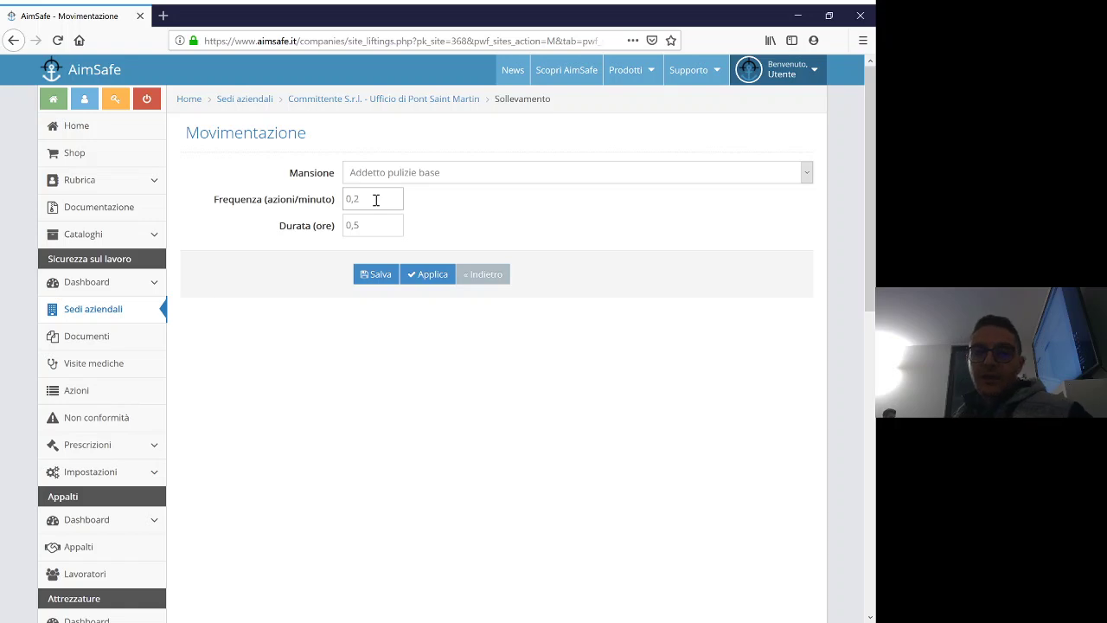
Set the job's duration to 1 hour, save it, and return to the Committente S.r.l. - Ufficio di Pont Saint Martin site.
left_click_drag(375, 199, 314, 200)
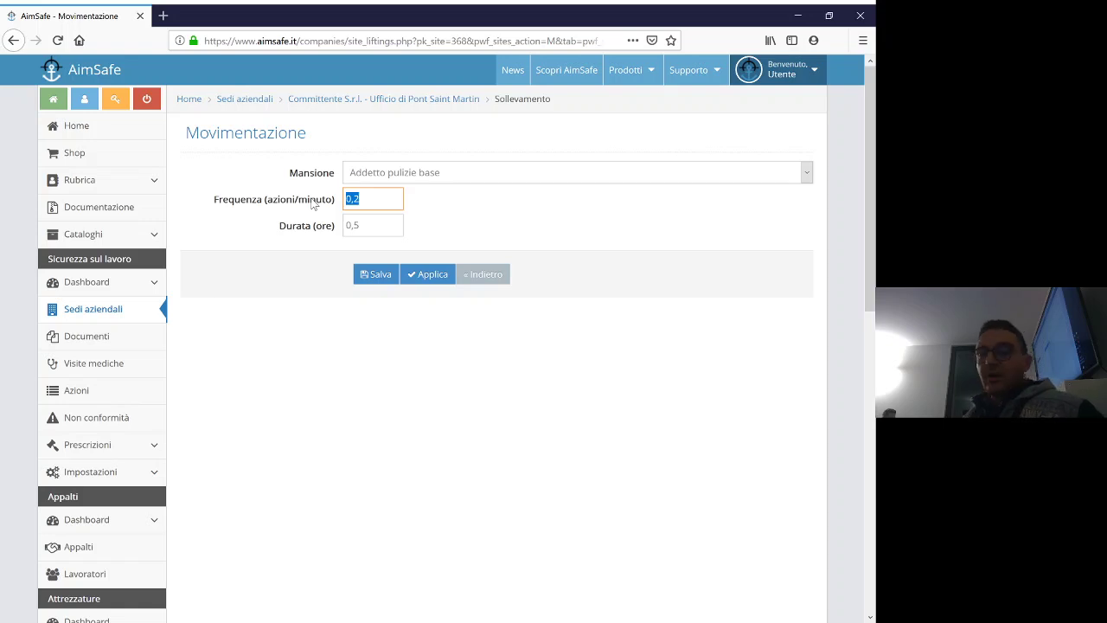
left_click_drag(372, 225, 317, 225)
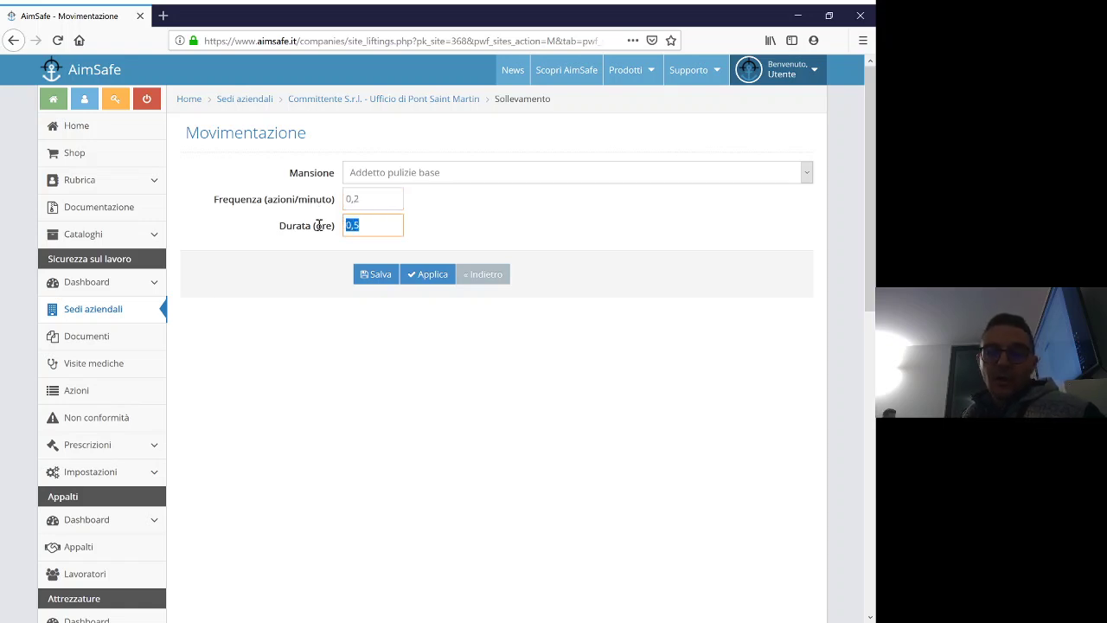
type("1")
left_click(480, 235)
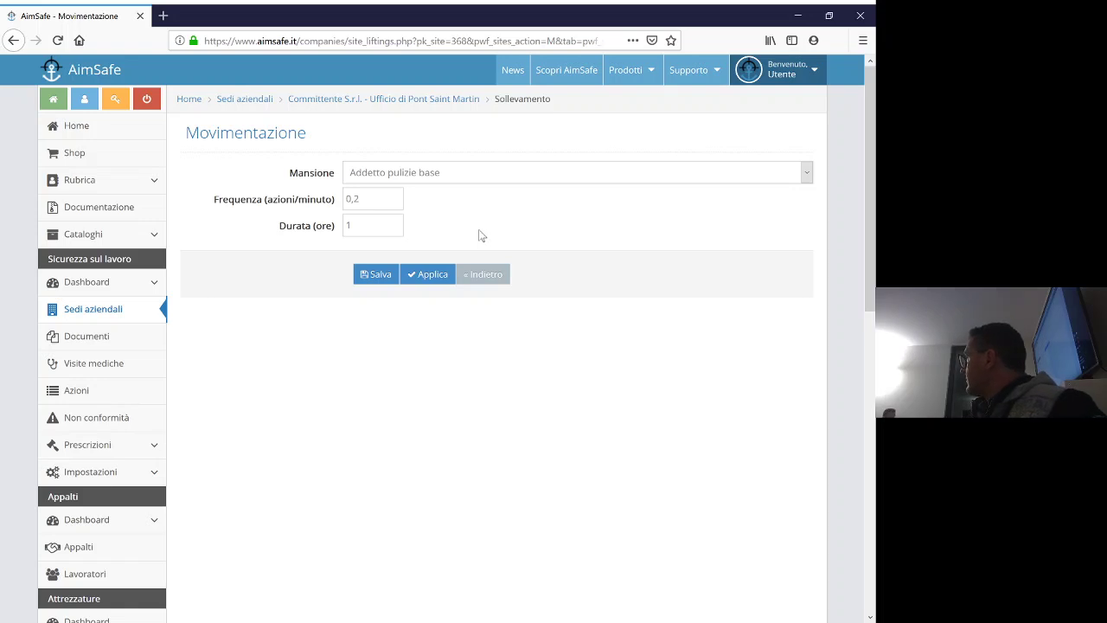
left_click(373, 272)
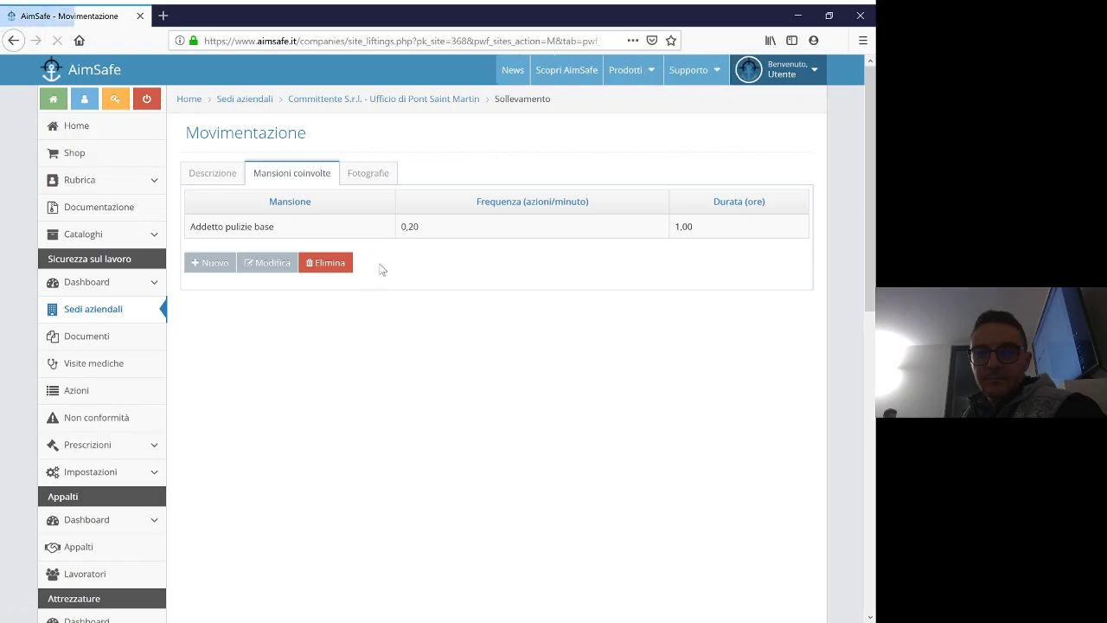
left_click(443, 106)
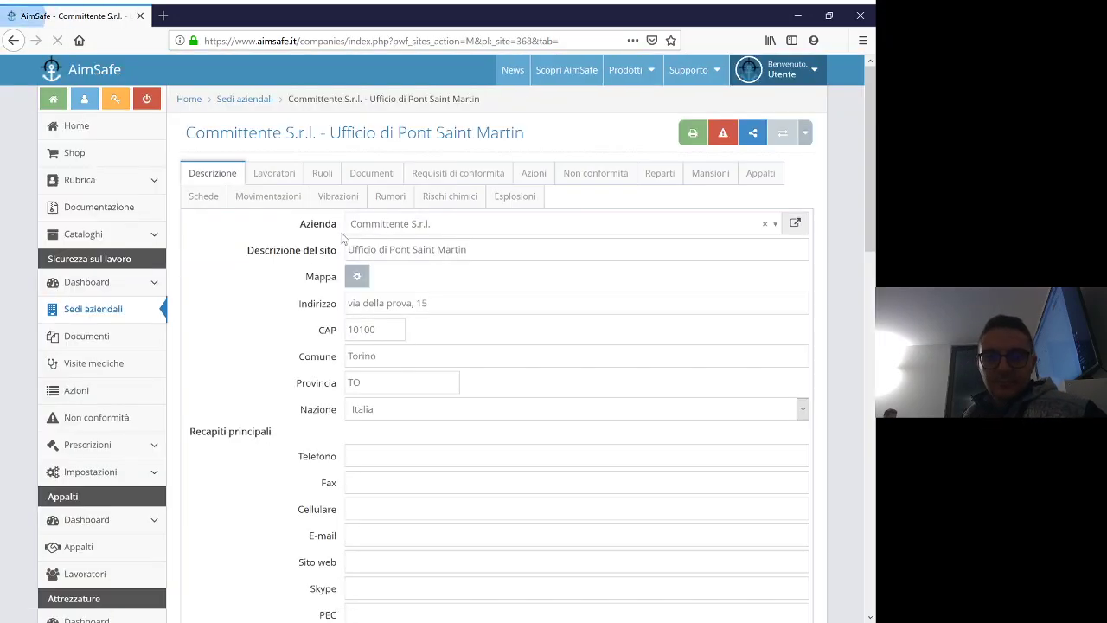
Create a new handling of type Sollevamento for the site, with the measuring point Svuotamento dei secchi.
left_click(260, 211)
scroll(220, 519, "down", 3)
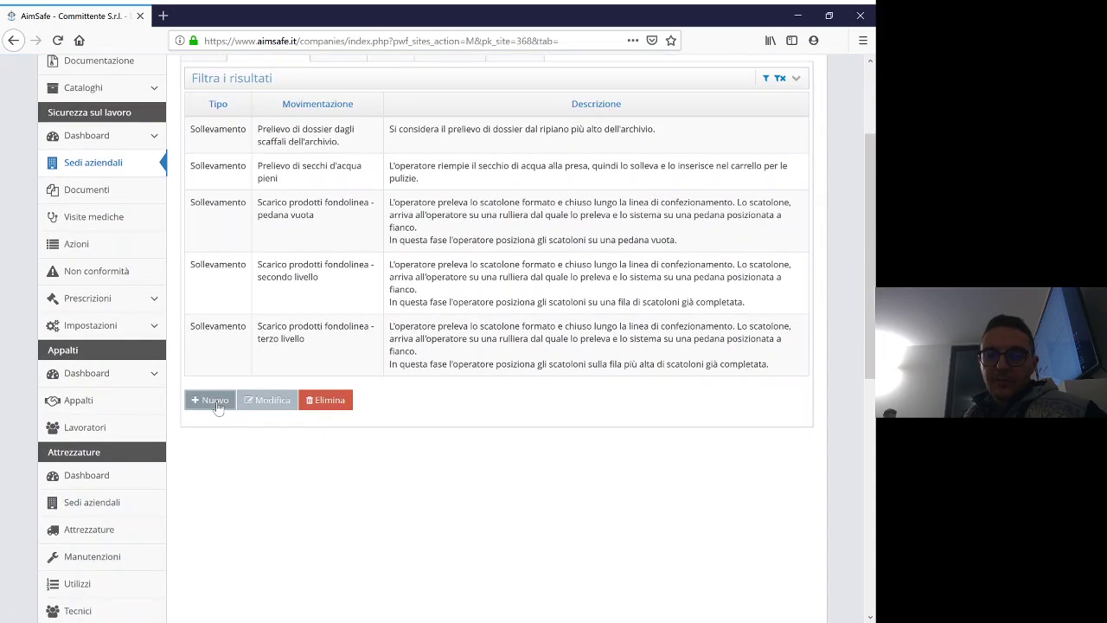
left_click(217, 403)
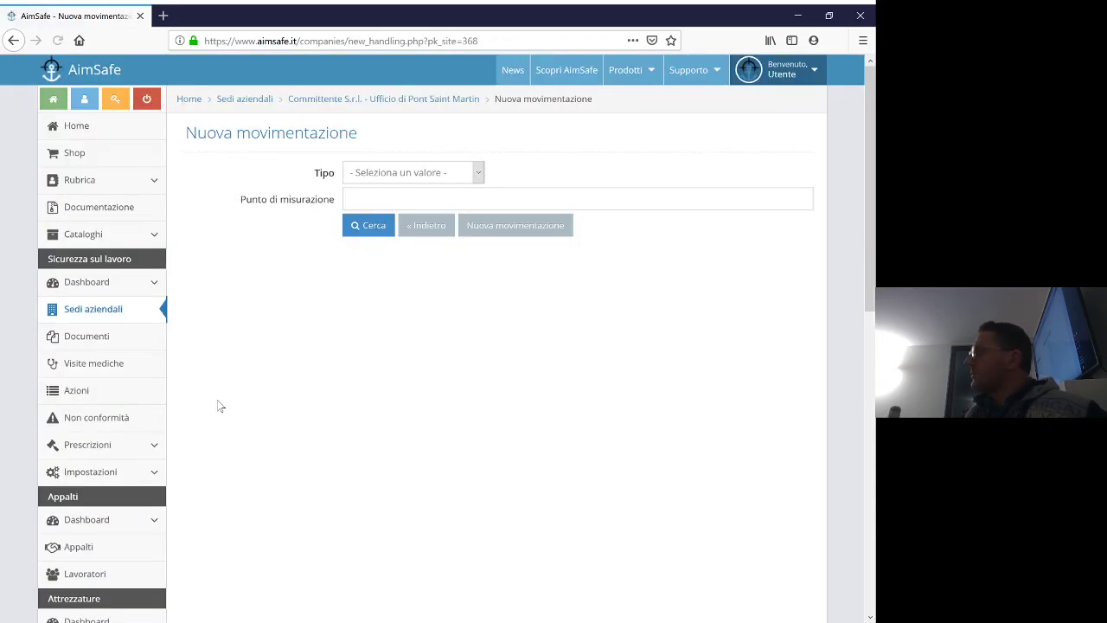
left_click(476, 172)
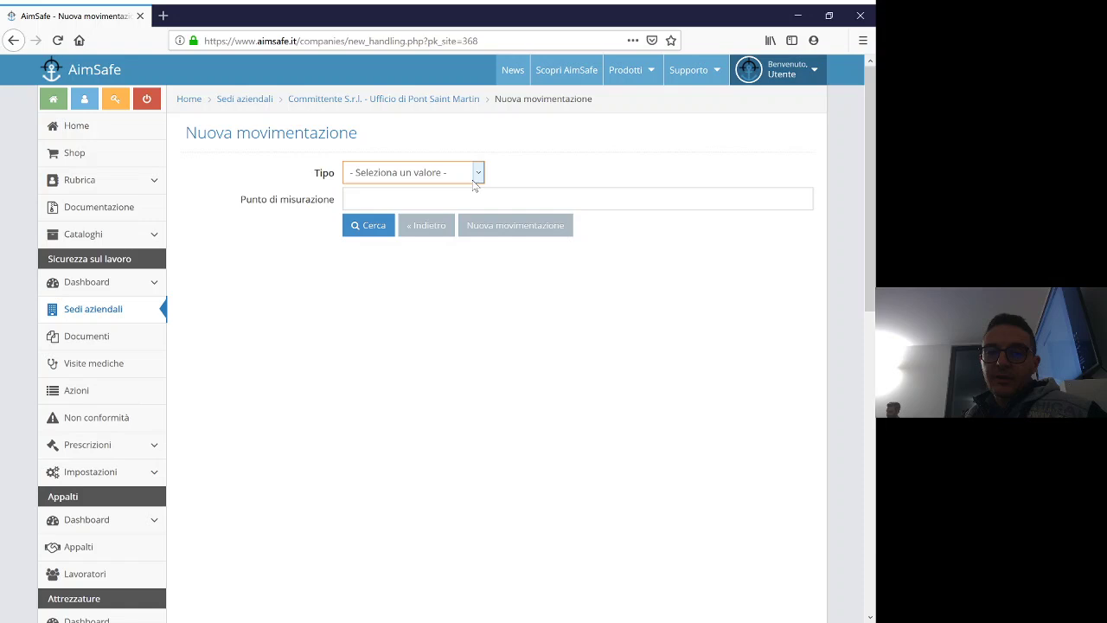
left_click(423, 208)
left_click(425, 198)
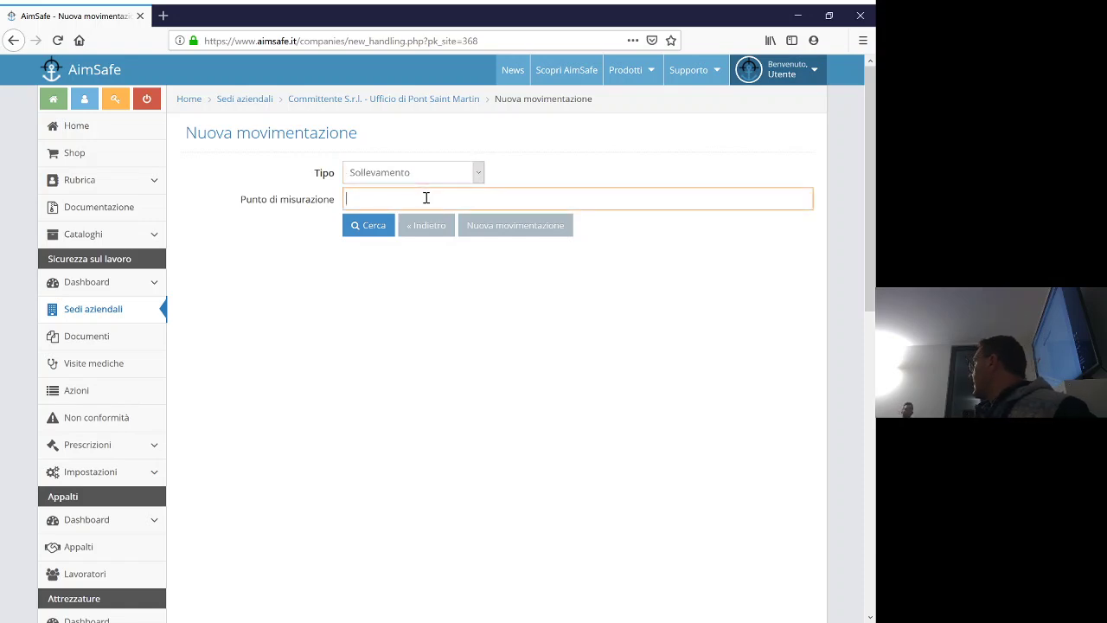
type("Svuot")
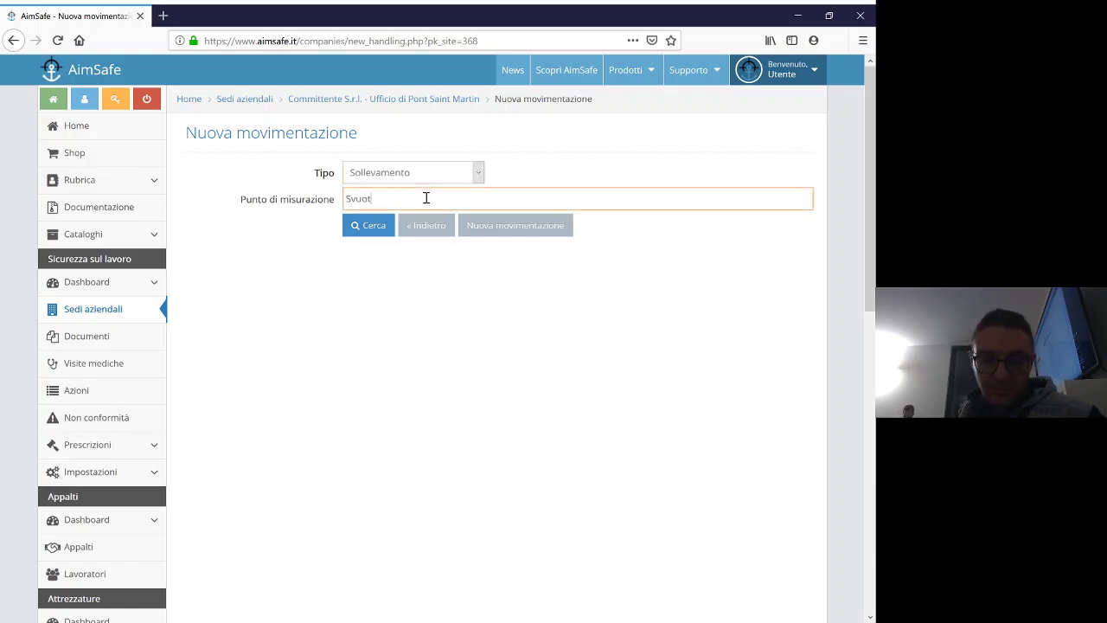
type("amento dei secchi")
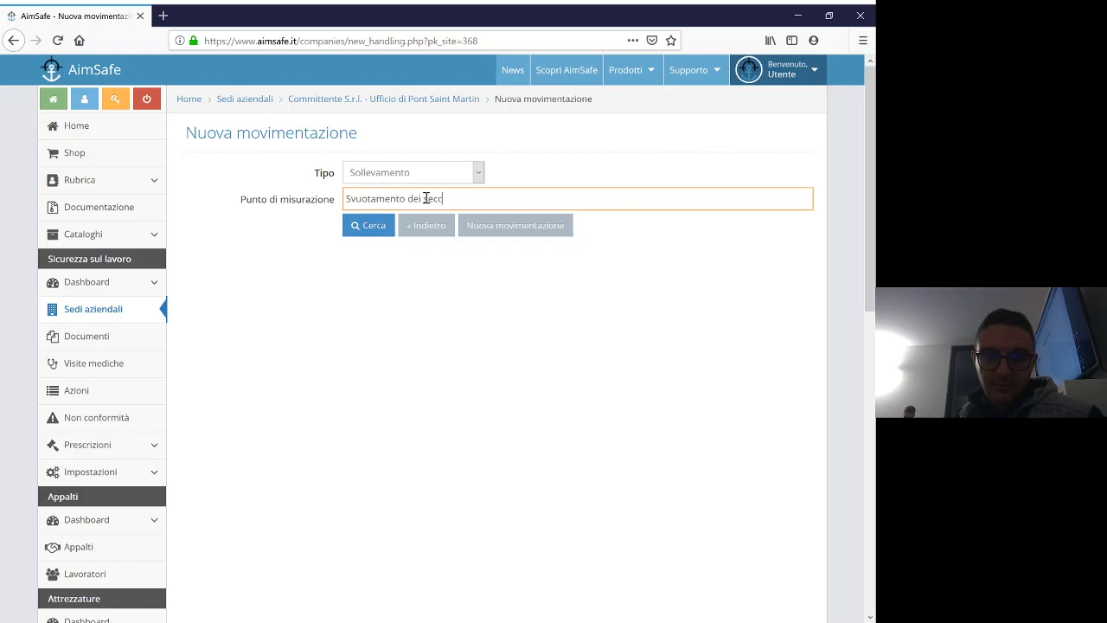
left_click(495, 227)
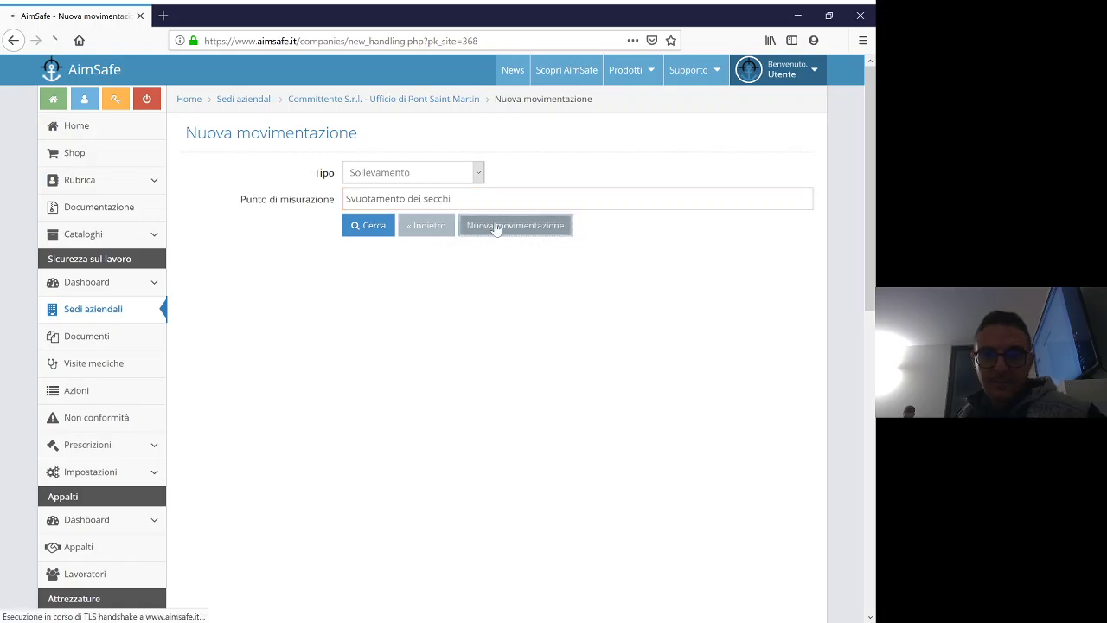
Describe the lift as "L'operatore preleva il secchio dal carrello e lo rovescia dentro il lavandino".
left_click(482, 224)
type("L")
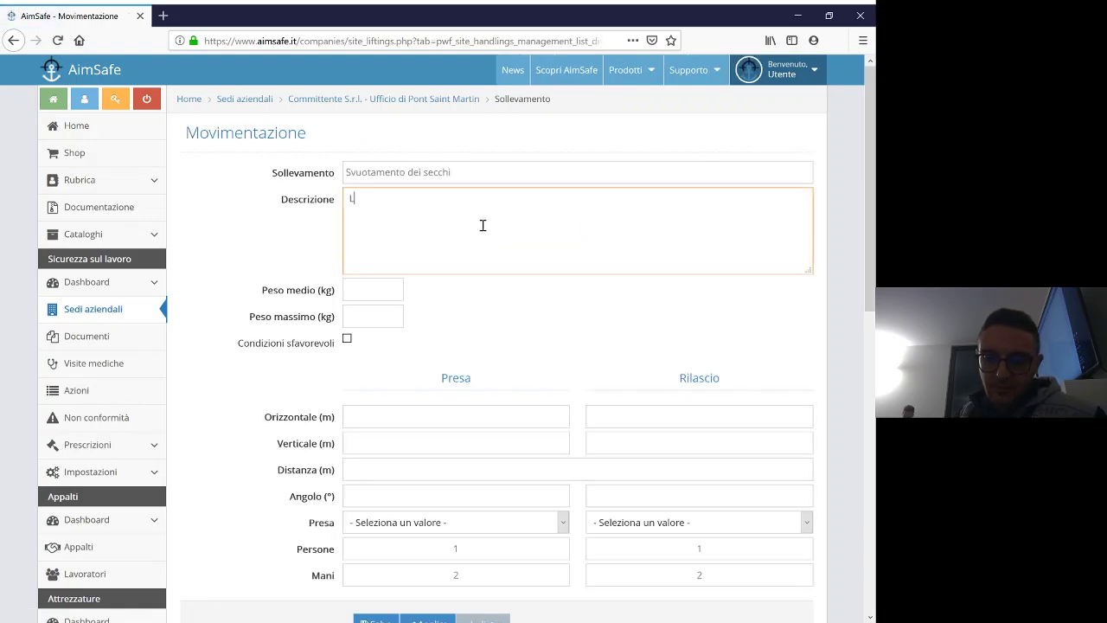
type("'operatore")
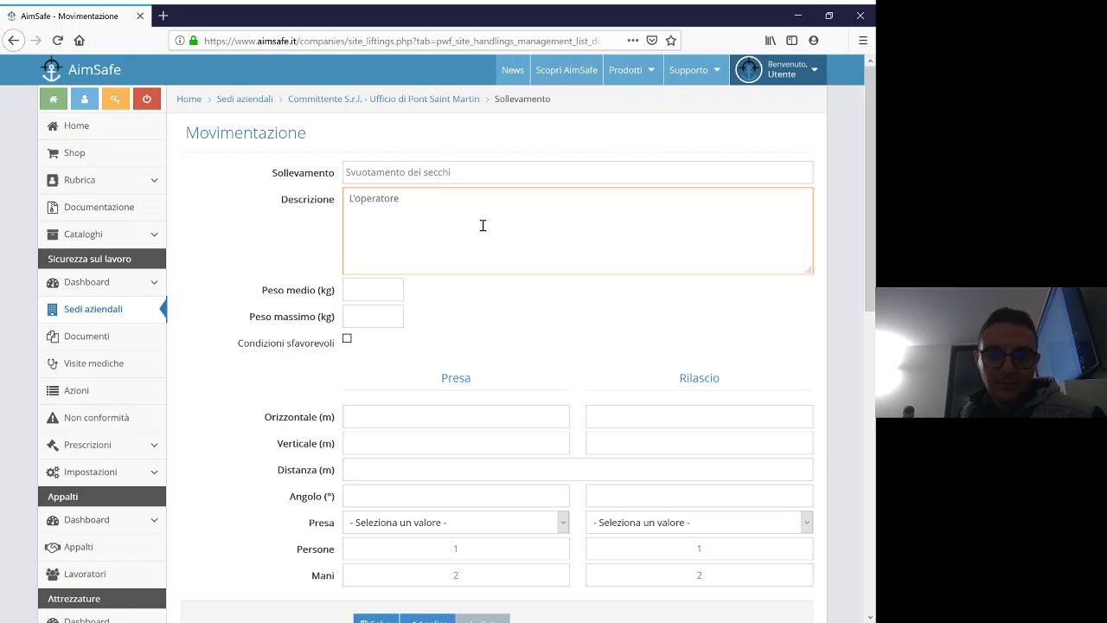
type(" preleva il secchio dal carrell")
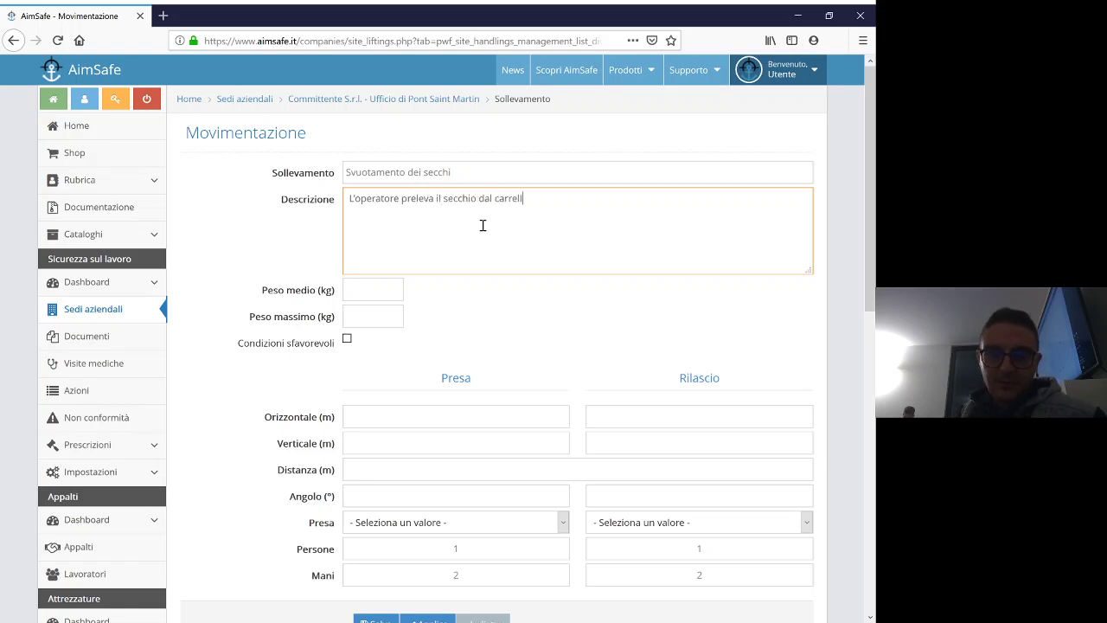
type("o e lo rove")
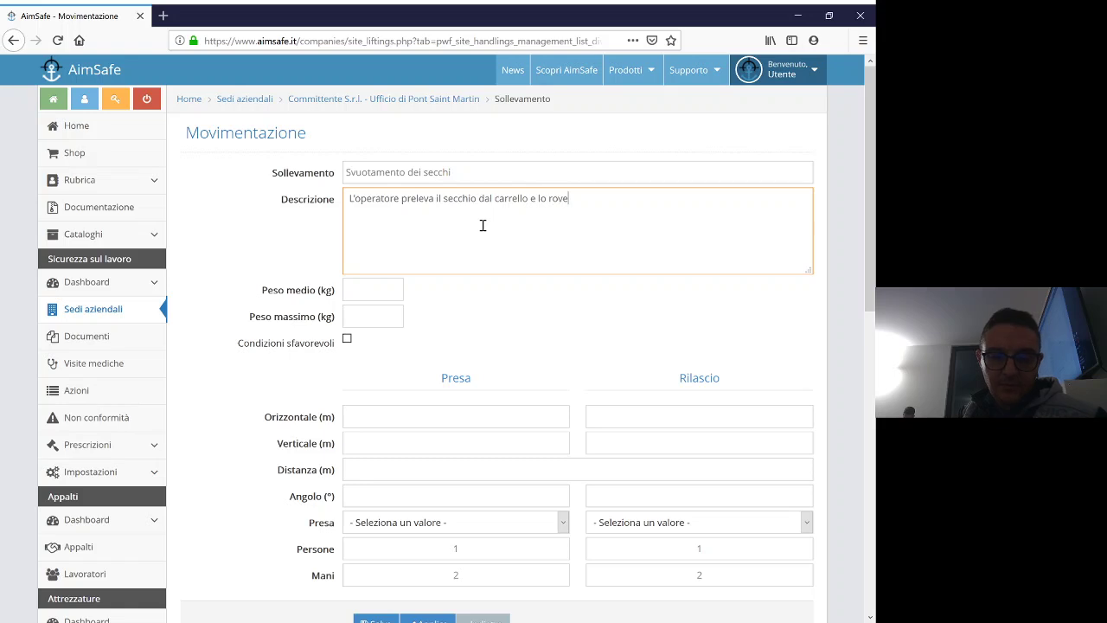
type("scia dentro i")
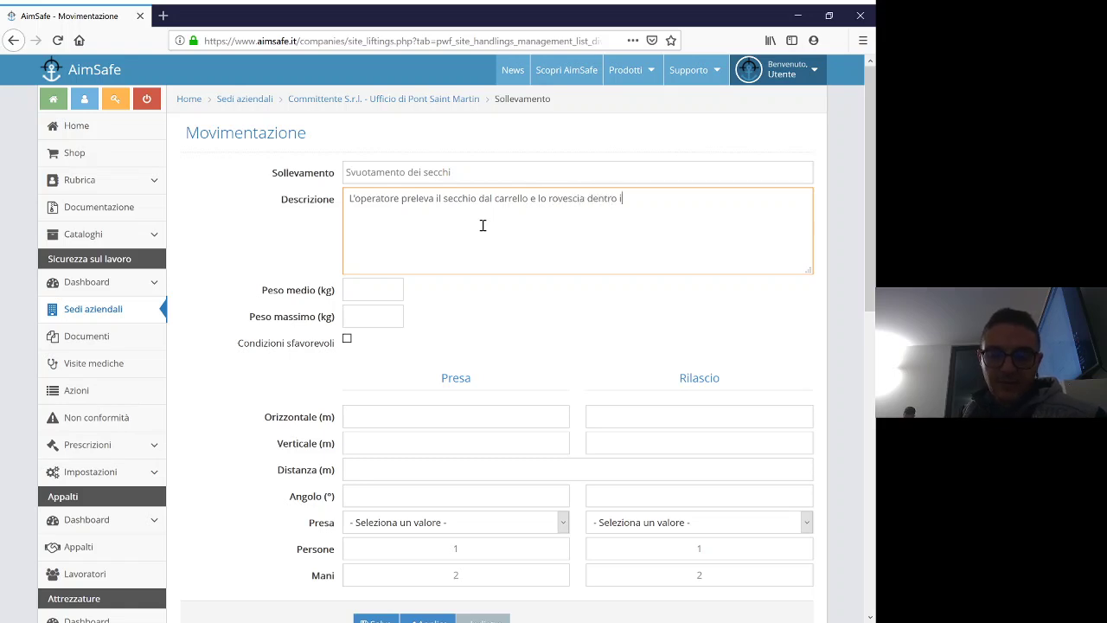
type("l lavandino")
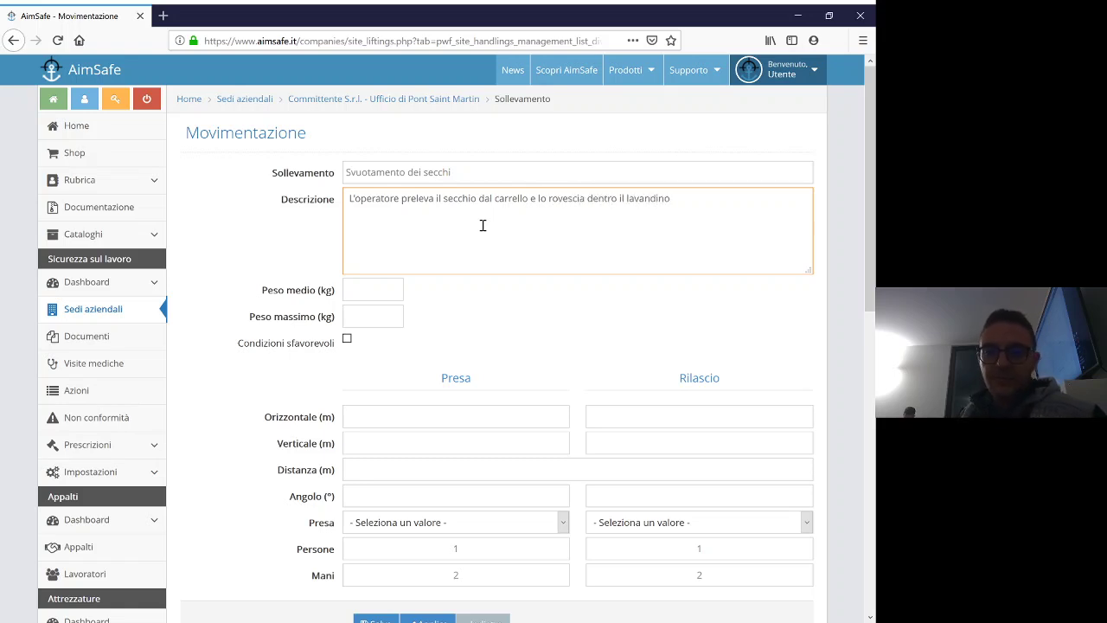
Set the lift's average weight (Peso medio) to 9 kg and its maximum weight (Peso massimo) to 12 kg.
left_click(373, 293)
type("9")
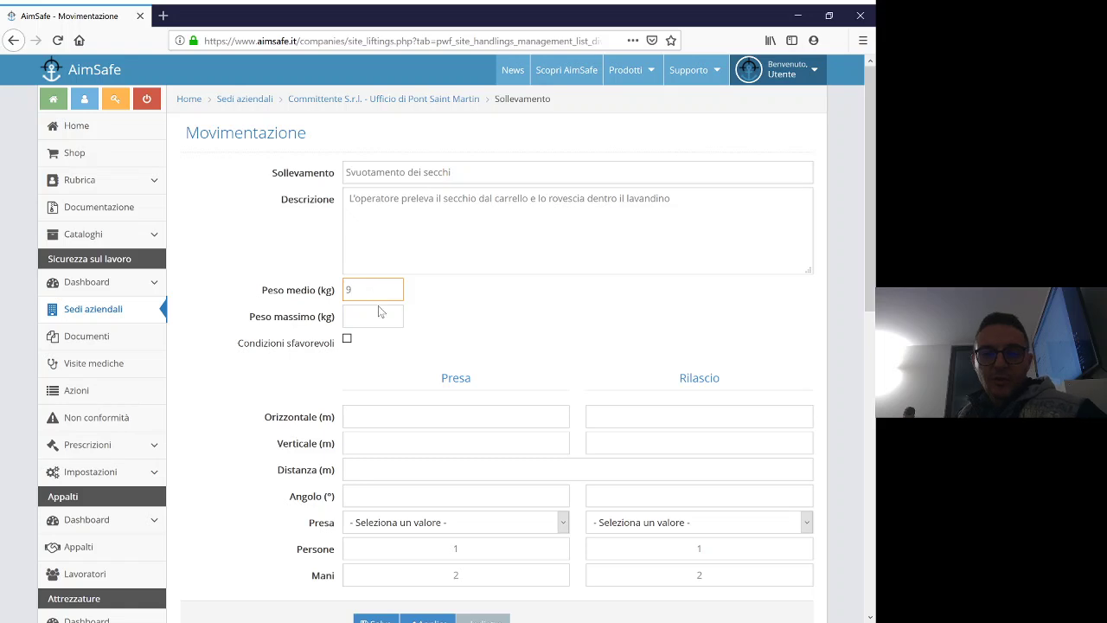
left_click(371, 317)
type("12")
left_click(489, 314)
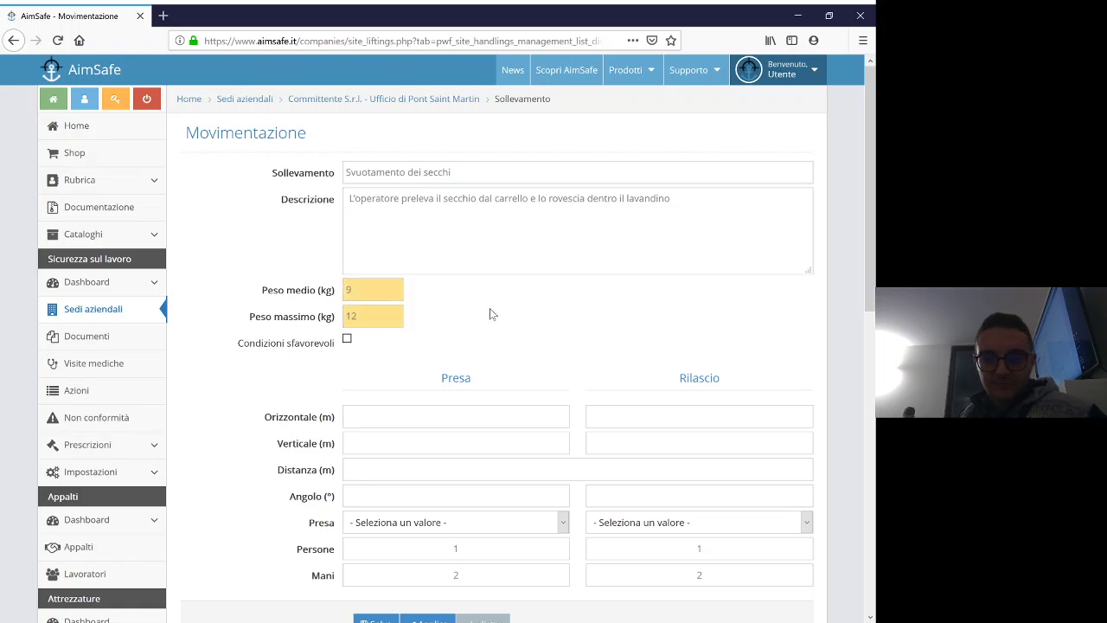
Set the horizontal distance (Orizzontale) to 0,4 m for Presa and 0,6 m for Rilascio.
scroll(494, 317, "down", 3)
left_click(464, 274)
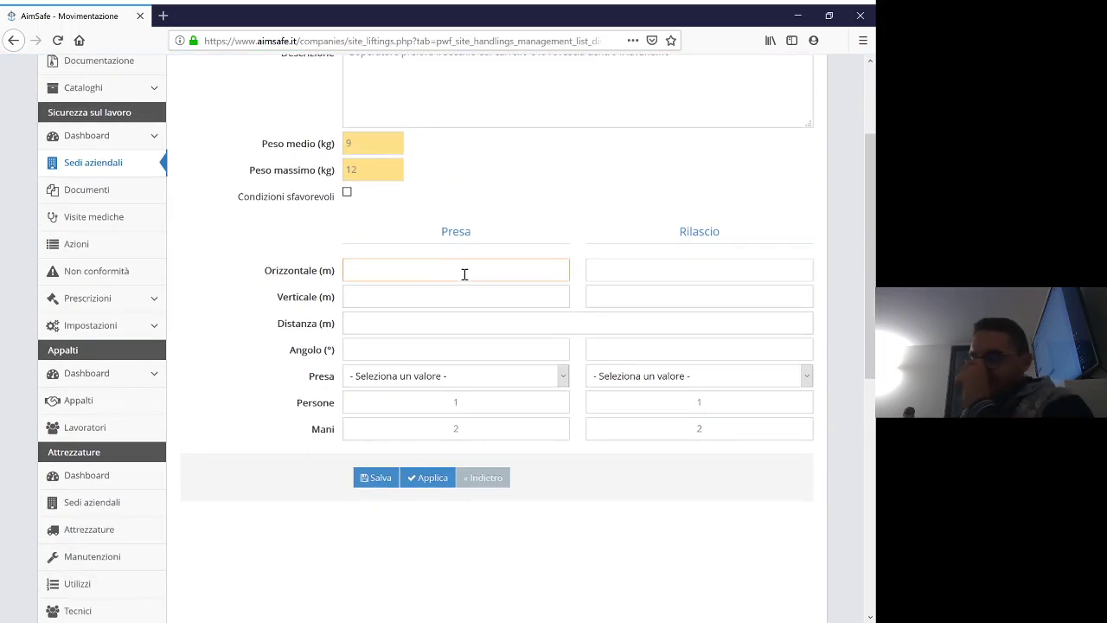
type("0,4")
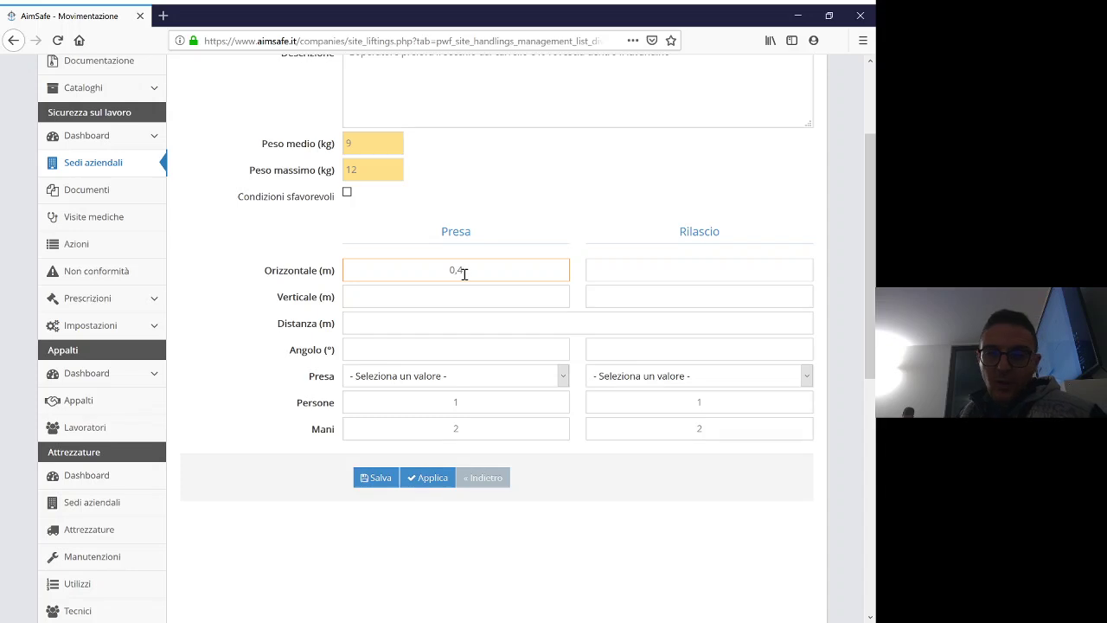
key("Tab")
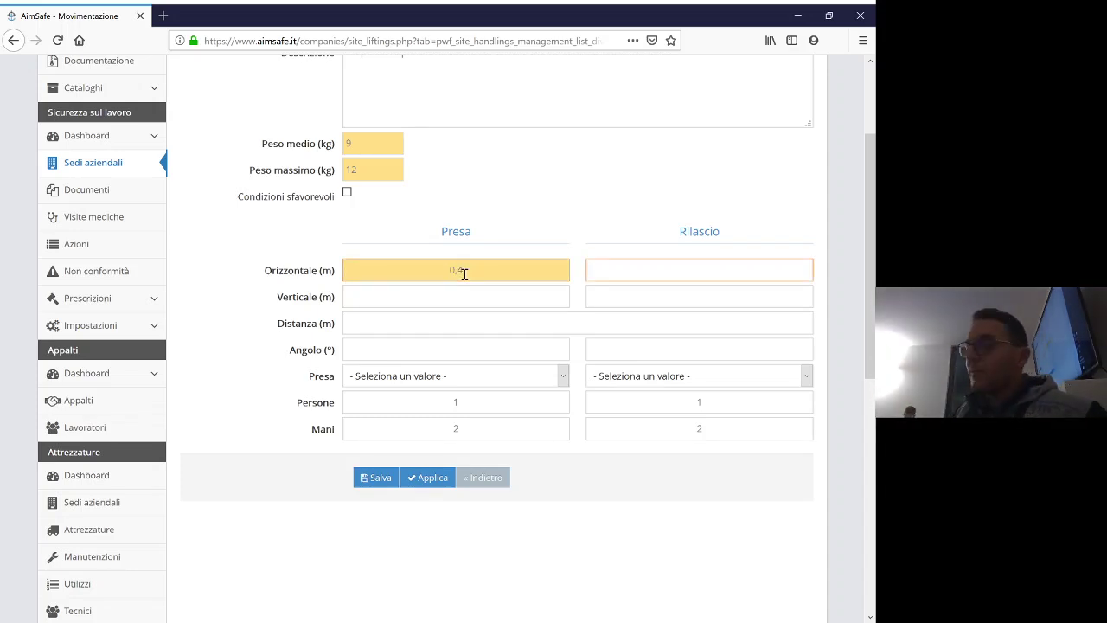
type("0,6")
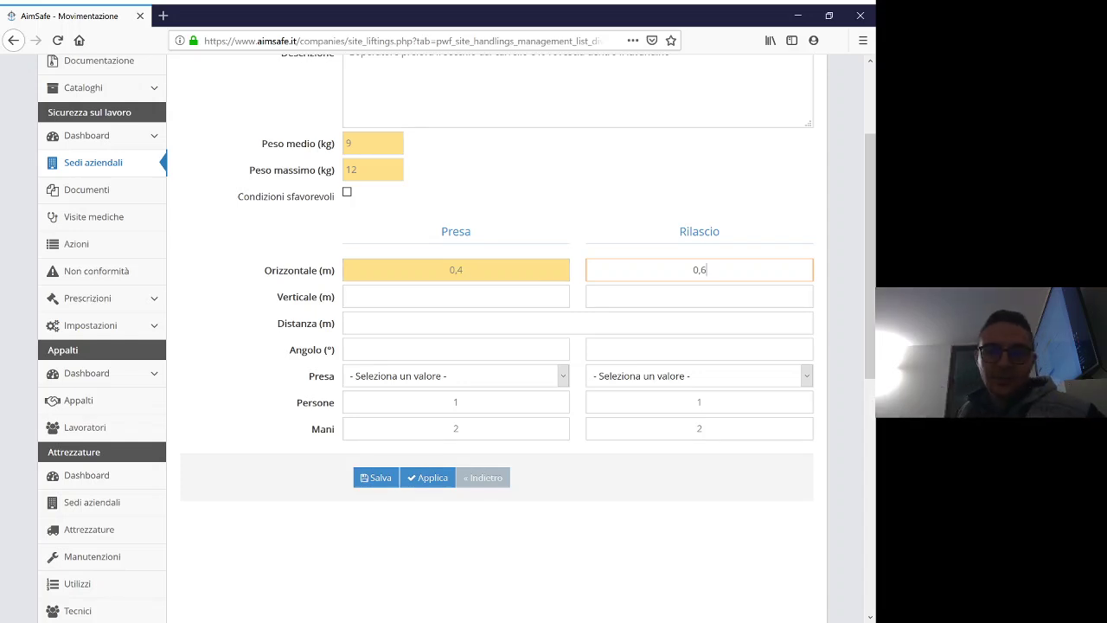
Set the vertical height (Verticale) to 0,7 m for Presa and 1,4 m for Rilascio.
left_click(458, 296)
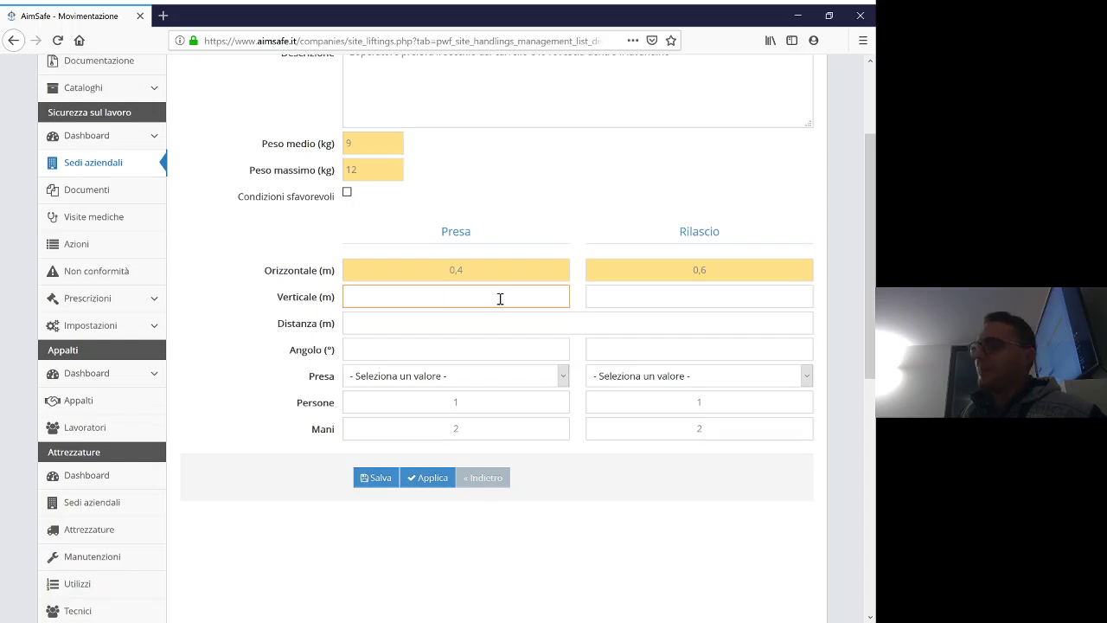
type("0,7")
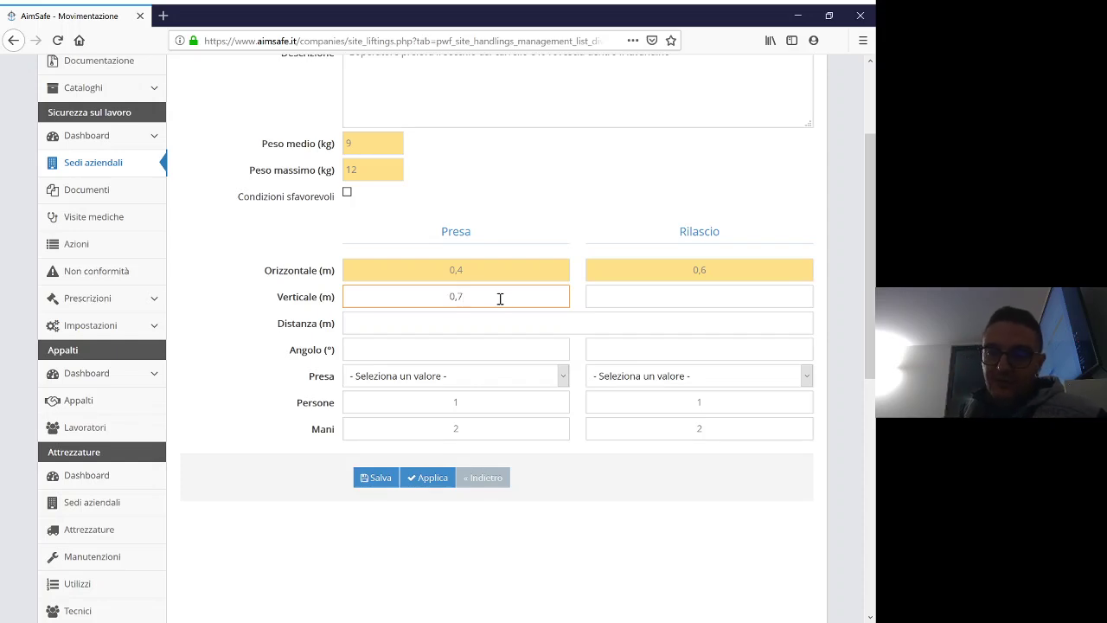
key("Tab")
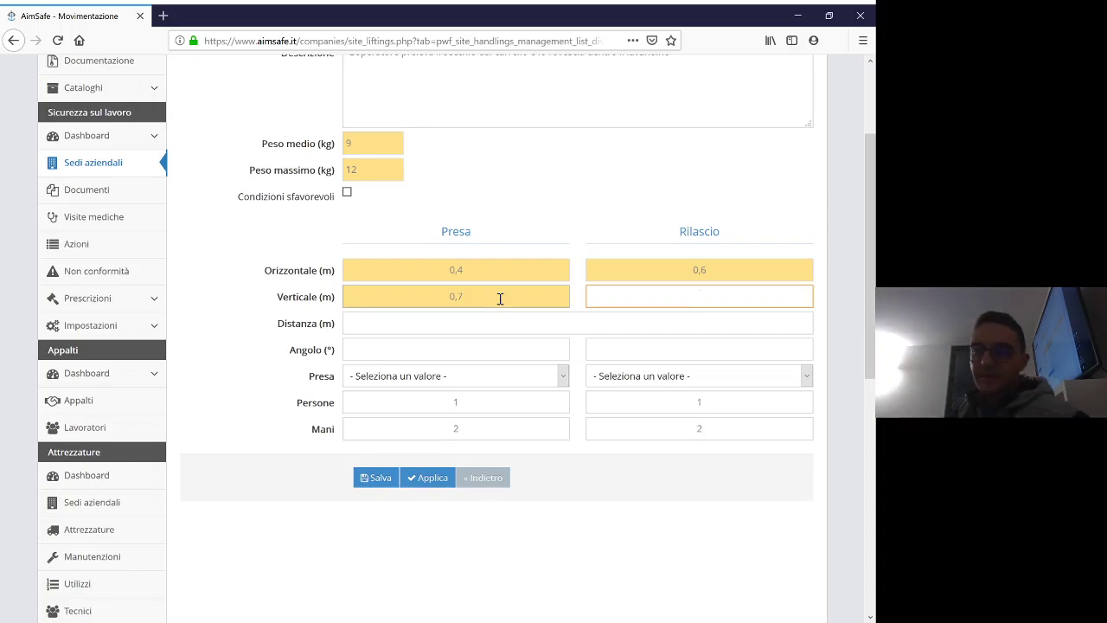
type("1,4")
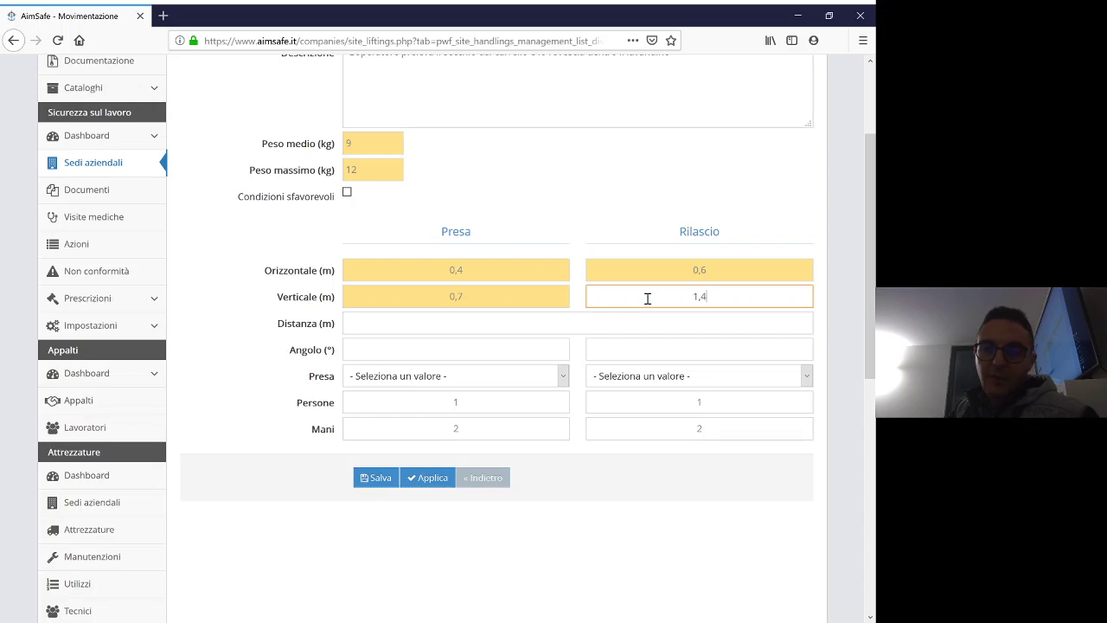
key("Tab")
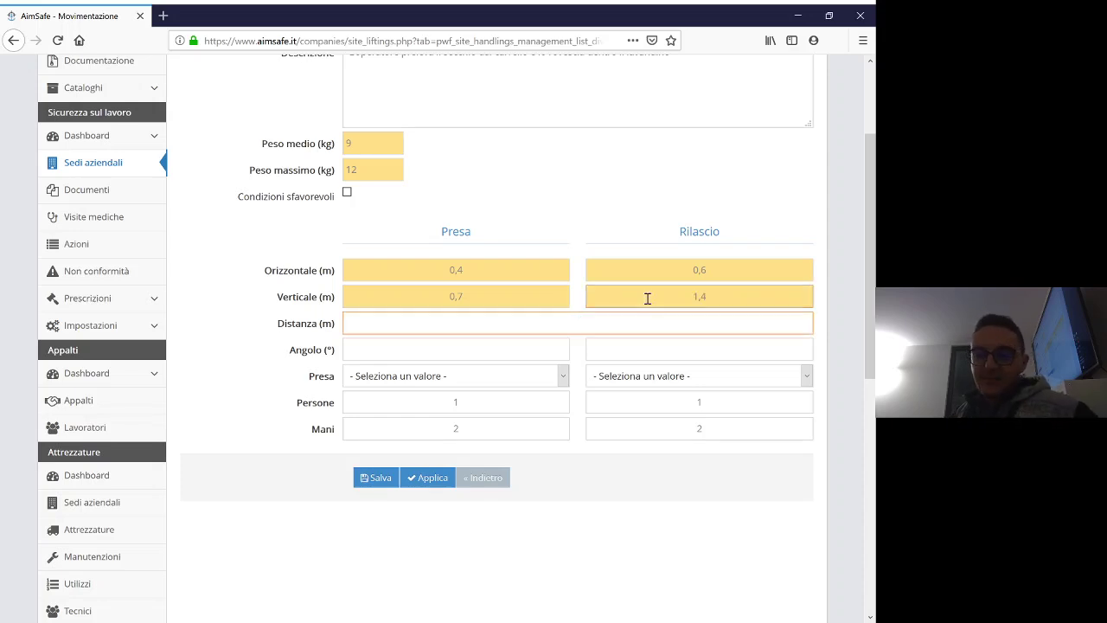
Set the lift's Distanza to 0,7 m and the Angolo to 0° for both Presa and Rilascio.
type("0,7")
key("Tab")
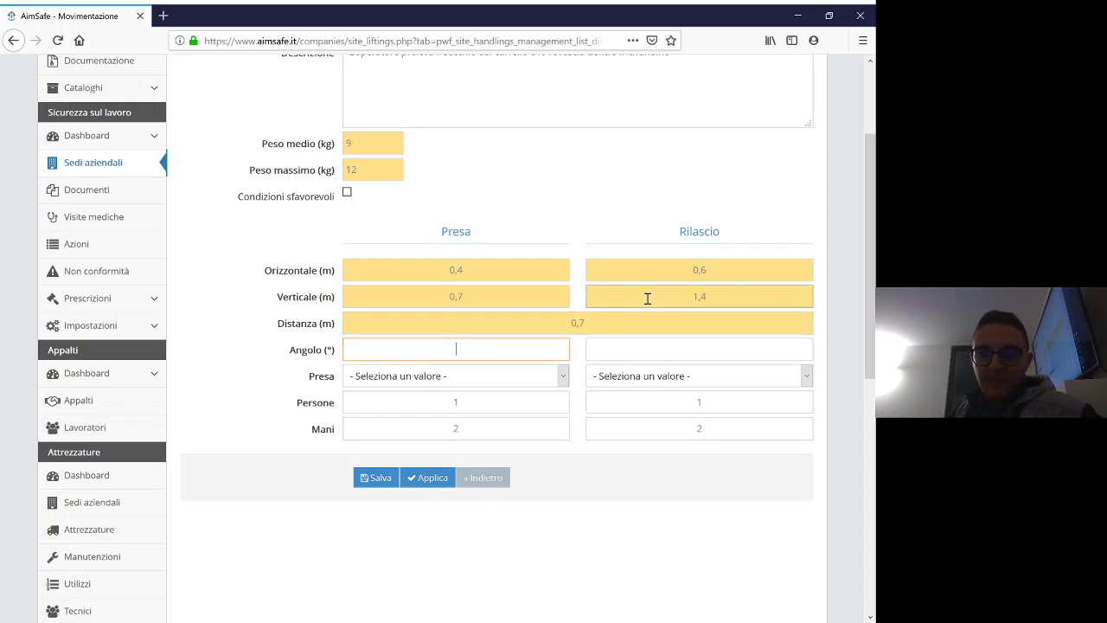
type("0")
key("Tab")
type("0")
key("Tab")
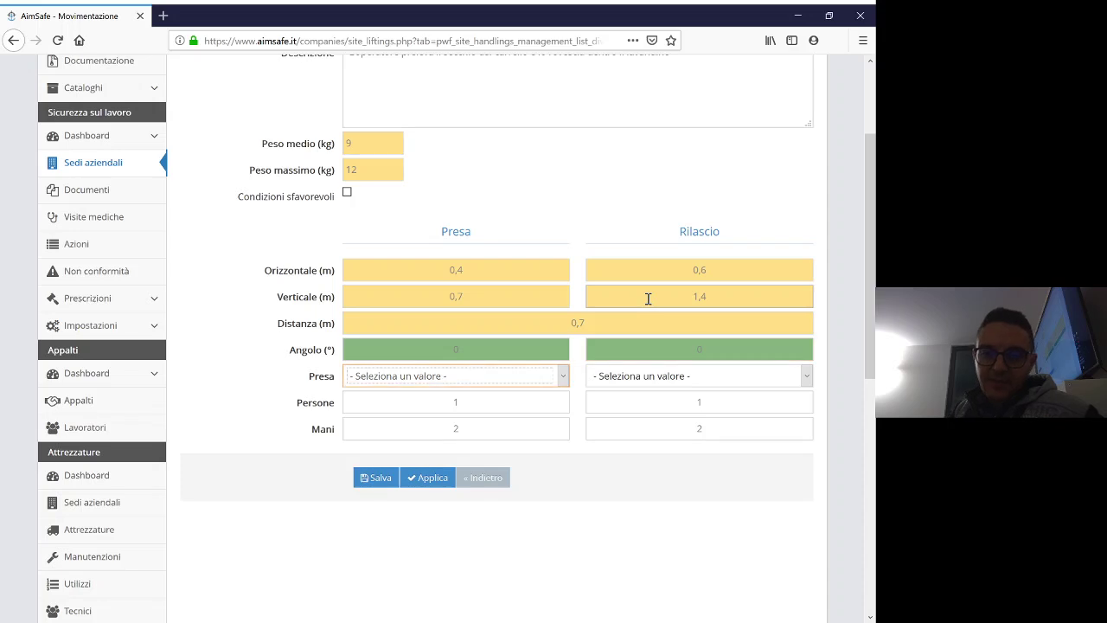
Rate the grip quality as Accettabile for both the pick-up and the release of the emptied bucket.
key("Down")
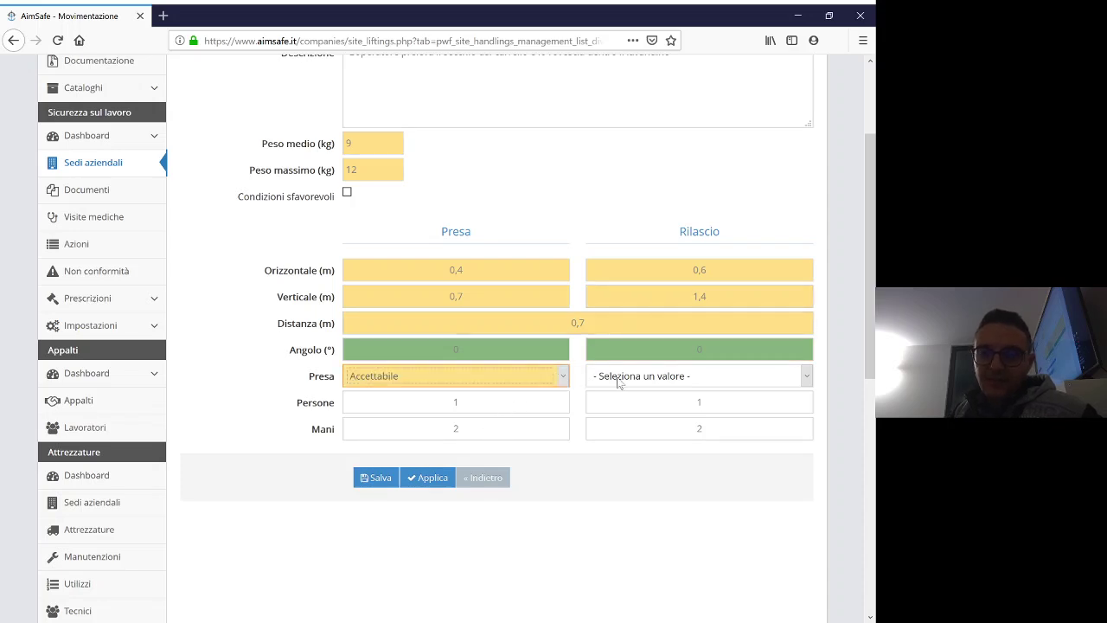
key("Tab")
key("Down")
key("Tab")
key("Tab")
key("Tab")
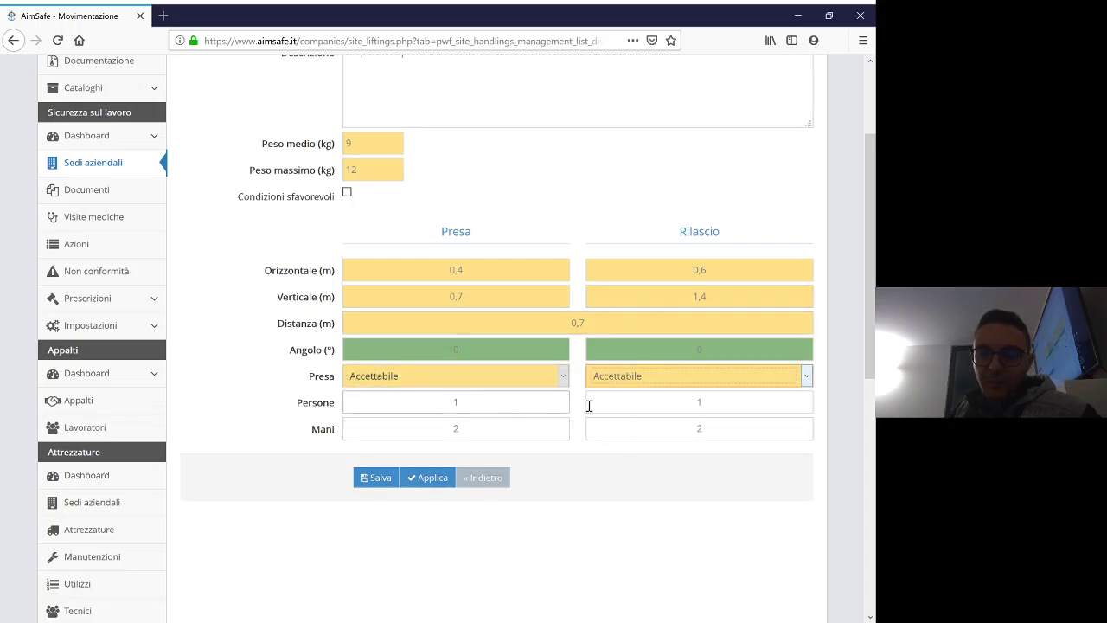
Set Mani to 1 for both Presa and Rilascio, and save the Svuotamento dei secchi lift.
type("1")
key("Tab")
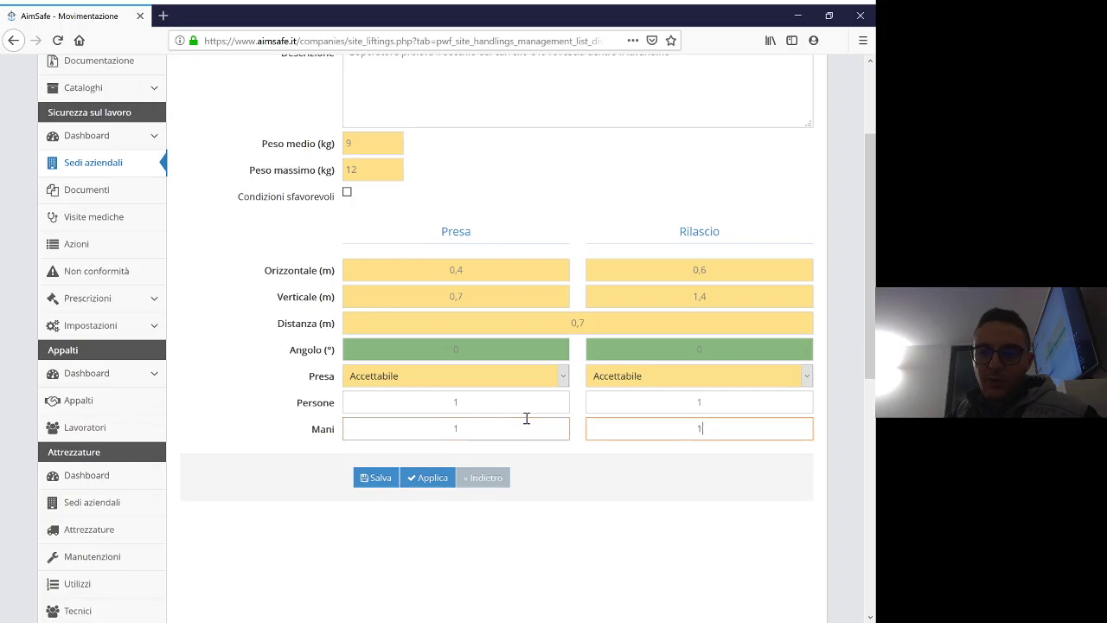
type("1")
key("Tab")
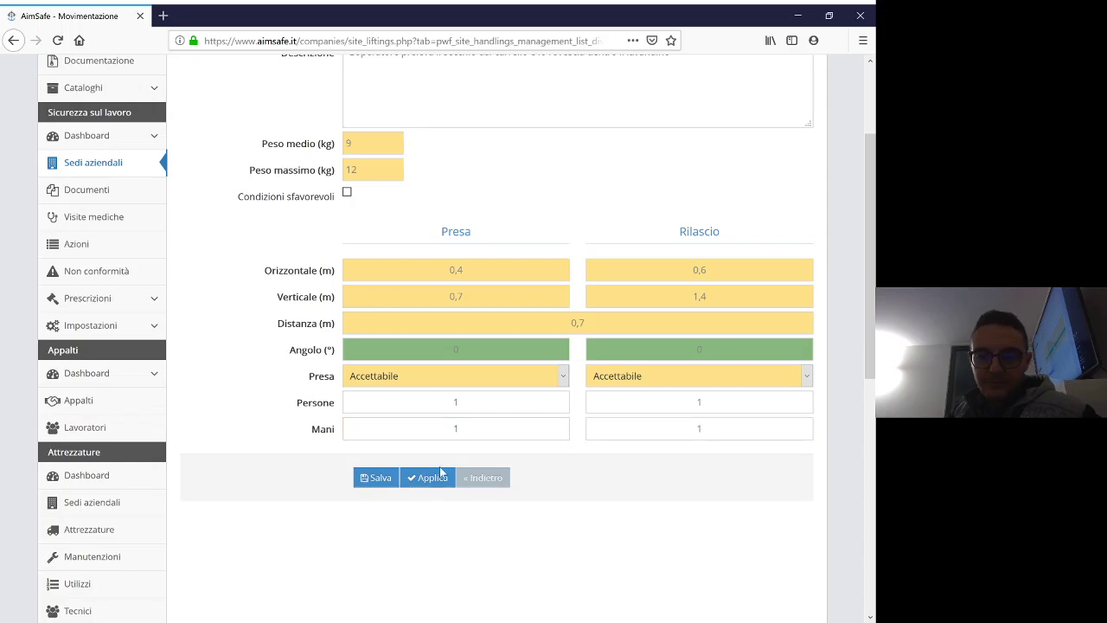
left_click(365, 484)
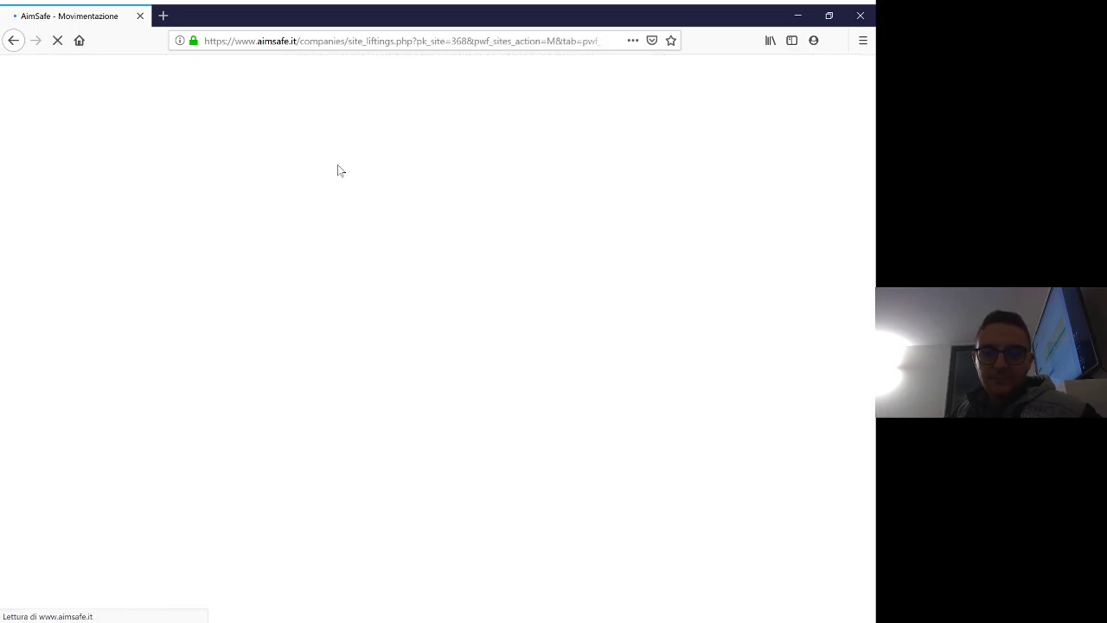
Add the job Addetto pulizie base to the lift with a frequency of 0,2 actions per minute and a duration of 1 hour, and save it.
left_click(215, 240)
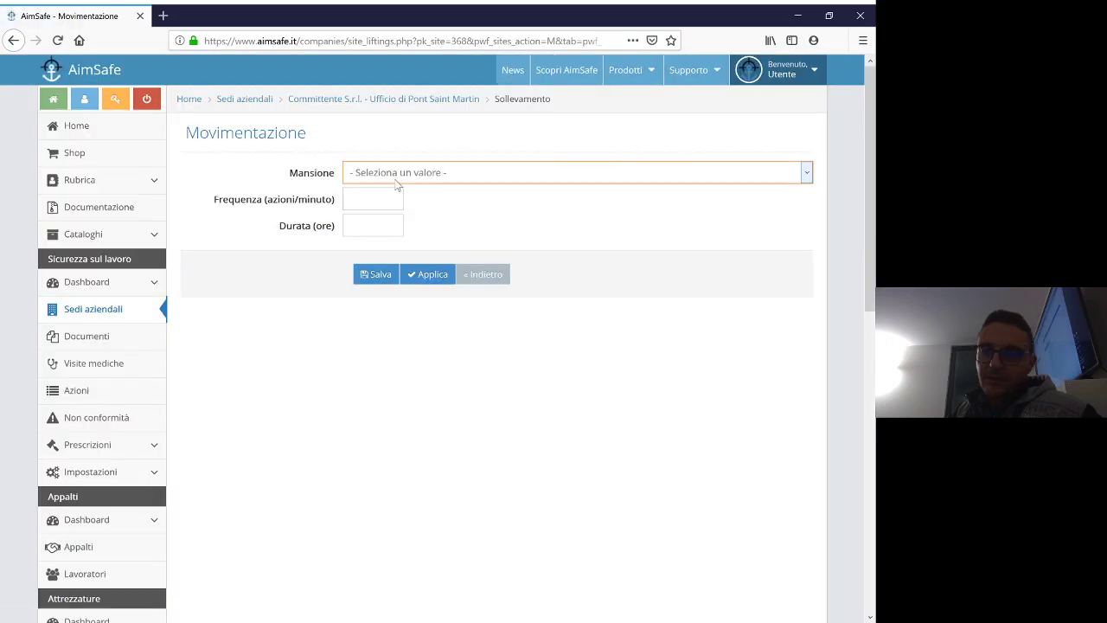
left_click(389, 204)
left_click(380, 198)
type("0,")
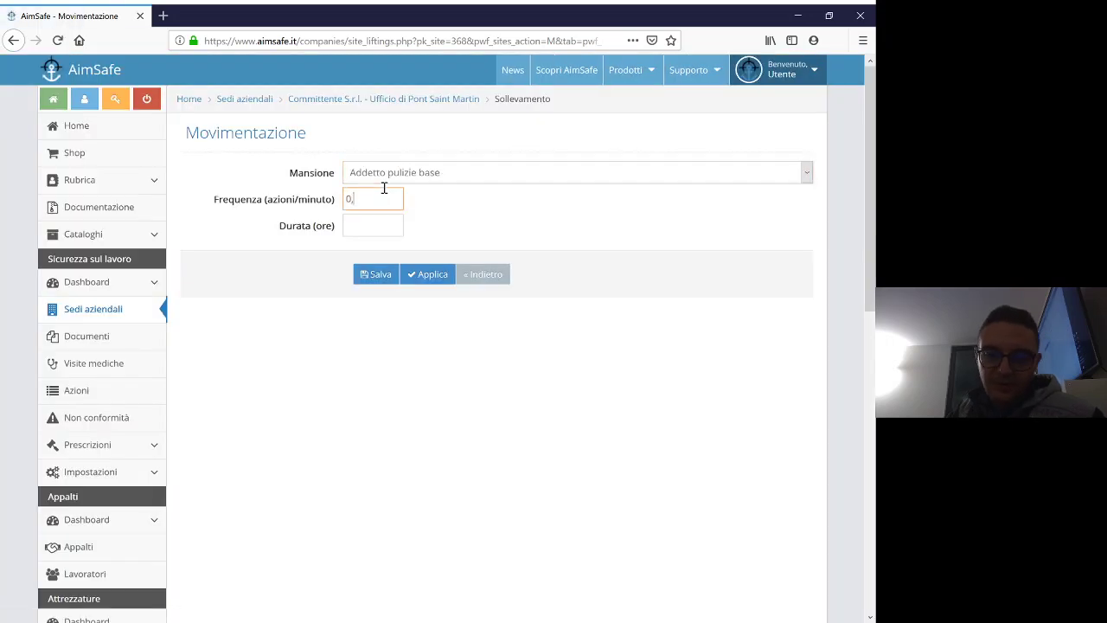
type("2")
key("Tab")
type("1")
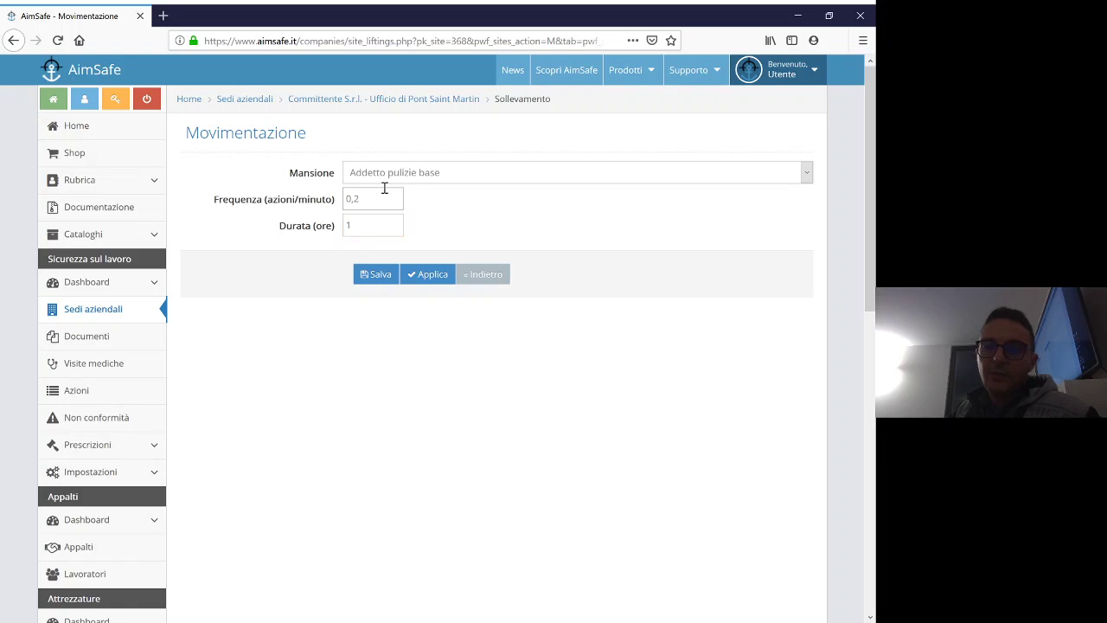
left_click(371, 275)
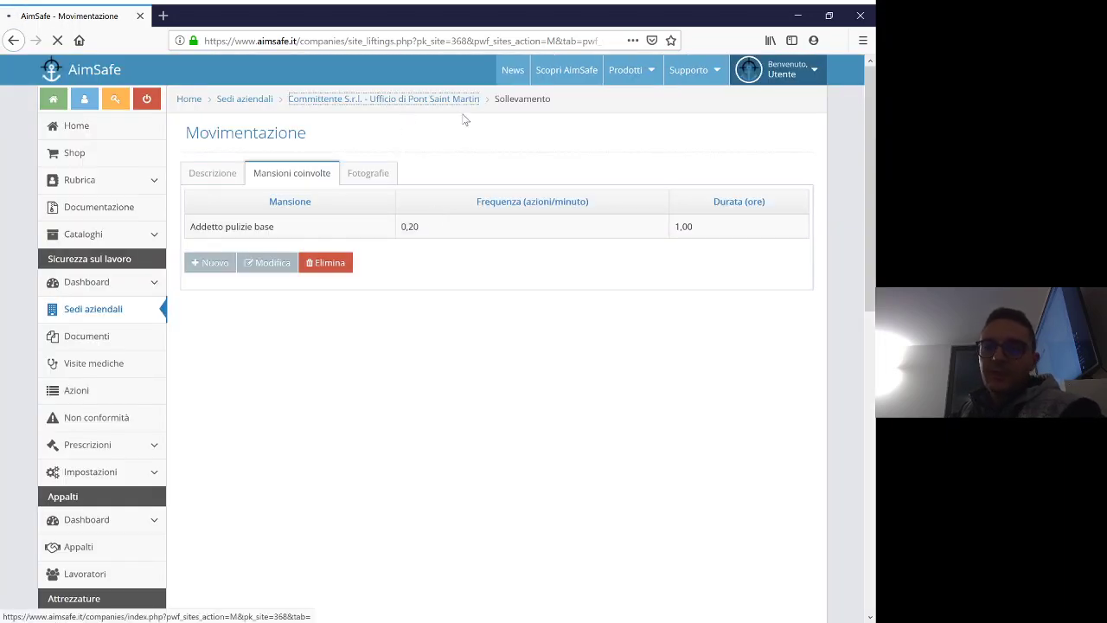
Examine the composite lifting indices of the job Addetto pulizie base in its Sollevamenti section at the Ufficio di Pont Saint Martin site.
left_click(465, 100)
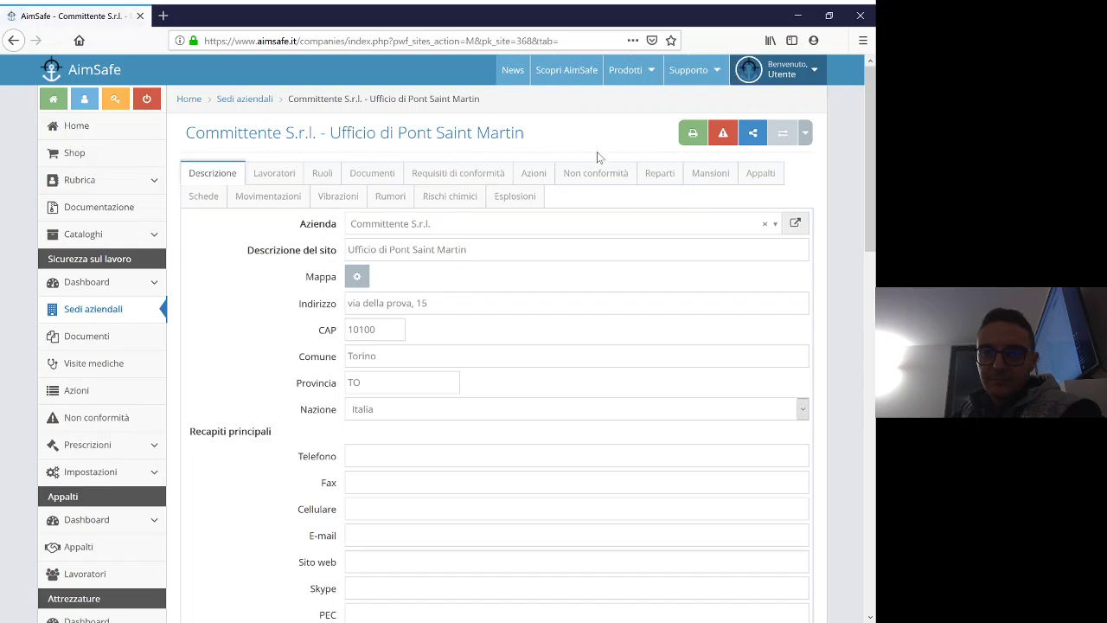
left_click(710, 173)
double_click(369, 275)
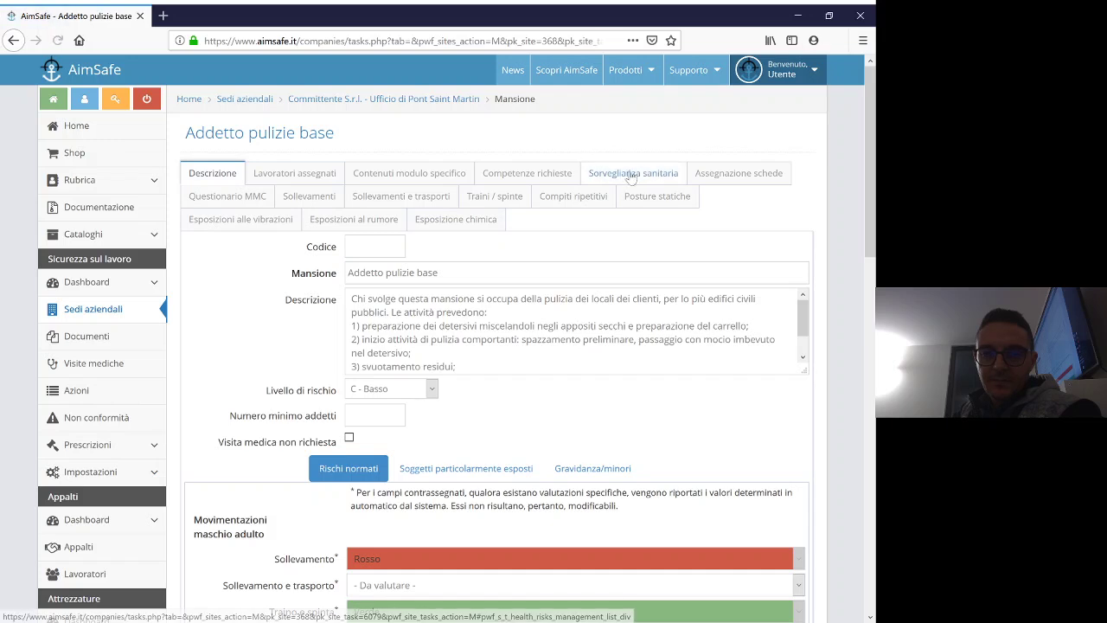
left_click(307, 199)
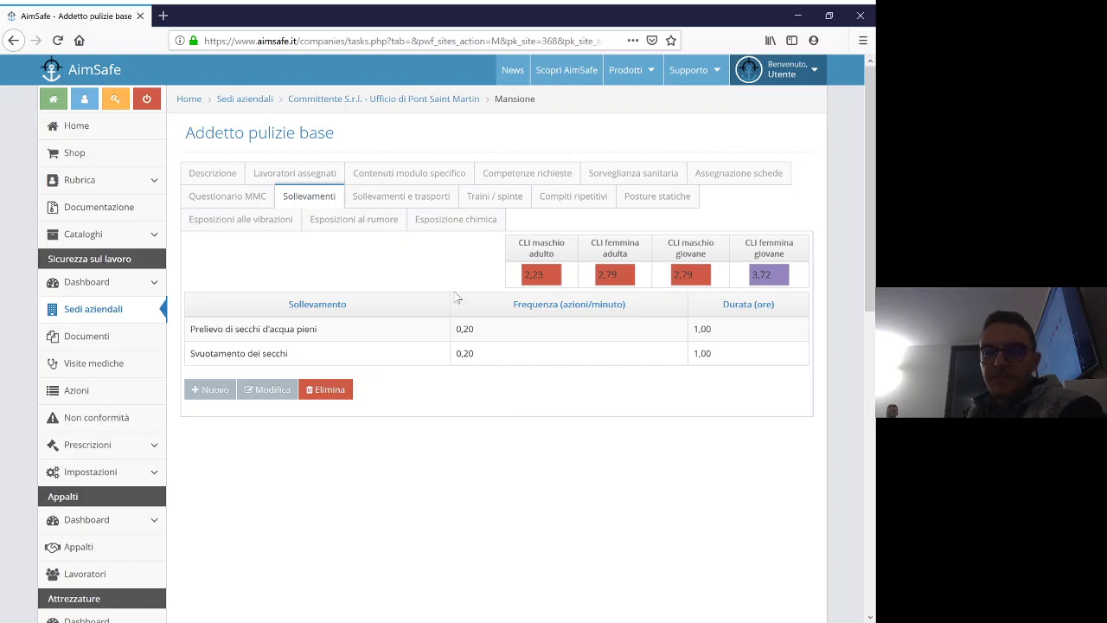
Generate the site's Sollevamento - Schede di calcolo report from the Movimentazioni group of the Valutazione rischi reports.
left_click(444, 100)
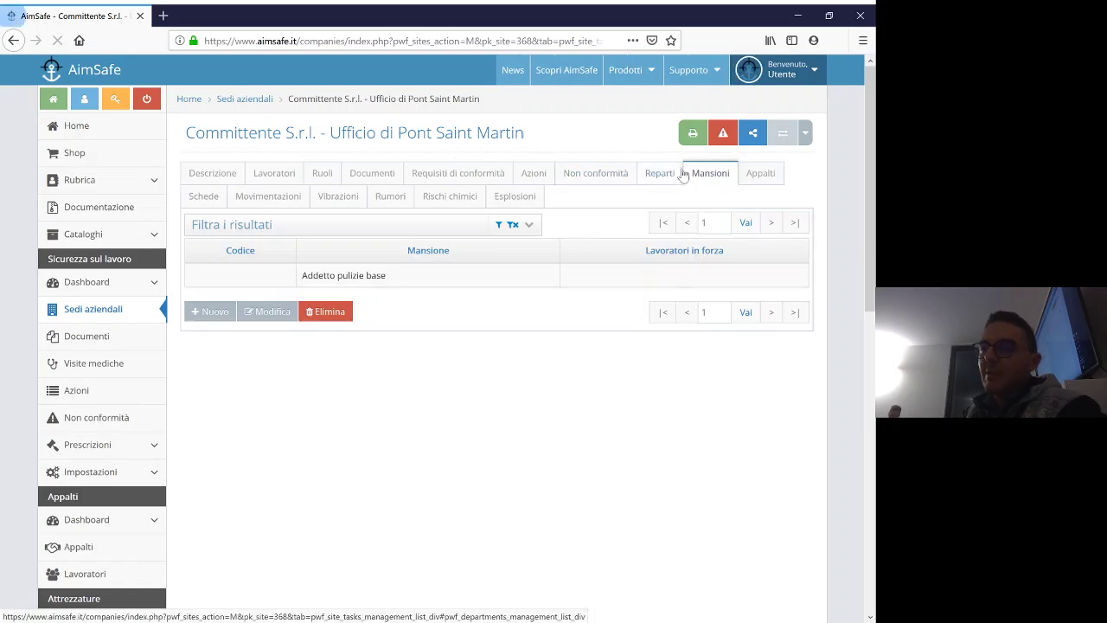
left_click(693, 133)
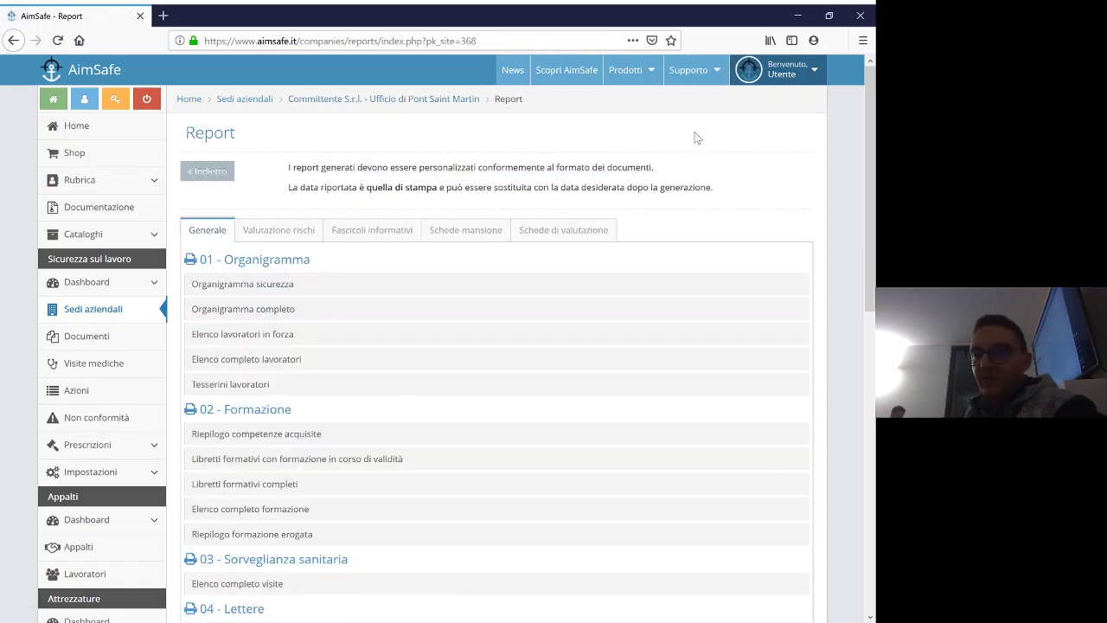
left_click(292, 237)
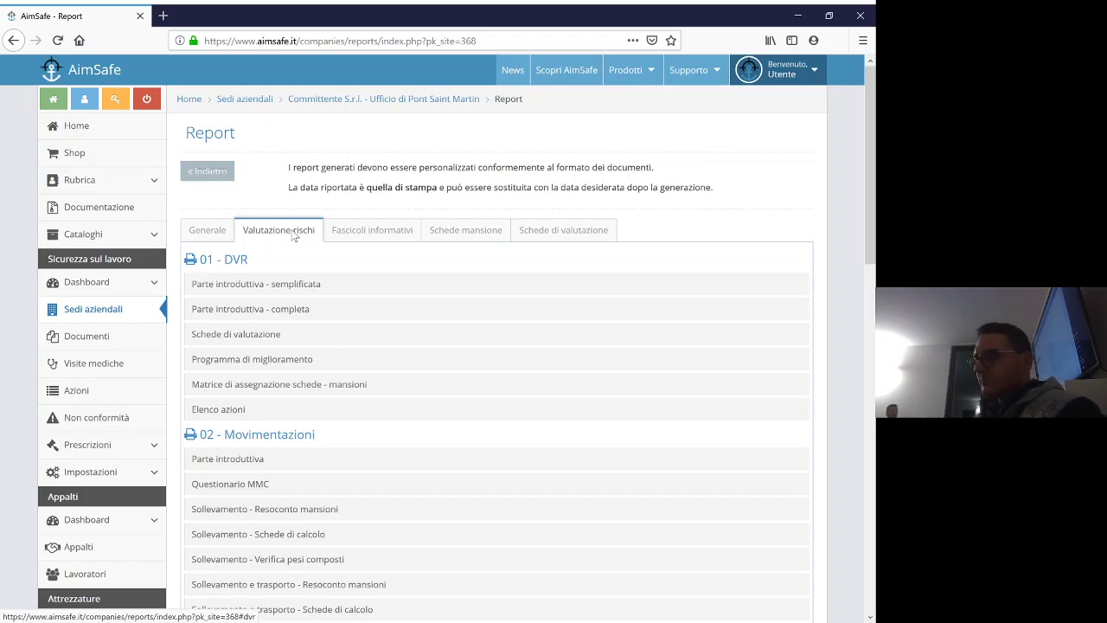
scroll(295, 237, "down", 5)
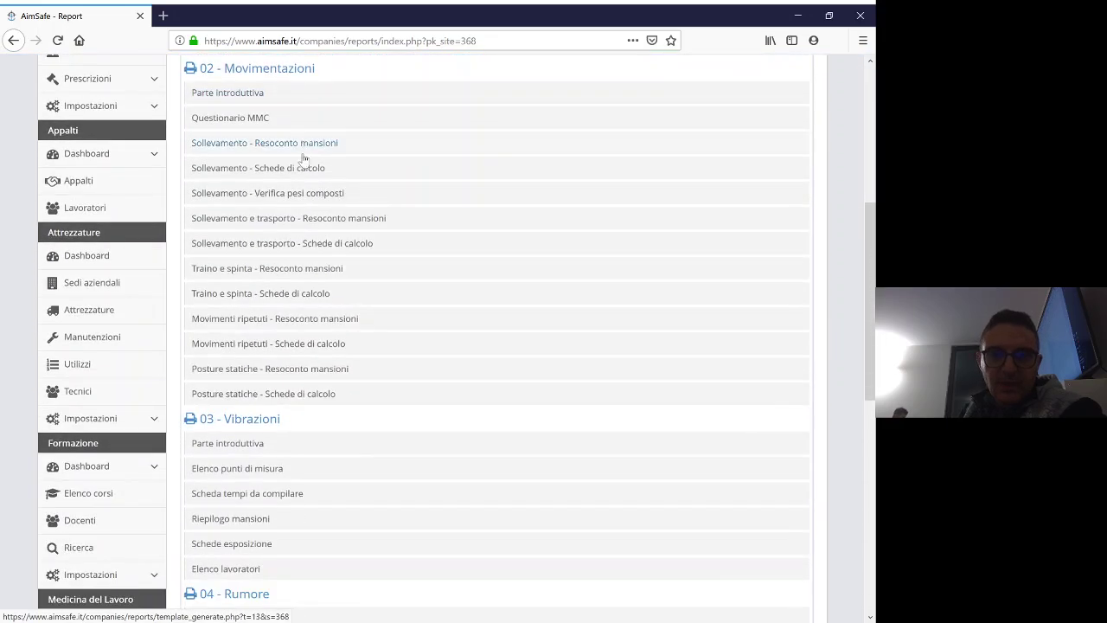
left_click(302, 171)
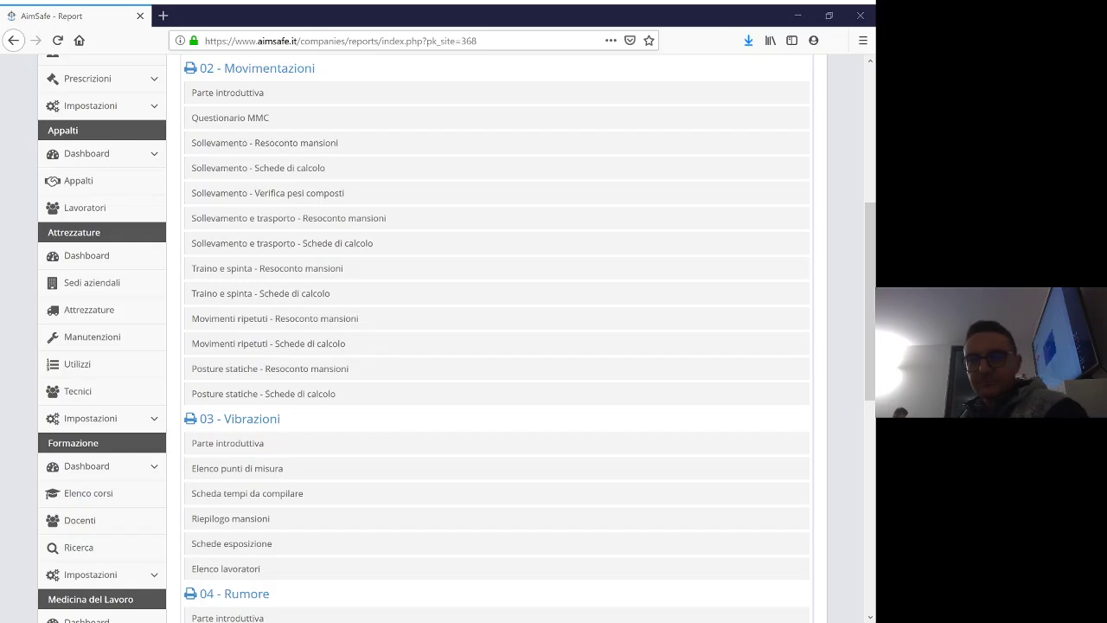
scroll(261, 295, "up", 5)
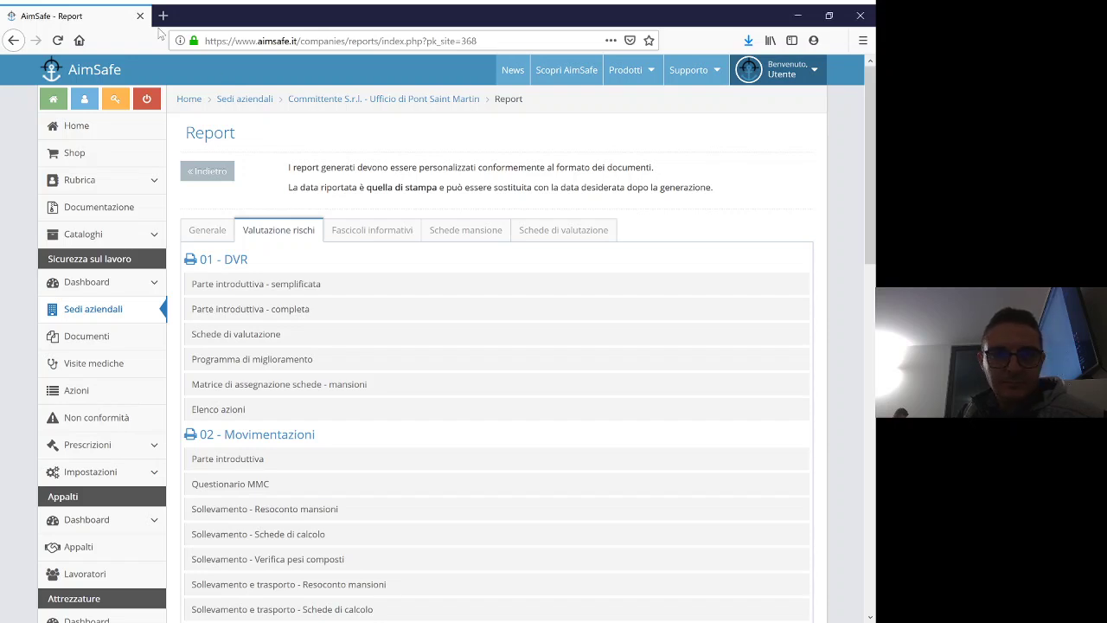
Open Google Calendar in a new browser tab.
left_click(163, 16)
type("sti-consulenze.it/")
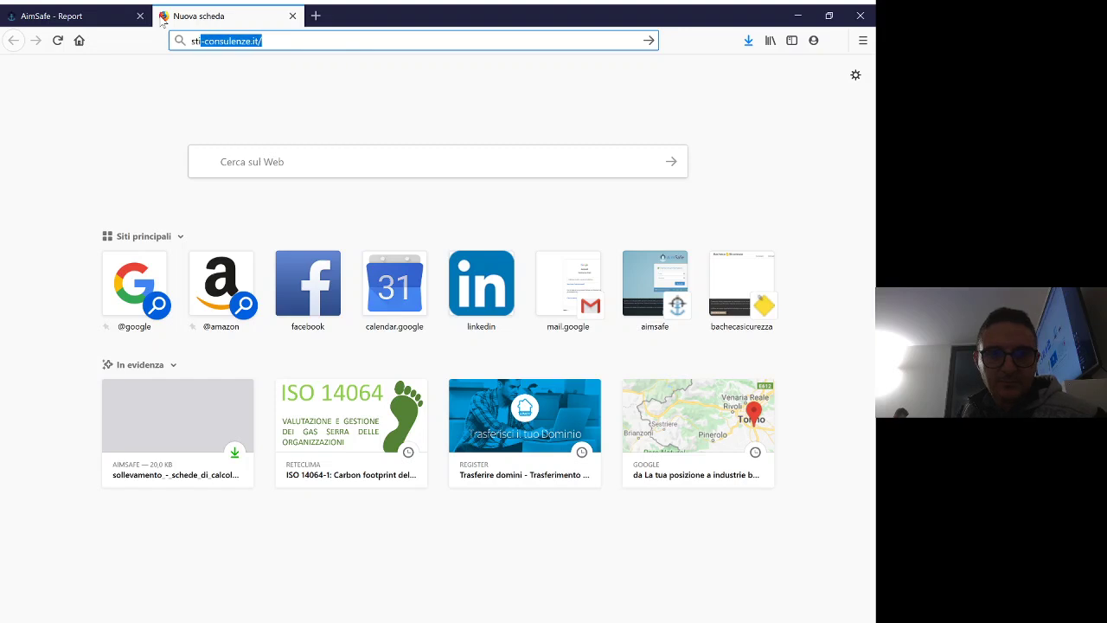
key("Left")
key("Home")
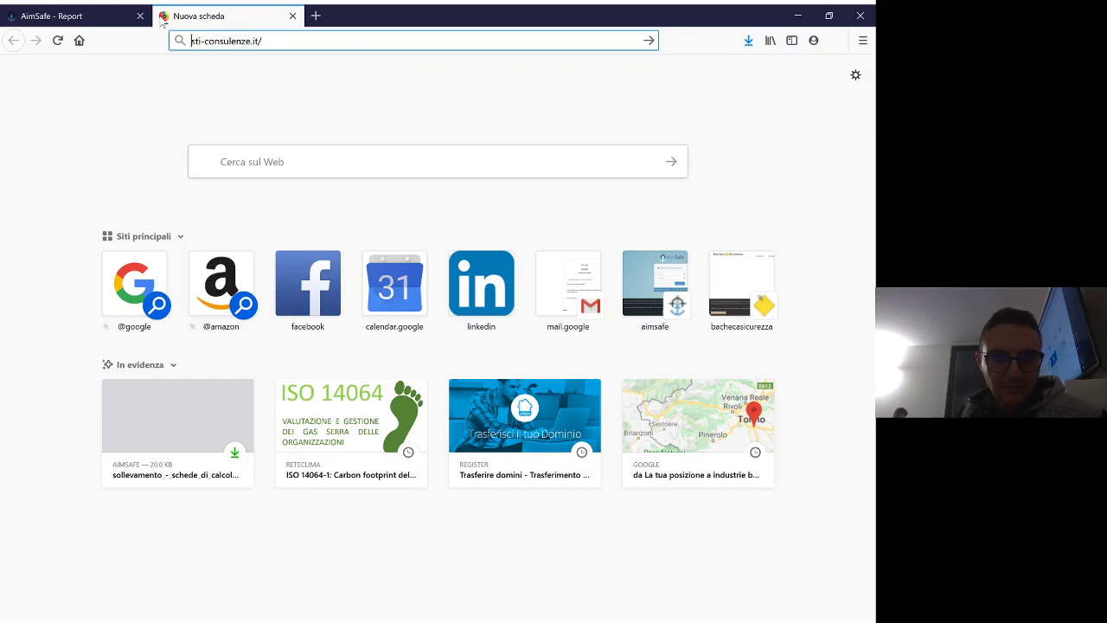
key("shift+End")
type("ca")
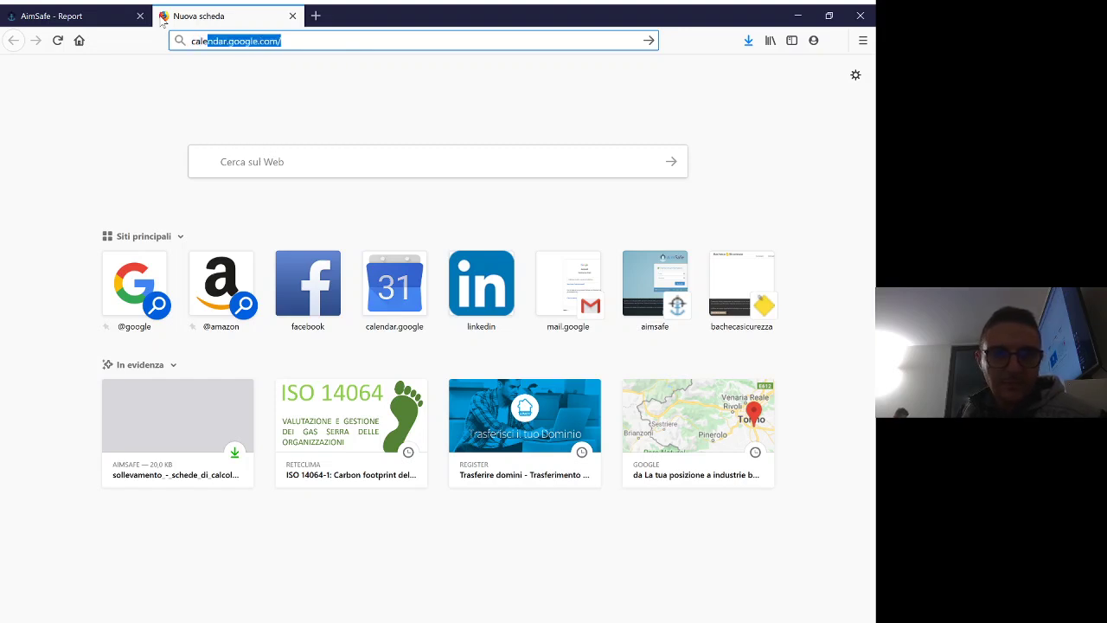
key("Down")
key("Down")
key("Down")
key("Return")
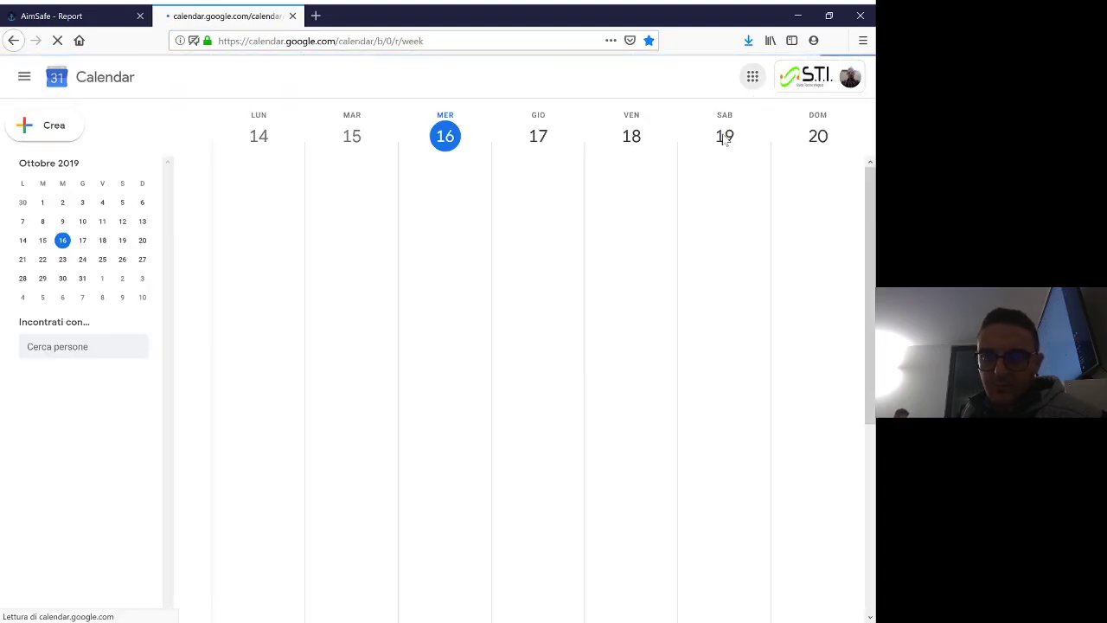
Open Google Drive from the calendar and close the calendar page.
left_click(753, 76)
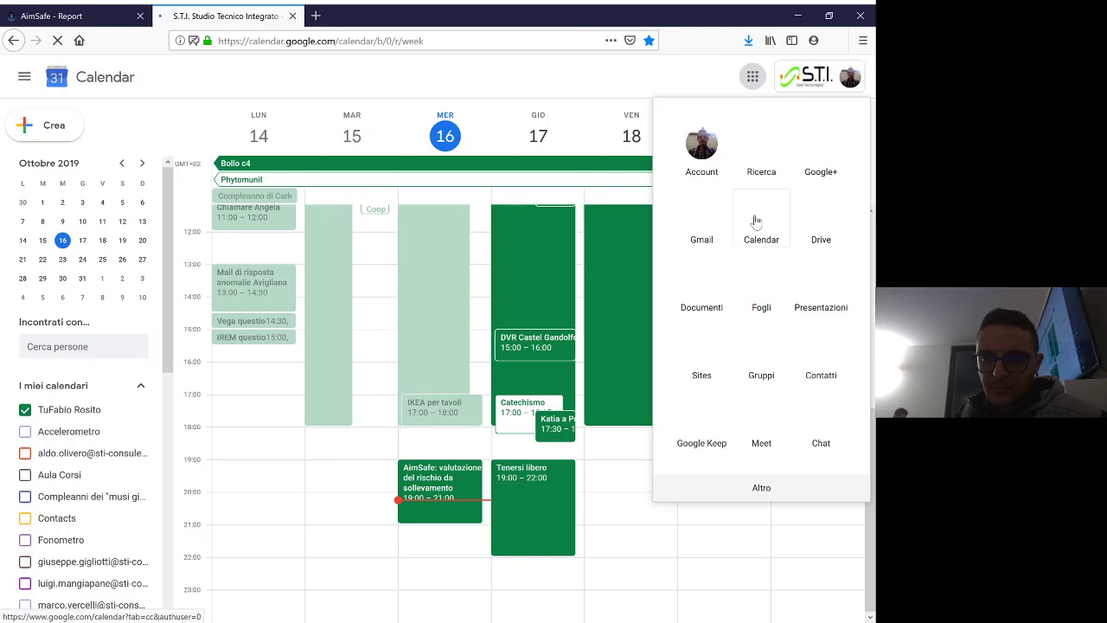
left_click(823, 227)
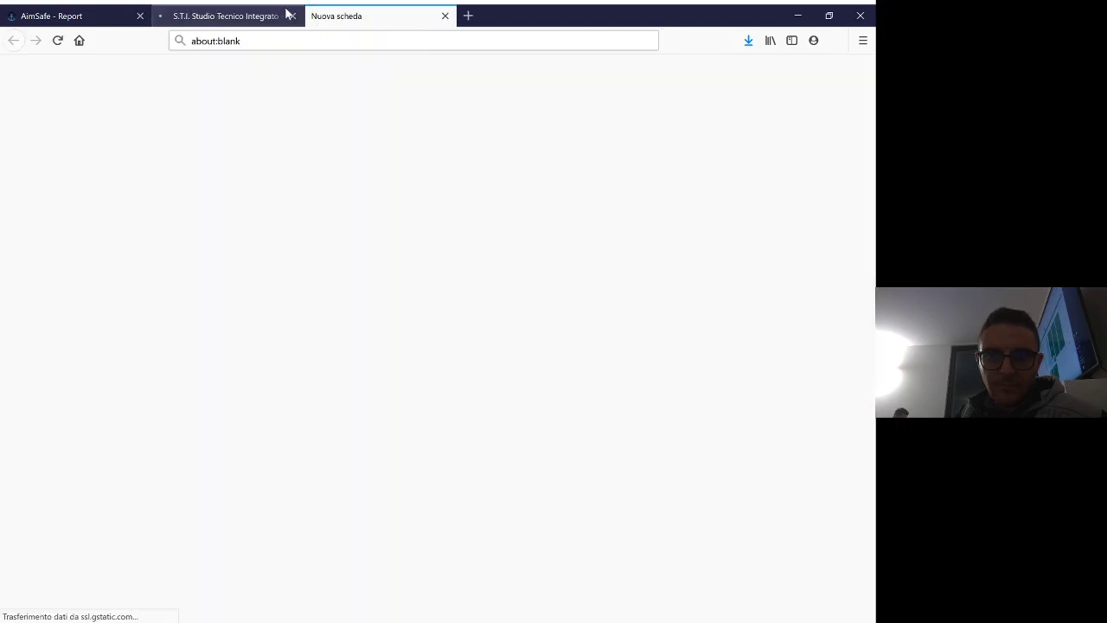
left_click(294, 17)
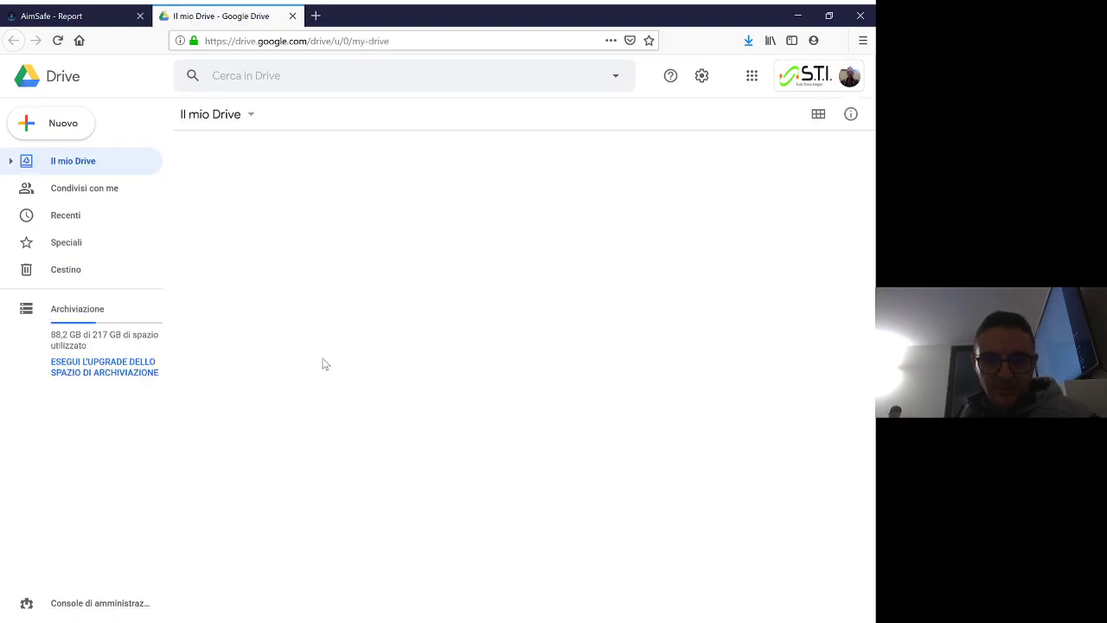
Find the uploaded sollevamento_-_schede_di_calcolo_368 document in Il mio Drive and open its preview.
scroll(263, 453, "down", 3)
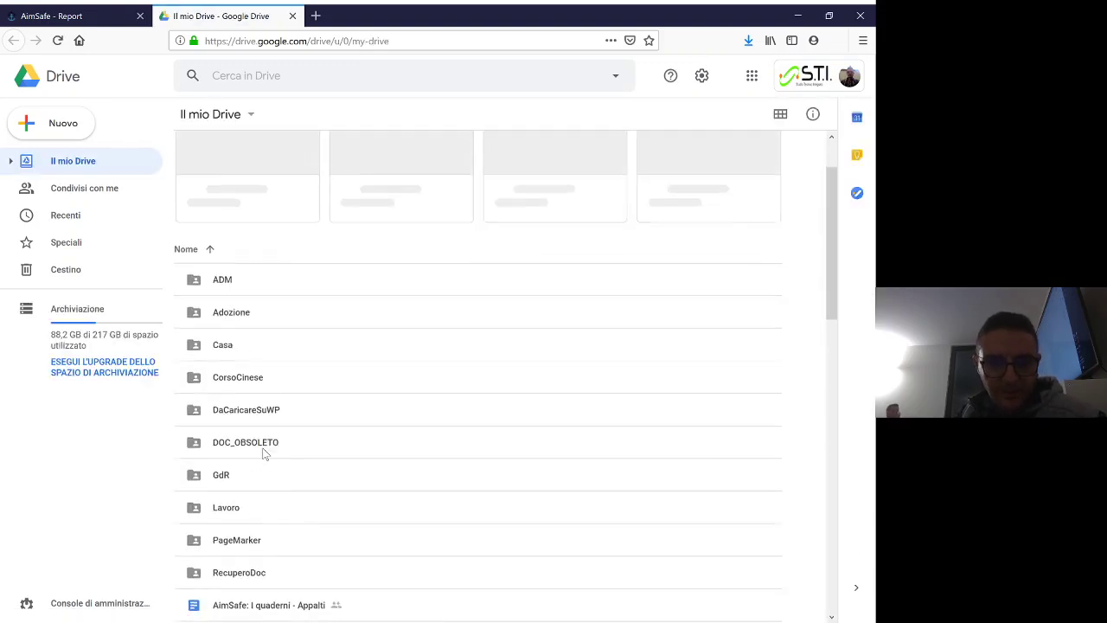
scroll(232, 450, "down", 5)
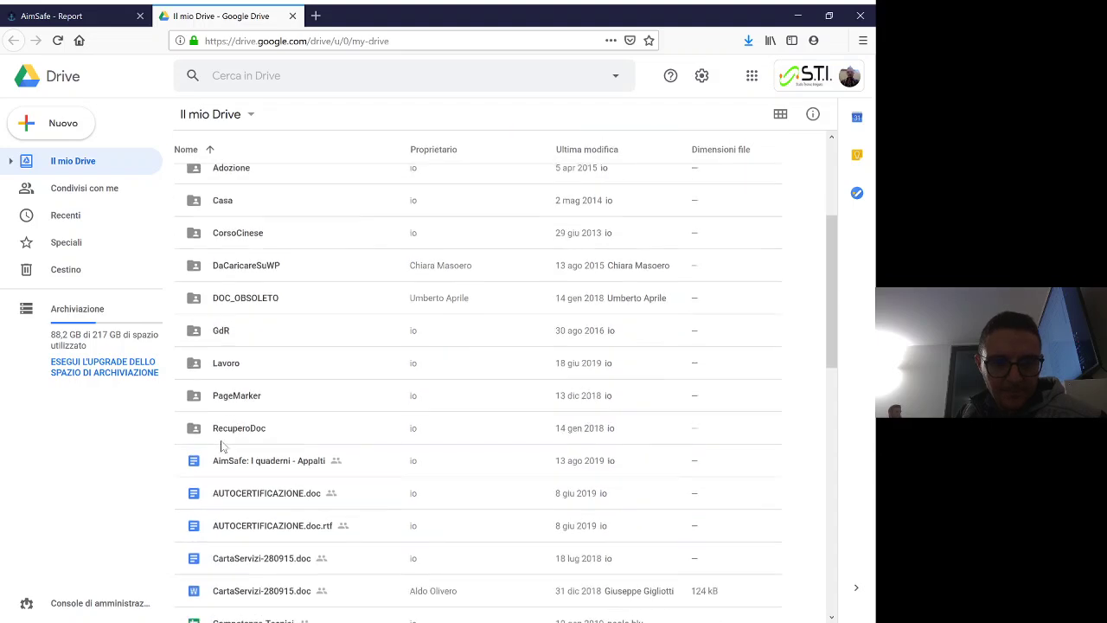
scroll(232, 446, "down", 10)
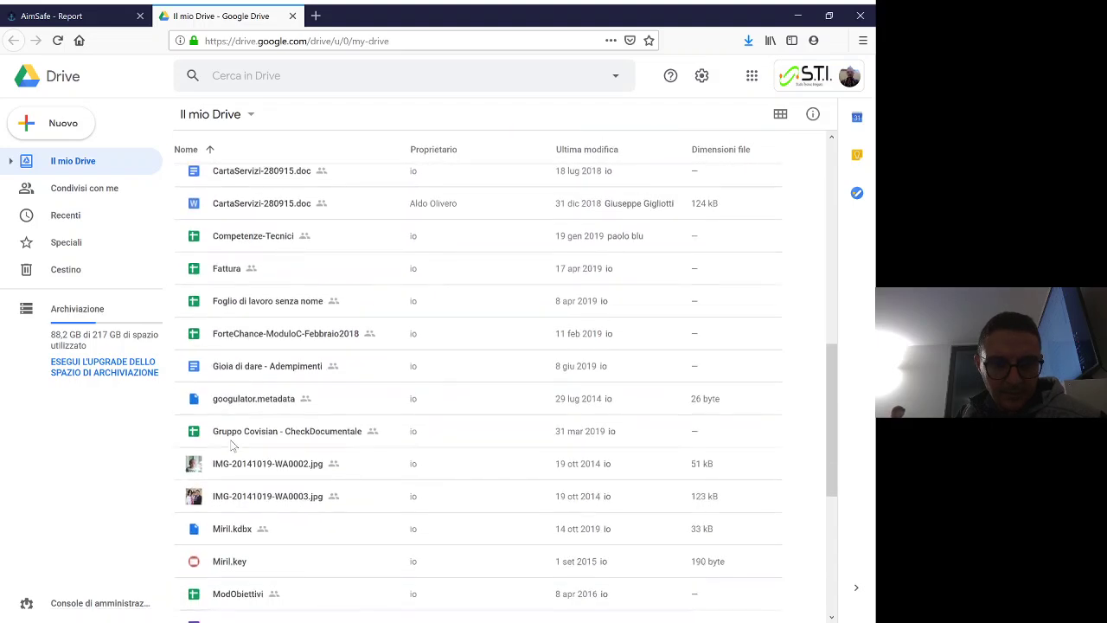
scroll(232, 447, "up", 12)
scroll(231, 447, "down", 4)
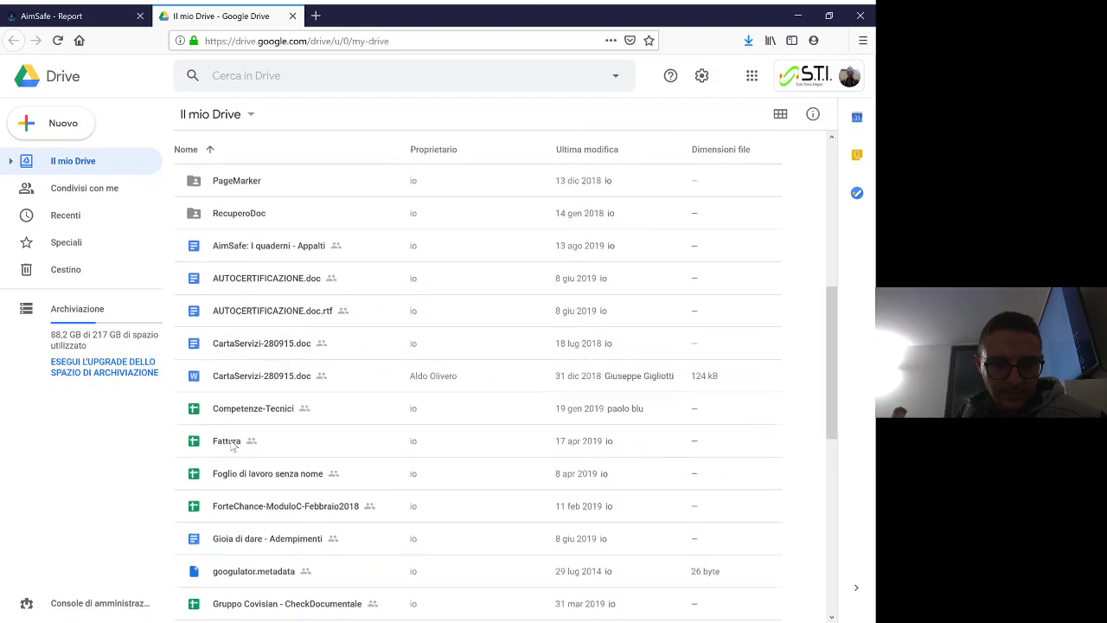
scroll(232, 447, "down", 6)
scroll(232, 446, "down", 4)
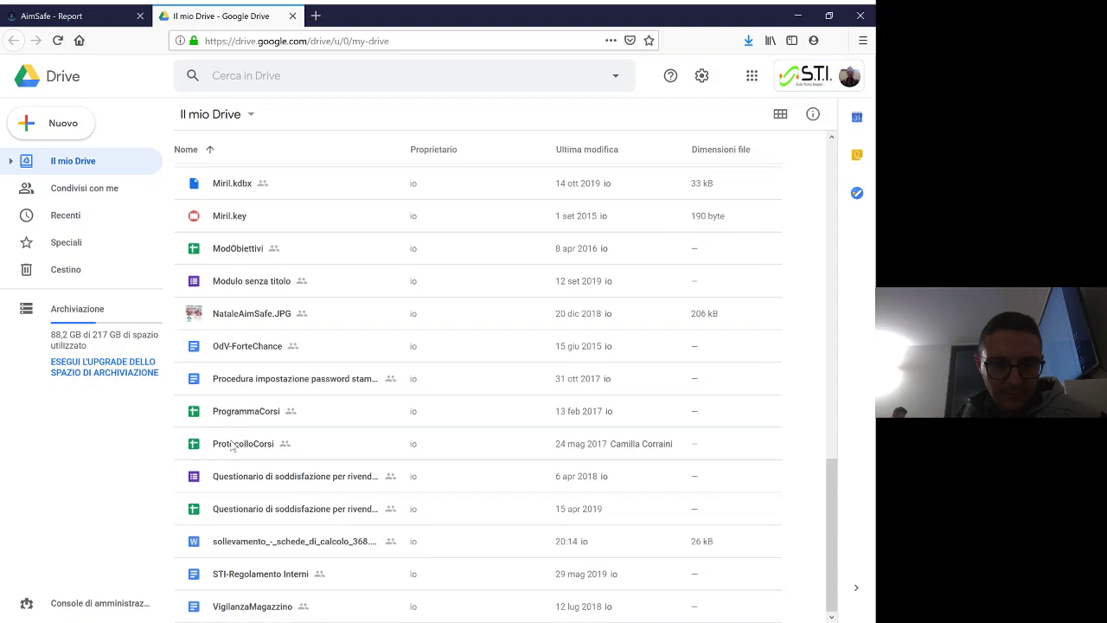
left_click(307, 543)
double_click(308, 543)
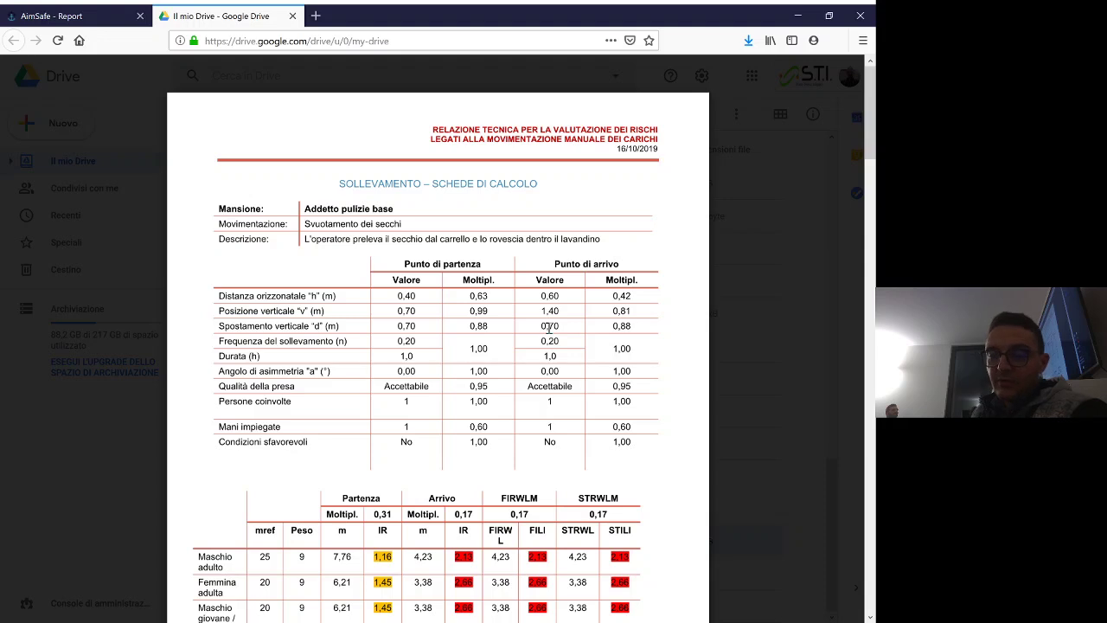
Examine the multipliers and the lifting indices per worker category in the Svuotamento dei secchi calculation sheet.
scroll(549, 327, "down", 3)
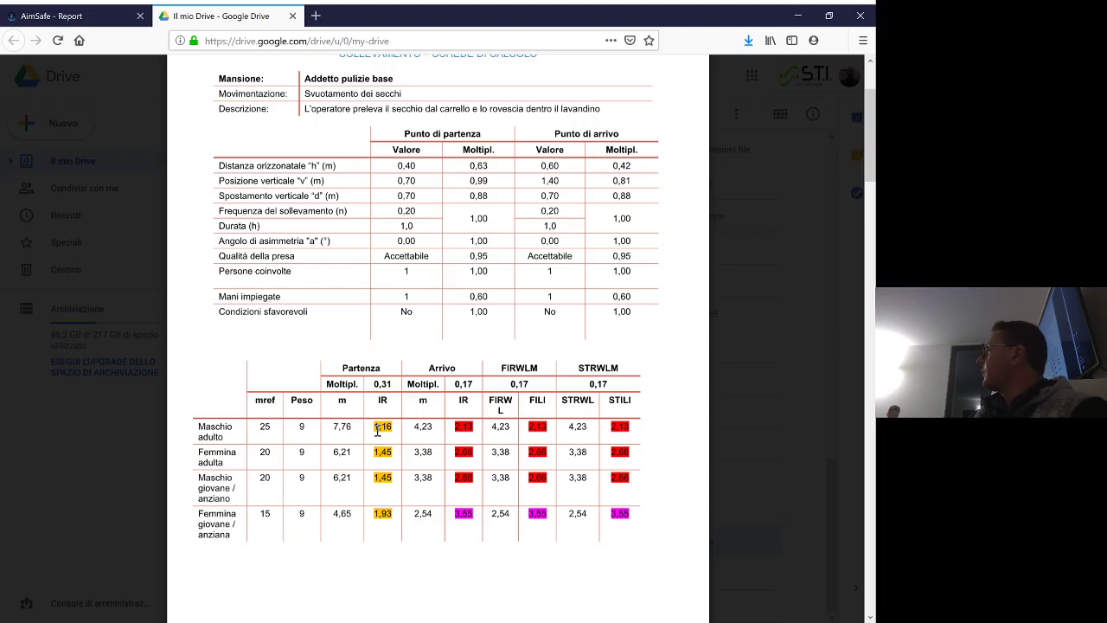
scroll(467, 415, "up", 2)
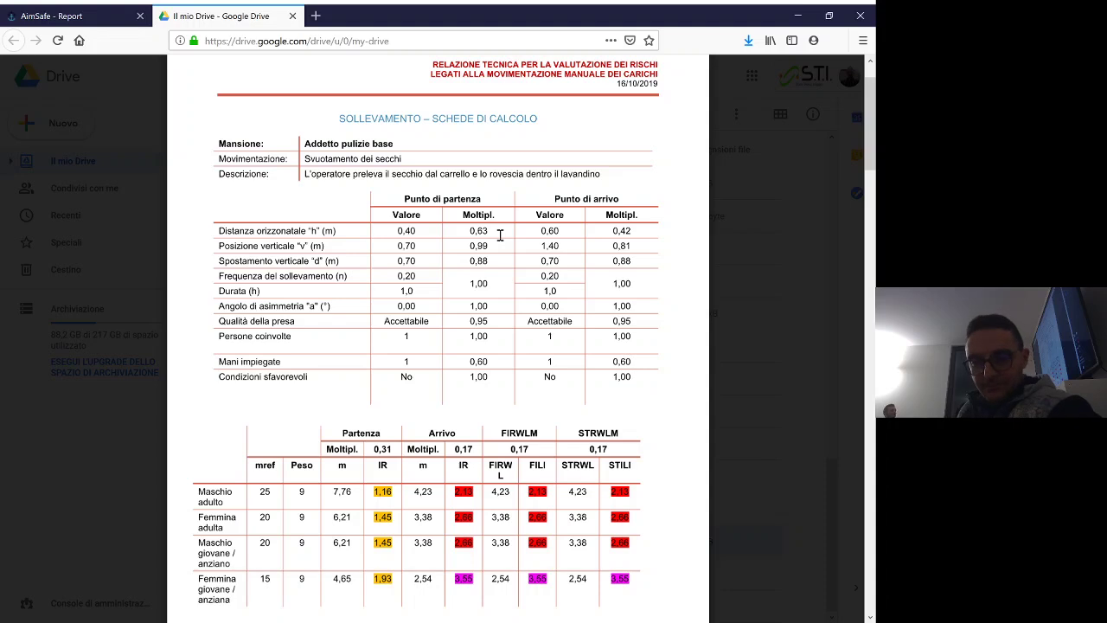
scroll(566, 397, "down", 1)
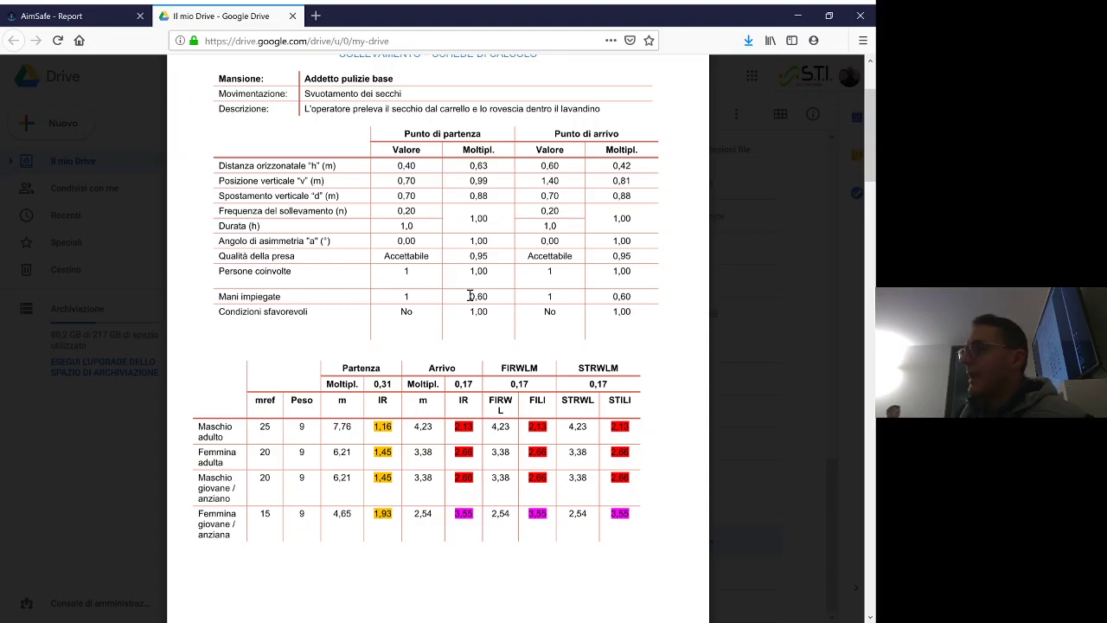
Switch back to AimSafe and open the list of Movimentazioni for the Ufficio di Pont Saint Martin site.
left_click(61, 15)
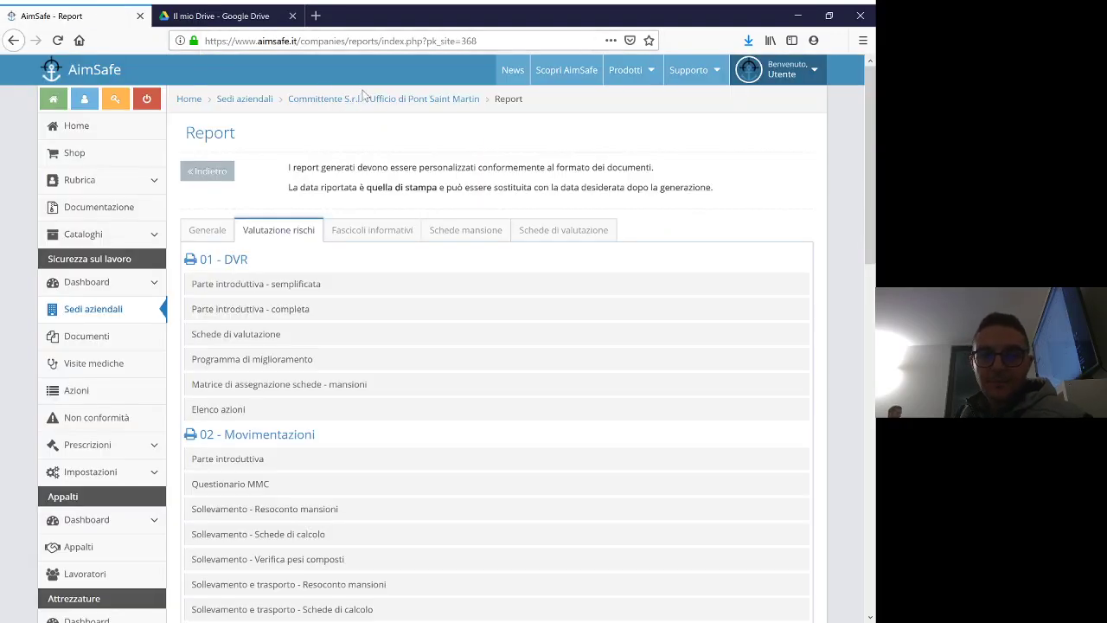
left_click(365, 98)
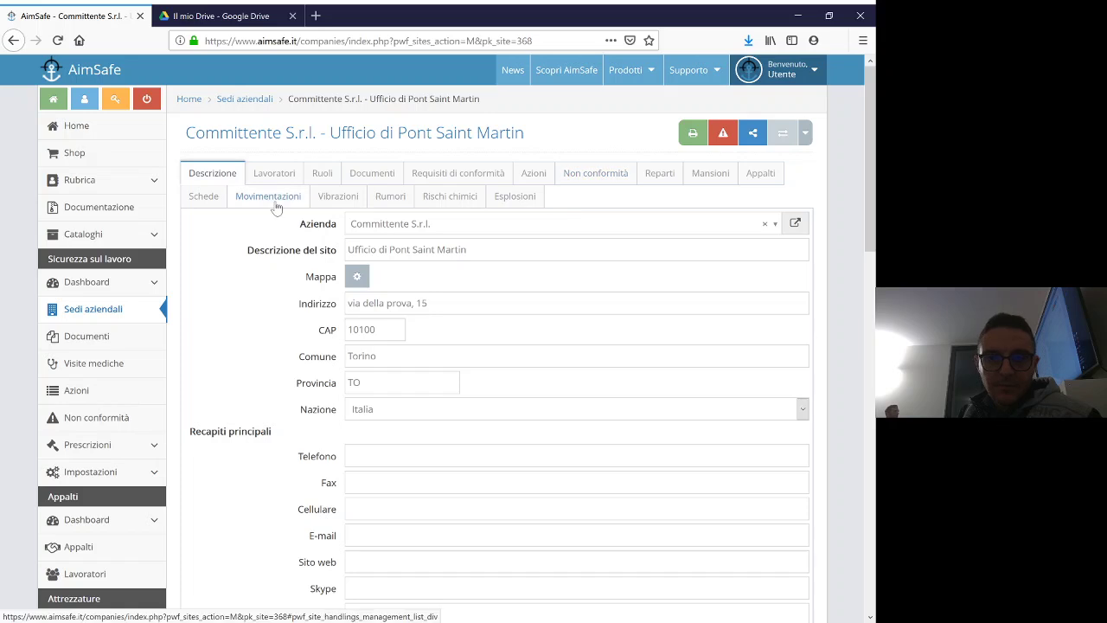
left_click(276, 205)
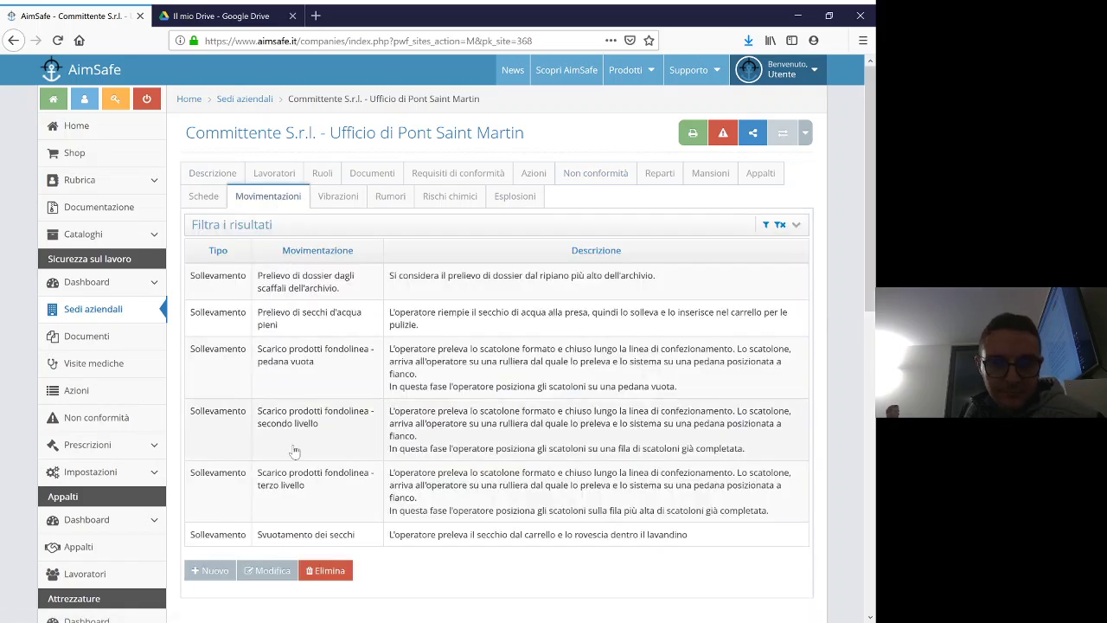
Set Mani to 2 for both Presa and Rilascio in the "Prelievo di secchi d'acqua pieni" lift and save it.
left_click(302, 327)
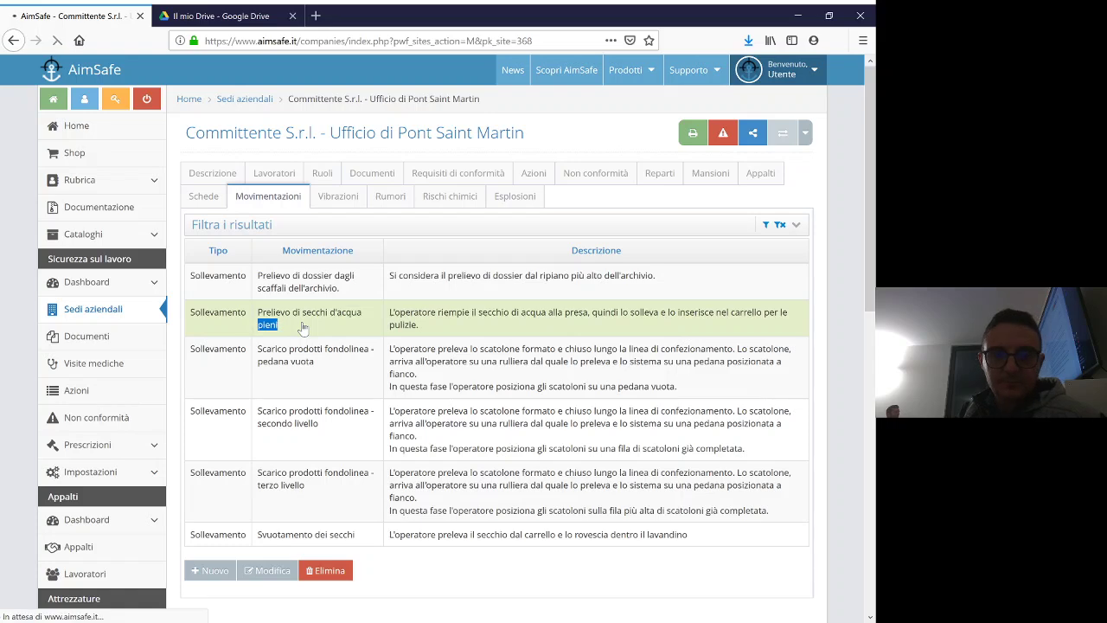
scroll(433, 522, "down", 5)
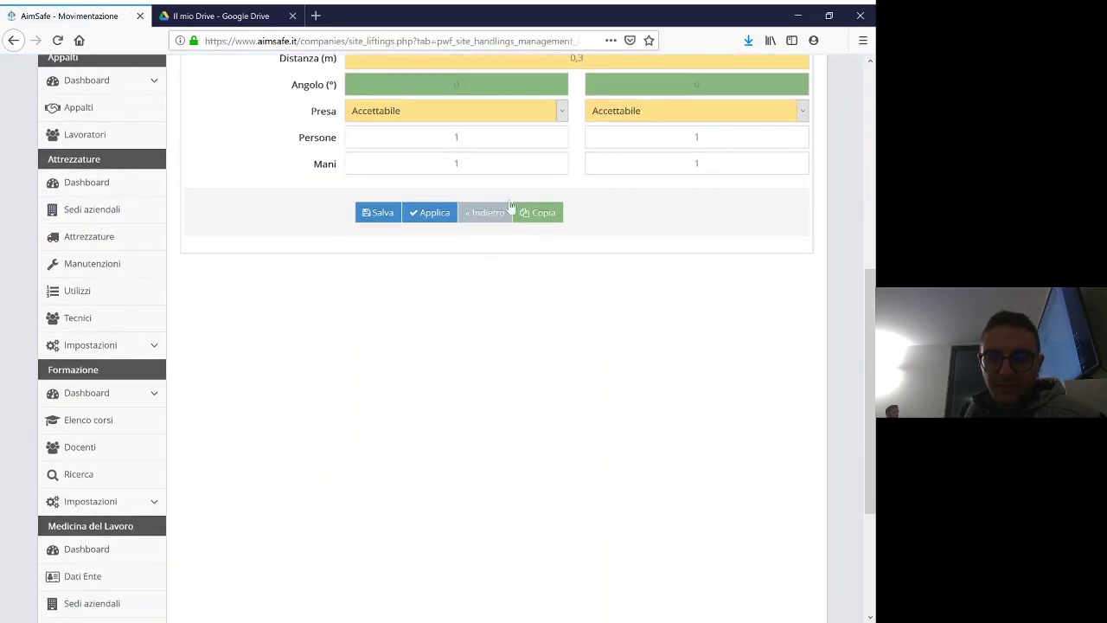
left_click(488, 159)
key("BackSpace")
type("2")
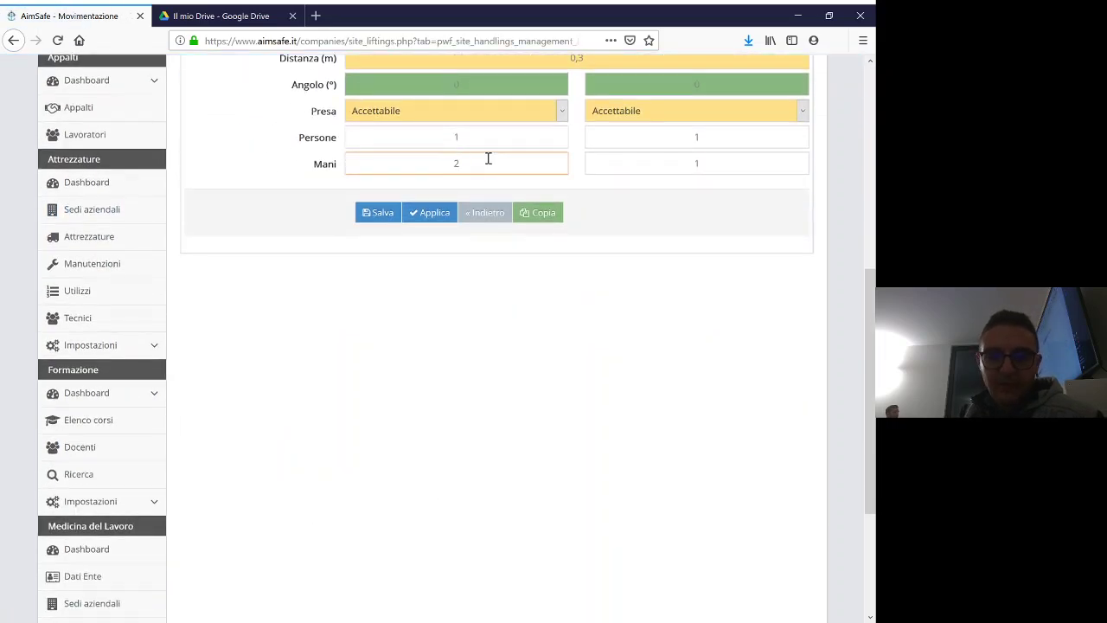
key("Tab")
type("2")
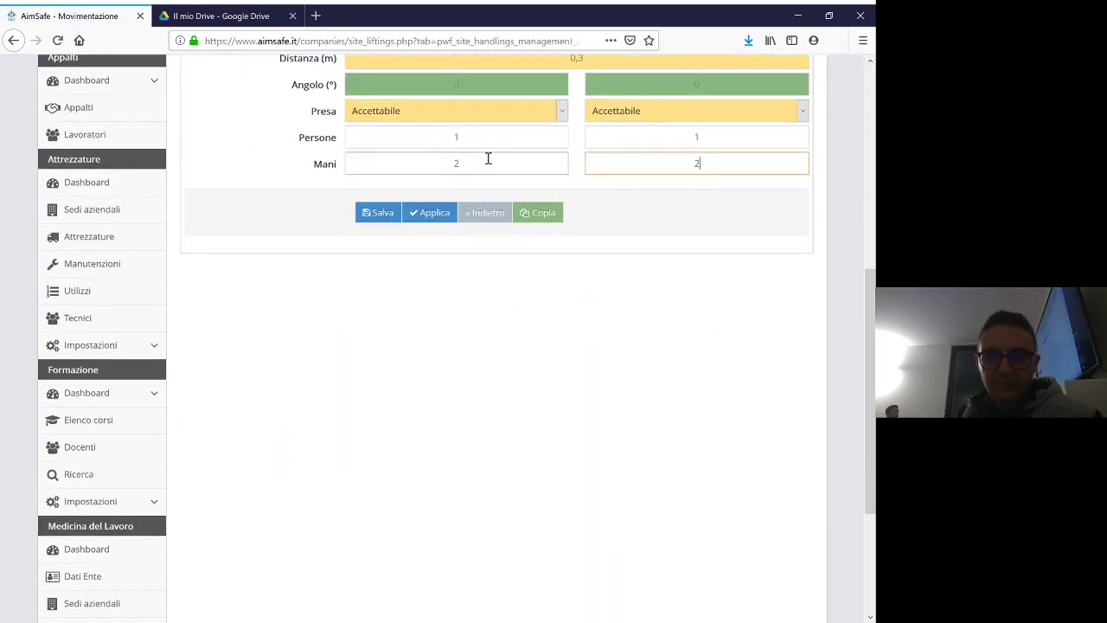
left_click(390, 214)
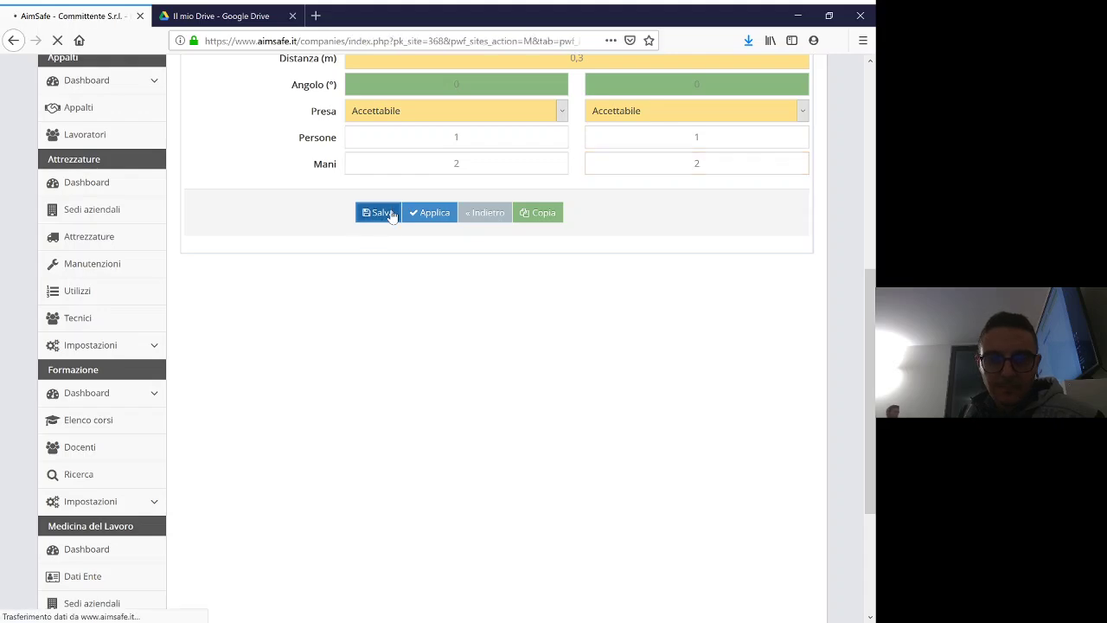
Set Mani to 2 for both Presa and Rilascio in the "Svuotamento dei secchi" lift and save it.
scroll(347, 416, "down", 3)
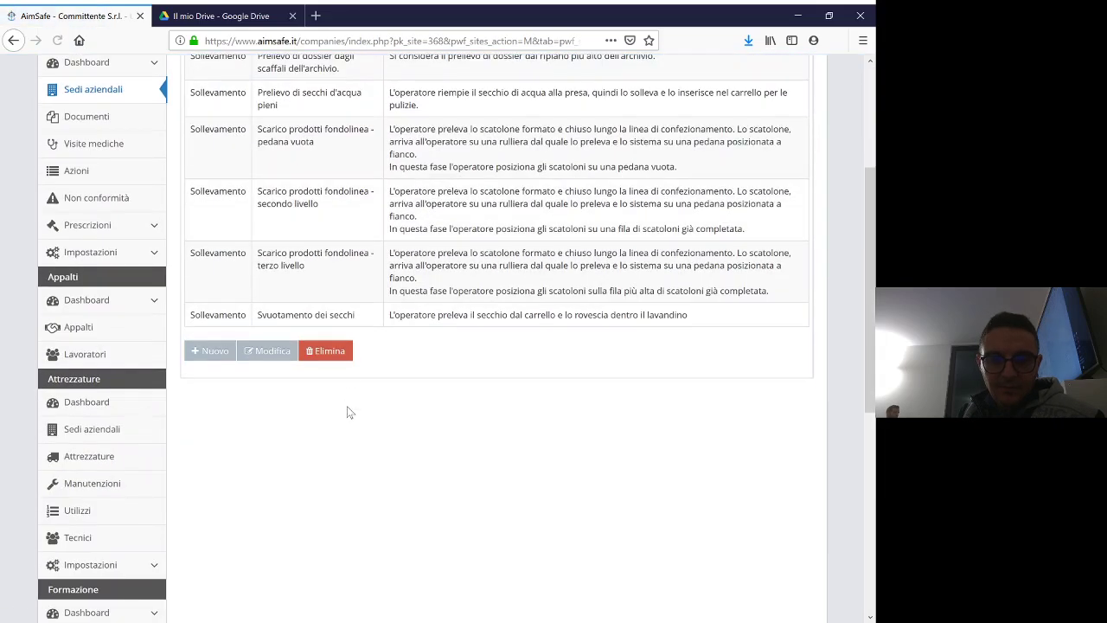
double_click(340, 315)
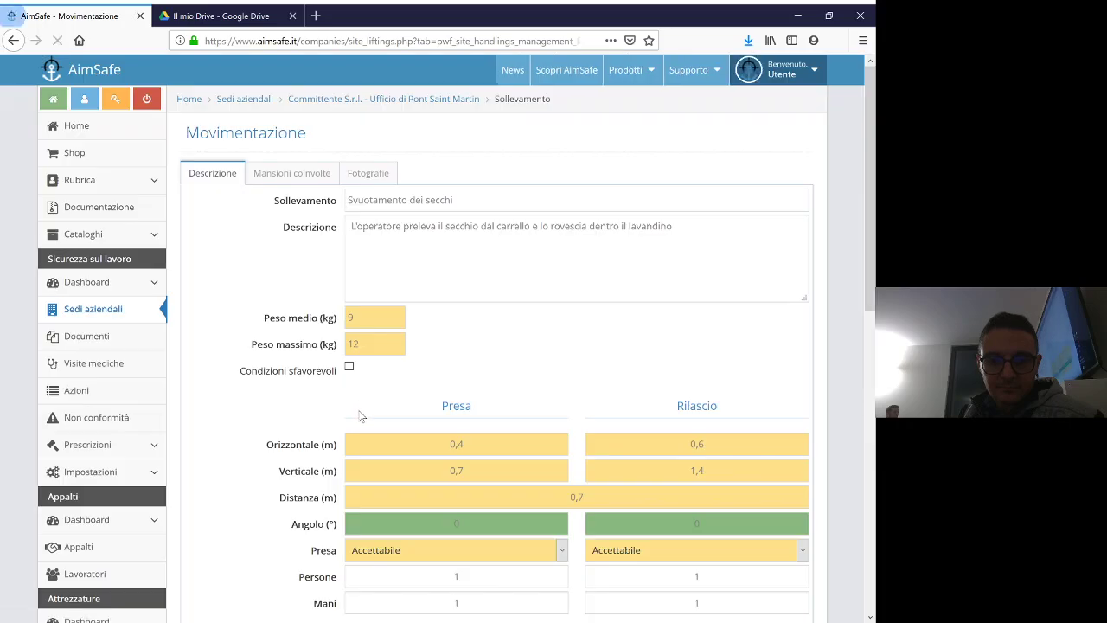
scroll(361, 416, "down", 5)
left_click(465, 316)
key("BackSpace")
type("2")
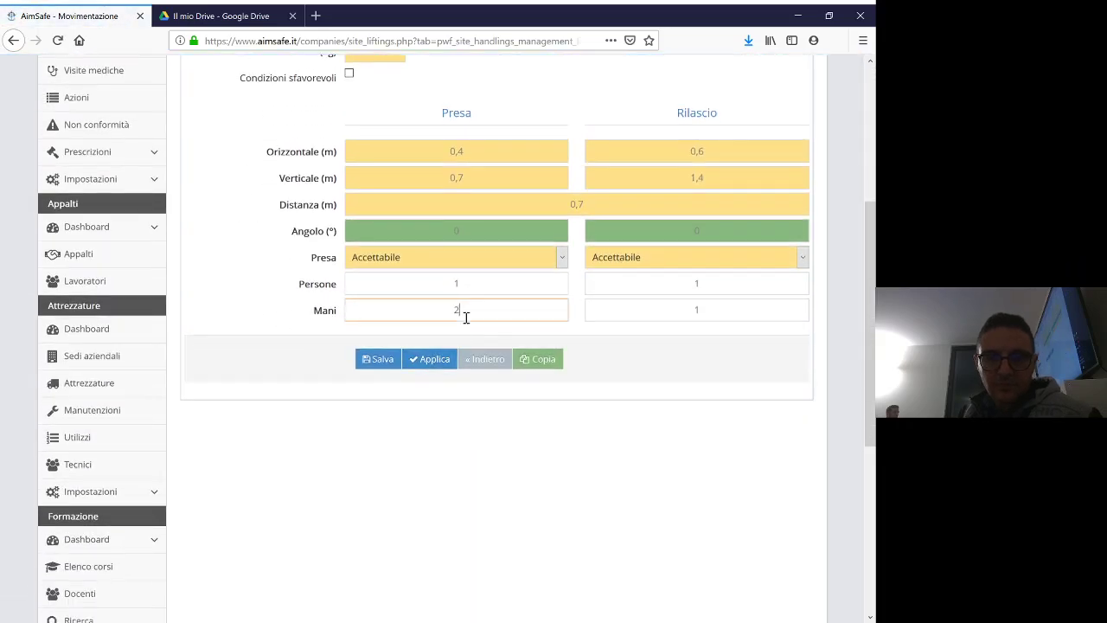
key("Tab")
type("2")
key("Tab")
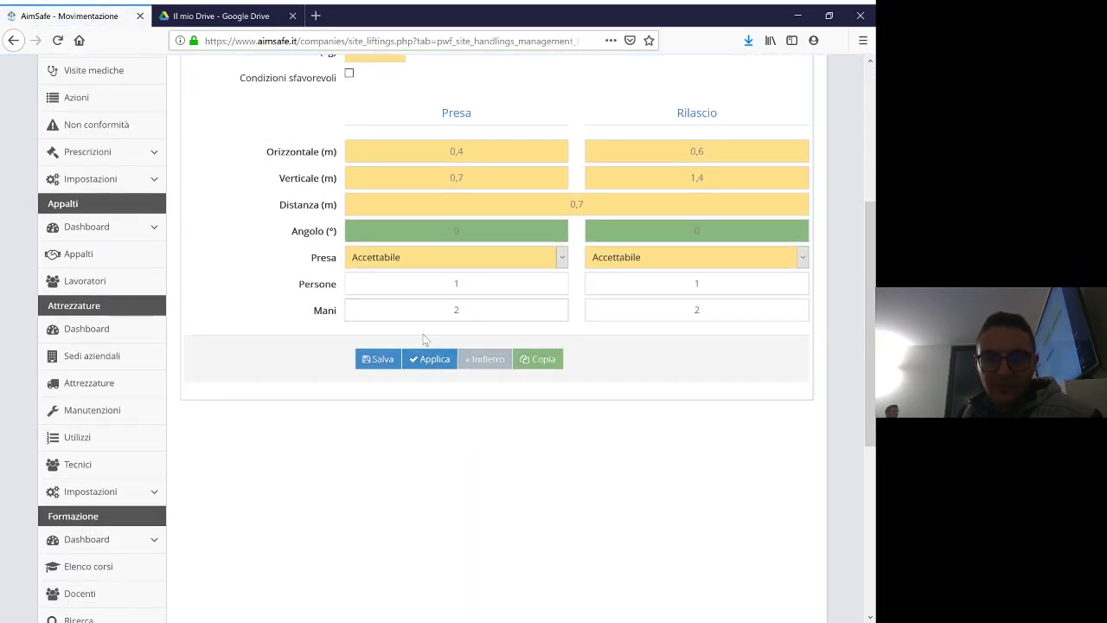
left_click(377, 358)
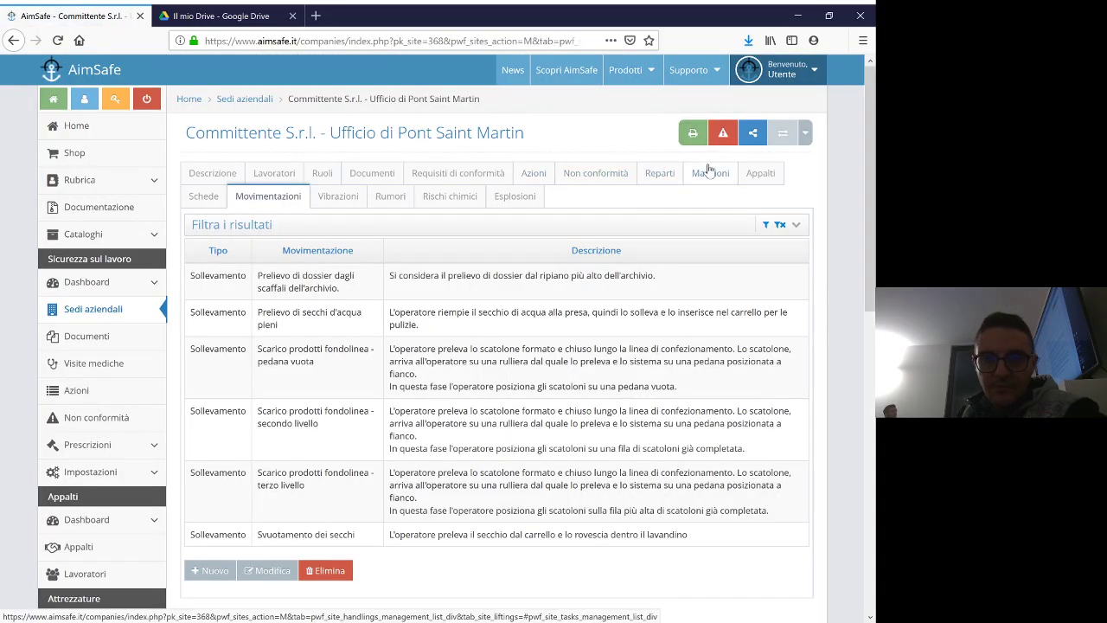
Check the lifting indices of the "Addetto pulizie base" job role.
left_click(711, 173)
double_click(377, 277)
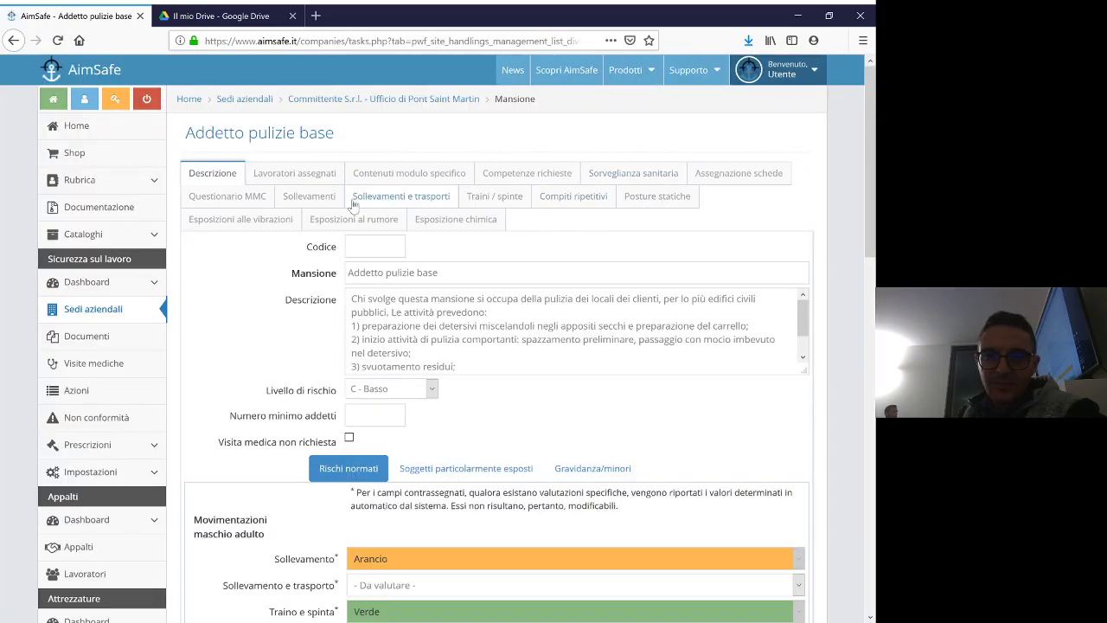
left_click(303, 199)
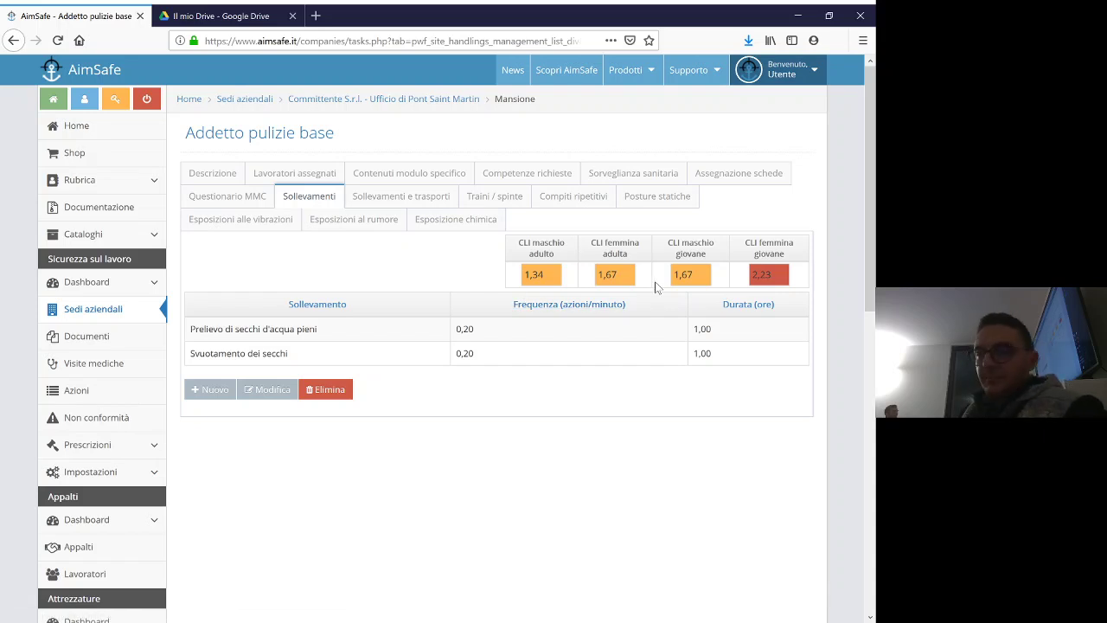
Review both lifting calculation sheets for "Addetto pulizie base" in Google Drive, then close the report preview.
left_click(235, 16)
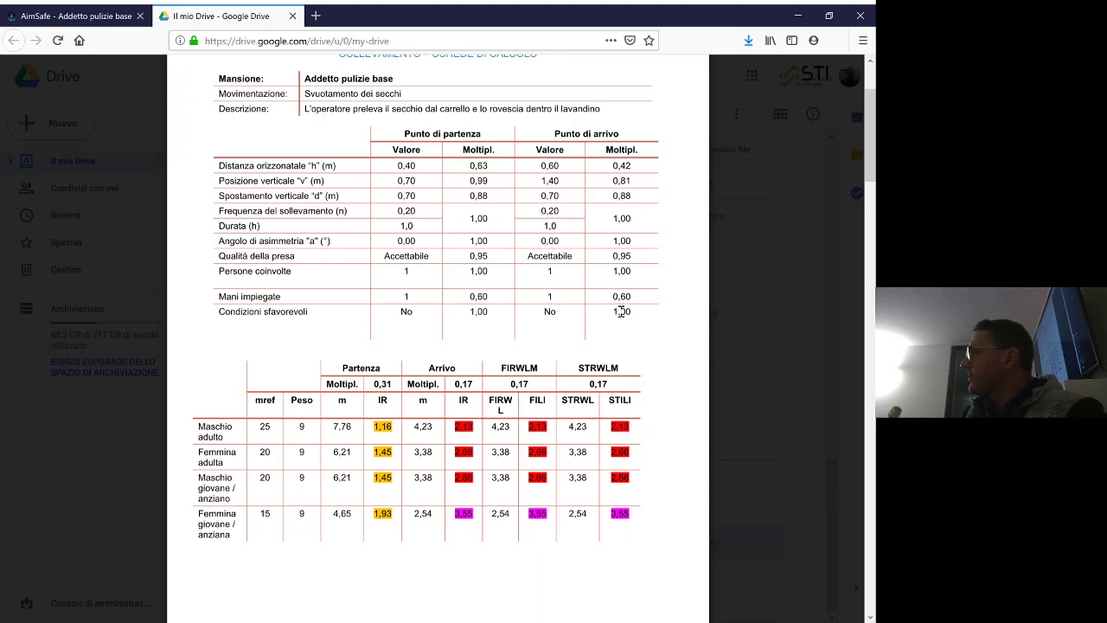
scroll(621, 312, "down", 8)
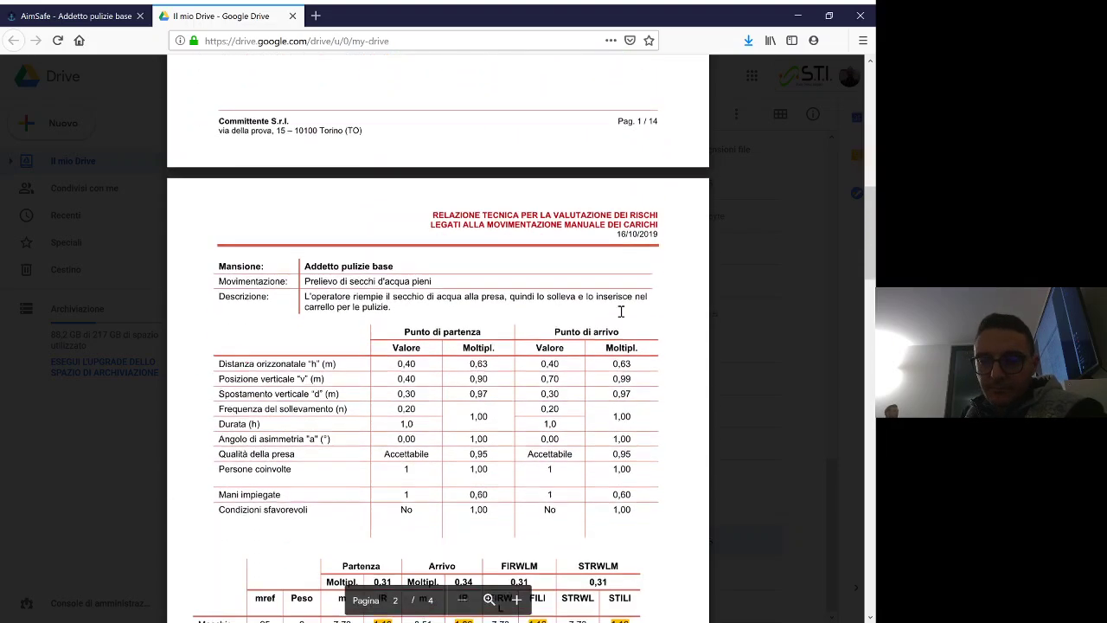
scroll(621, 312, "down", 2)
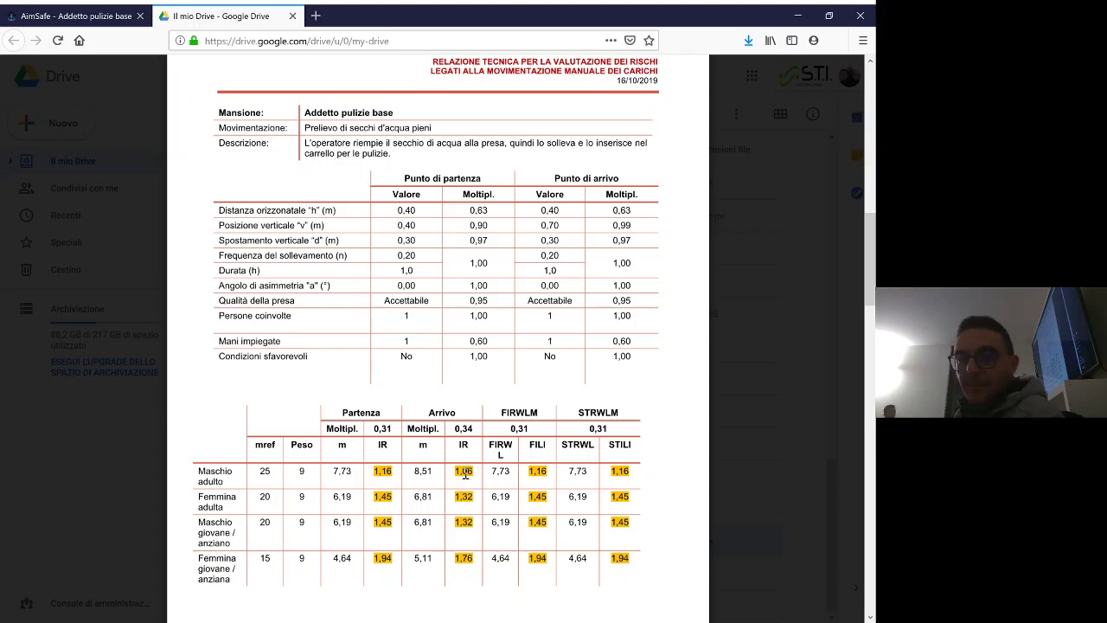
scroll(464, 475, "up", 6)
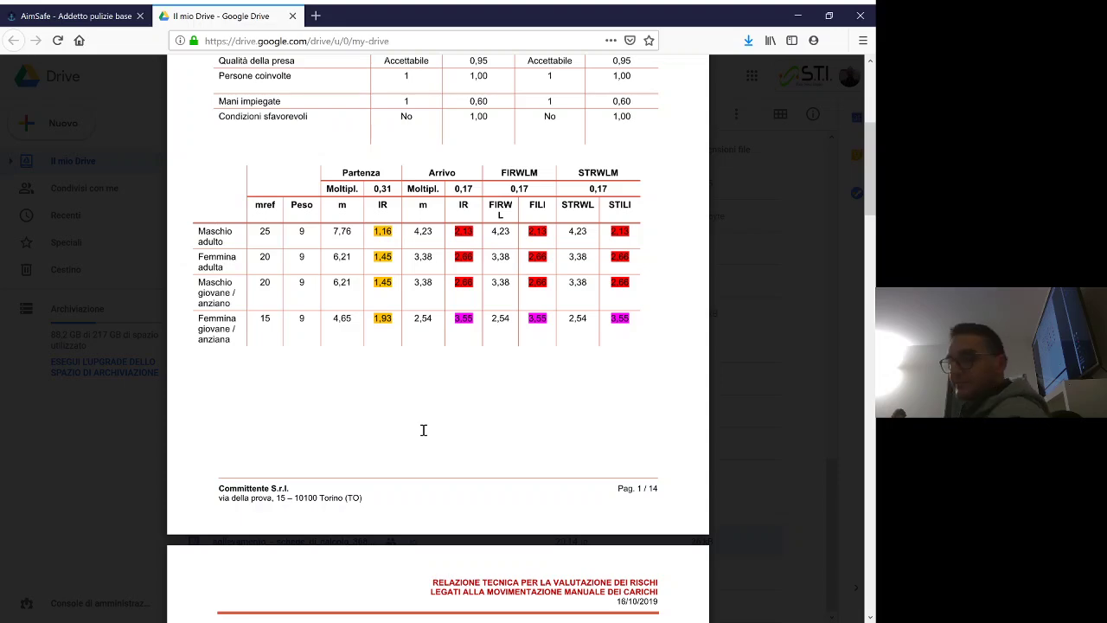
left_click(26, 75)
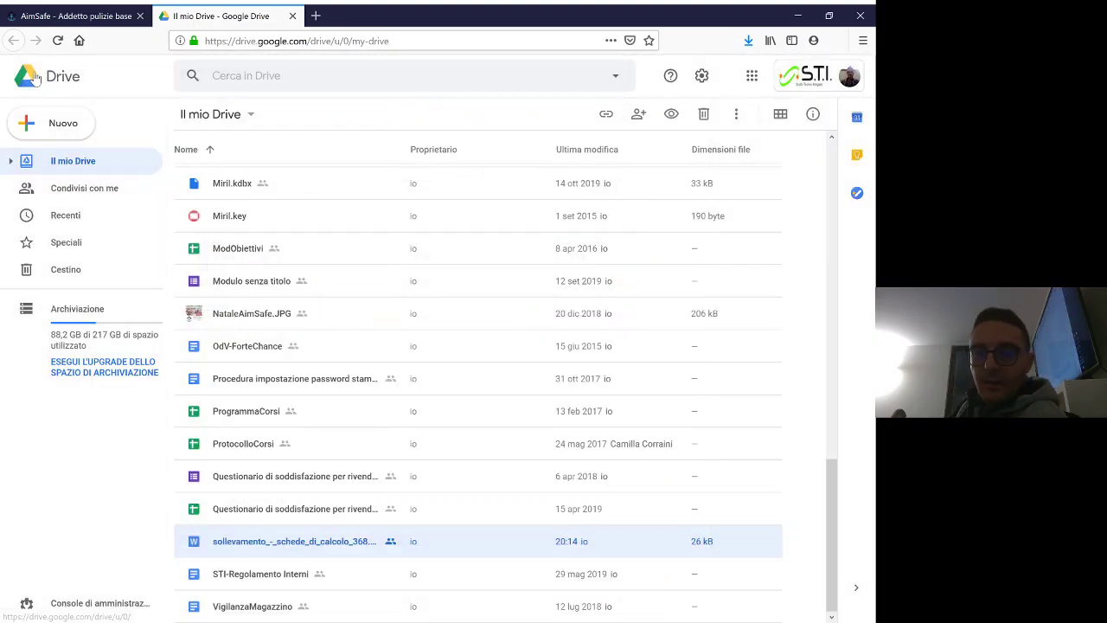
Return to AimSafe and view the blank lifting-and-transport entry form for "Addetto pulizie base", leaving it without saving.
left_click(60, 15)
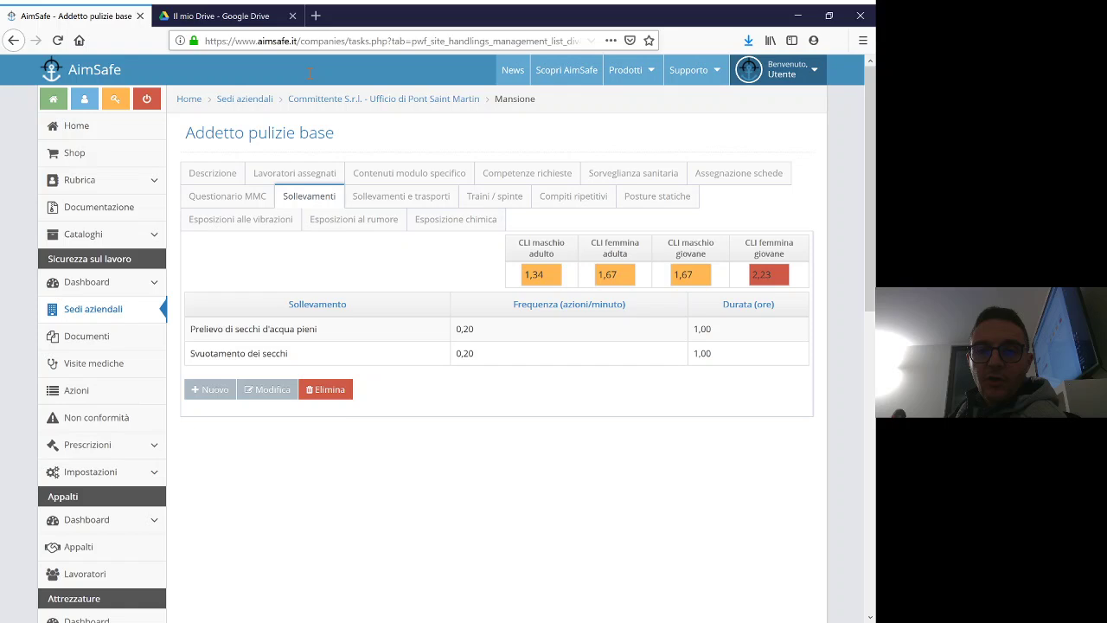
left_click(438, 193)
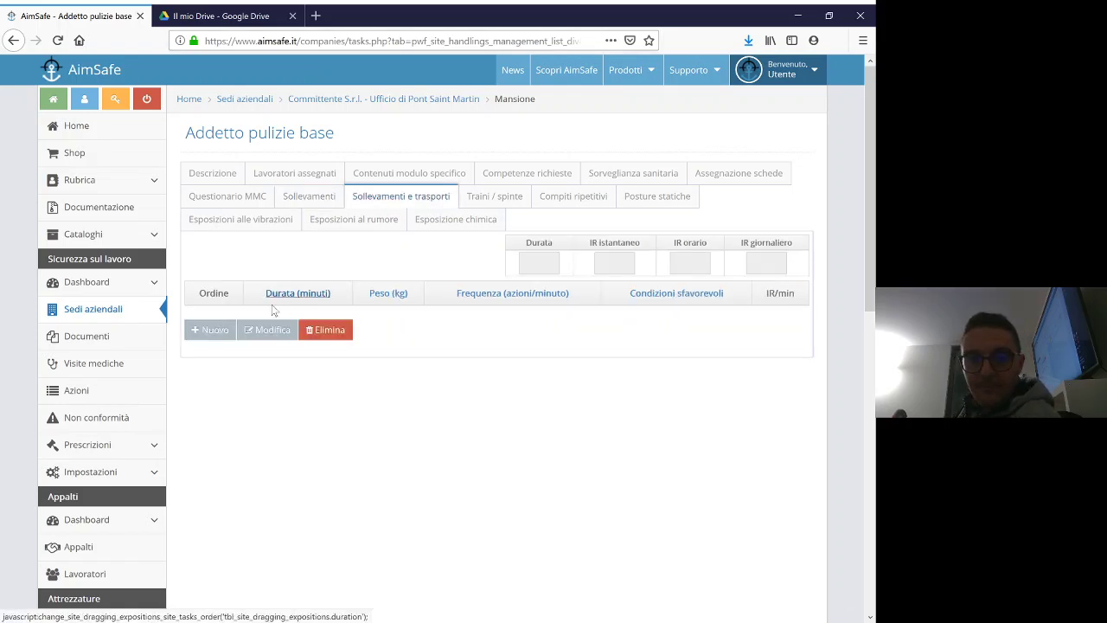
left_click(216, 332)
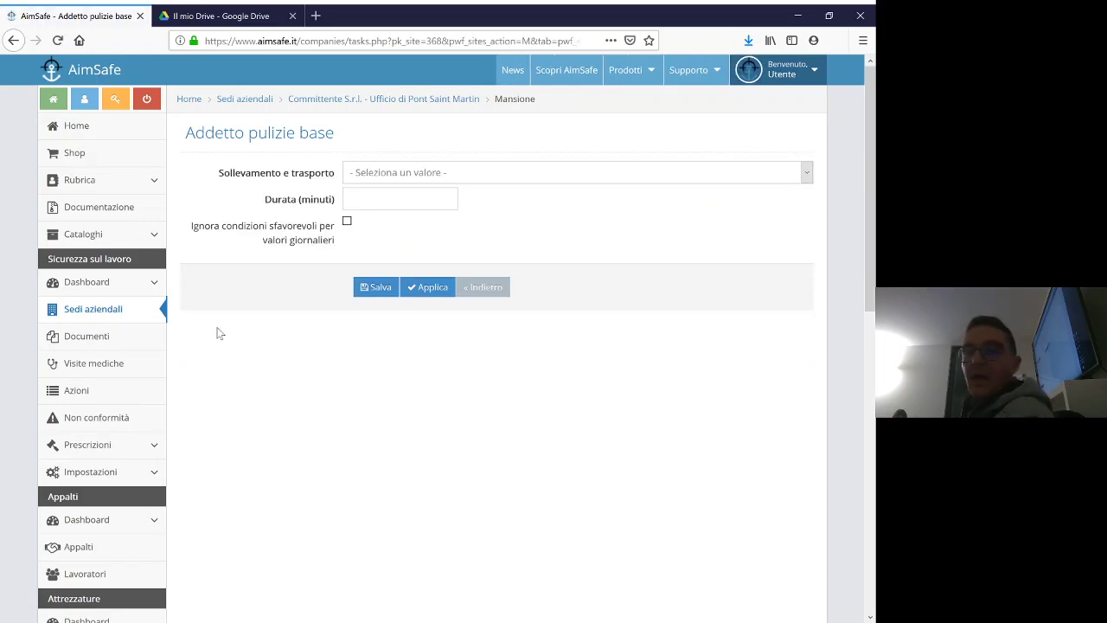
left_click(490, 287)
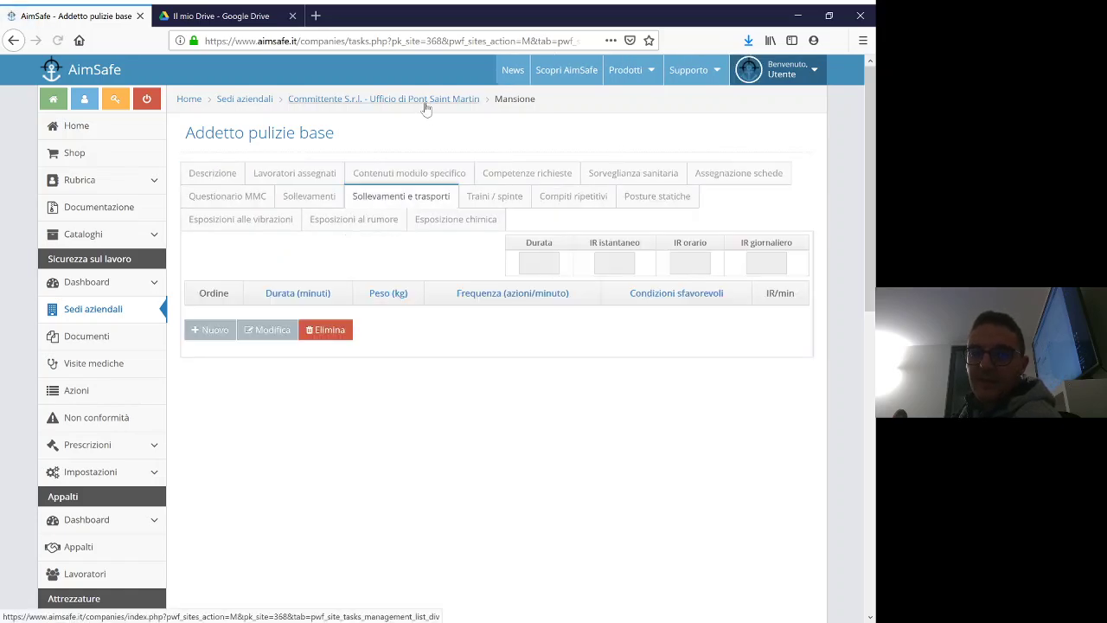
Open the site's "Prelievo di secchi d'acqua pieni" lift and set Persone to 2 for both Presa and Rilascio.
left_click(425, 101)
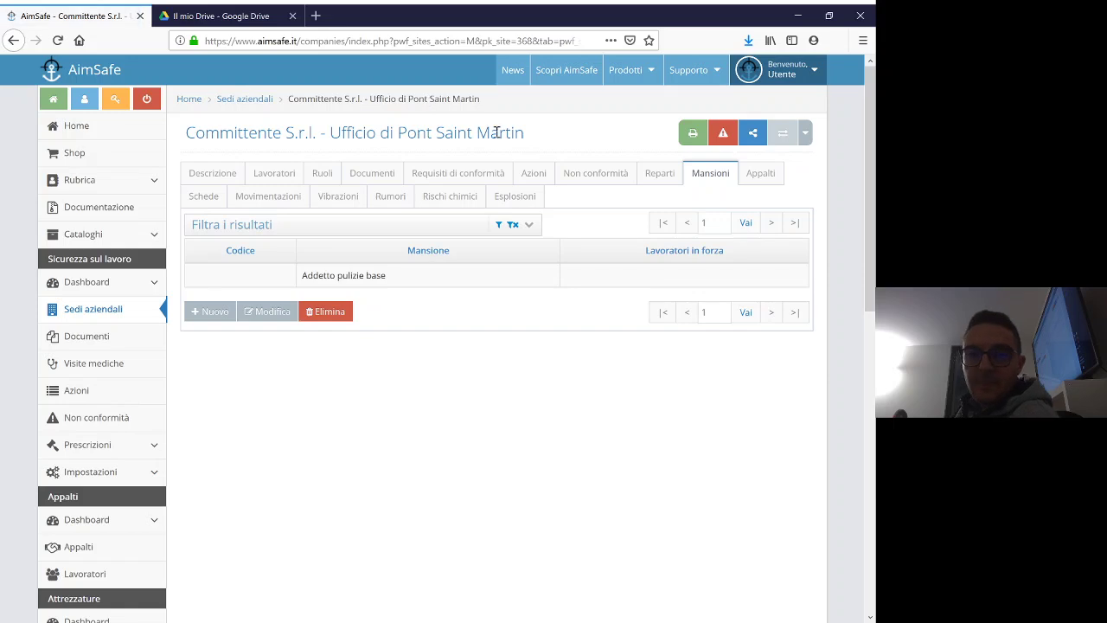
left_click(286, 206)
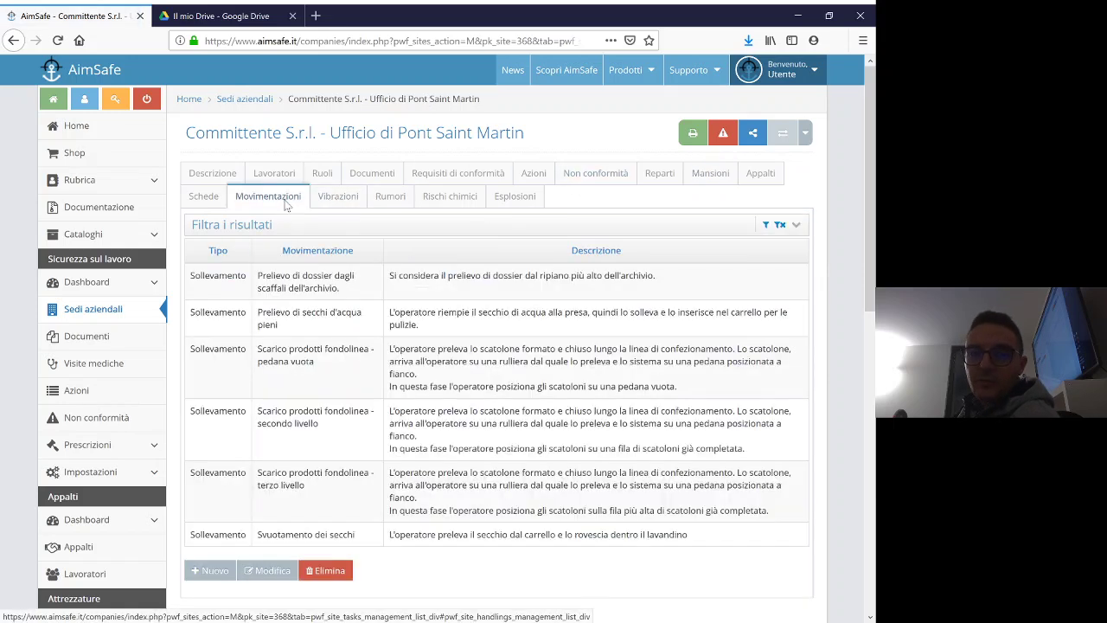
double_click(305, 317)
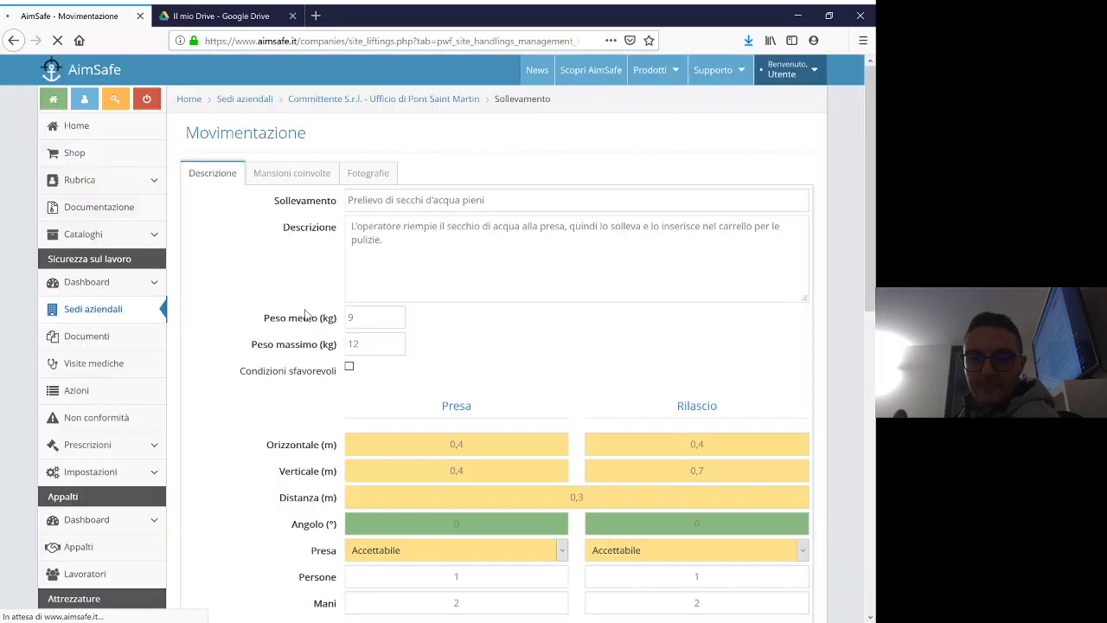
scroll(472, 395, "down", 5)
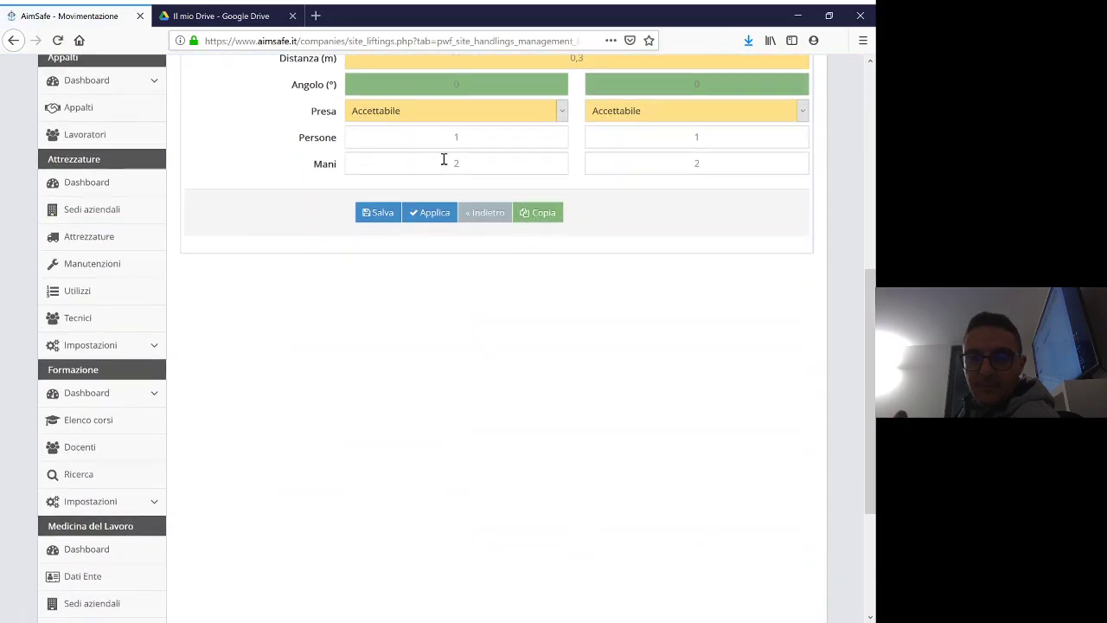
left_click(477, 139)
key("BackSpace")
type("2")
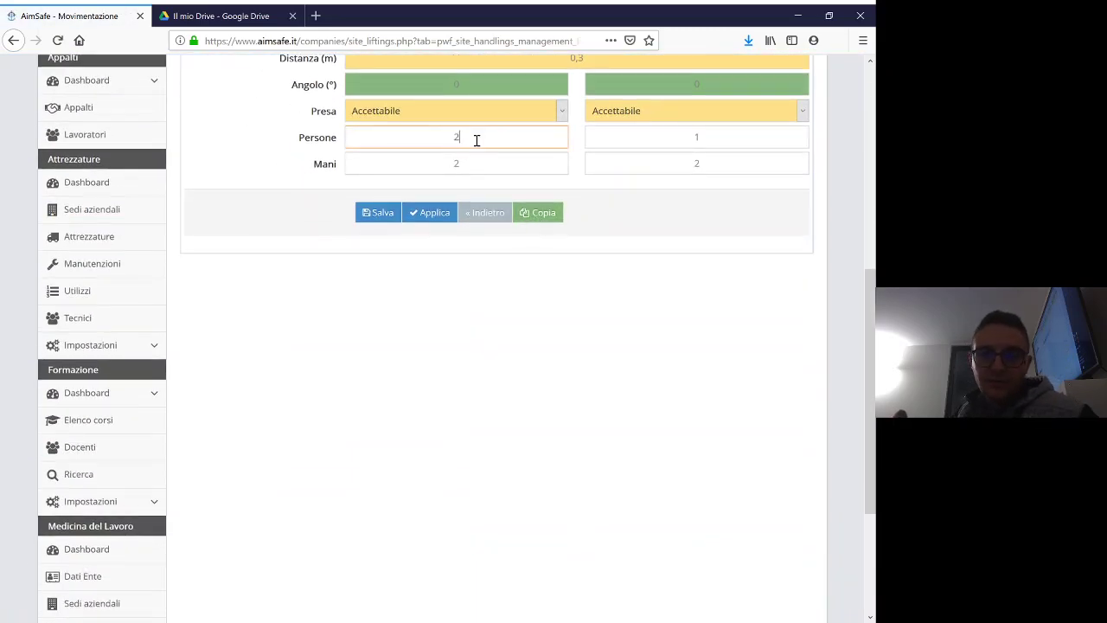
key("Tab")
key("Tab")
Set the lift's average weight to 4,5 kg and its maximum weight to 6 kg.
scroll(460, 187, "up", 3)
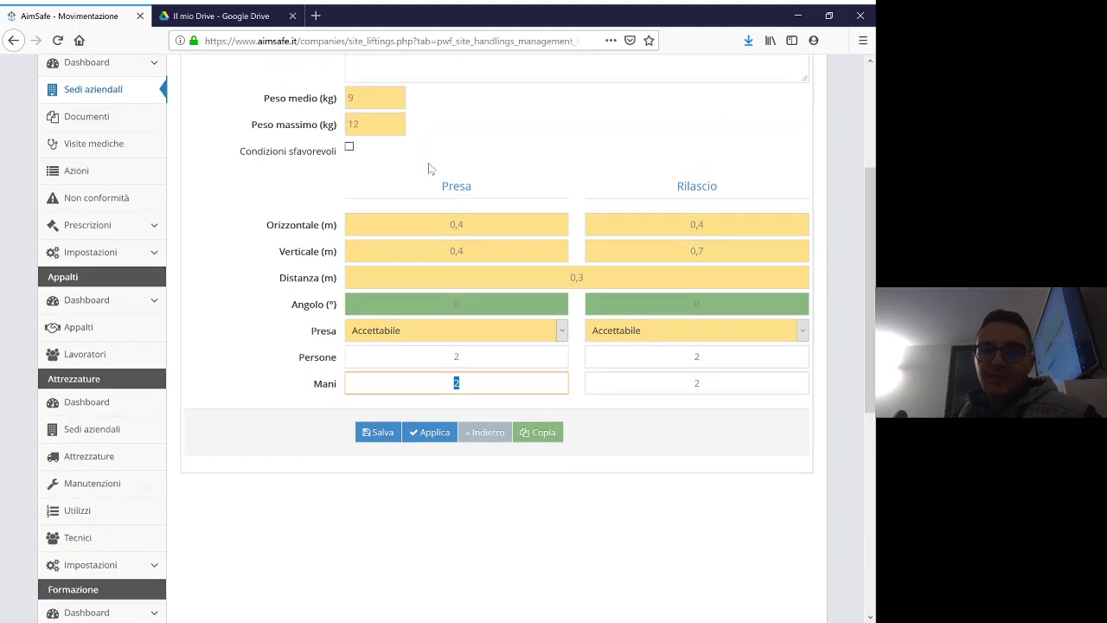
scroll(398, 166, "up", 1)
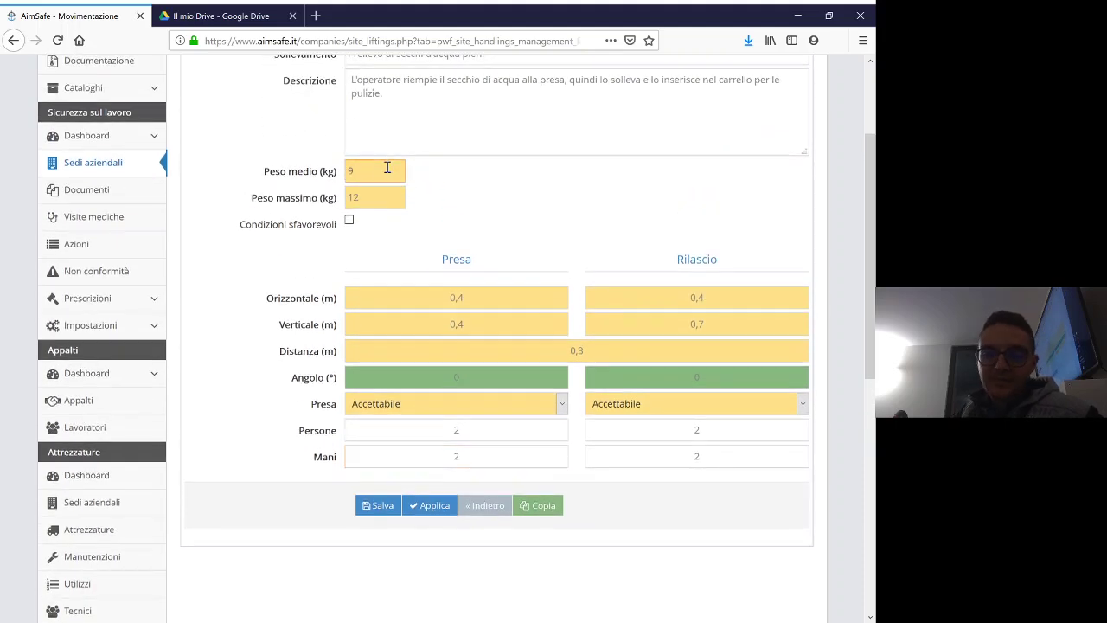
type("4,5")
key("Tab")
type("6")
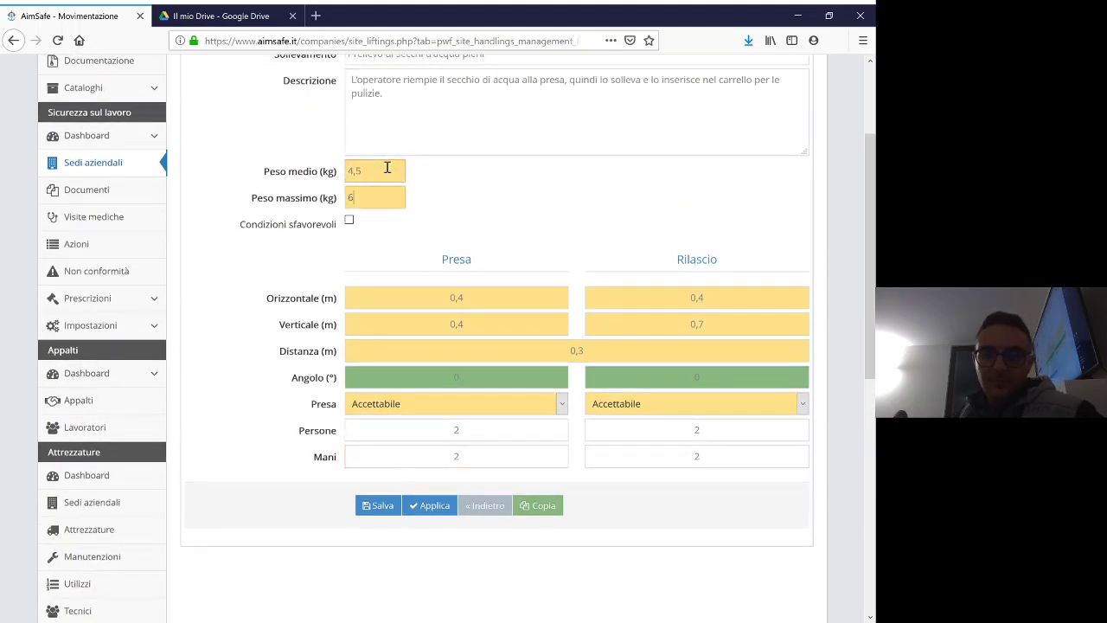
key("Tab")
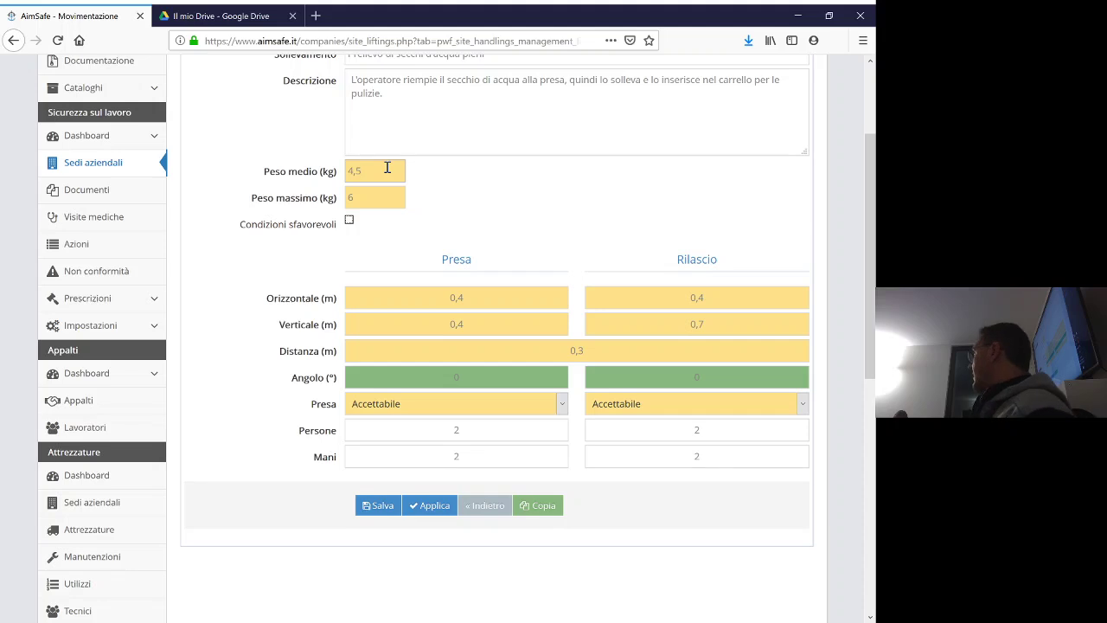
Set Persone to 1 for both Presa and Rilascio of the full water bucket lift.
scroll(383, 169, "down", 3)
left_click(456, 283)
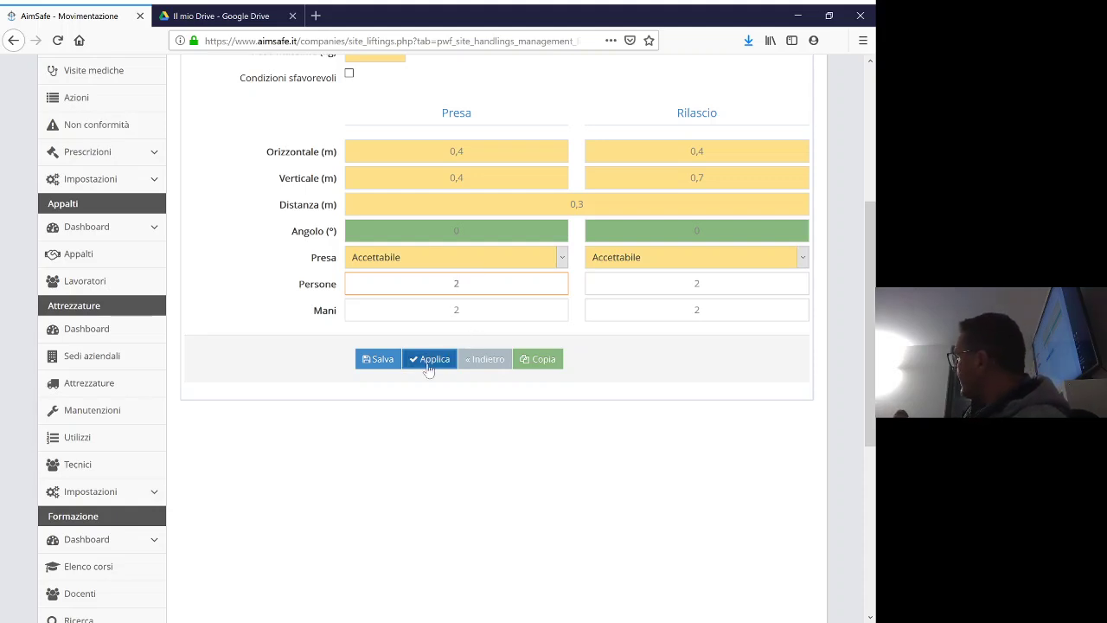
key("BackSpace")
type("1")
key("Tab")
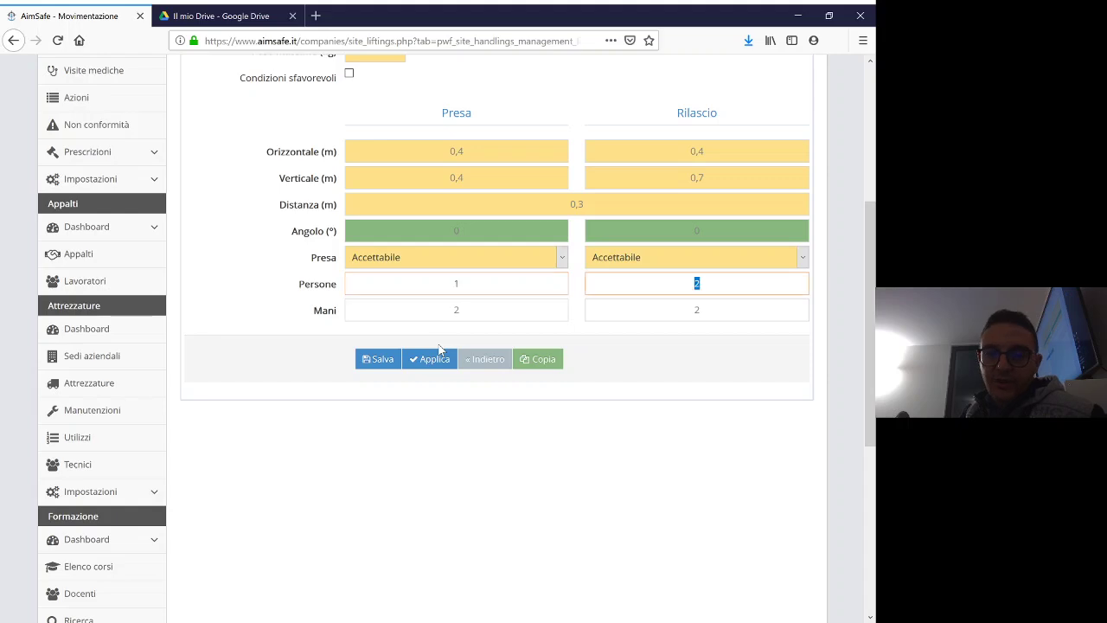
type("1")
key("Tab")
Set Persone back to 2 for both Presa and Rilascio of the full water bucket lift.
scroll(406, 299, "up", 3)
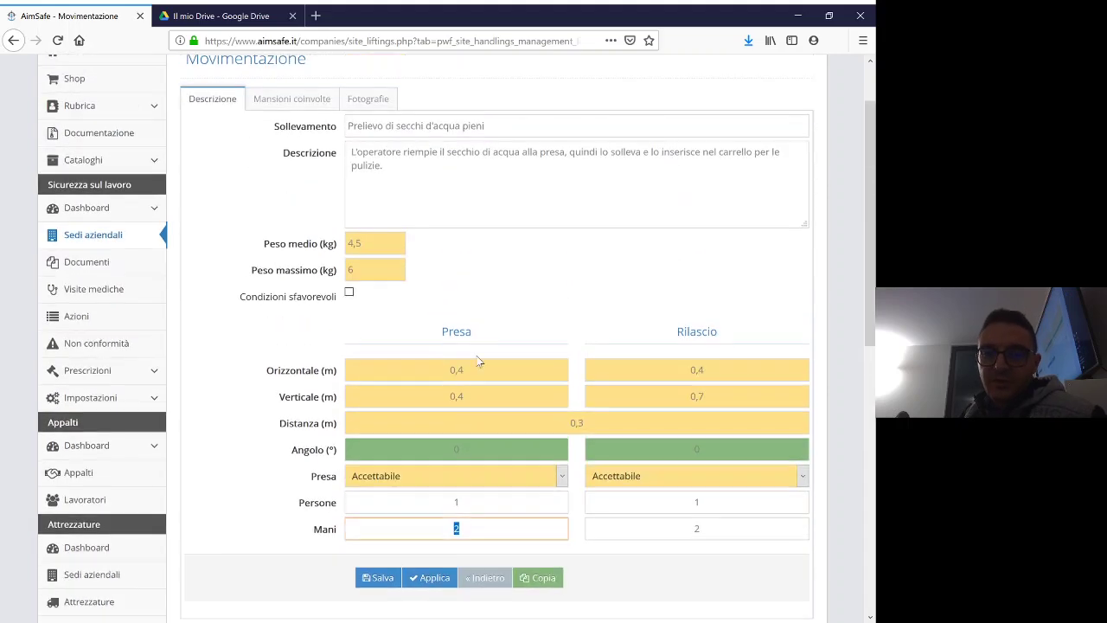
left_click(479, 497)
key("BackSpace")
type("2")
key("Tab")
type("2")
key("Tab")
scroll(459, 281, "down", 1)
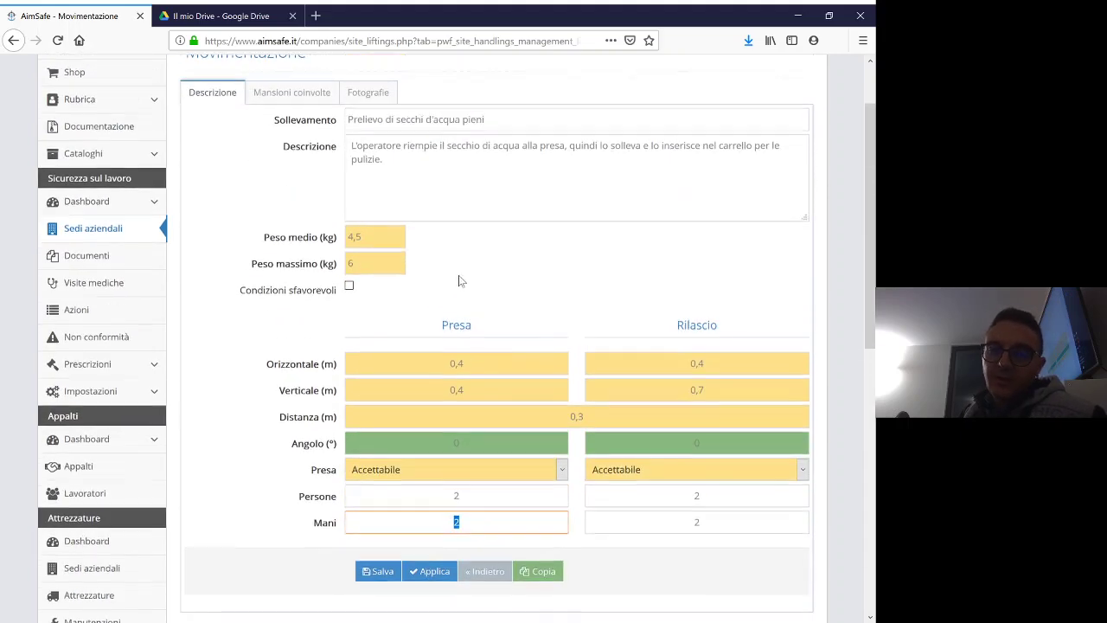
Set the full water bucket lift's average weight to 9 kg and maximum weight to 12 kg, and save it.
scroll(459, 282, "down", 2)
left_click(326, 171)
type("9")
key("Tab")
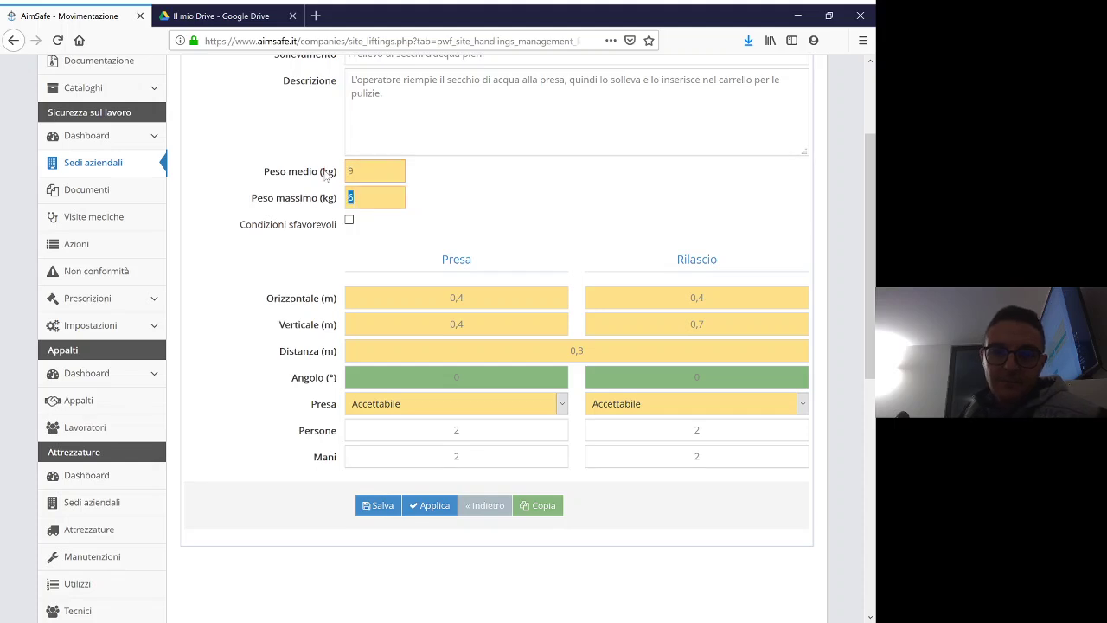
type("12")
key("Tab")
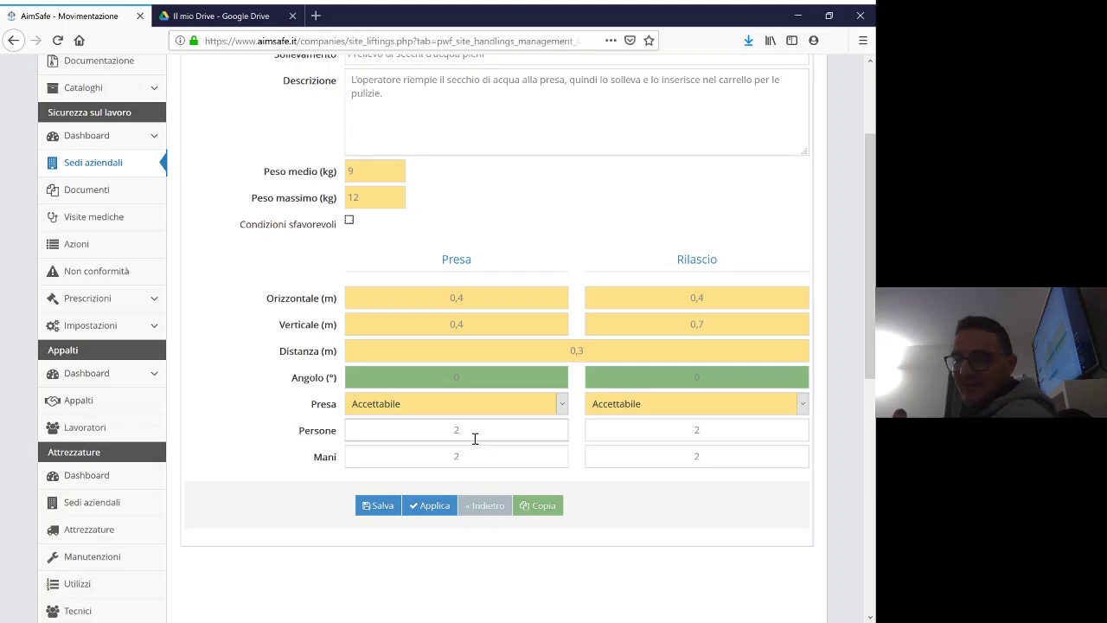
left_click(380, 508)
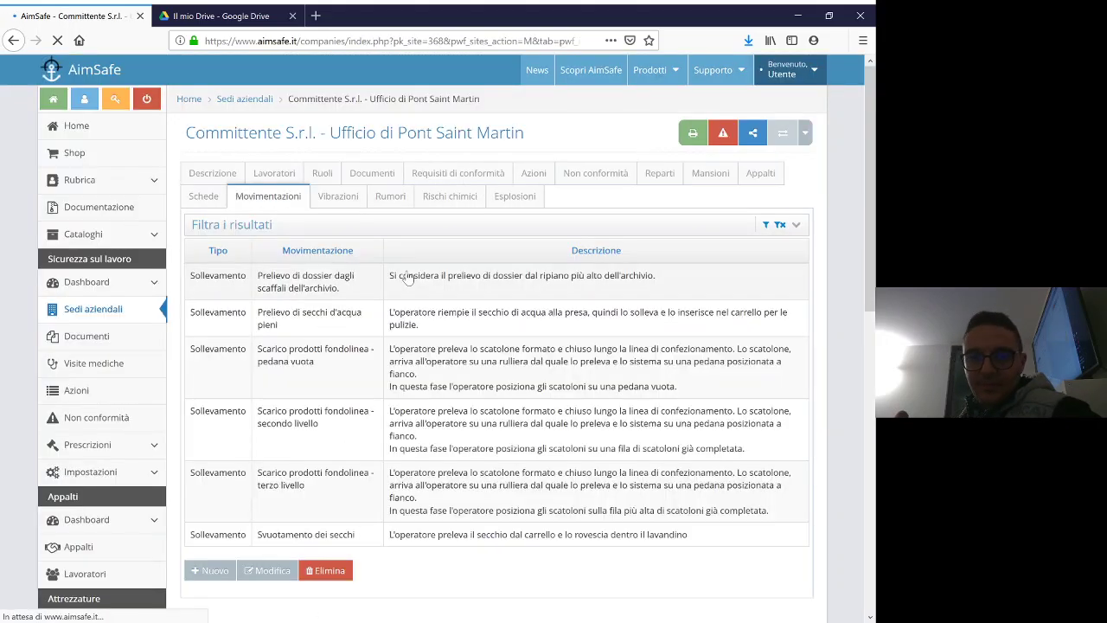
Add a new site handling of type "Sollevamento e trasporto" with "Carico dei secchi" as its Punto di misurazione.
left_click(216, 577)
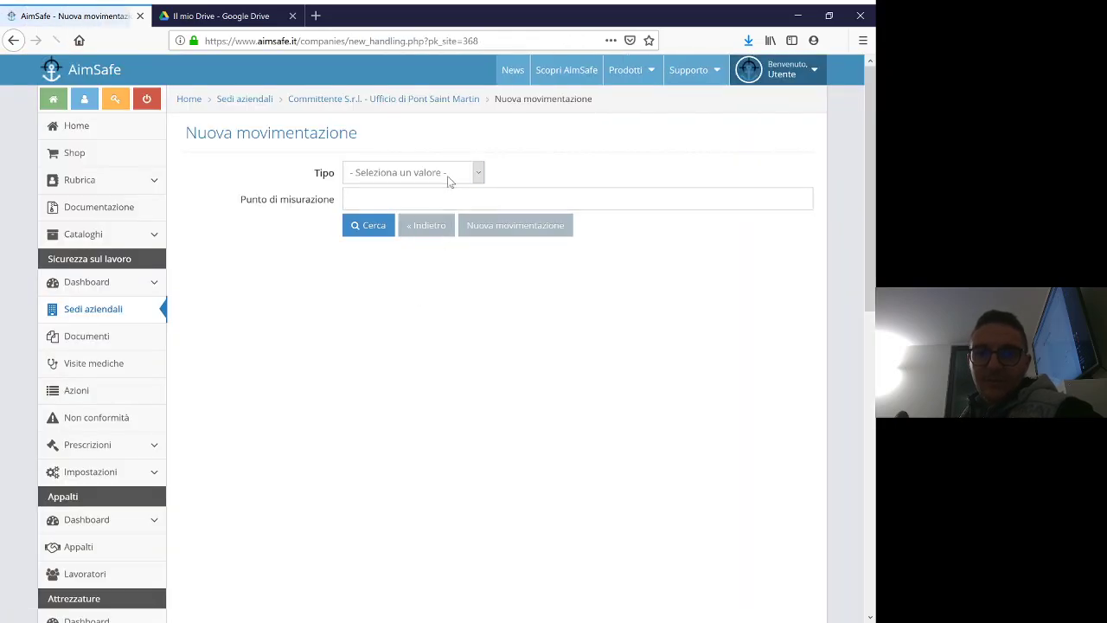
left_click(448, 179)
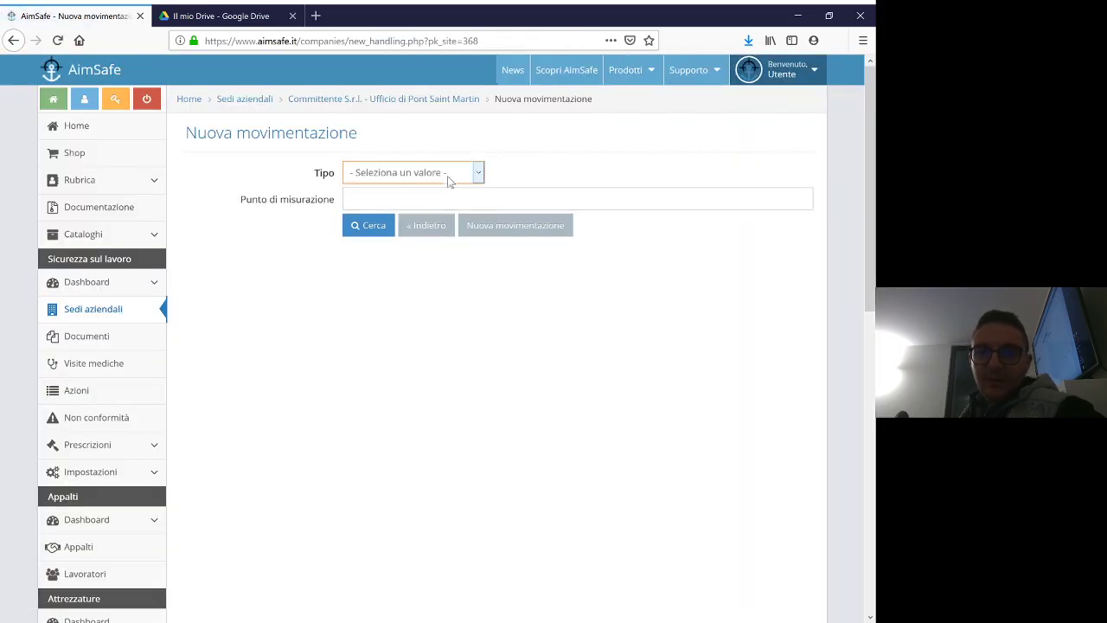
left_click(427, 221)
left_click(425, 201)
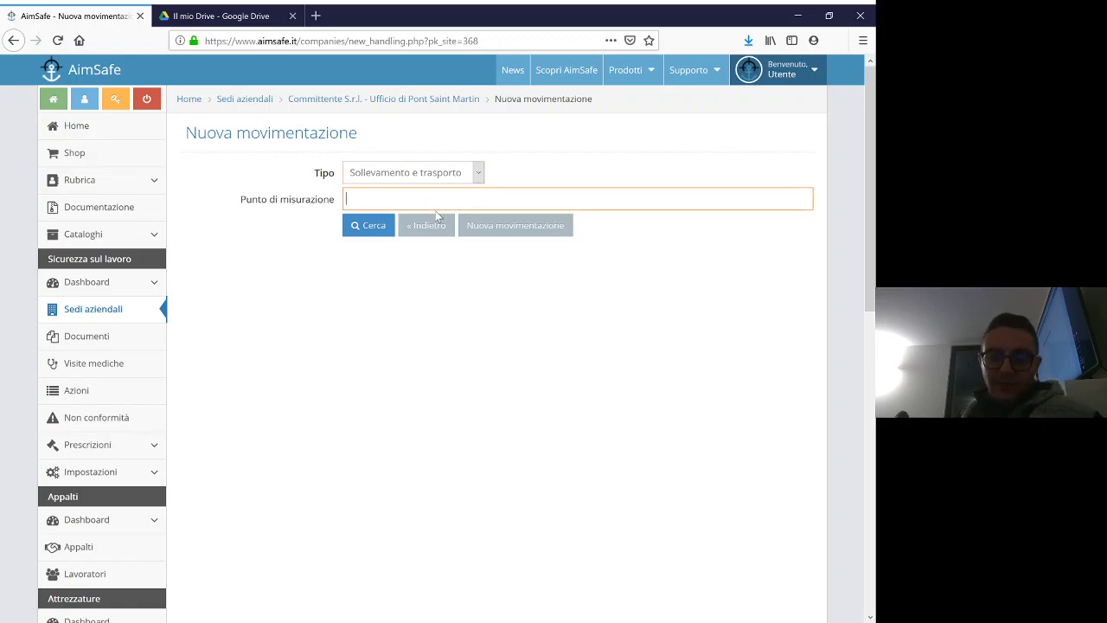
type("Prelievo")
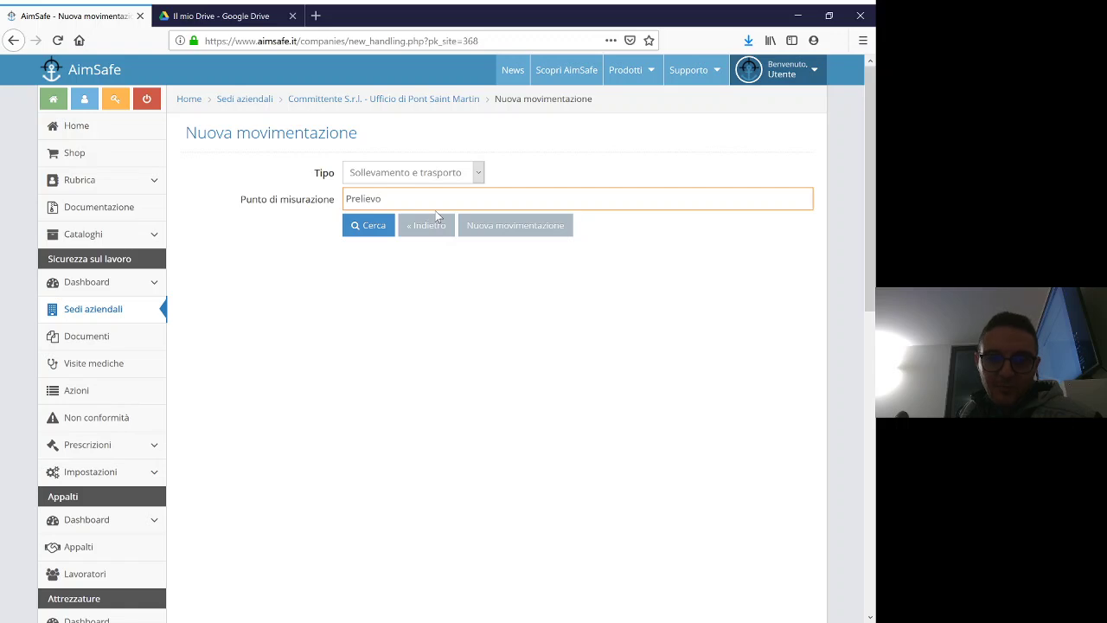
type(" dei s")
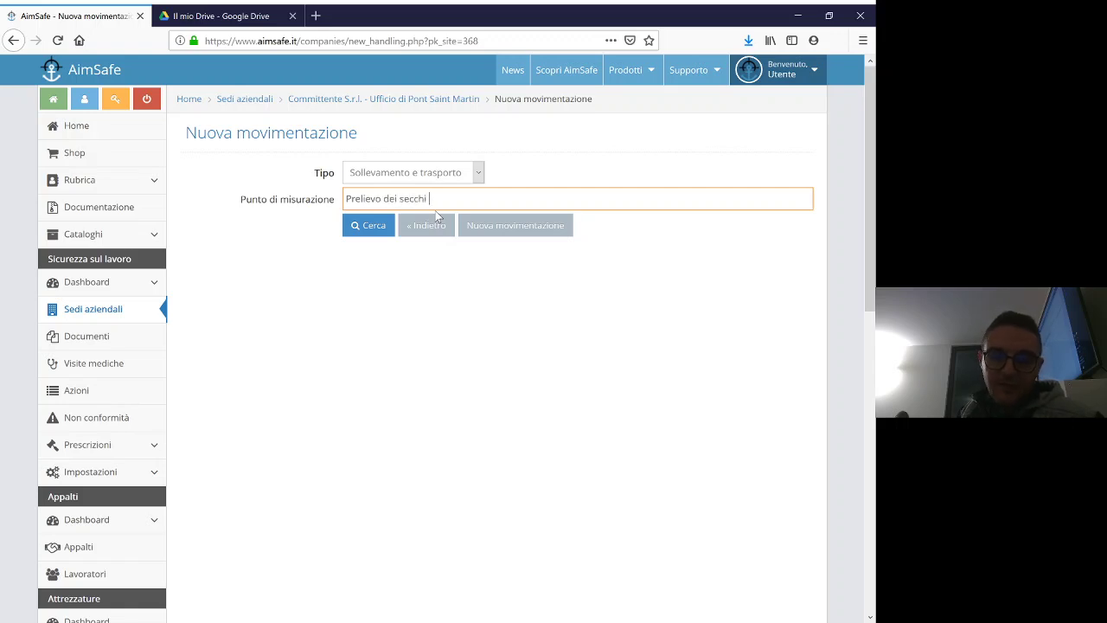
type("ecchi")
key("ctrl+a")
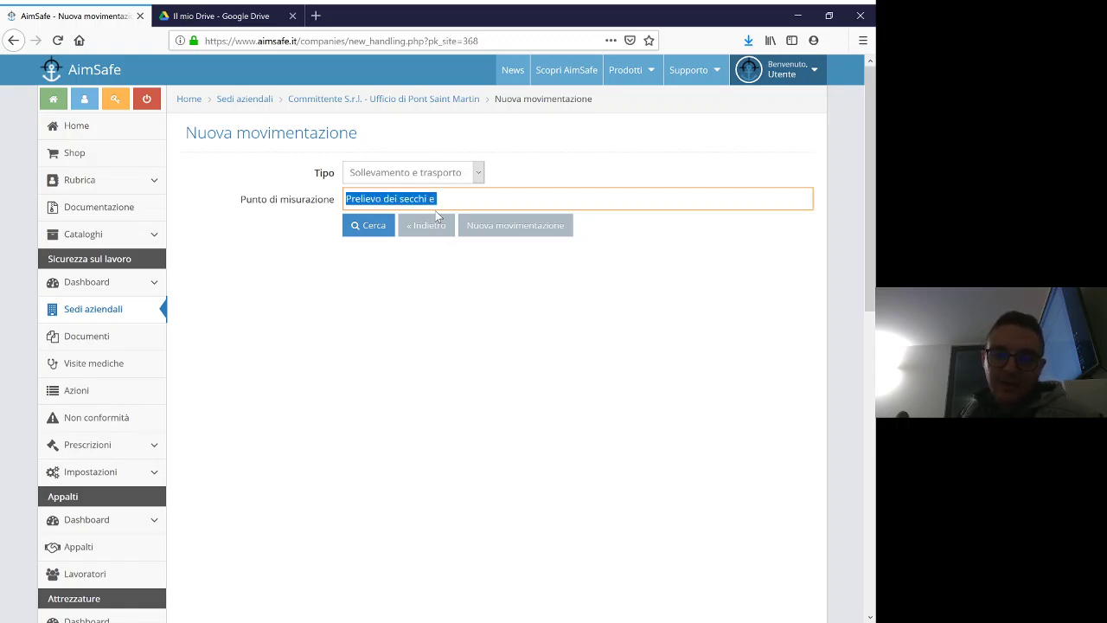
type("Carico dei se")
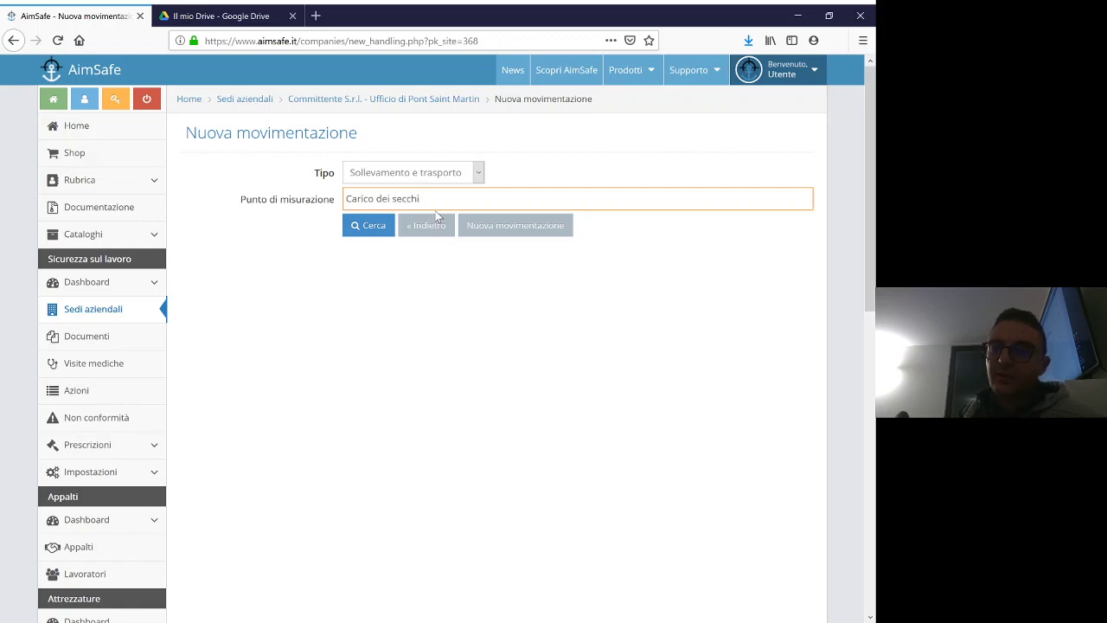
left_click(370, 227)
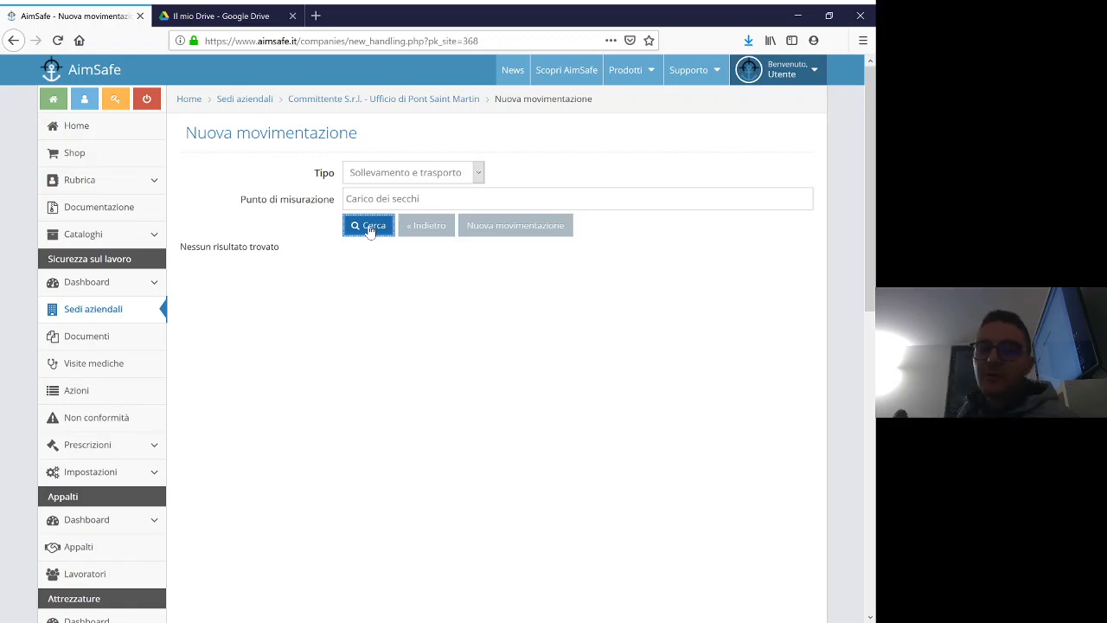
left_click(507, 227)
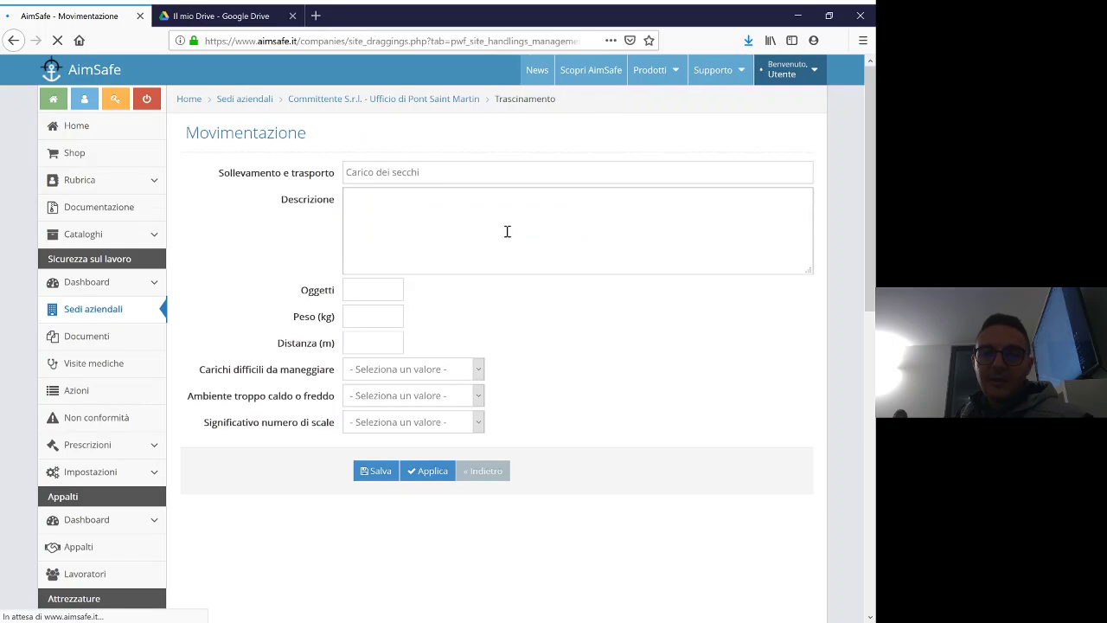
Describe the handling as "L'operatore riempie i secchi nel bagno dei disabili, usando la doccetta, quindi trasferisce i secchi sul carrello delle pulizie all'esterno del bagno".
left_click(381, 230)
type("L'")
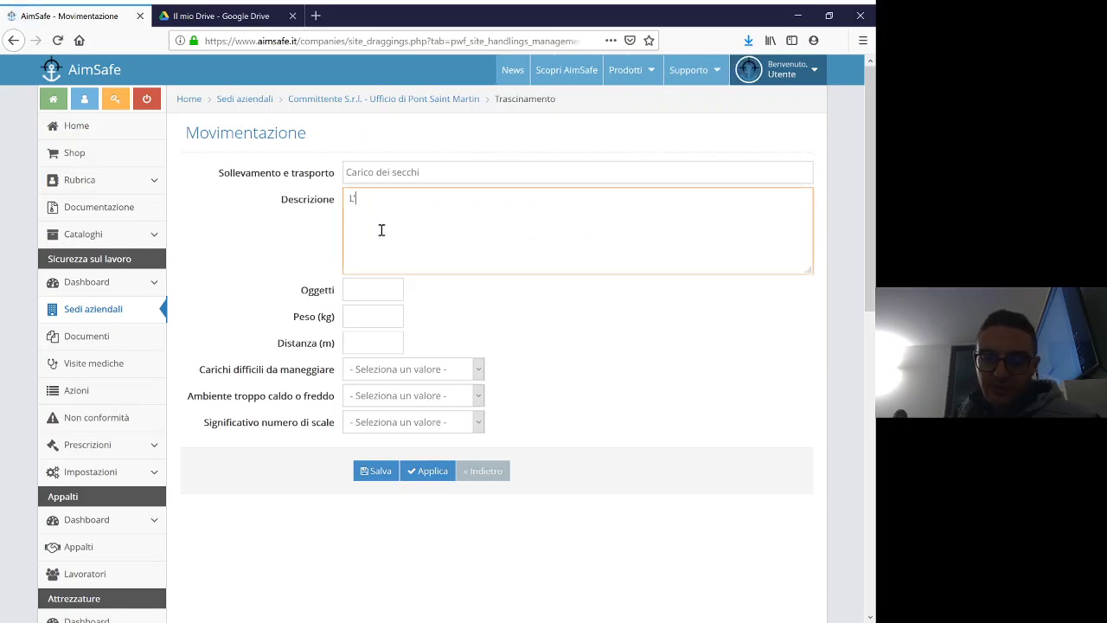
type("operatore rie")
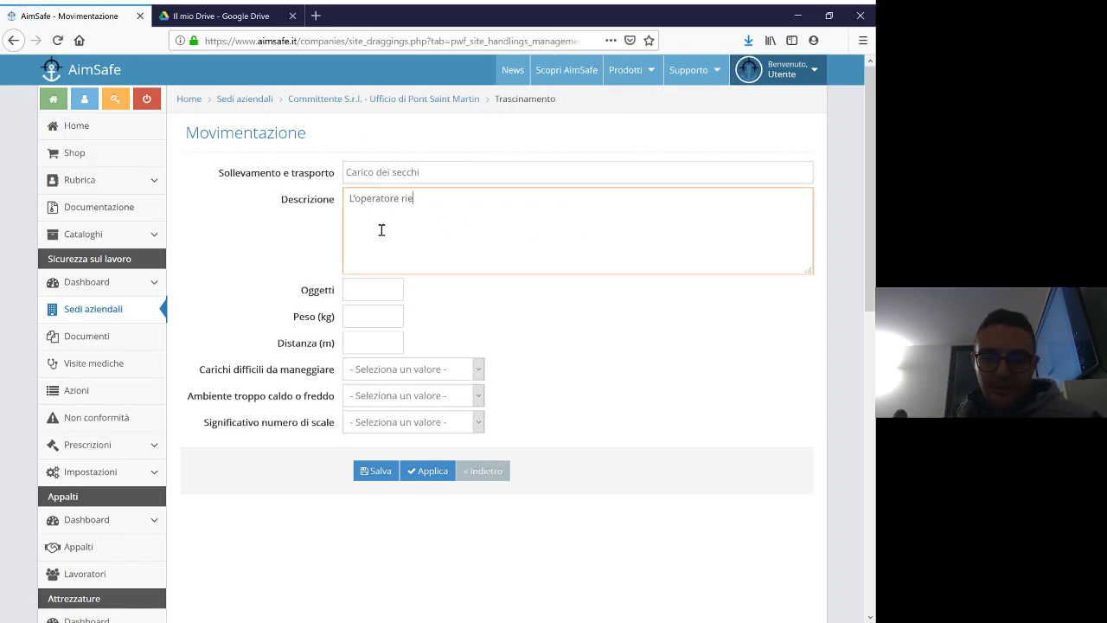
type("mpie i secc")
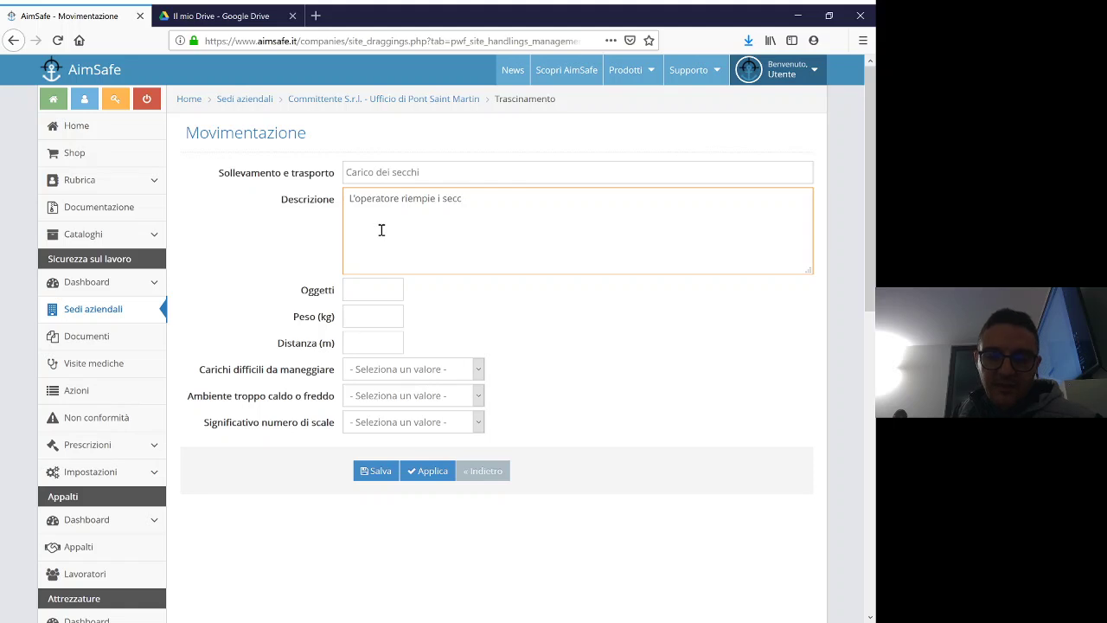
type("hi nel bagno dei disabili")
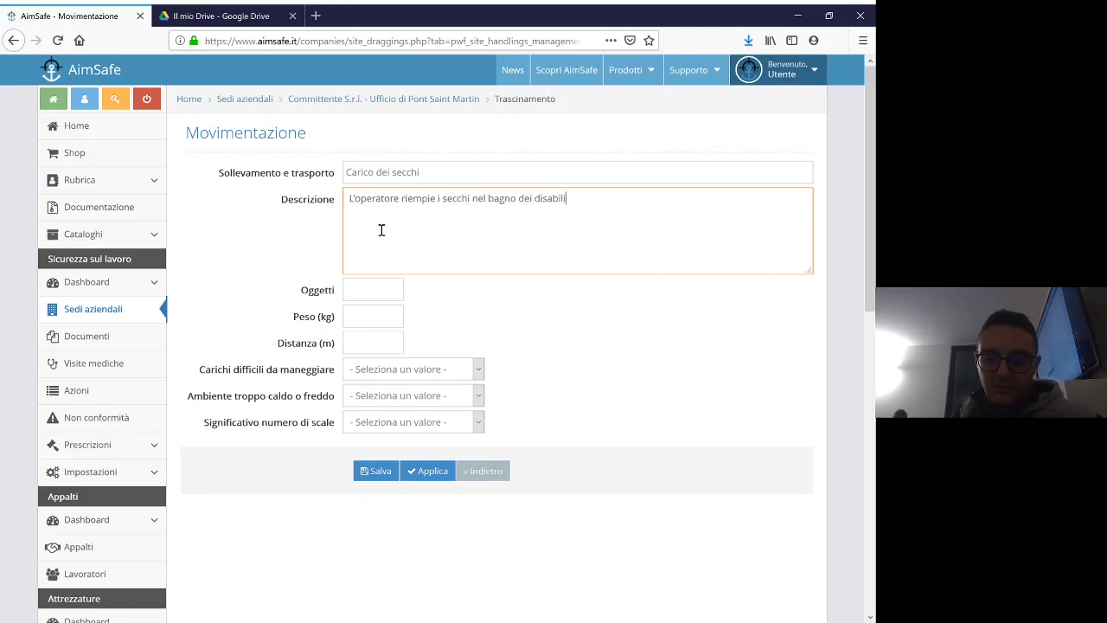
type(", usando la ")
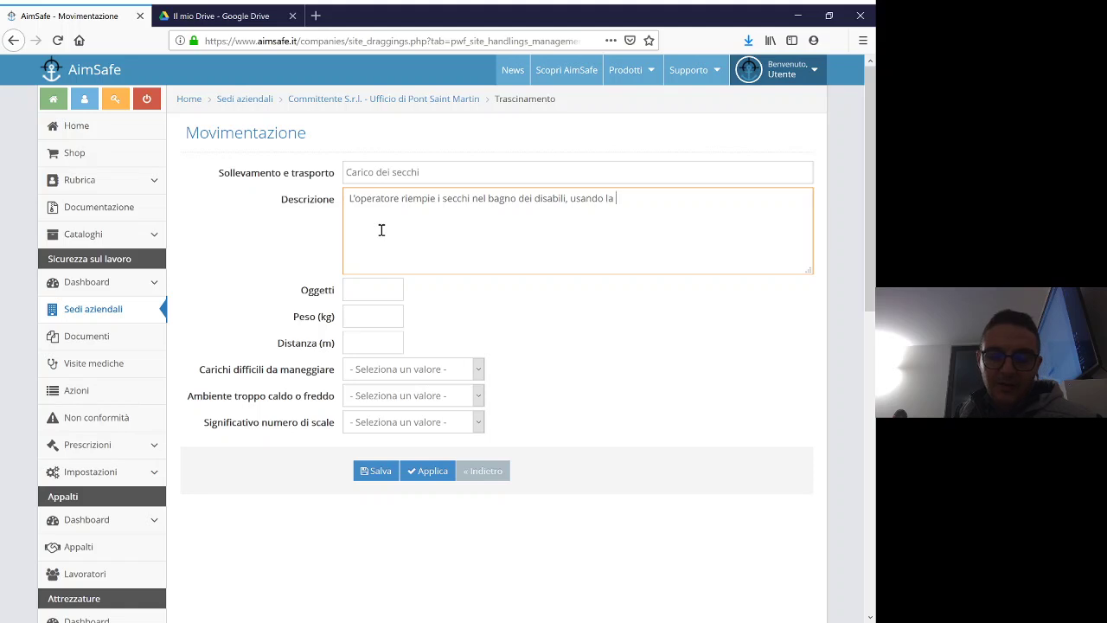
type("doccetta, quin")
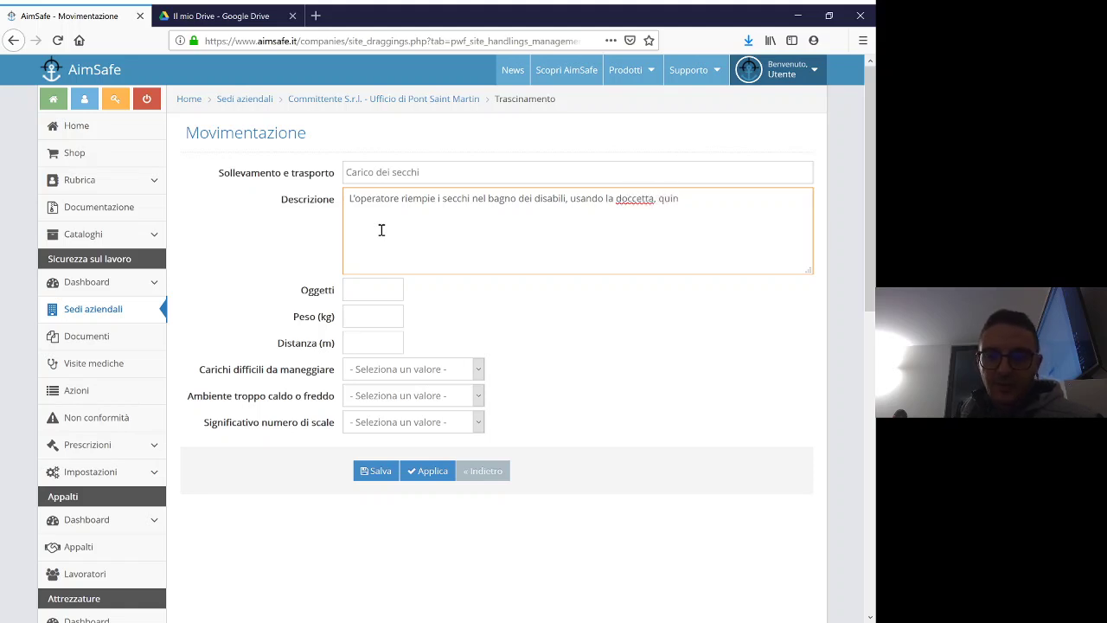
type("di trasferi")
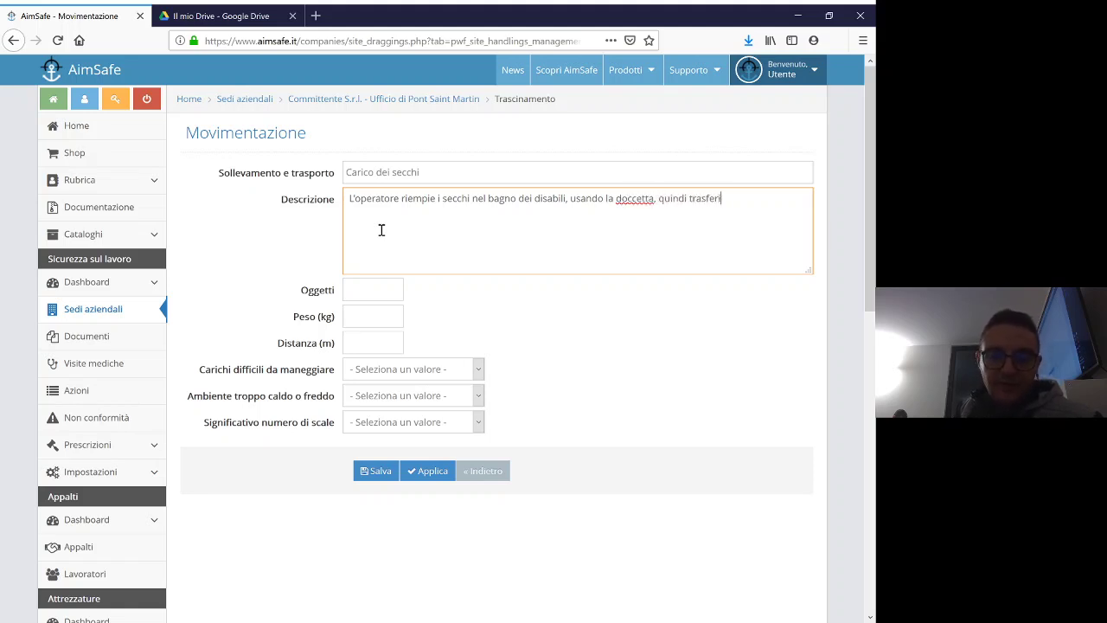
type("sce i secchi")
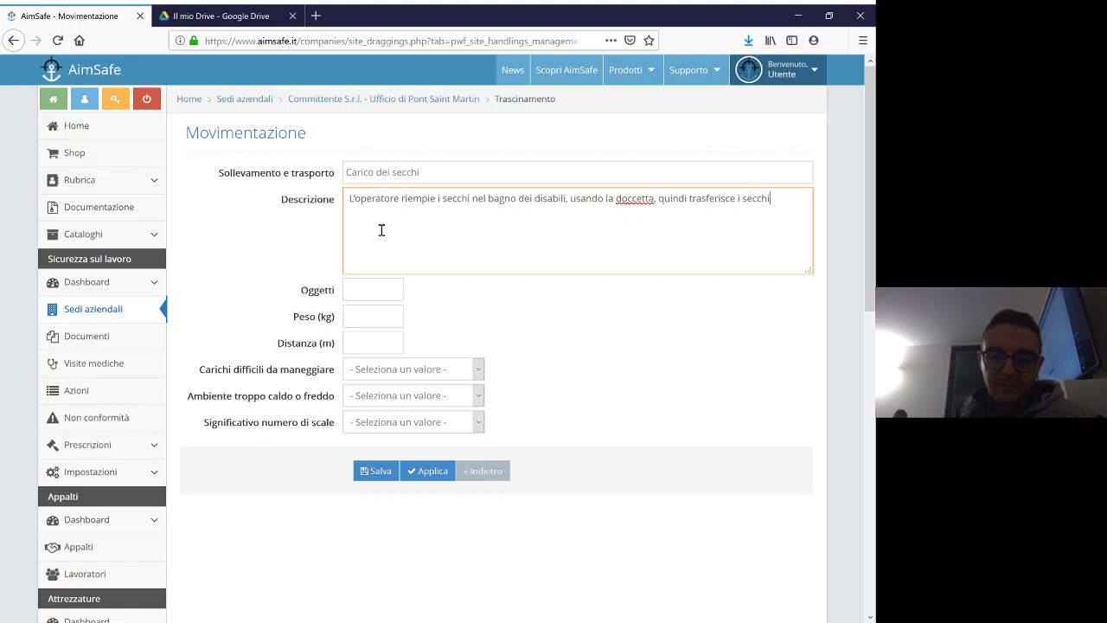
type(" sul carrello")
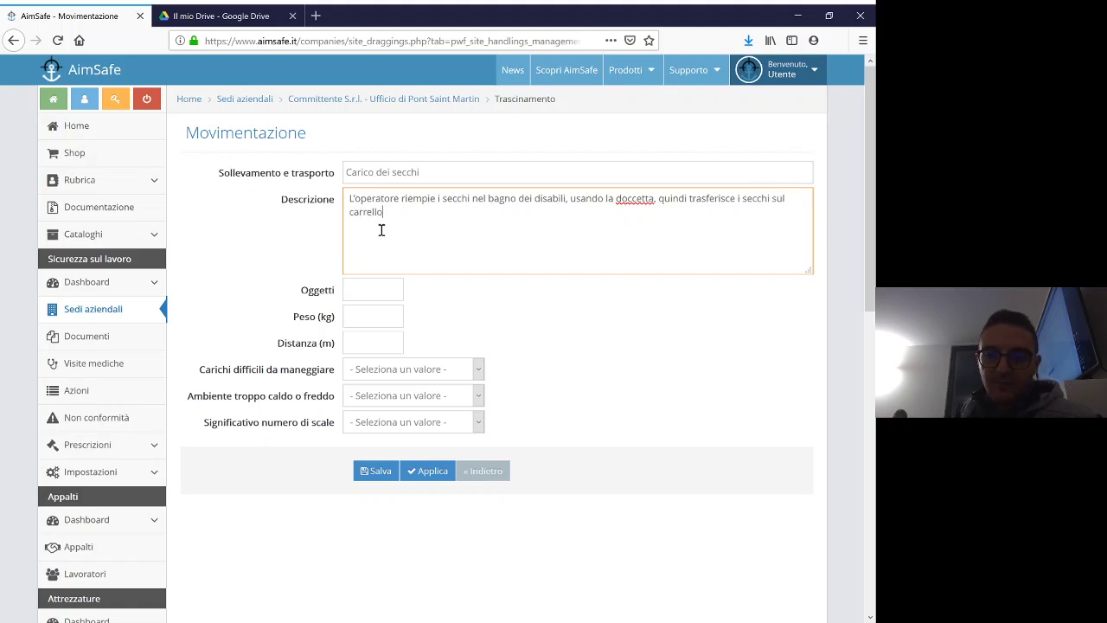
type(" delle pulizie")
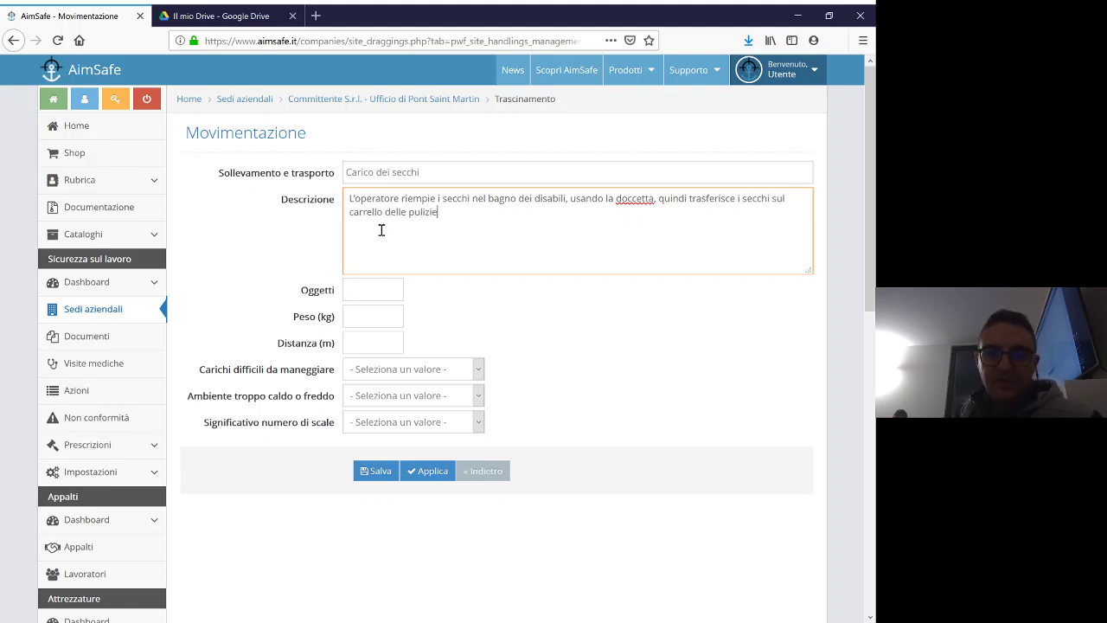
type(" all'esterno ")
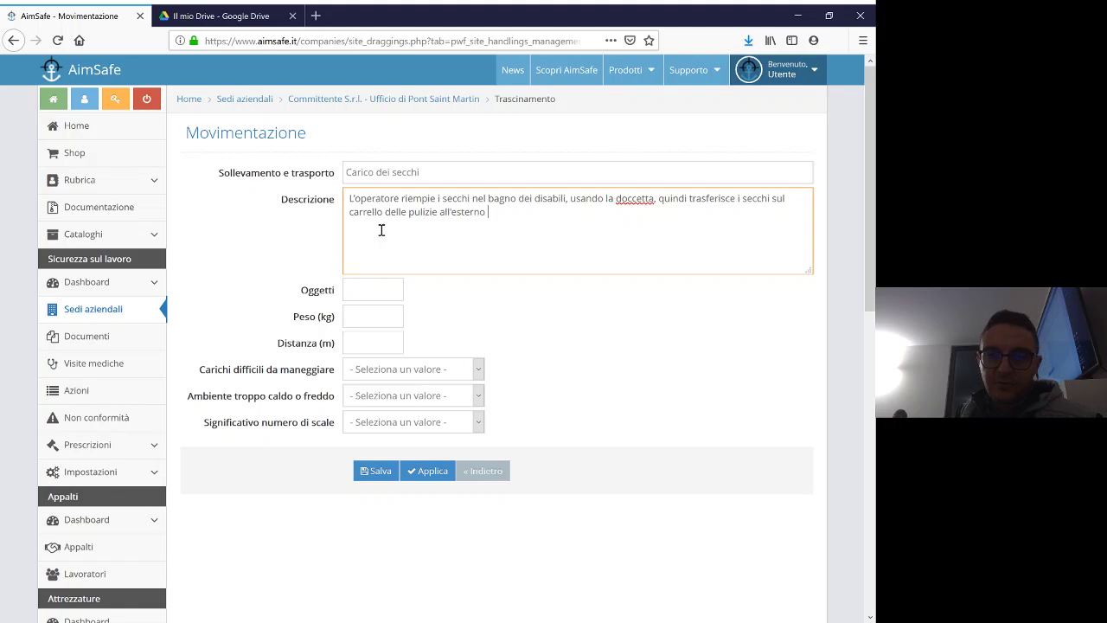
type("del bagno")
Set the "Carico dei secchi" handling to 10 objects, a weight of 9 kg and a distance of 3 m.
left_click(371, 297)
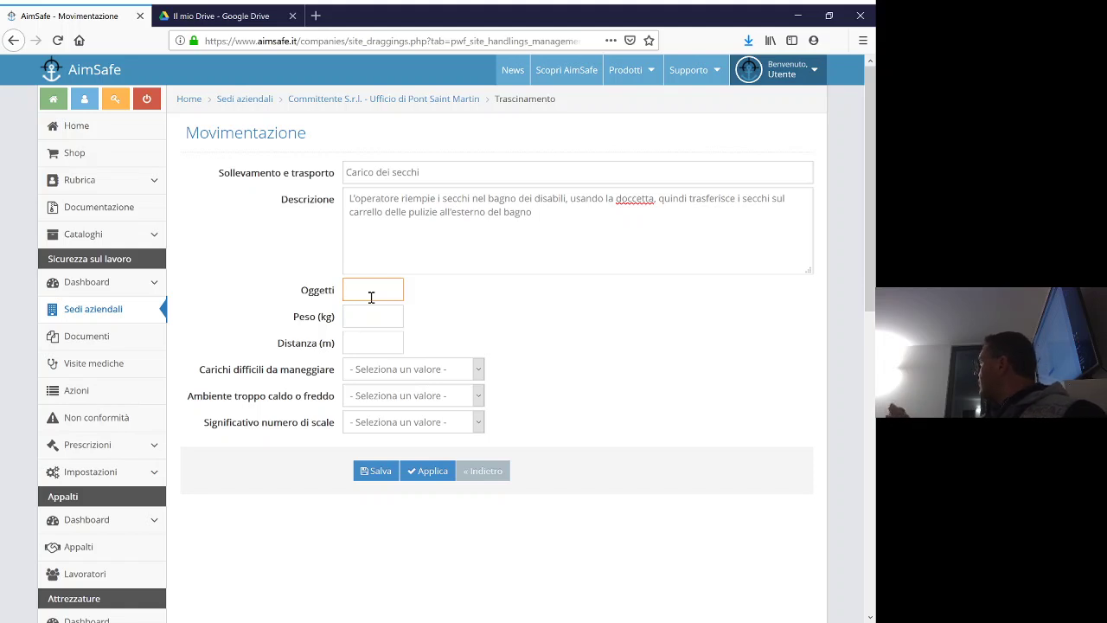
type("0")
key("Tab")
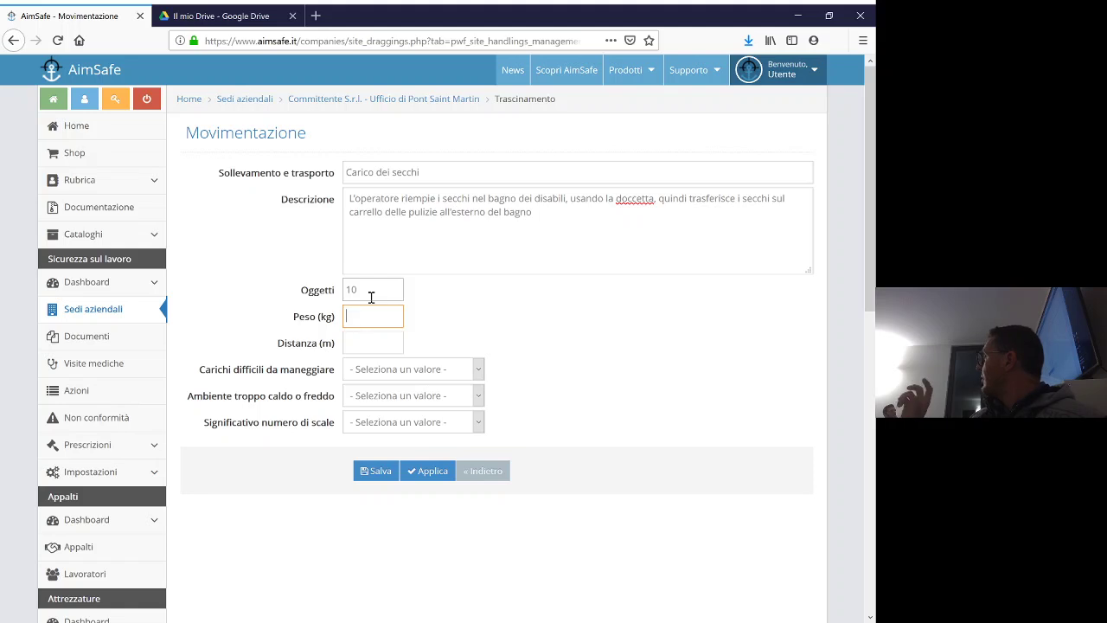
type("9")
key("Tab")
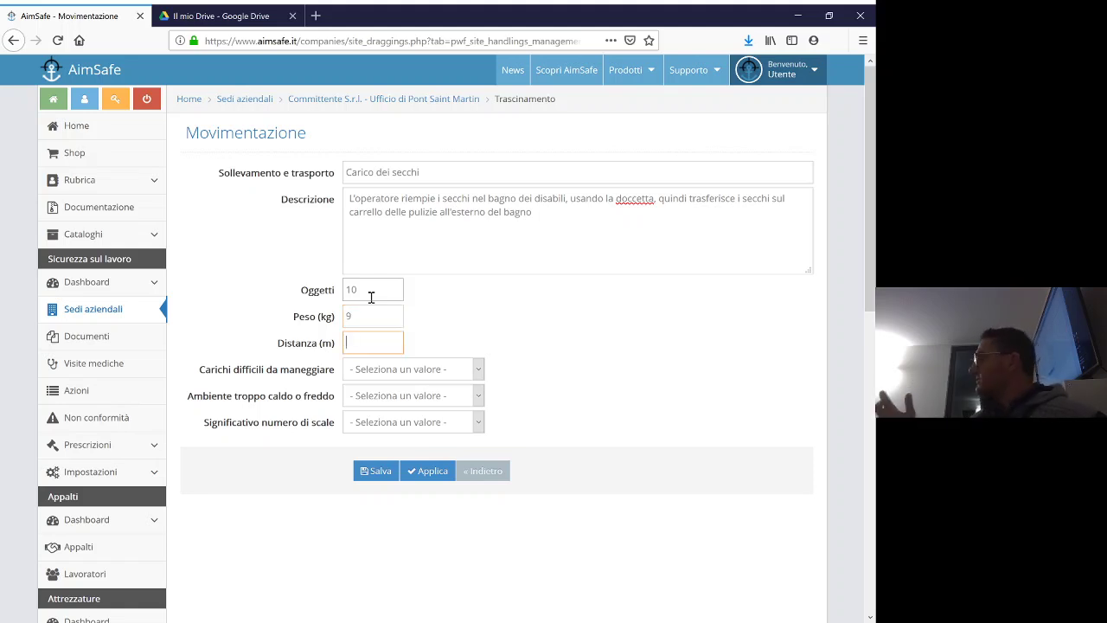
type("3")
key("Tab")
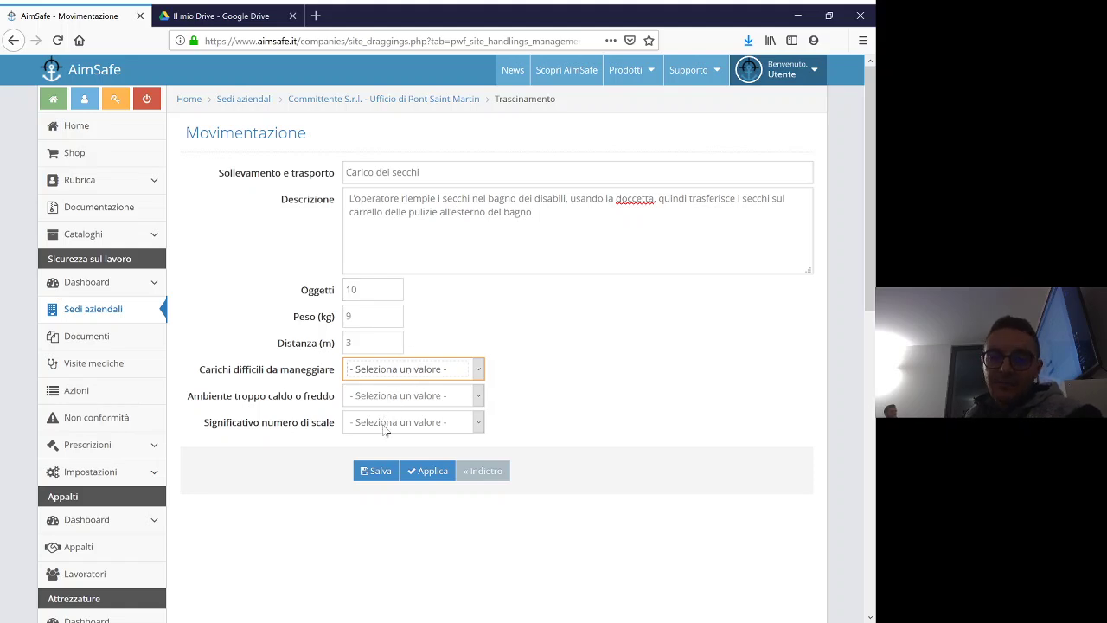
Answer No for difficult loads, too hot or cold environment and significant number of stairs, and save the handling.
key("n")
key("Tab")
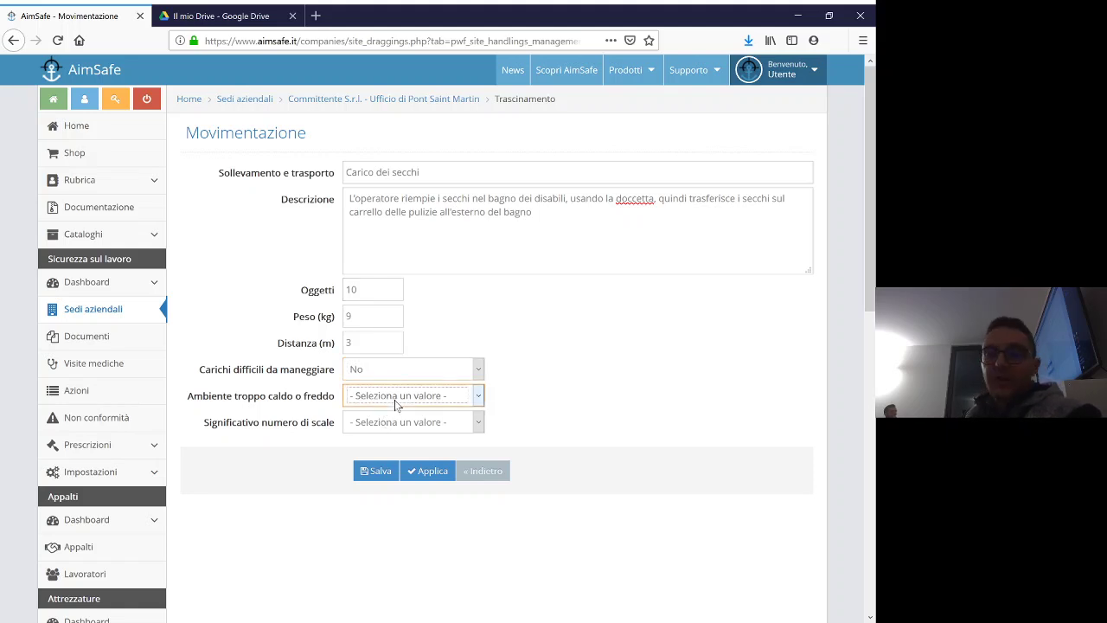
key("n")
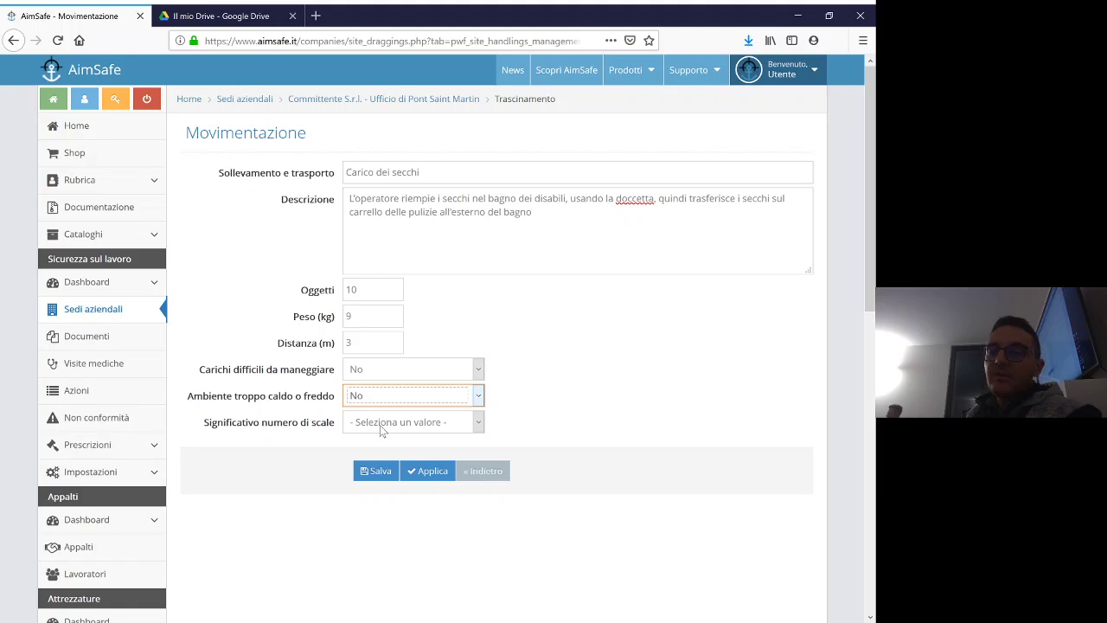
key("Tab")
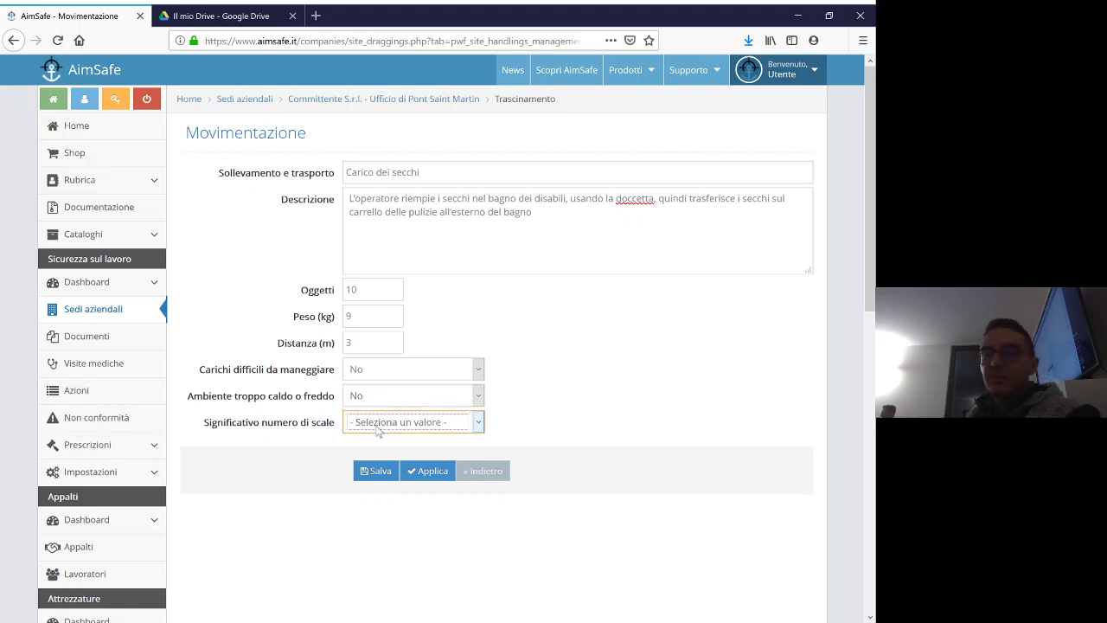
key("n")
left_click(372, 475)
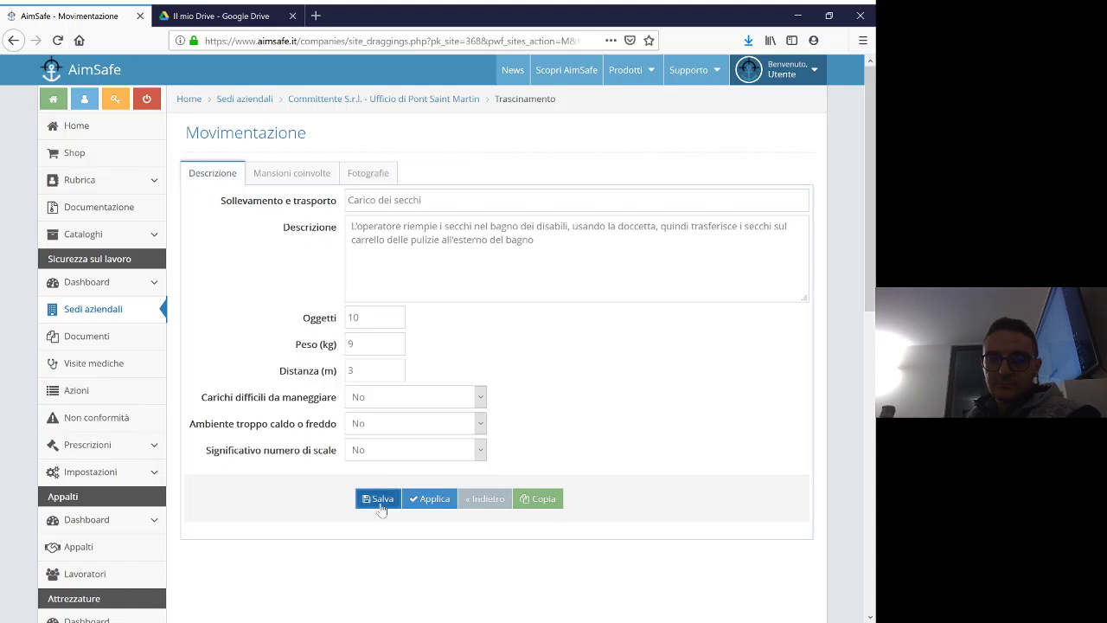
left_click(381, 506)
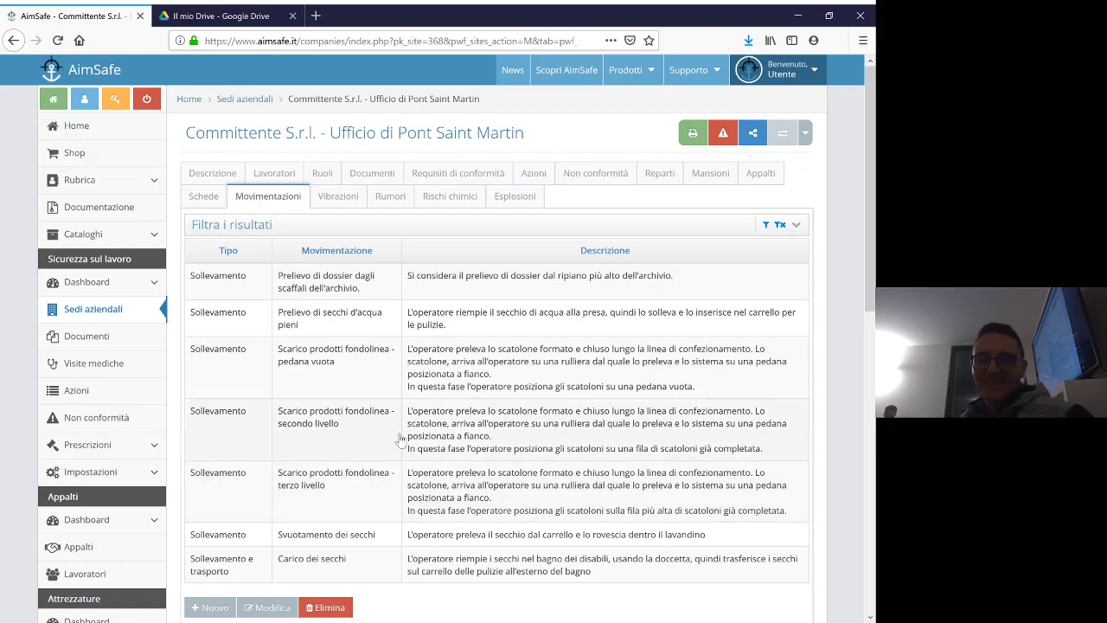
Start a new site handling of type "Sollevamento e trasporto" and search the existing ones for "Scarico dei secchi".
scroll(239, 490, "down", 3)
left_click(225, 461)
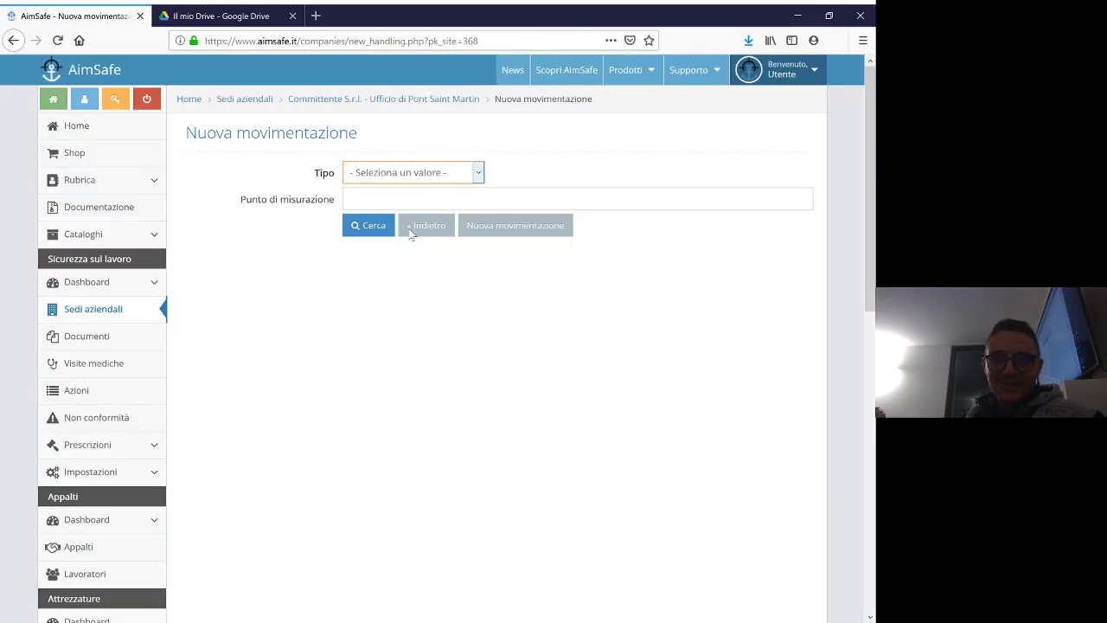
key("Down")
left_click(413, 203)
type("Sca")
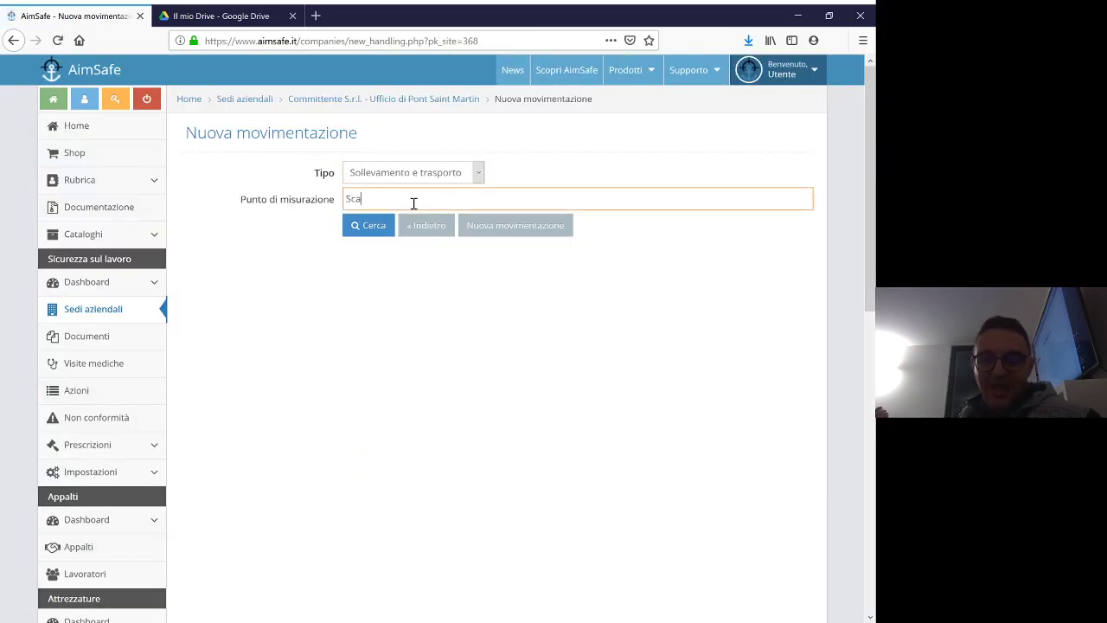
type("ric")
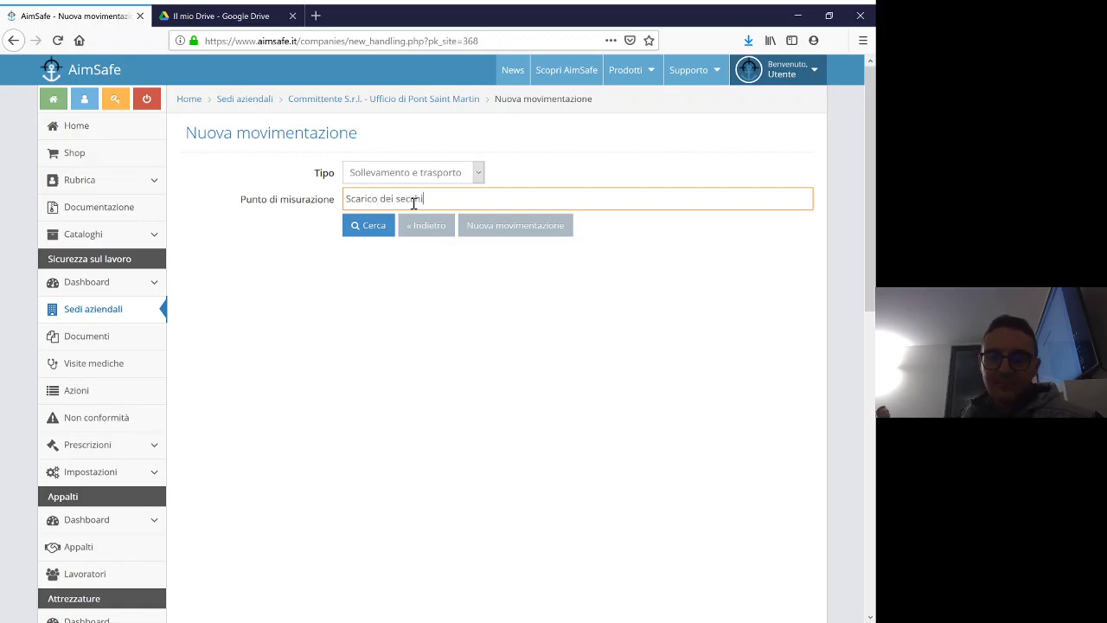
type("o dei secchi")
left_click(384, 230)
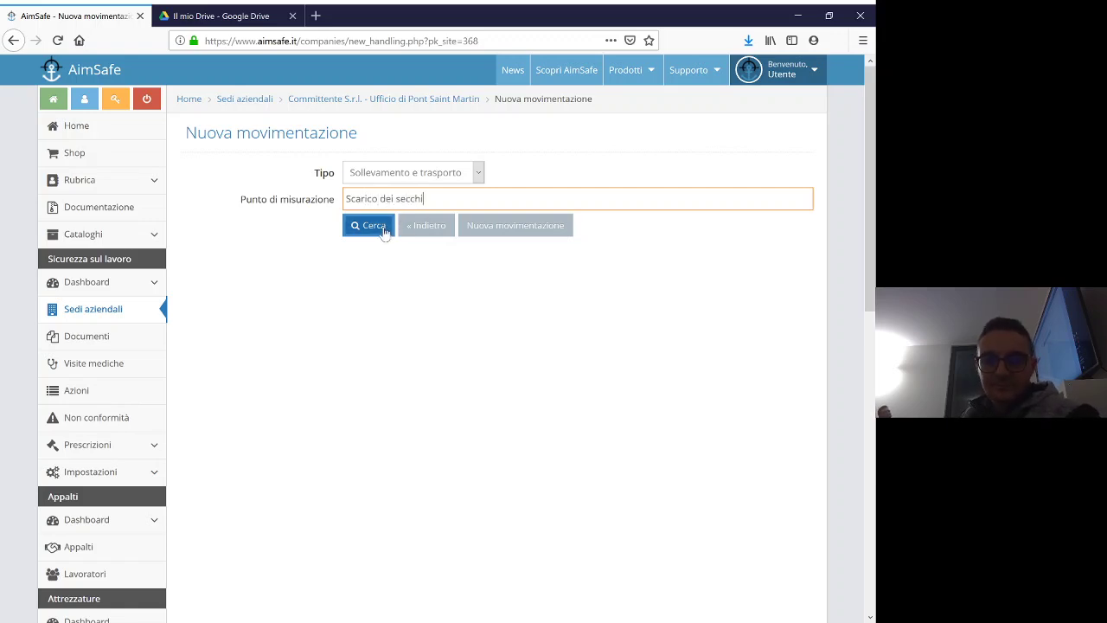
Search the lifting-and-transport handlings for "secchi" instead and import "Carico dei secchi".
triple_click(430, 202)
type("s")
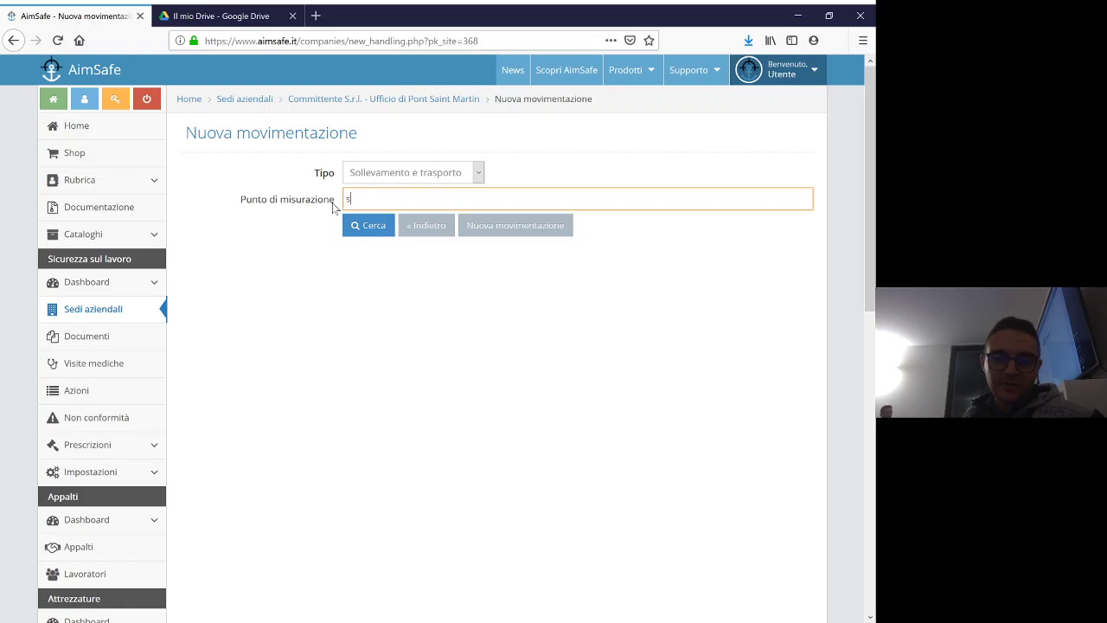
type("ecchi")
key("Return")
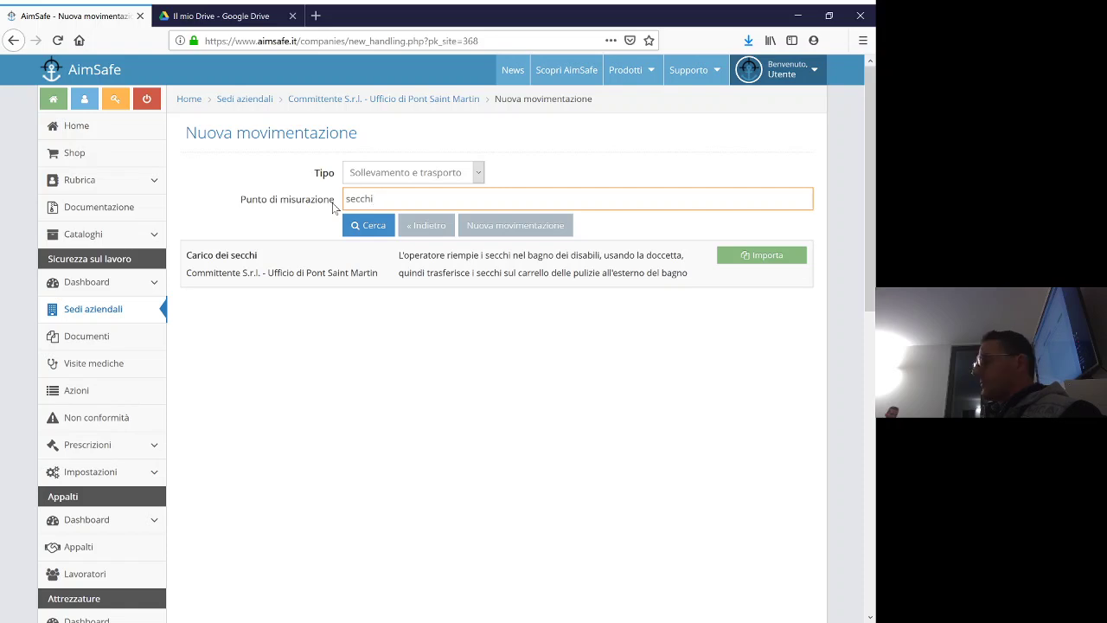
left_click(761, 257)
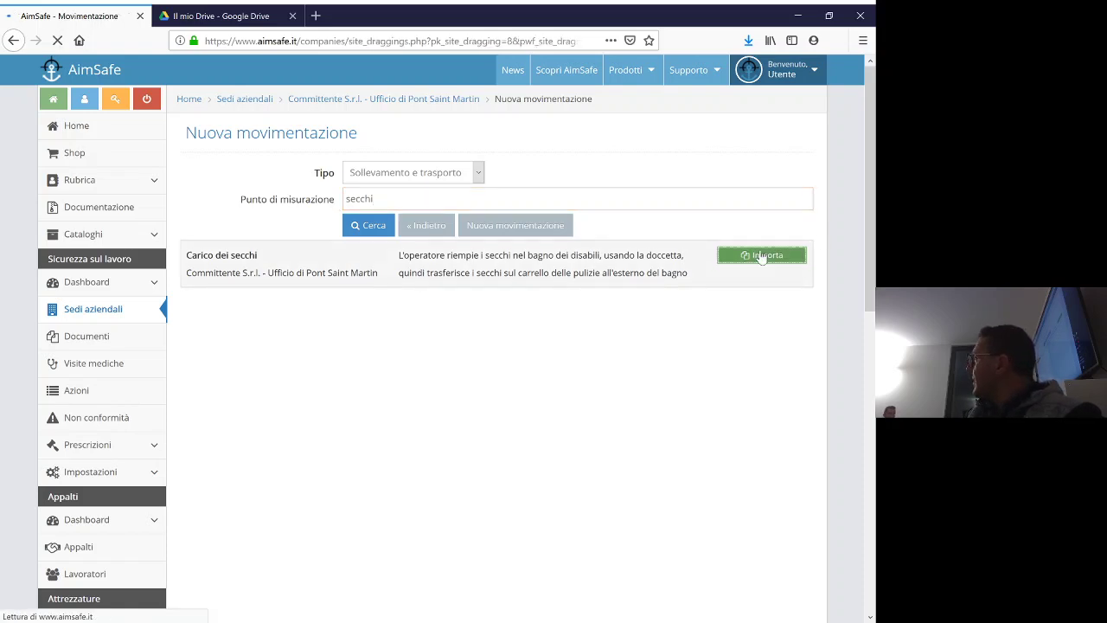
Rename the imported handling to "Scarico dei secchi".
left_click(439, 205)
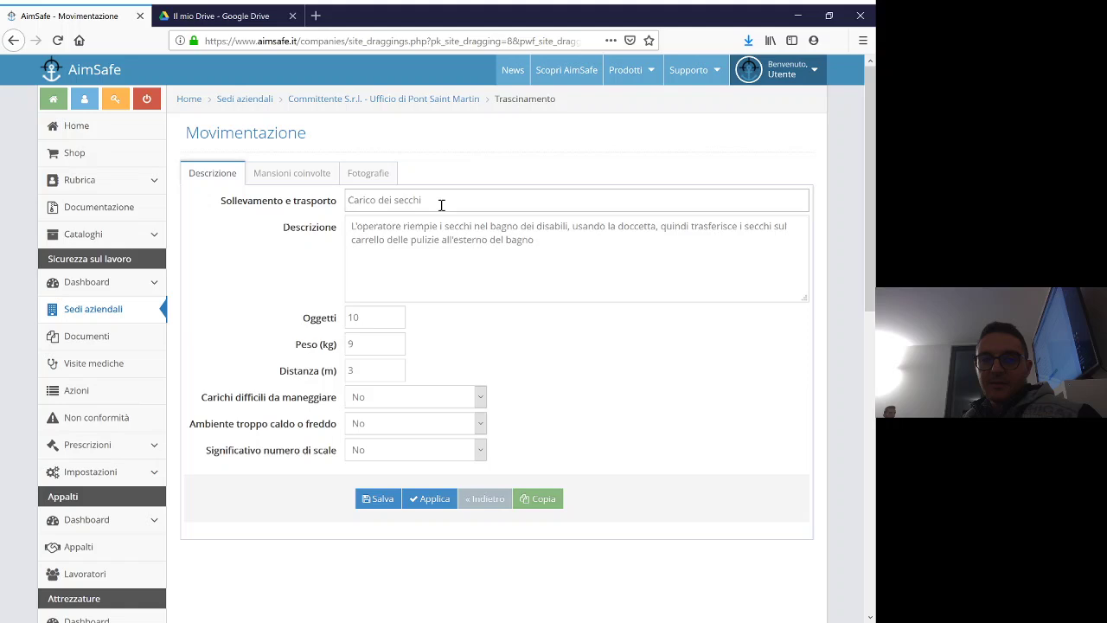
left_click(350, 204)
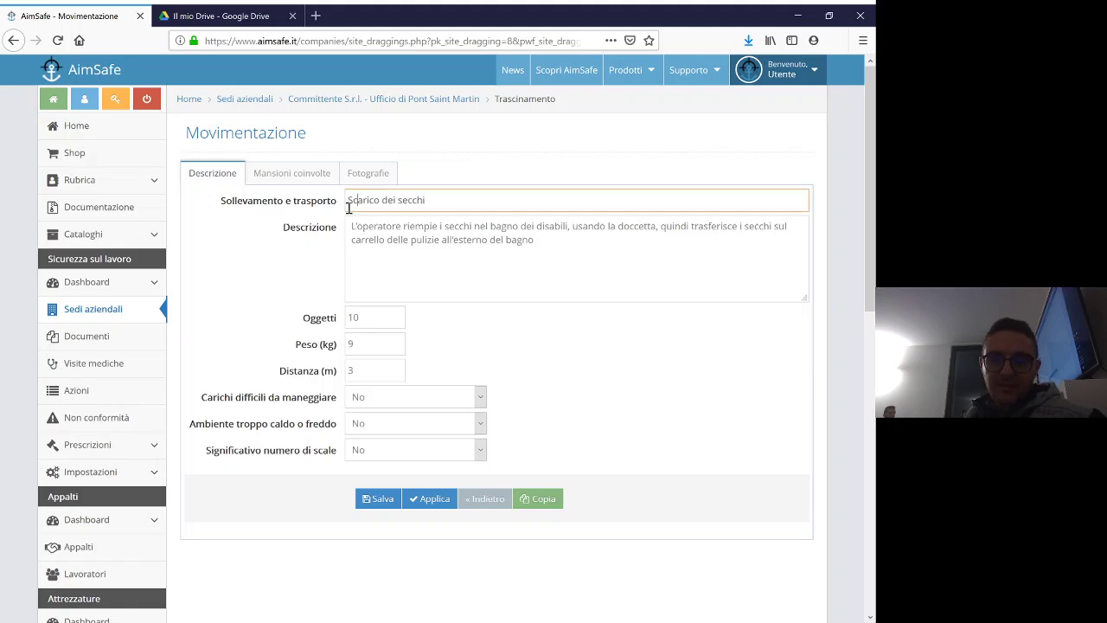
type("S")
Reword the beginning of the handling's description to "L'operatore svuota i secchi nel lavandino del bagno dei disabili".
left_click(451, 226)
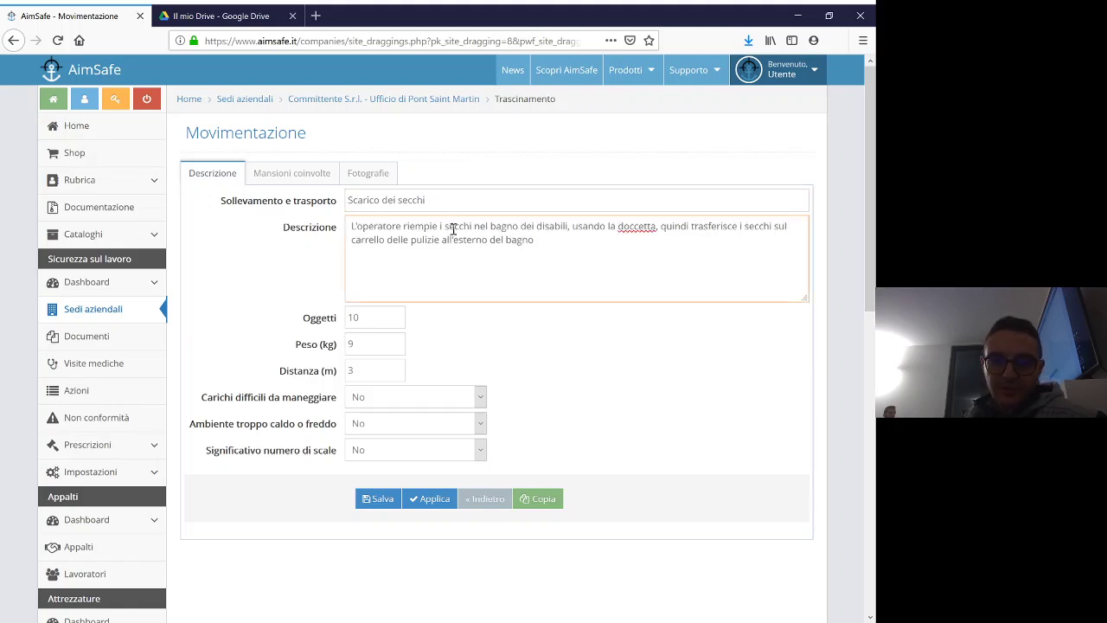
key("ctrl+shift+Left")
key("ctrl+shift+Left")
type("s")
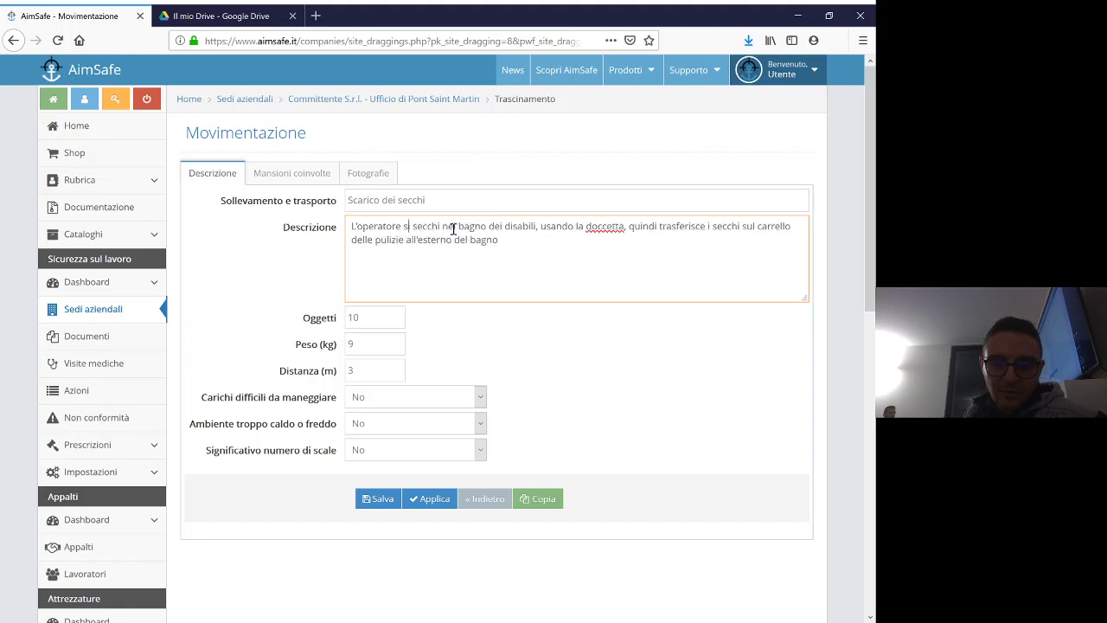
type("vuota i")
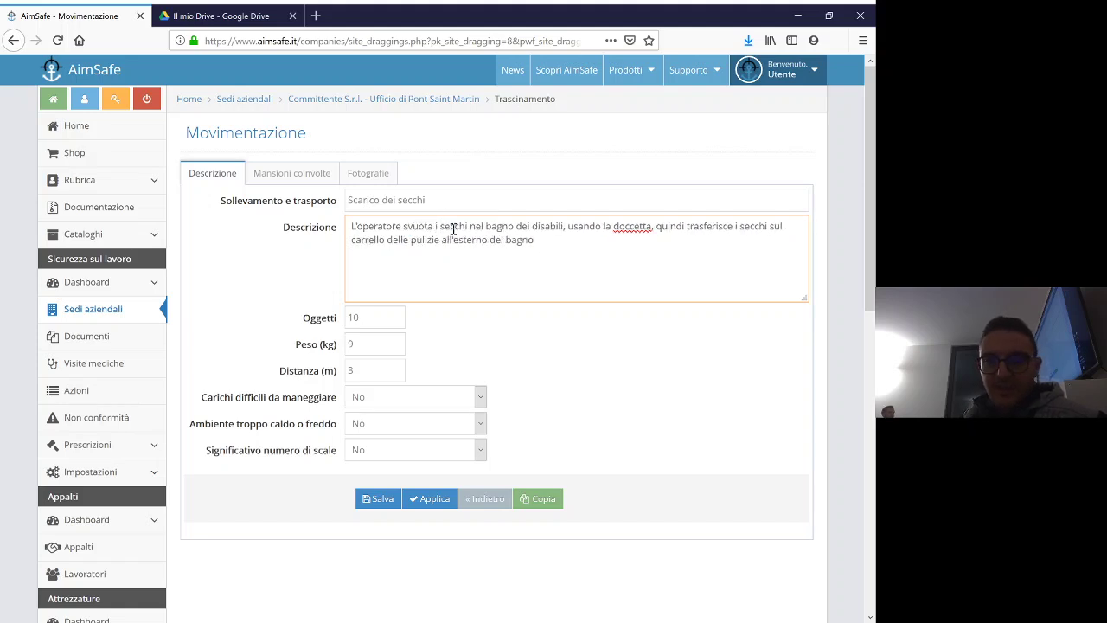
key("ctrl+Right")
key("ctrl+Right")
key("ctrl+Right")
key("ctrl+shift+Right")
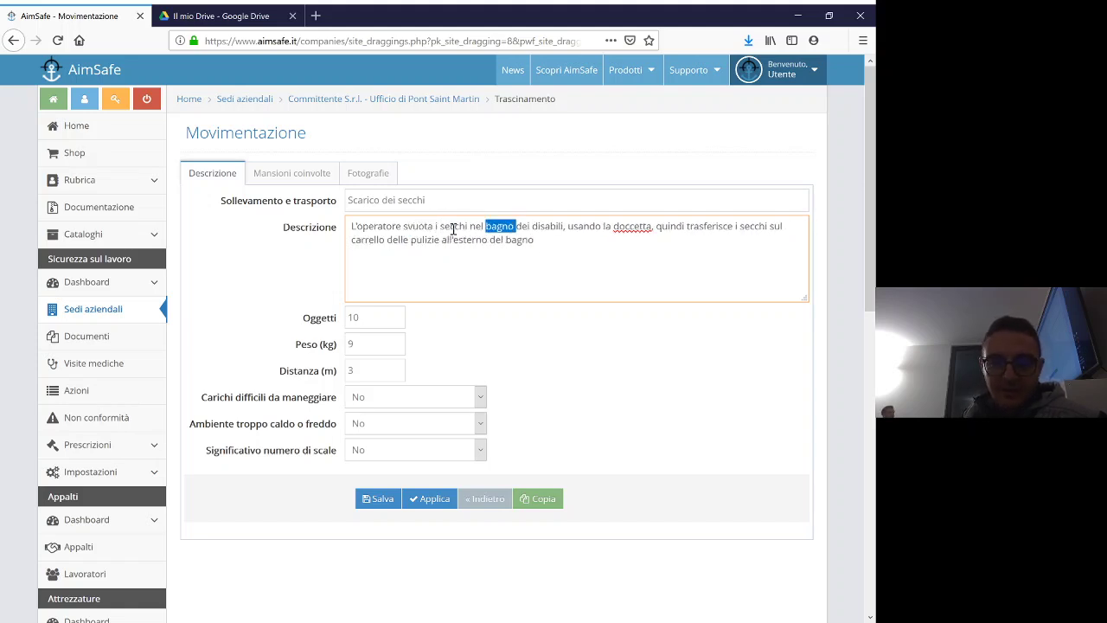
key("Left")
type("lavandino del")
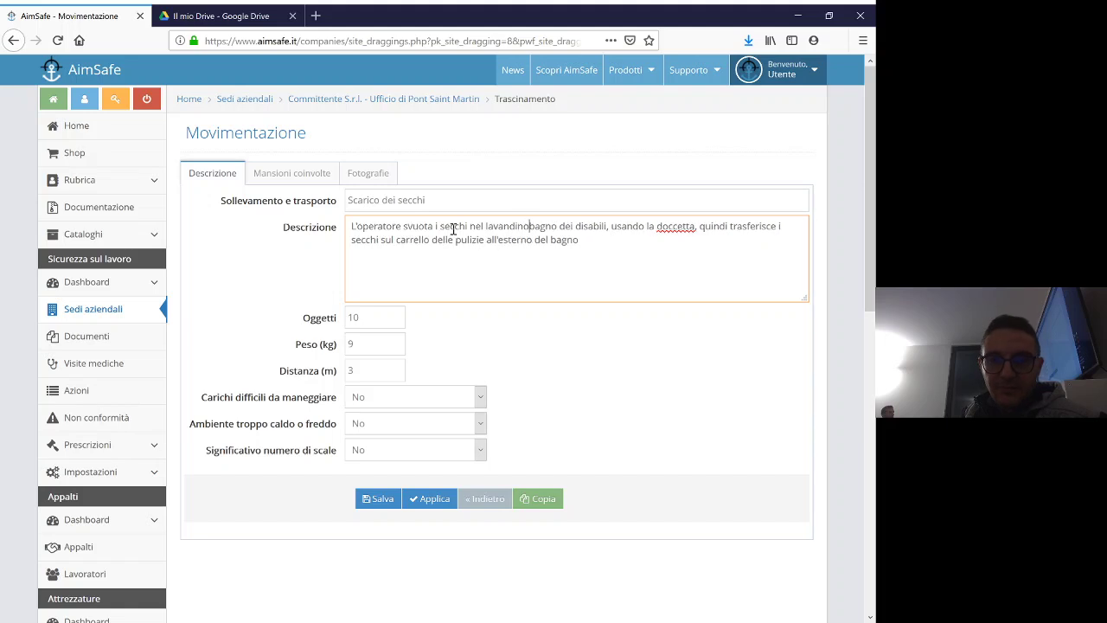
Delete the rest of the description after "bagno dei disabili" and save the handling.
key("ctrl+Right")
key("ctrl+shift+Right")
key("ctrl+shift+Right")
key("ctrl+shift+Right")
key("ctrl+shift+Right")
key("ctrl+shift+Right")
key("ctrl+shift+Right")
key("ctrl+shift+Right")
key("ctrl+shift+Right")
key("ctrl+shift+Right")
key("ctrl+shift+Right")
key("ctrl+shift+Right")
key("ctrl+shift+Right")
key("ctrl+shift+Right")
key("ctrl+shift+Right")
key("ctrl+shift+Right")
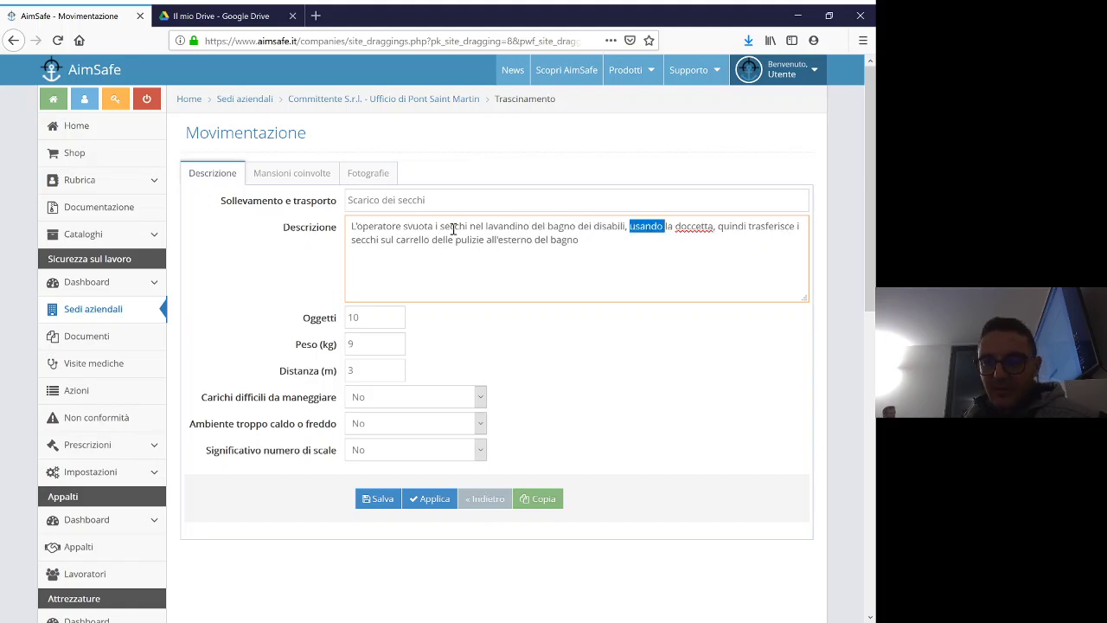
key("BackSpace")
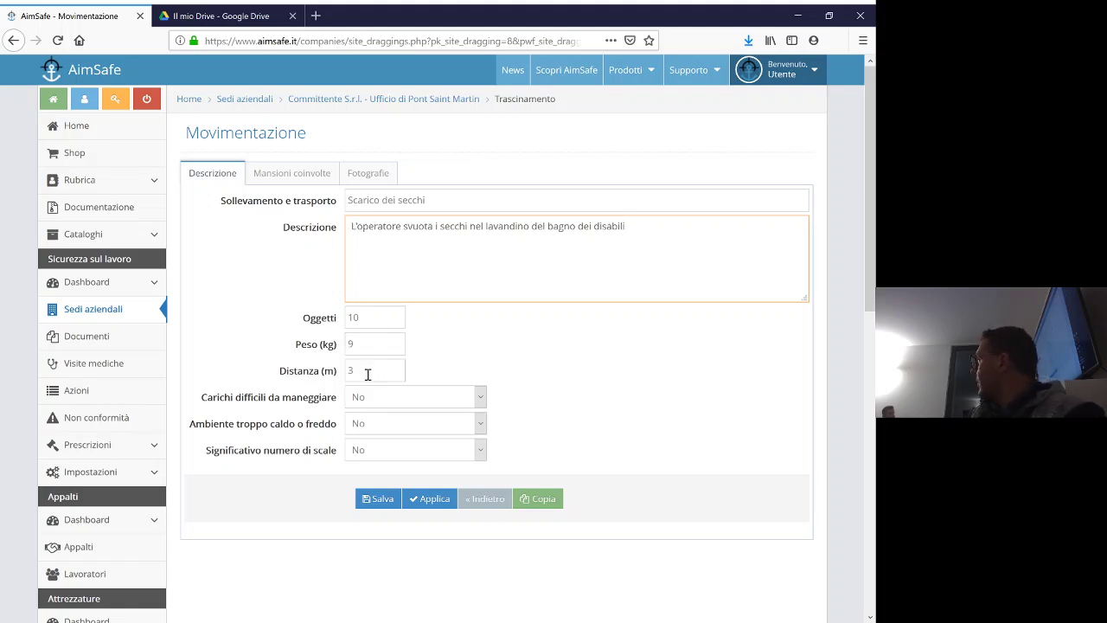
left_click(369, 502)
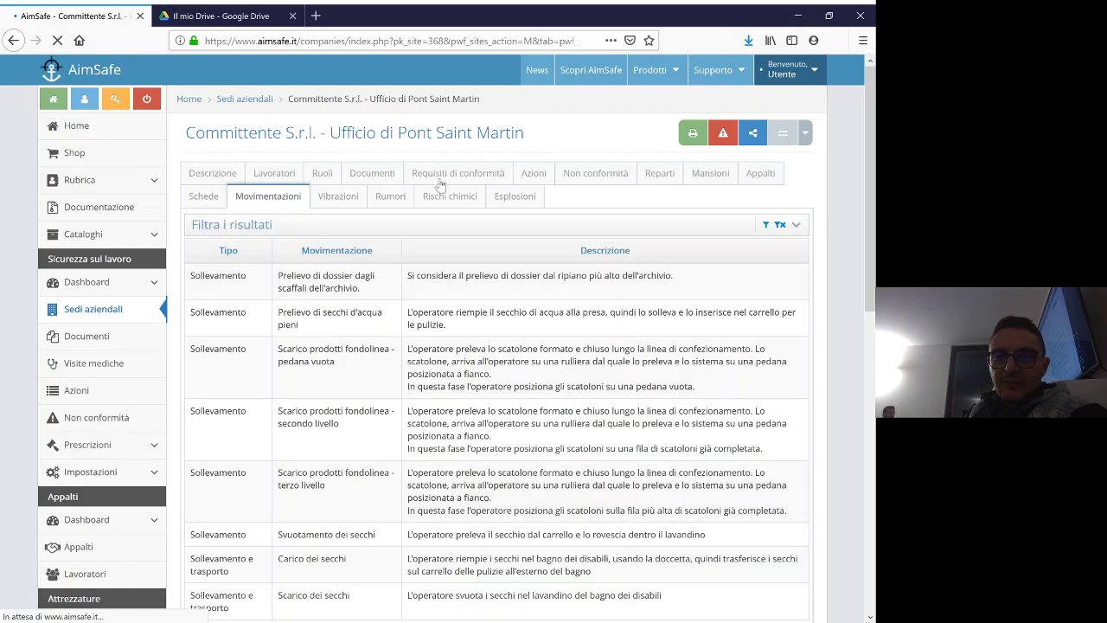
Add the "Carico dei secchi" lifting-and-transport exposure to the "Addetto pulizie base" role with a duration of 60 minutes and save it.
left_click(692, 175)
double_click(355, 284)
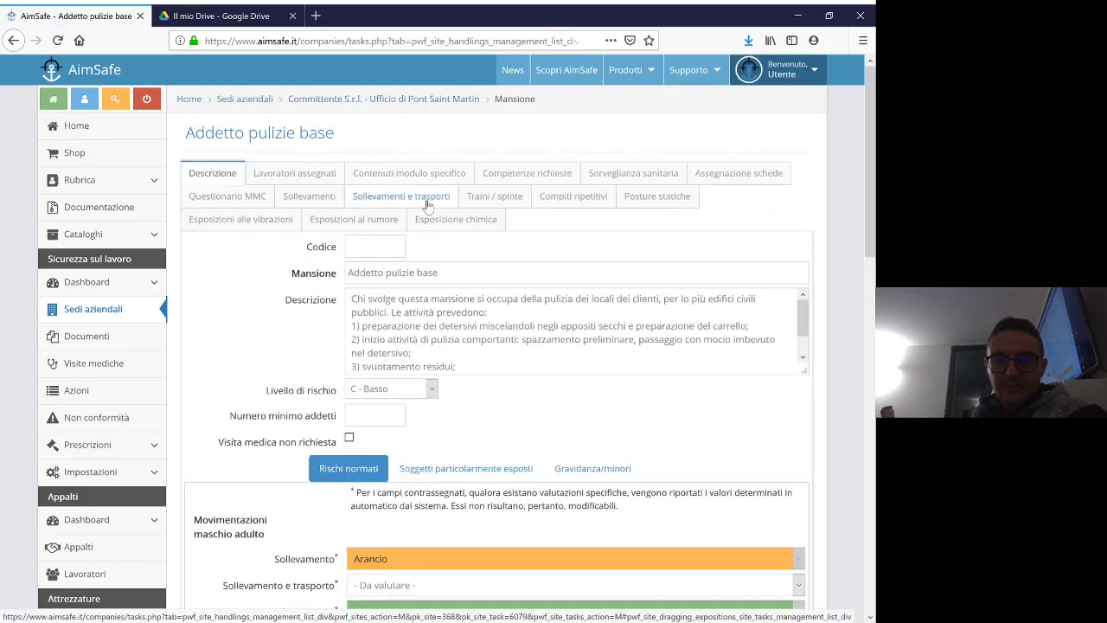
left_click(426, 205)
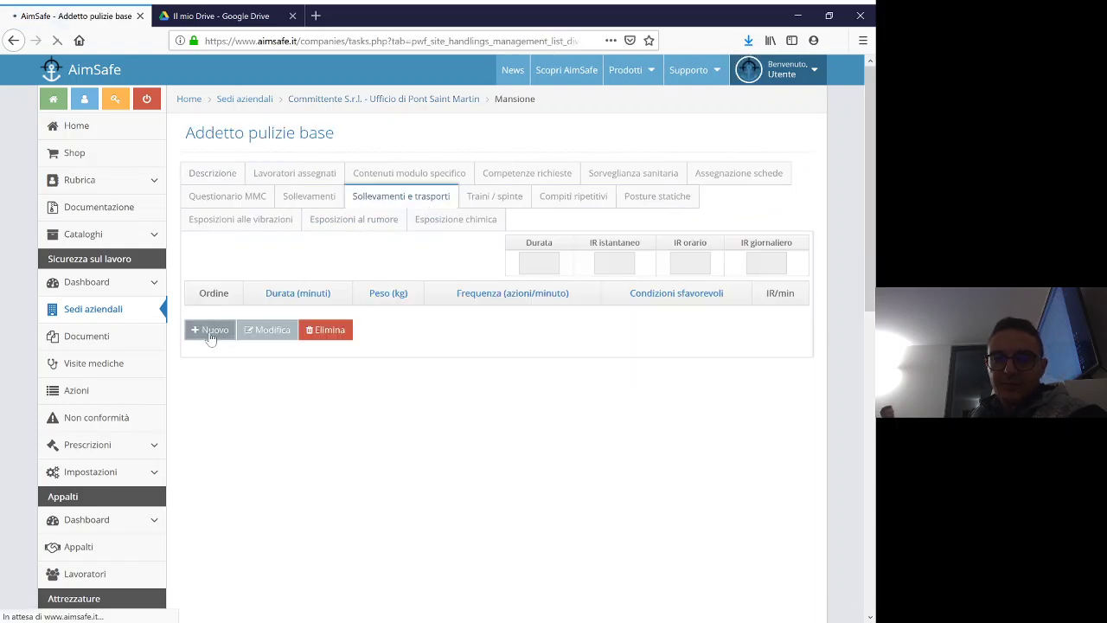
left_click(438, 218)
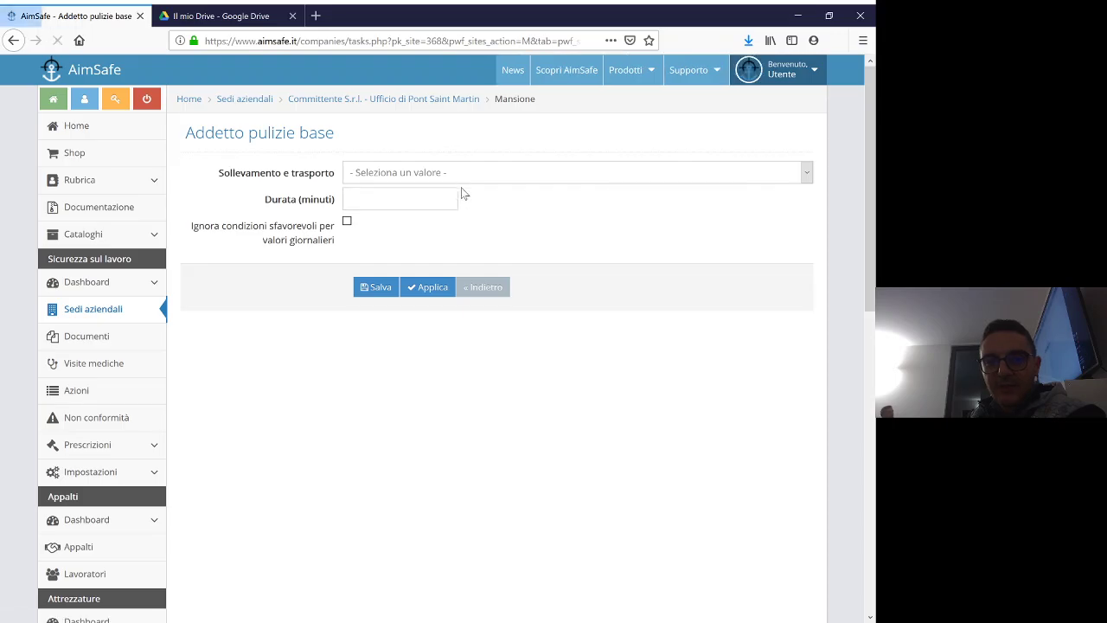
left_click(409, 199)
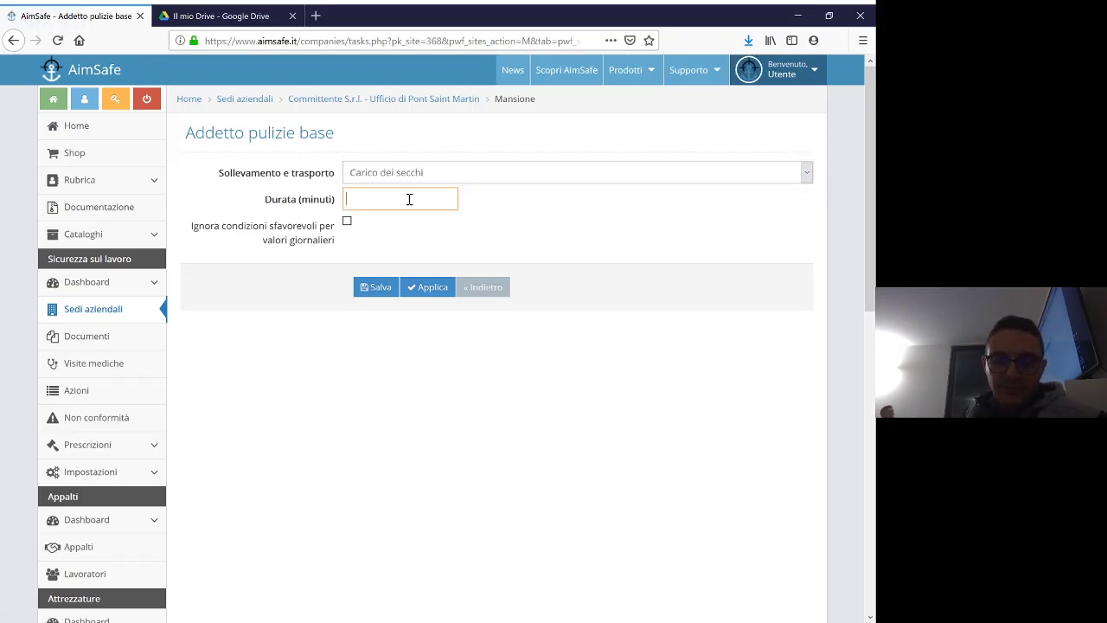
type("60")
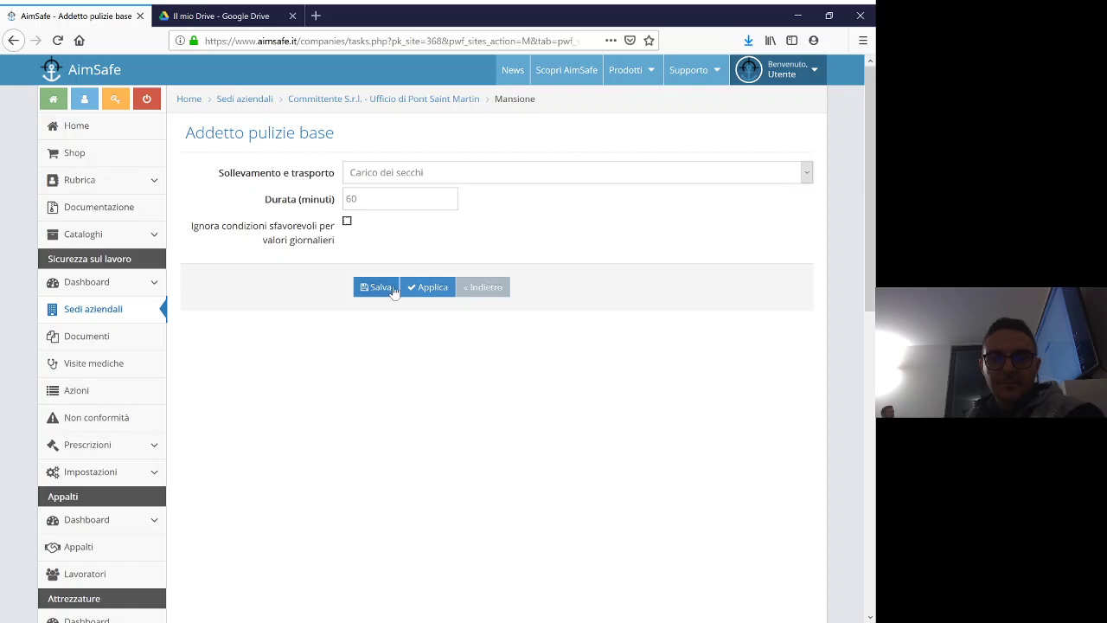
left_click(389, 292)
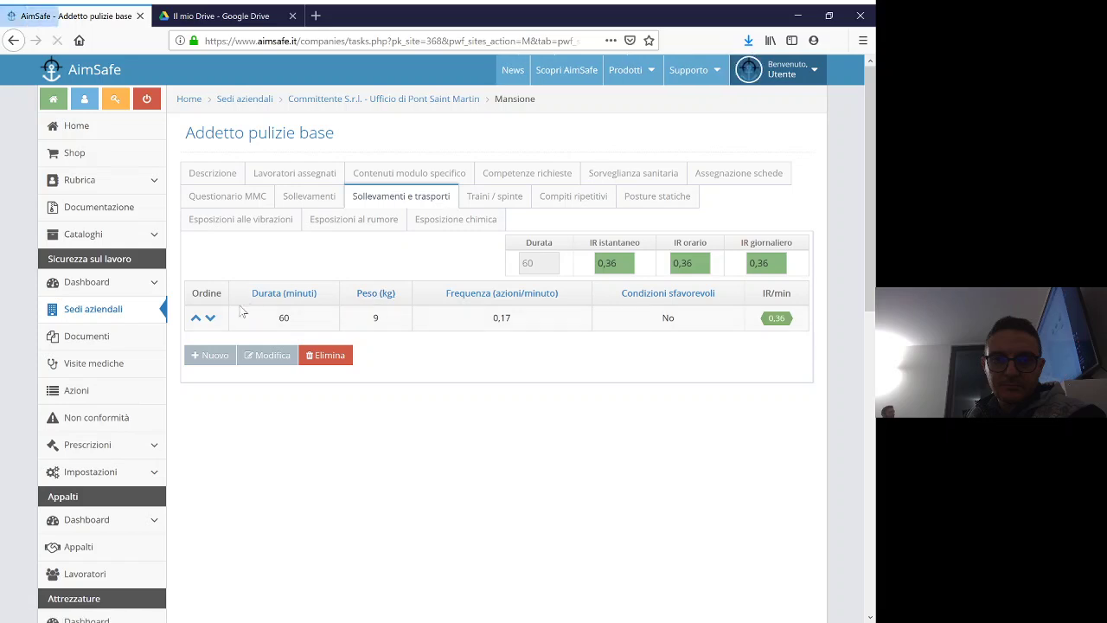
Add "Scarico dei secchi" as another lifting-and-transport exposure of the role, lasting 60 minutes, and save it.
left_click(212, 355)
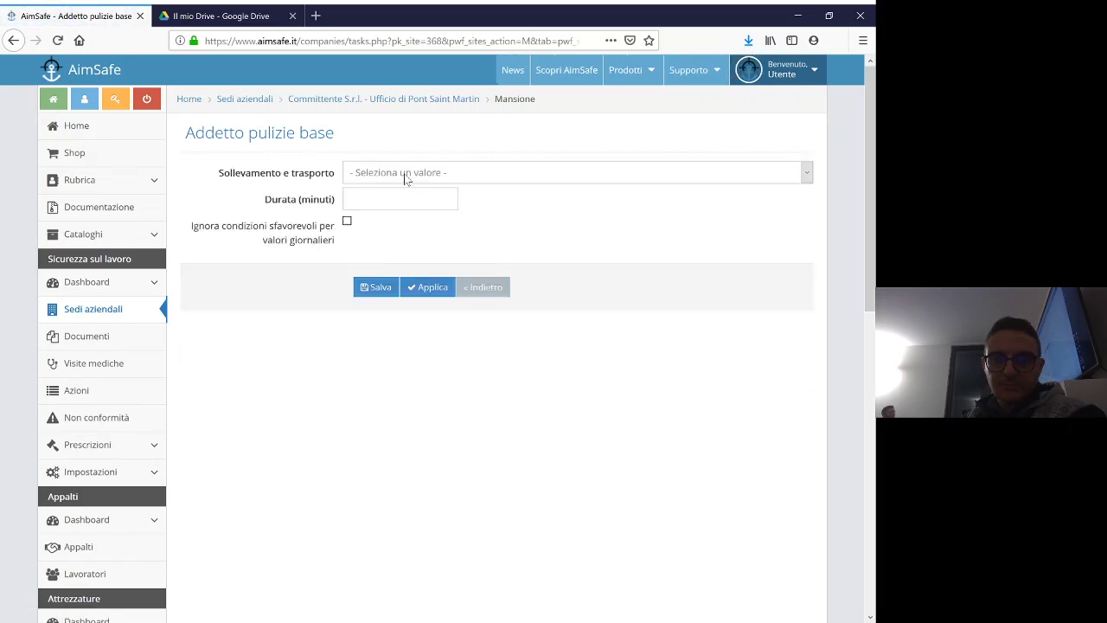
left_click(404, 176)
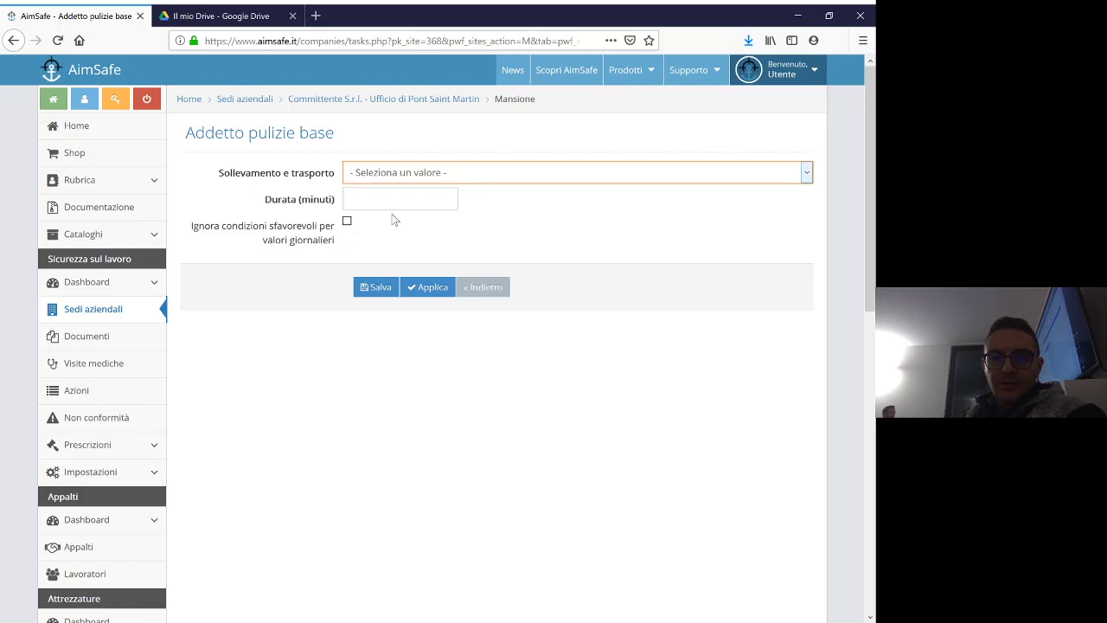
key("Down")
left_click(383, 199)
type("60")
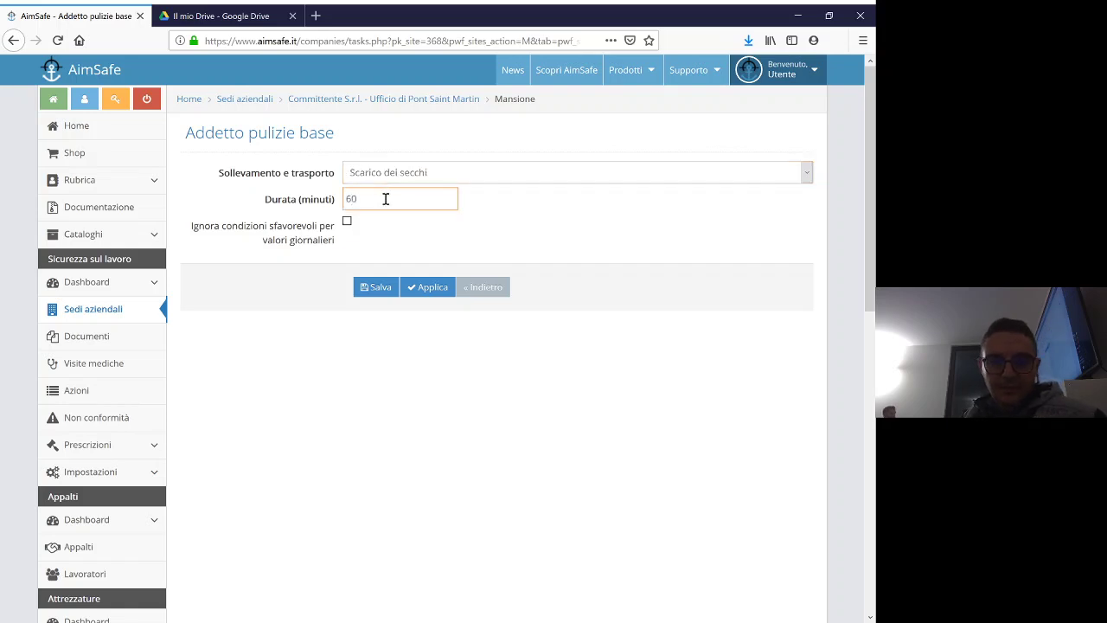
left_click(379, 289)
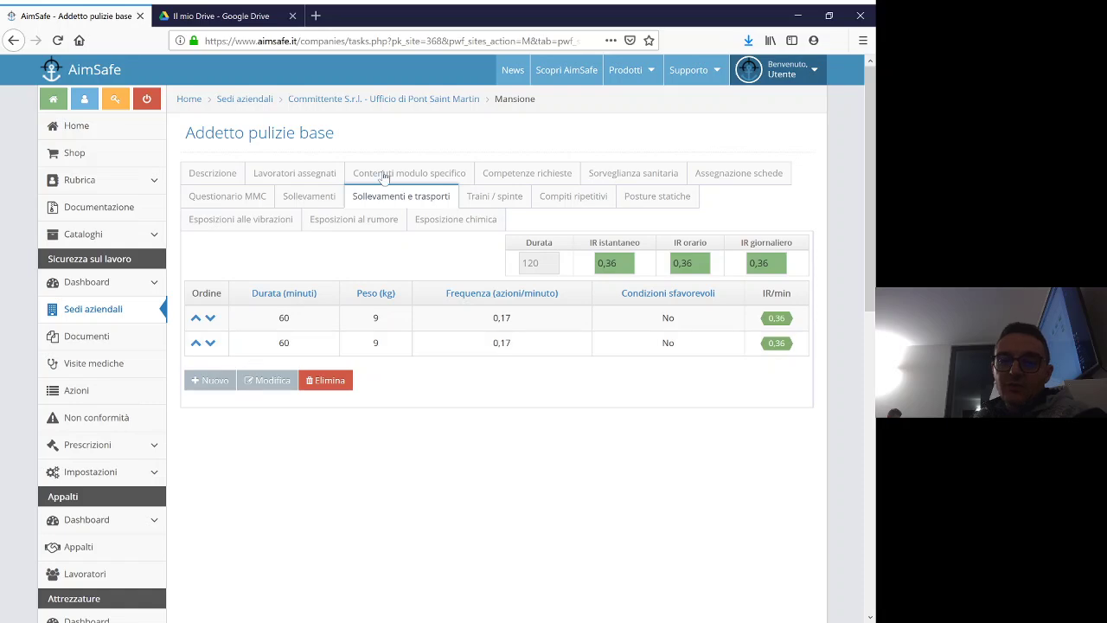
Return to the site's handlings and create a new one of type "Sollevamento e trasporto" with "Pulizia dei locali" as its Punto di misurazione.
left_click(397, 102)
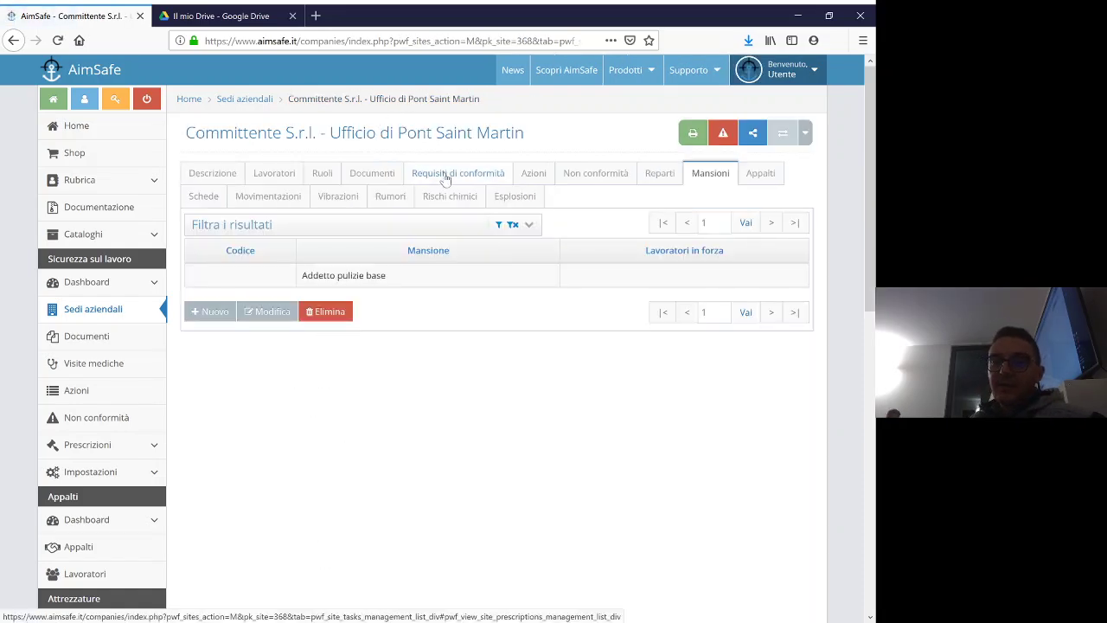
left_click(269, 198)
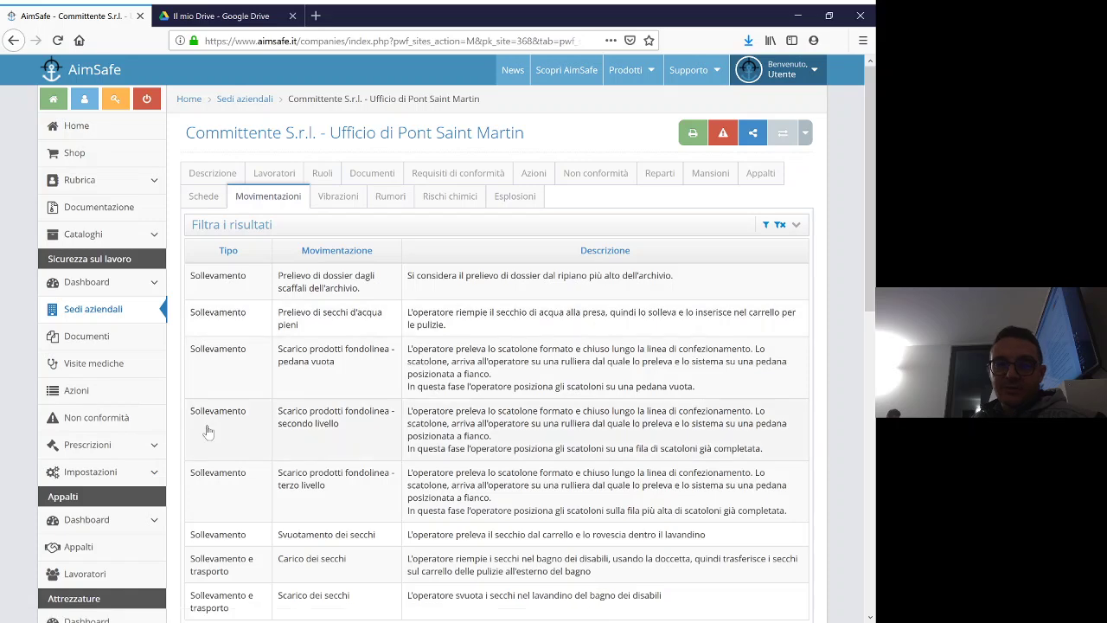
scroll(277, 425, "down", 5)
left_click(217, 206)
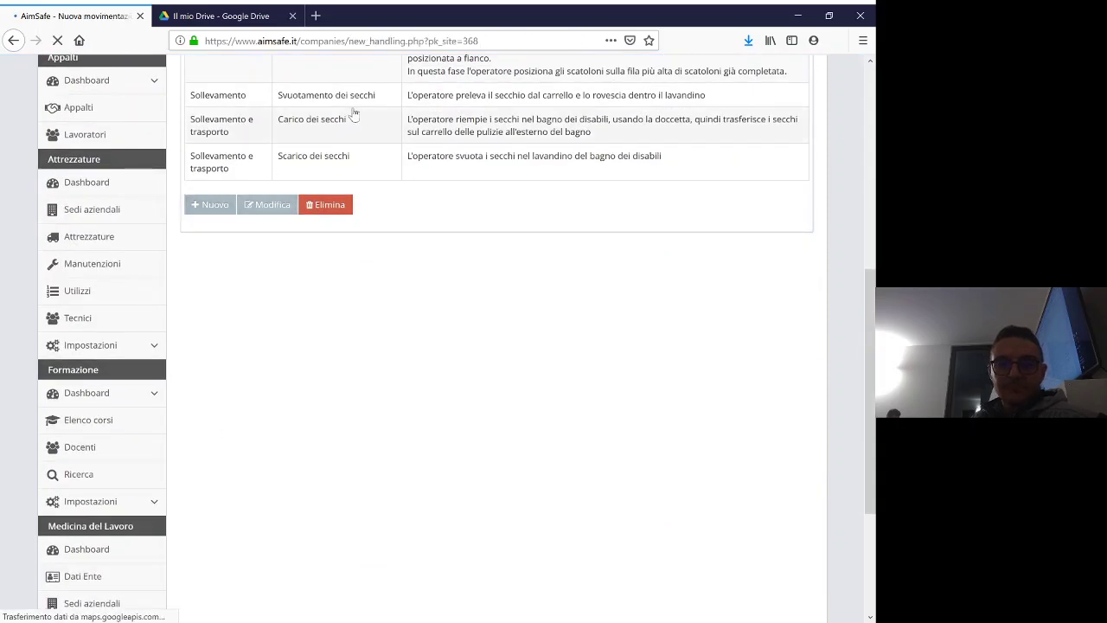
left_click(394, 172)
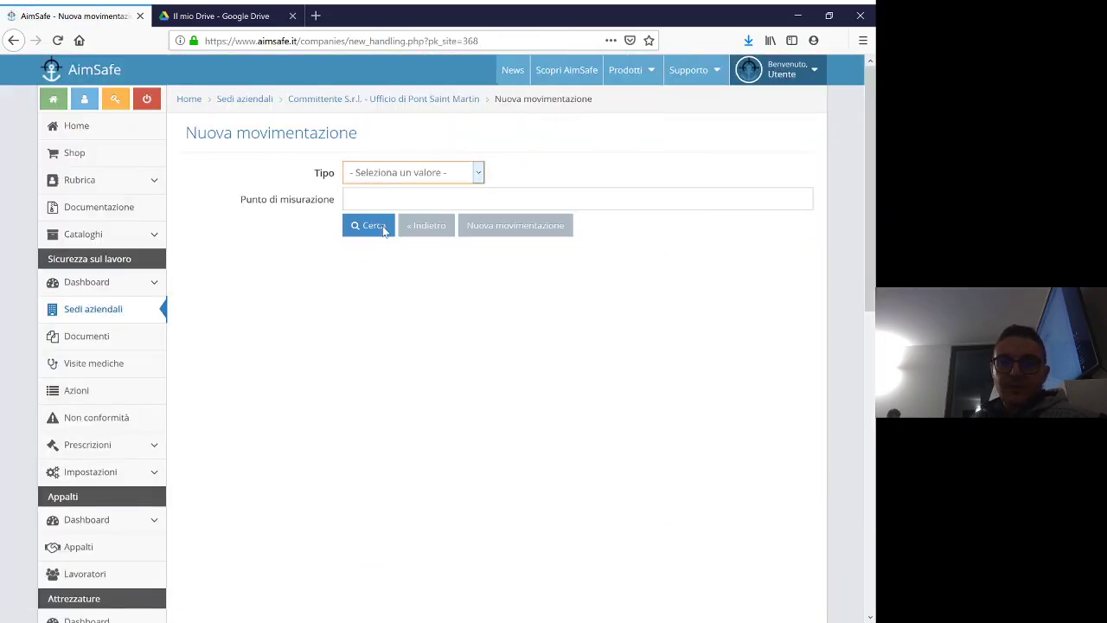
left_click(383, 220)
left_click(383, 197)
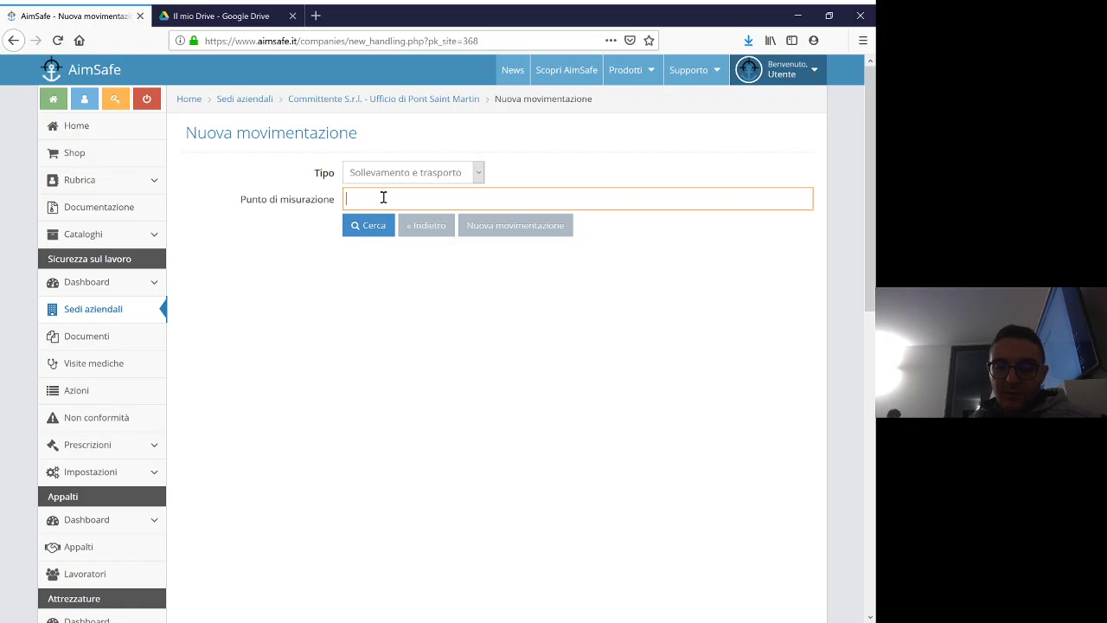
type("Pulizia dei locali")
left_click(519, 226)
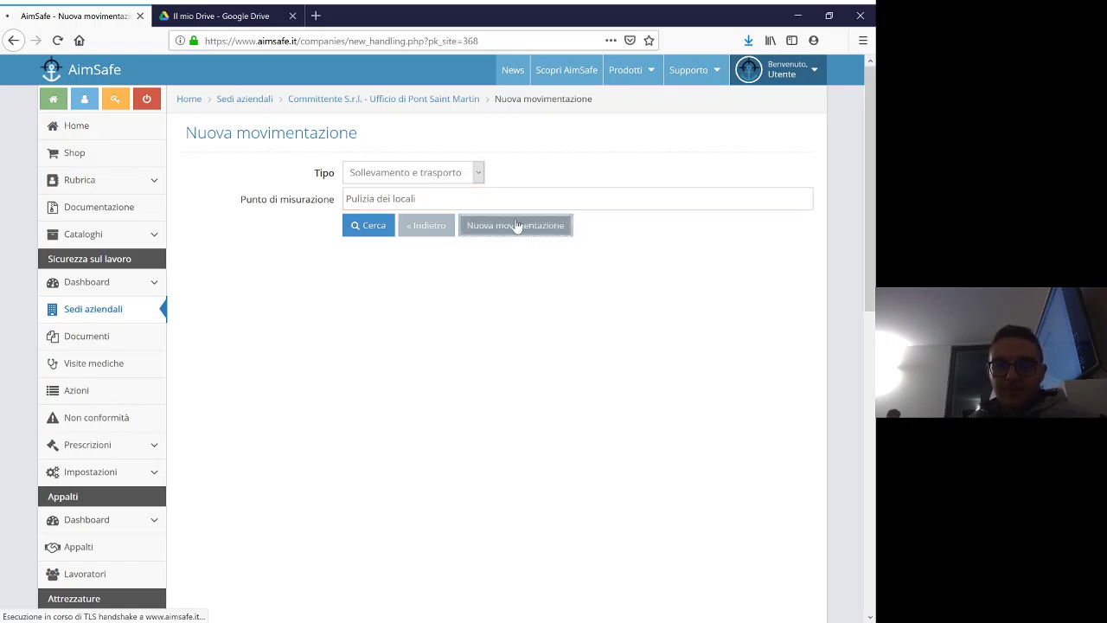
Set Oggetti, Peso (kg) and Distanza (m) of the "Pulizia dei locali" handling to 0.
left_click(362, 287)
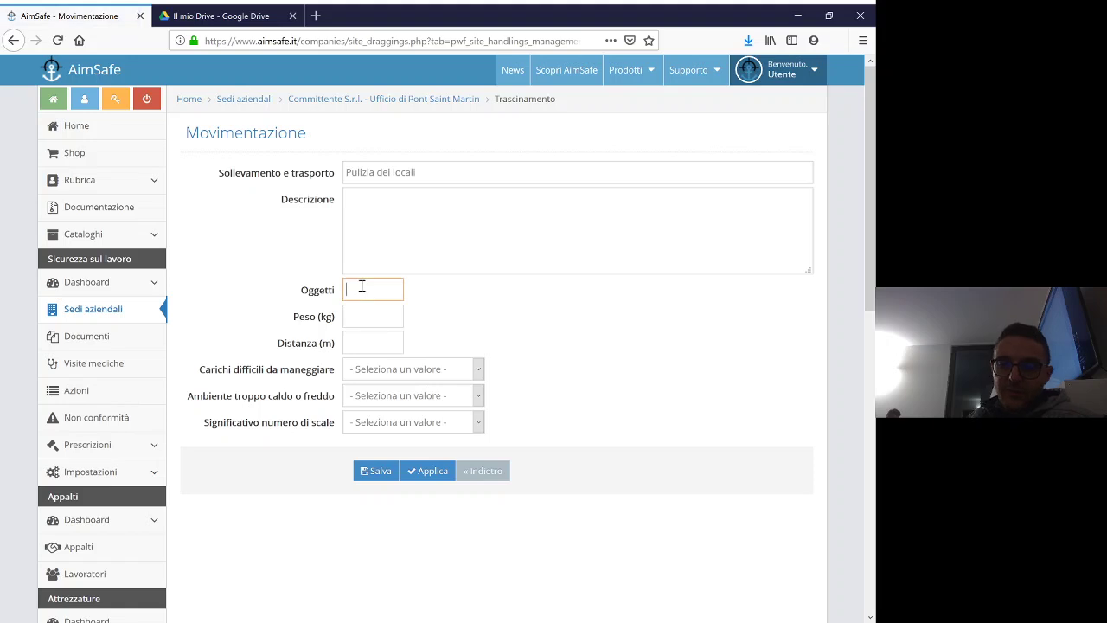
type("0")
key("Tab")
type("0")
key("Tab")
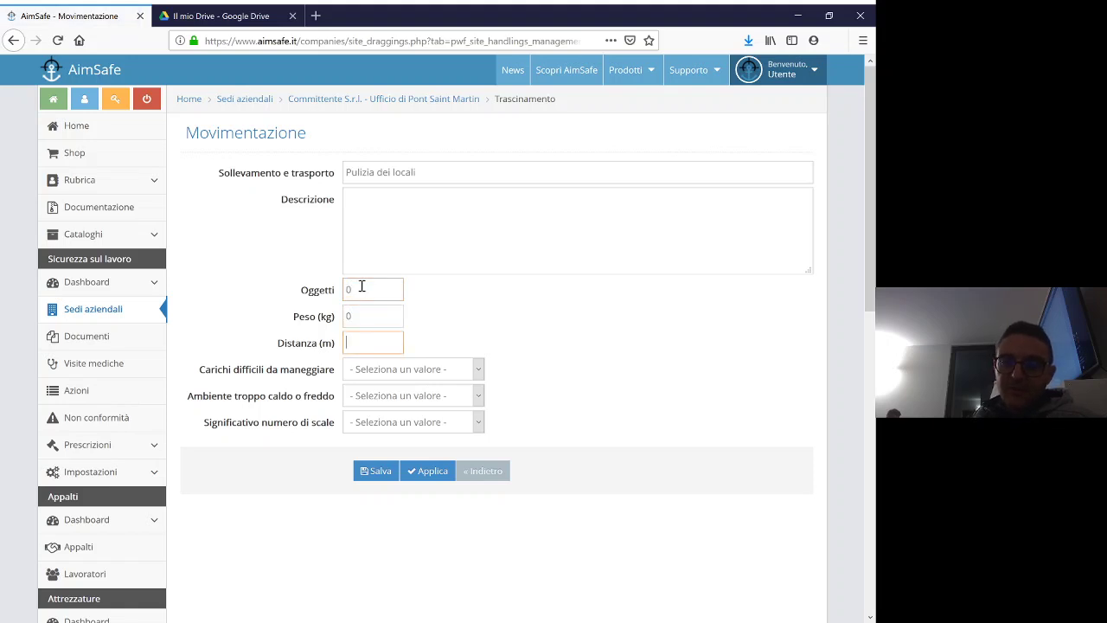
key("Tab")
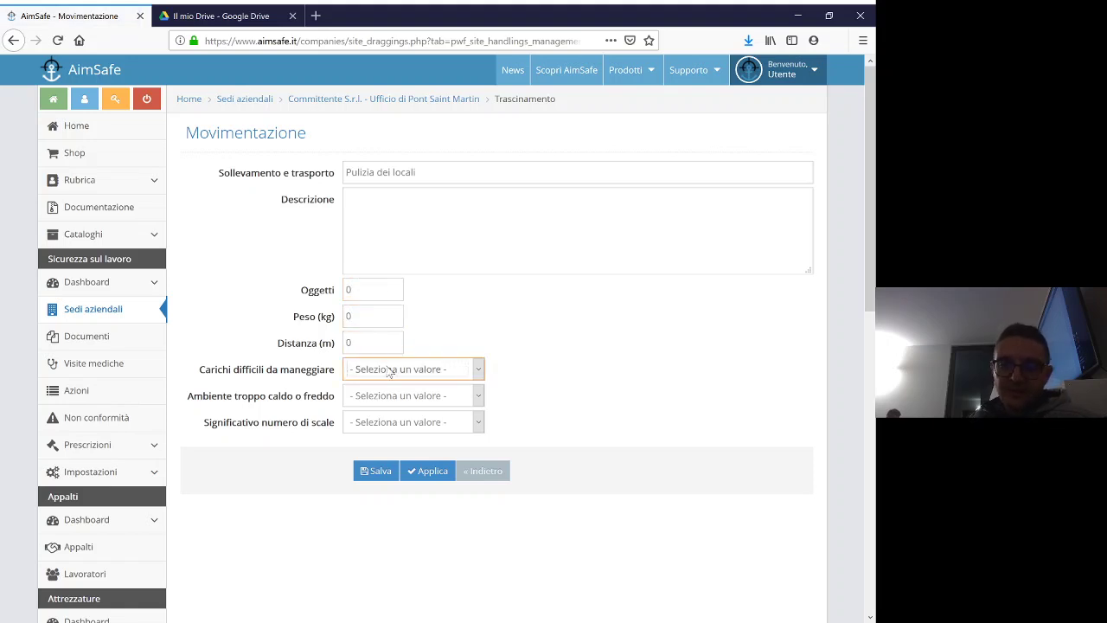
Set difficult-to-handle loads, too hot or cold environment, and significant number of stairs all to "No".
key("n")
key("Tab")
key("n")
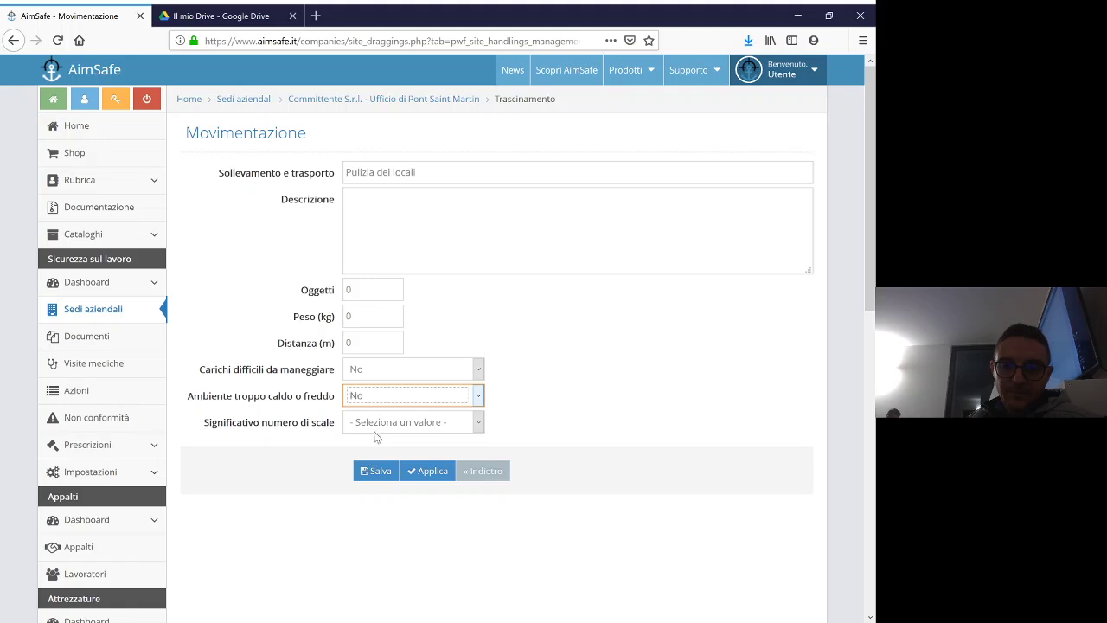
key("Tab")
key("n")
Enter "Prova" as the handling's description and save the handling.
left_click(367, 470)
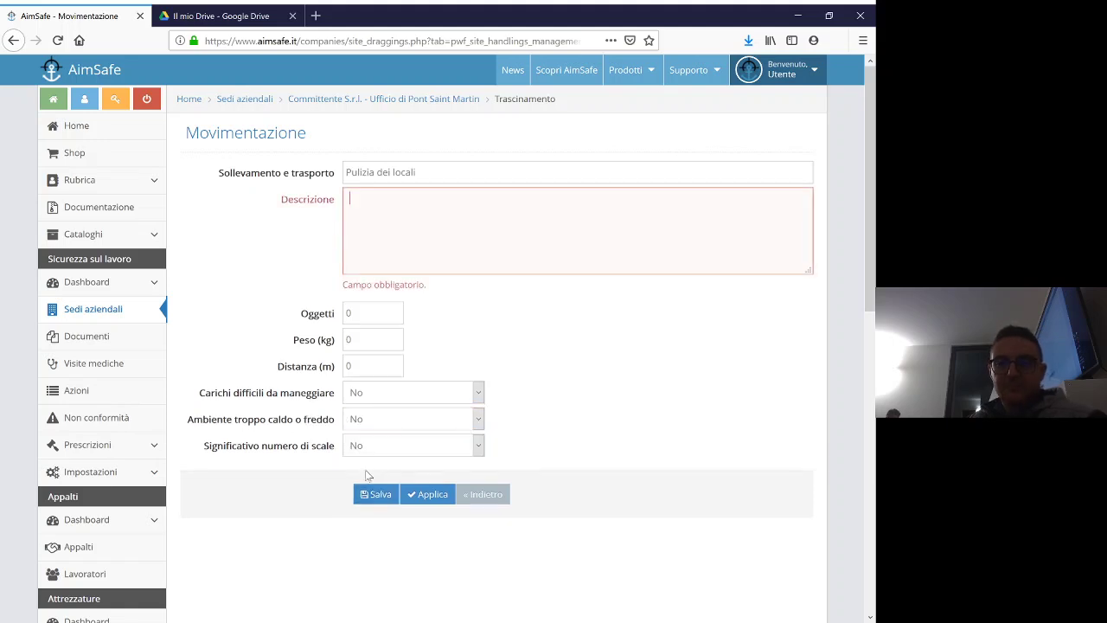
type("Prova")
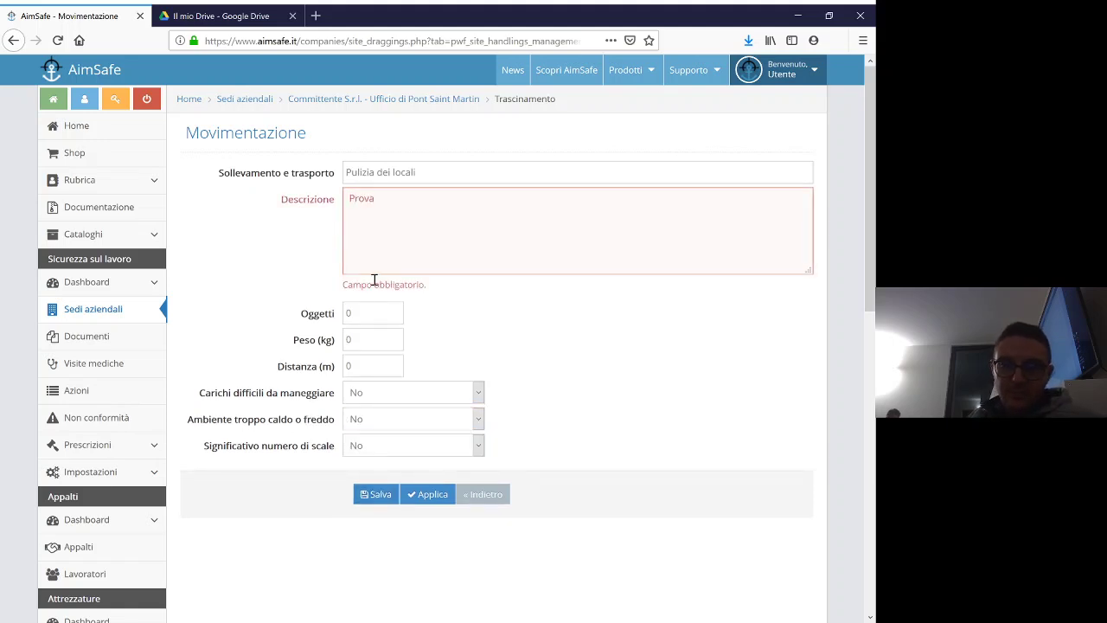
left_click(383, 477)
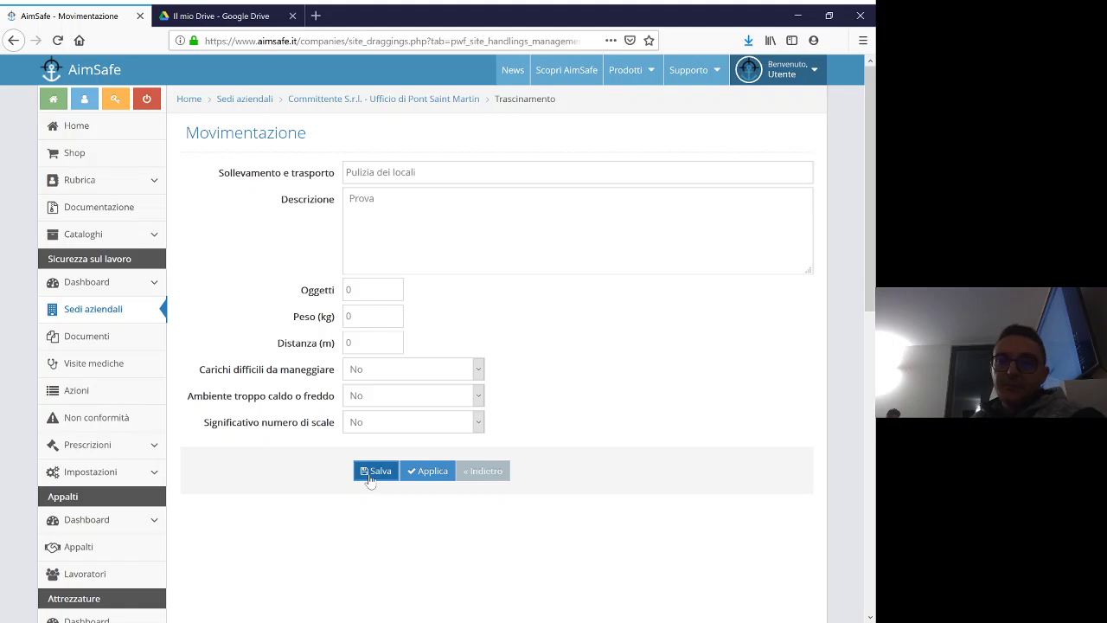
left_click(369, 474)
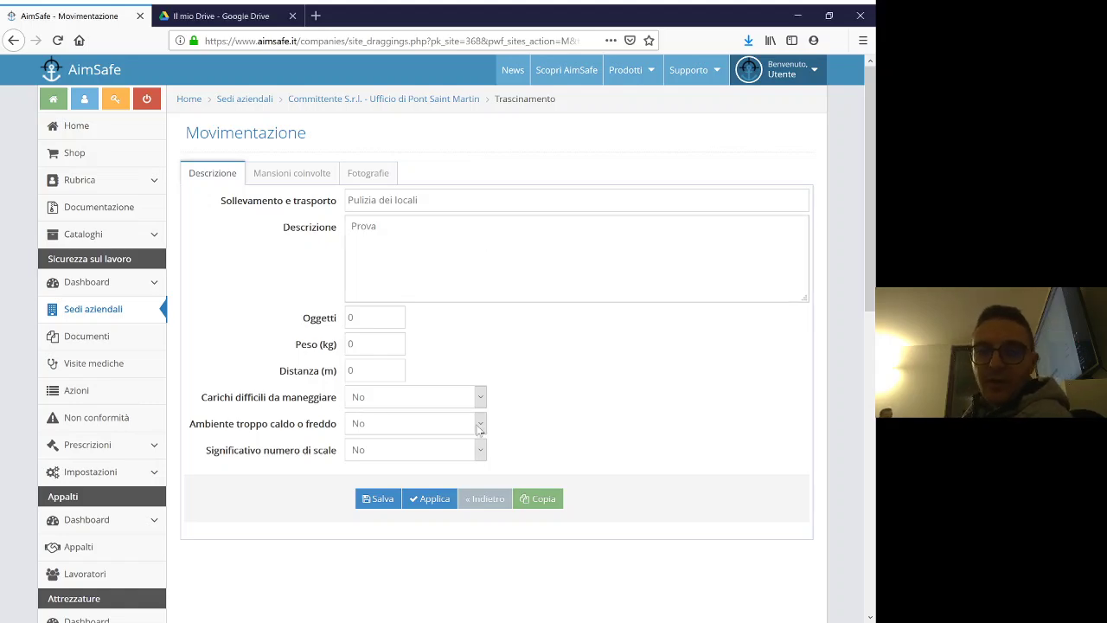
left_click(377, 499)
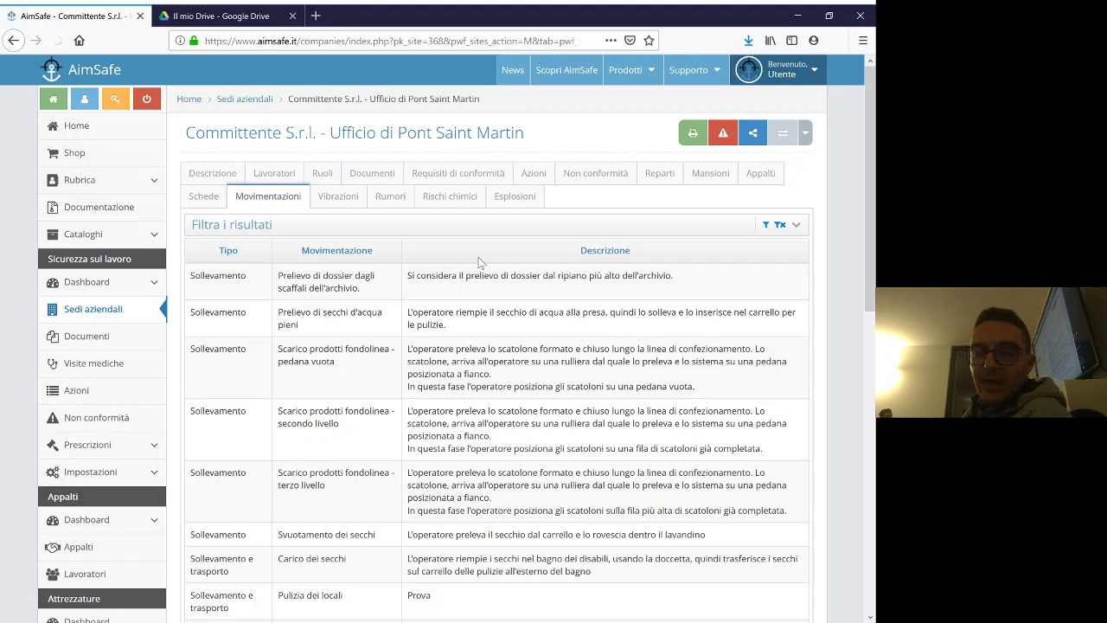
Try to add "Pulizia dei locali" to the "Addetto pulizie base" role as a lifting-and-transport exposure lasting 120 minutes.
left_click(719, 176)
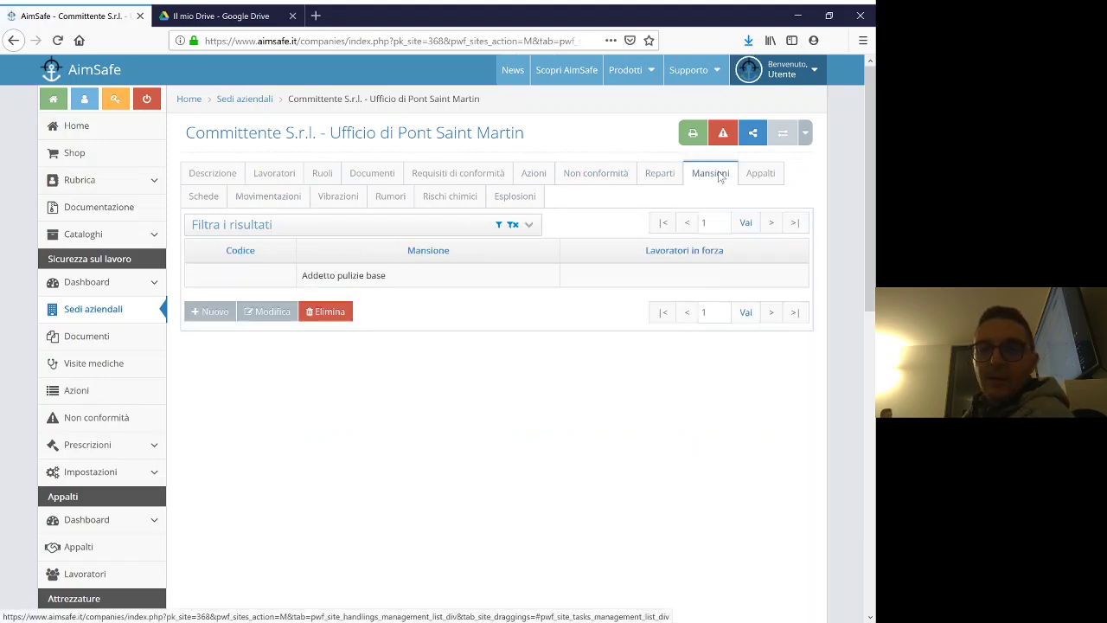
double_click(319, 280)
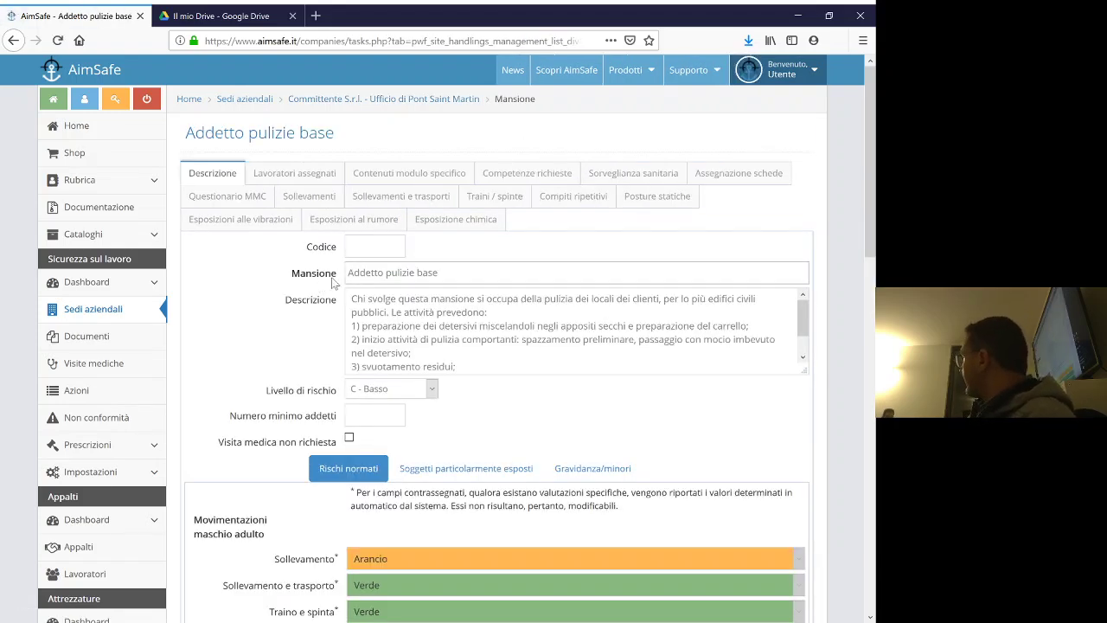
left_click(388, 200)
left_click(210, 381)
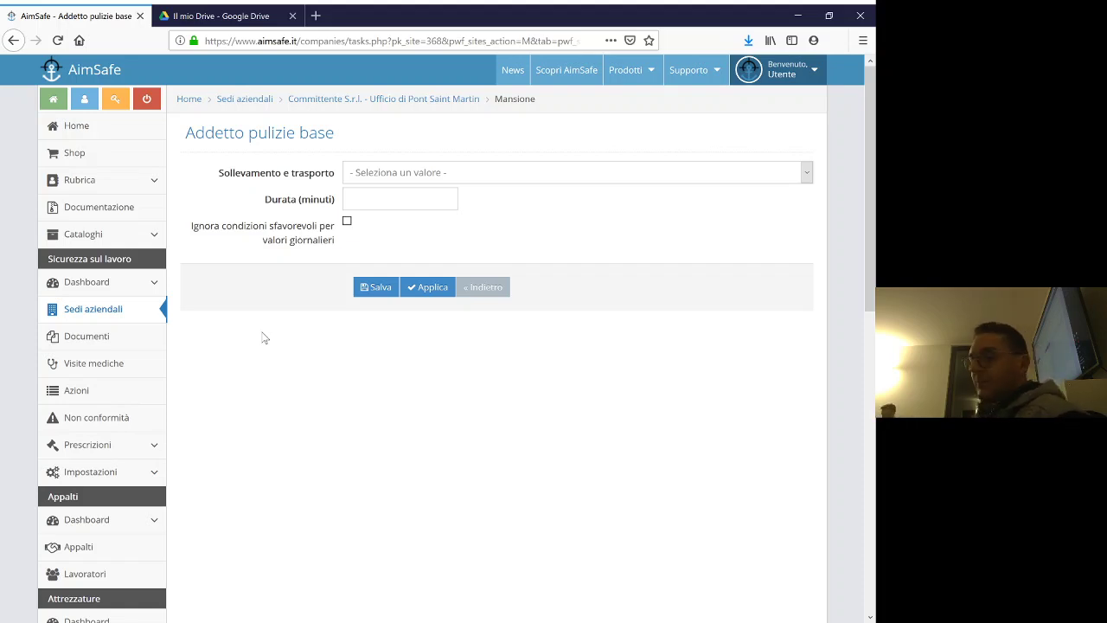
left_click(433, 181)
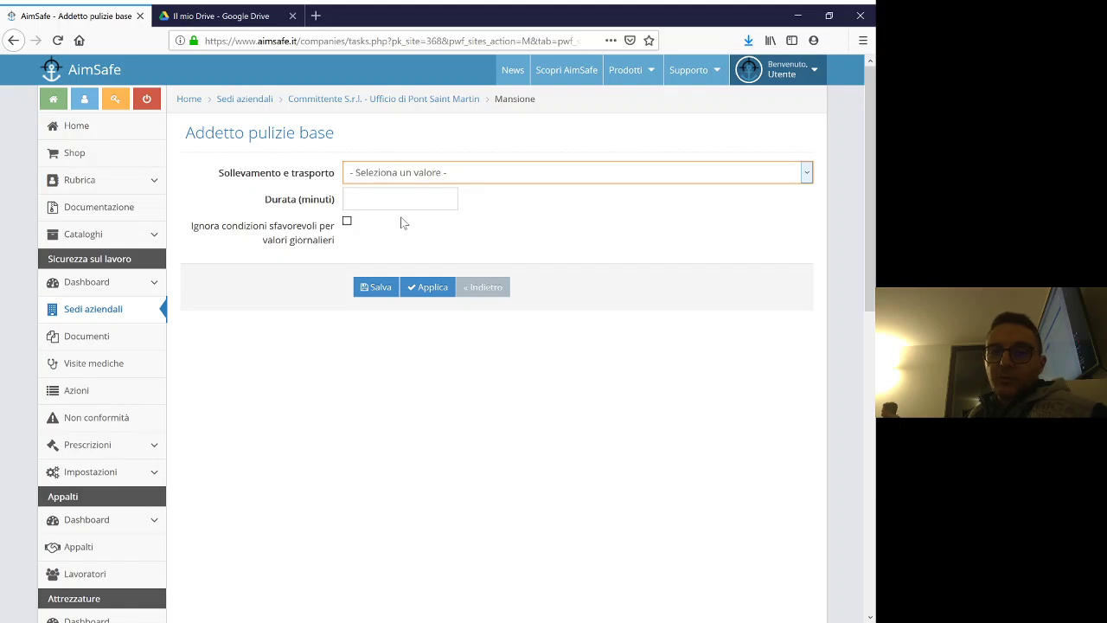
left_click(400, 223)
left_click(399, 202)
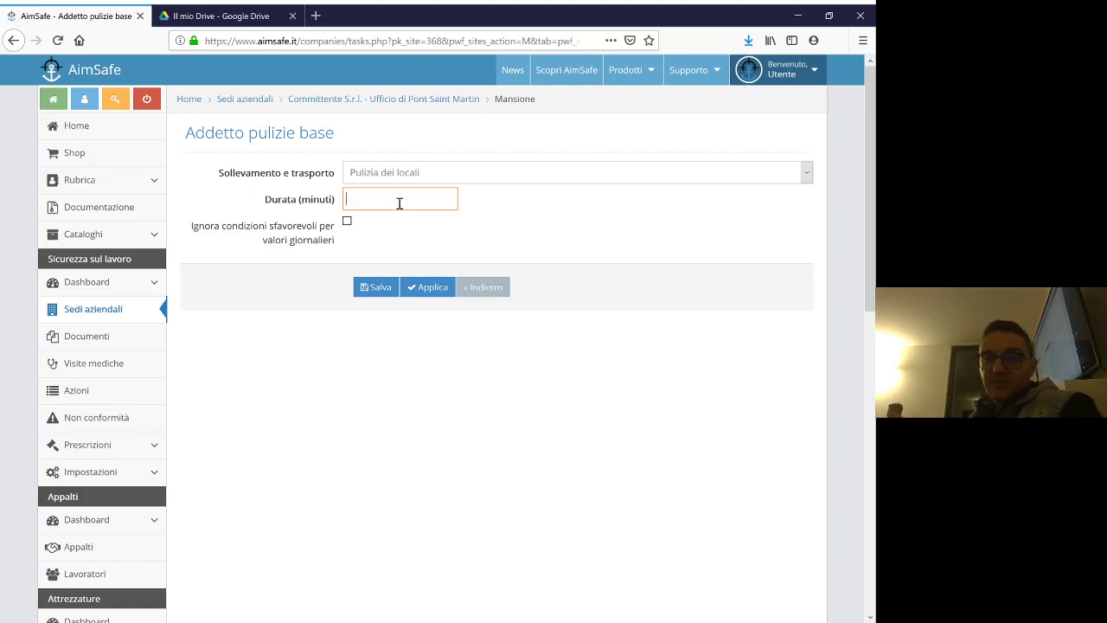
type("120")
key("Tab")
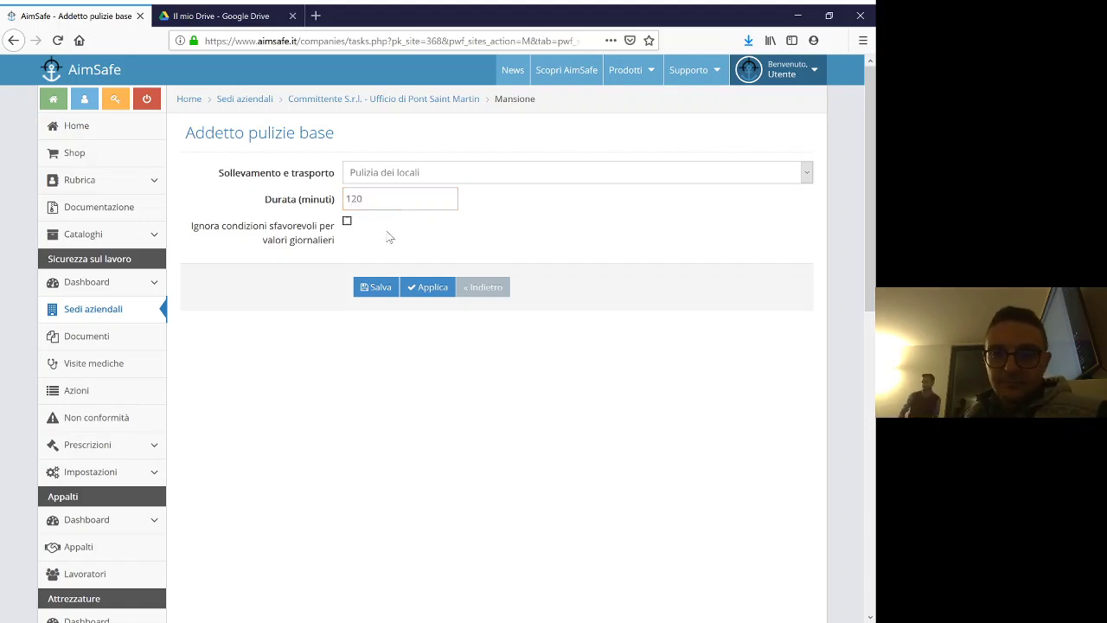
left_click(378, 287)
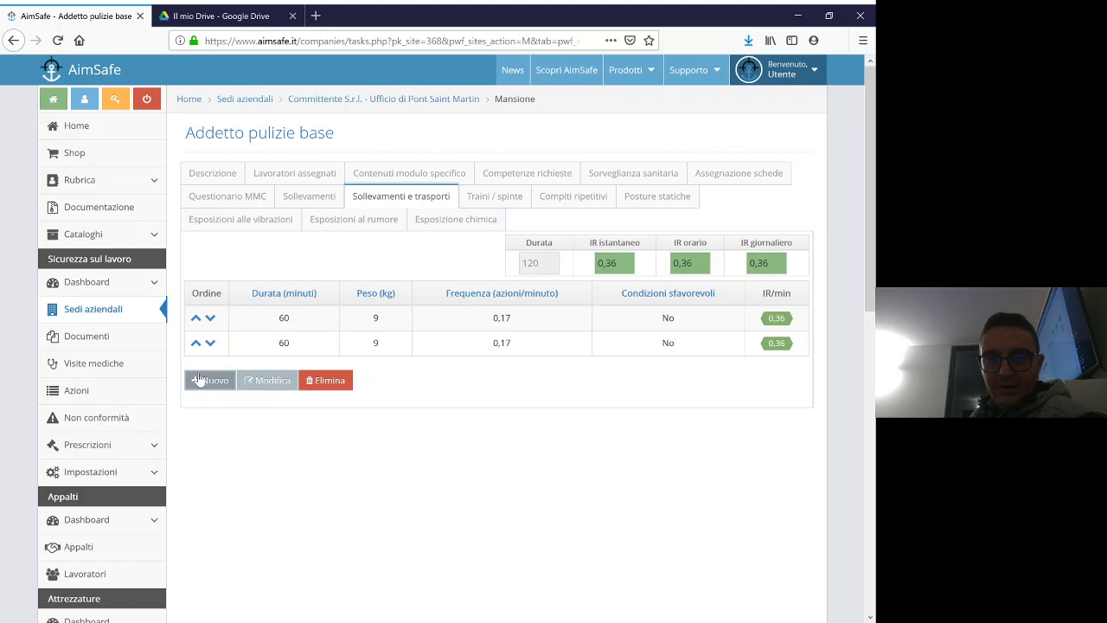
left_click(199, 380)
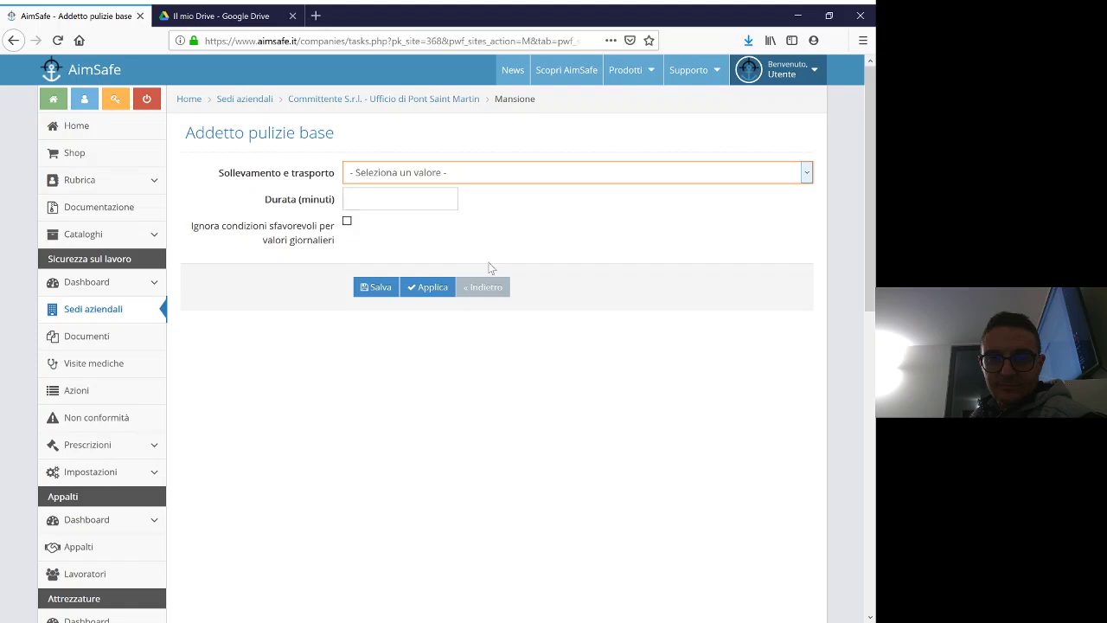
left_click(488, 287)
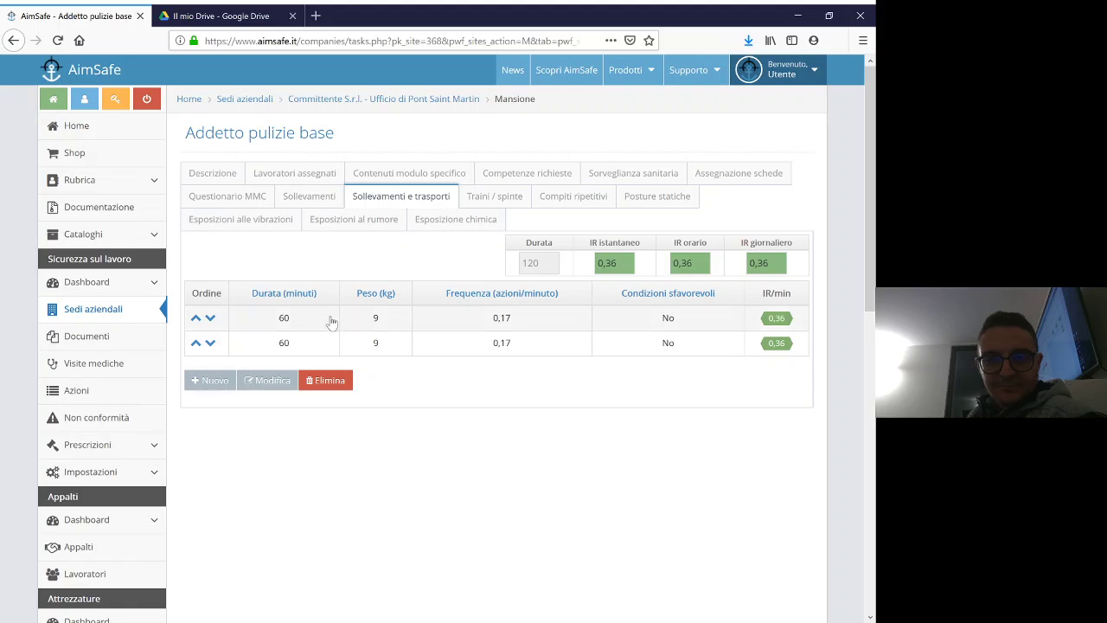
left_click(217, 380)
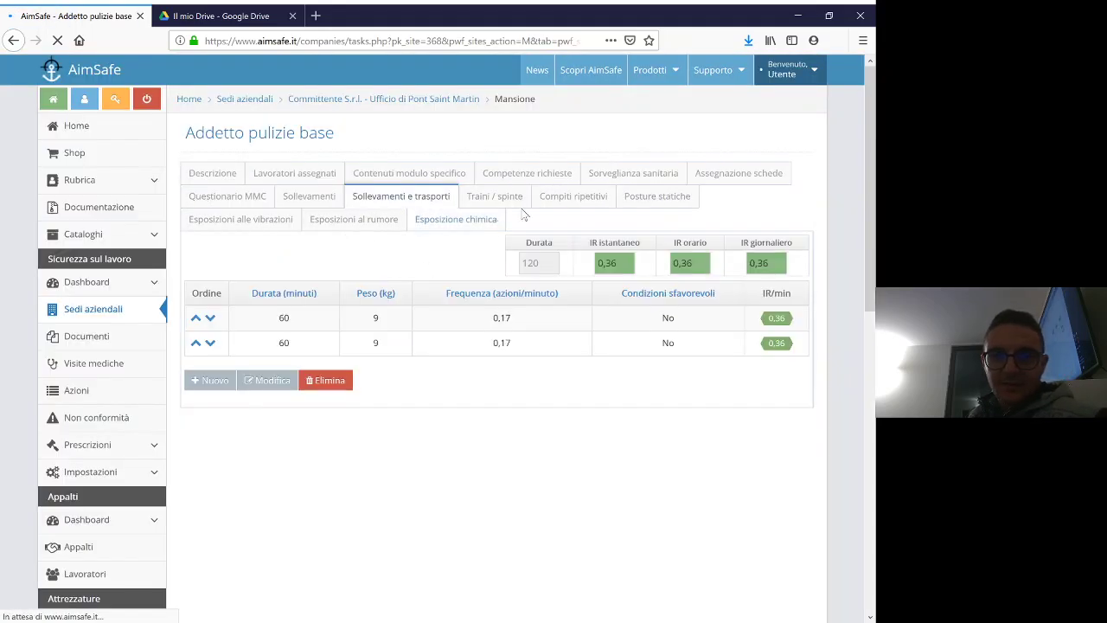
Reopen the site's "Pulizia dei locali" handling, set Oggetti to 100 and Distanza to 20 m, and save it.
left_click(400, 101)
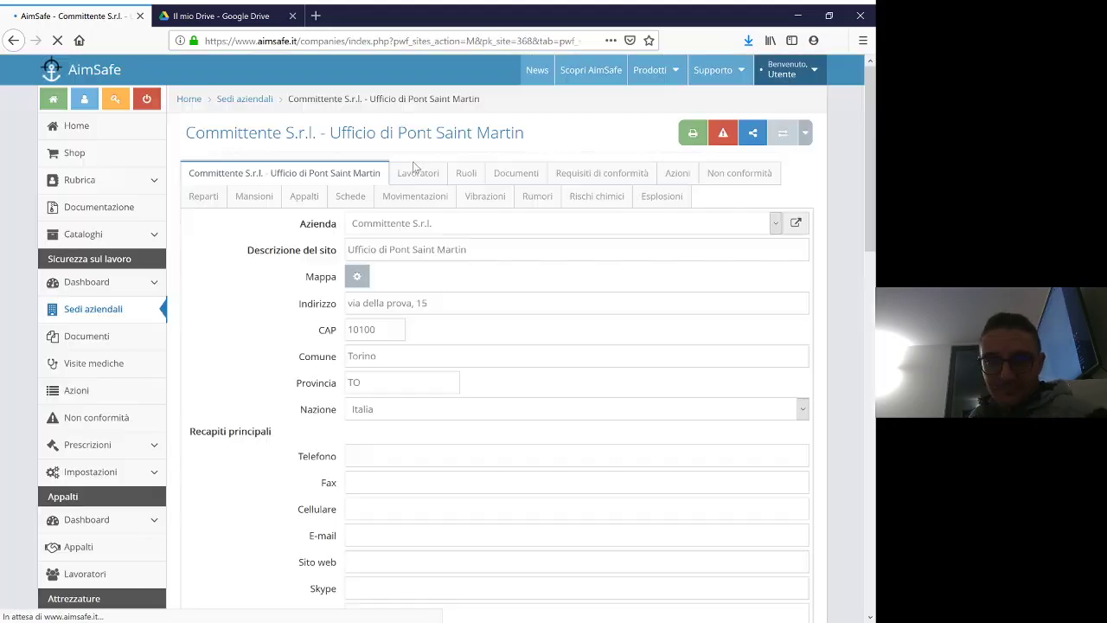
left_click(268, 195)
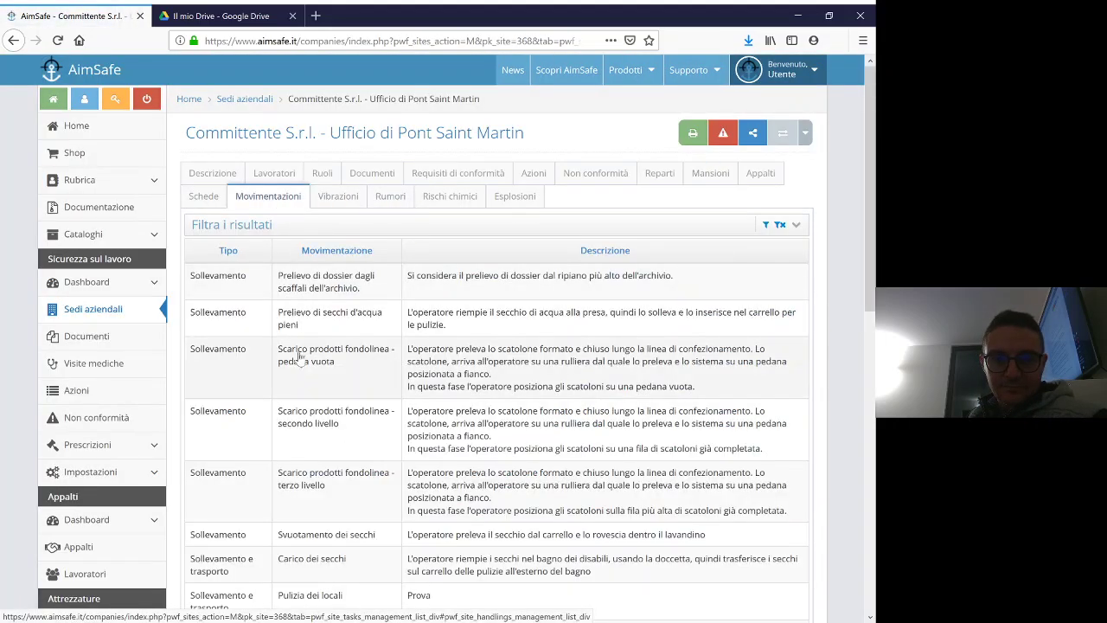
scroll(322, 465, "down", 3)
scroll(322, 465, "down", 3)
double_click(331, 248)
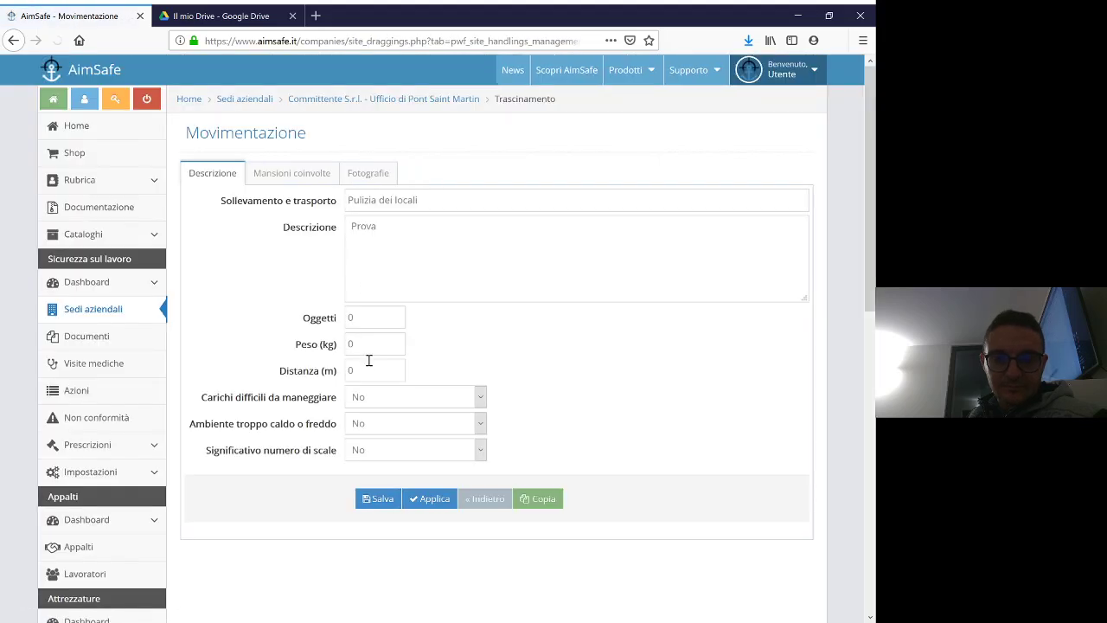
left_click(376, 320)
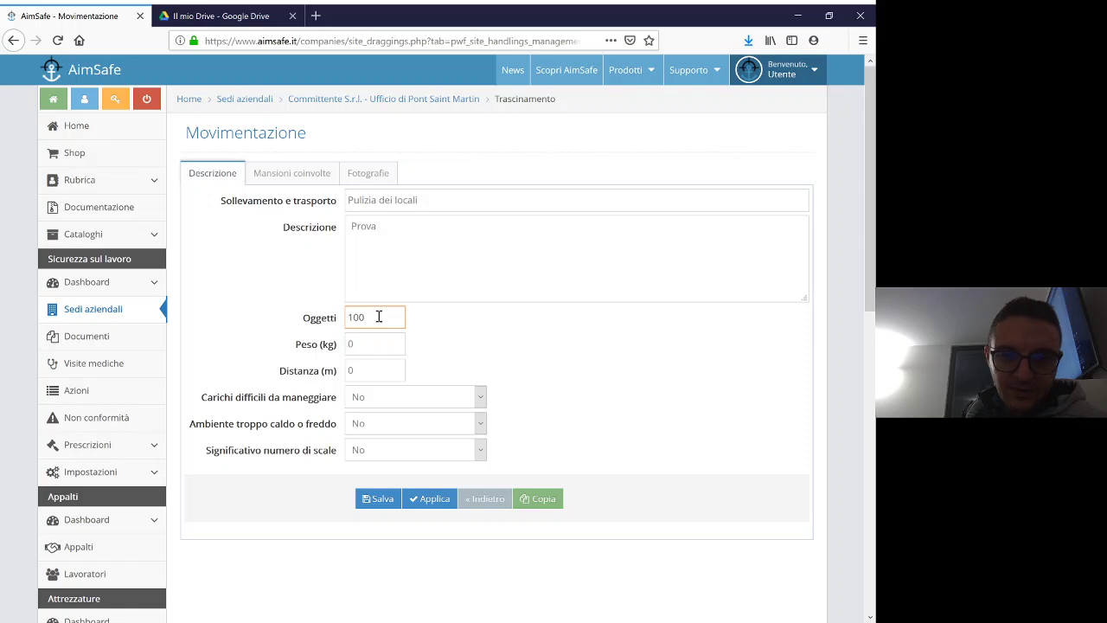
key("Tab")
key("Tab")
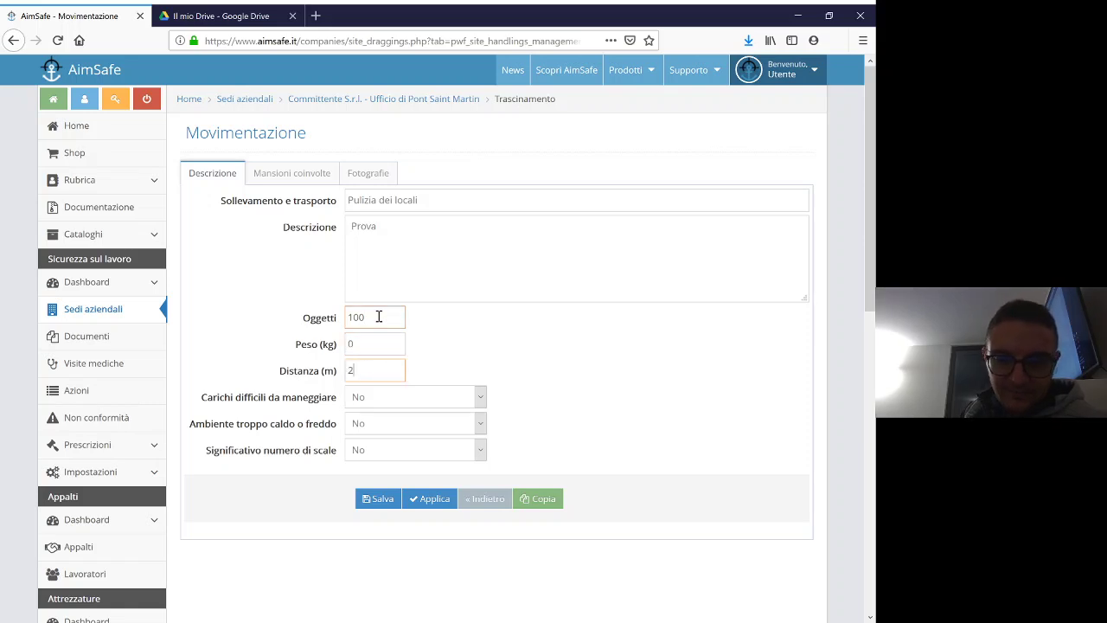
left_click(379, 502)
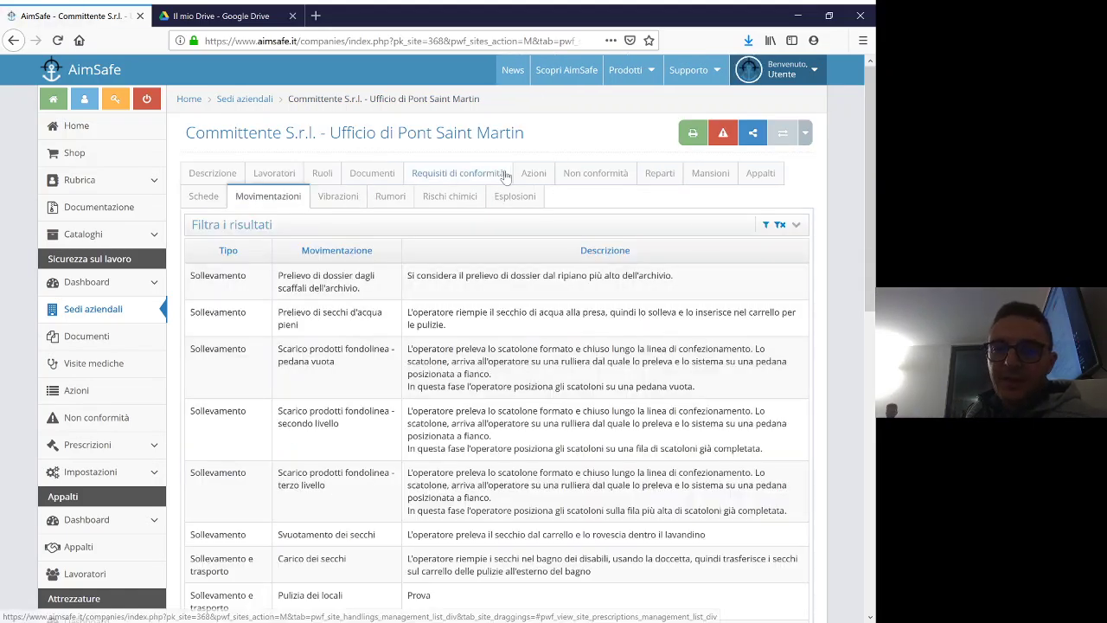
left_click(731, 177)
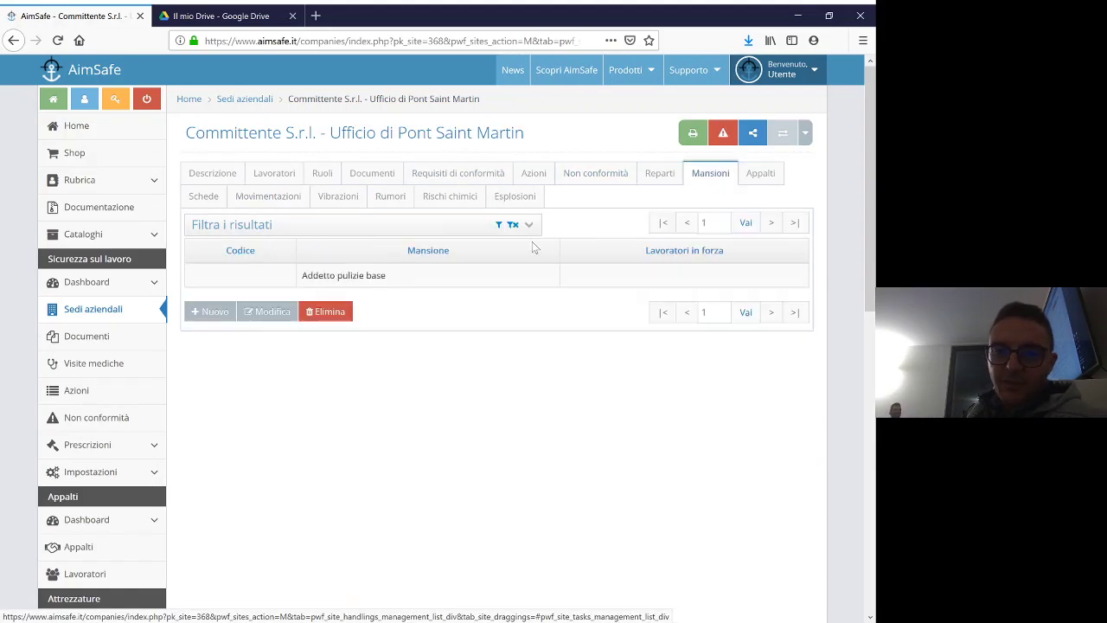
double_click(393, 275)
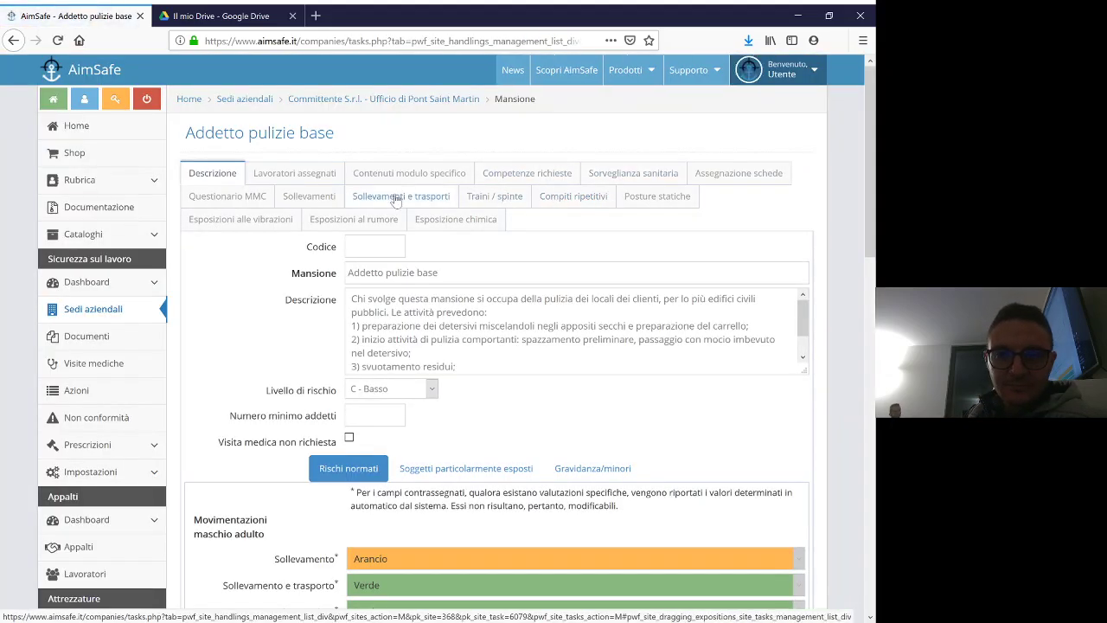
left_click(390, 198)
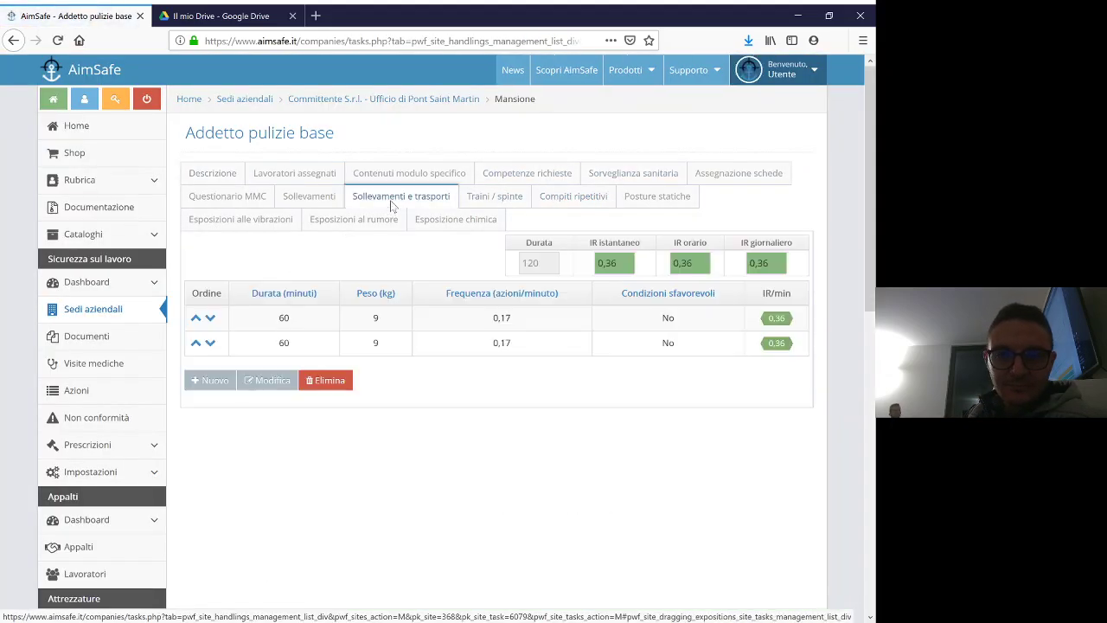
left_click(197, 381)
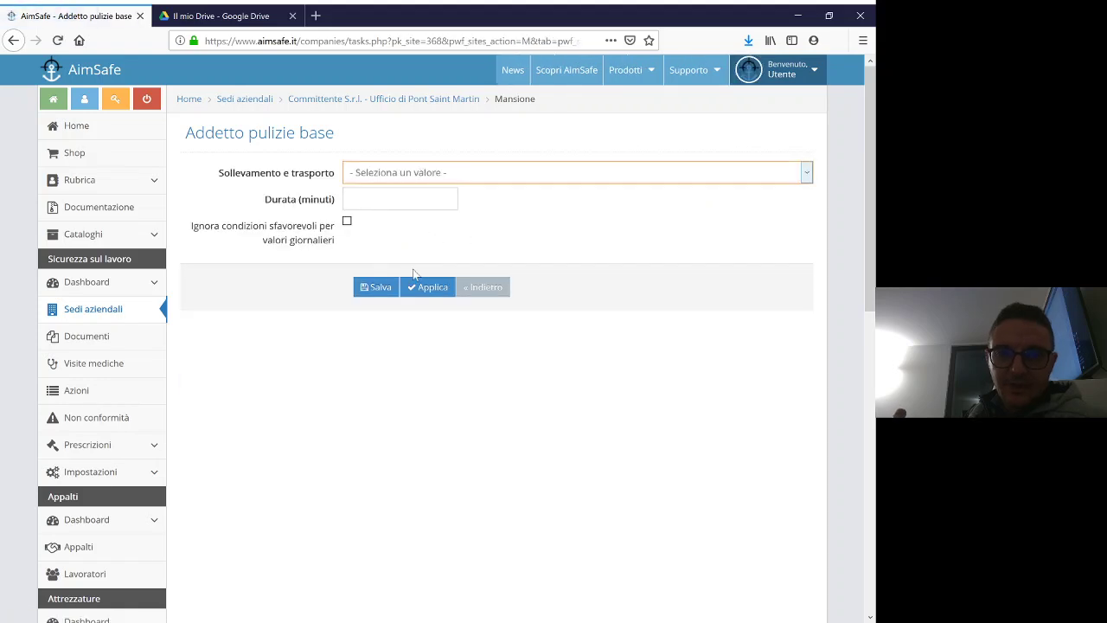
left_click(502, 292)
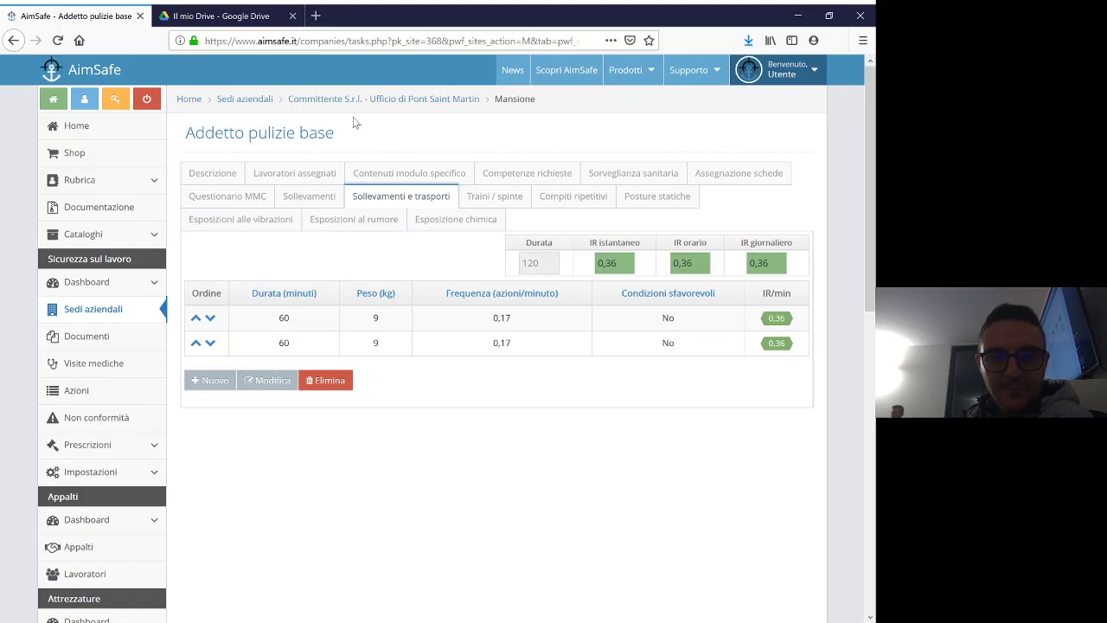
Open the "Pulizia dei locali" handling from the site's handlings and check which roles are involved in it.
left_click(374, 100)
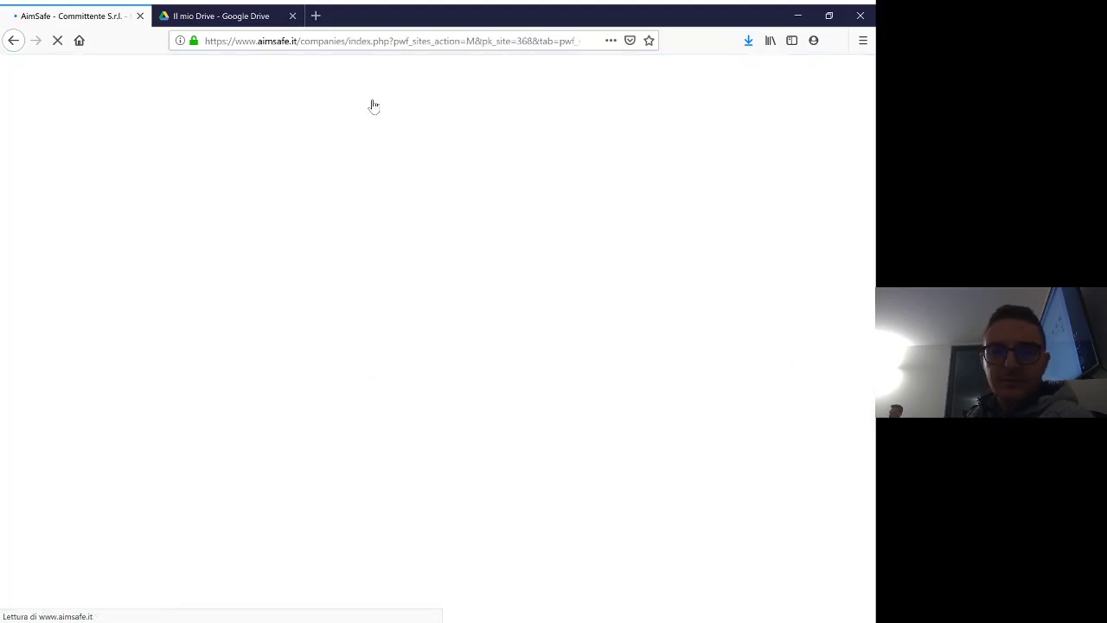
left_click(284, 196)
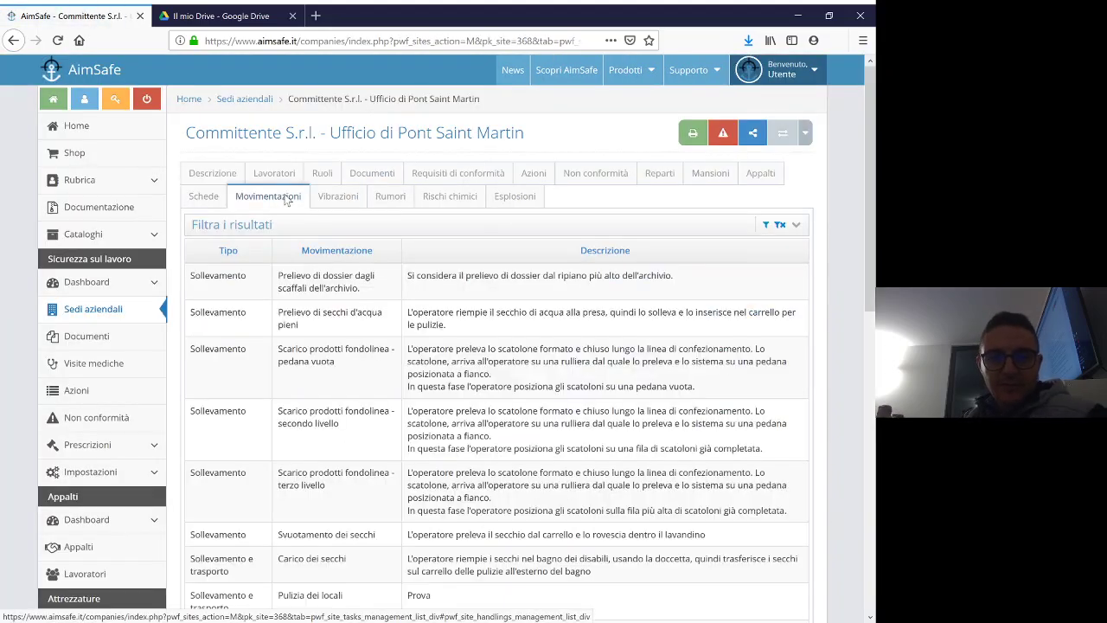
scroll(332, 345, "down", 3)
scroll(329, 345, "down", 1)
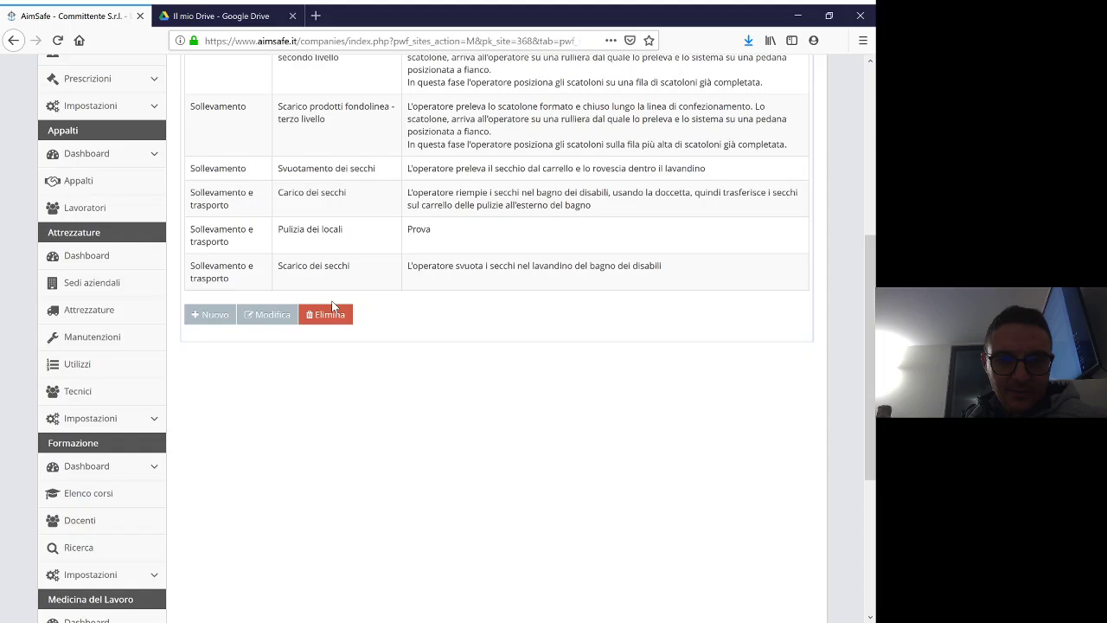
left_click(345, 250)
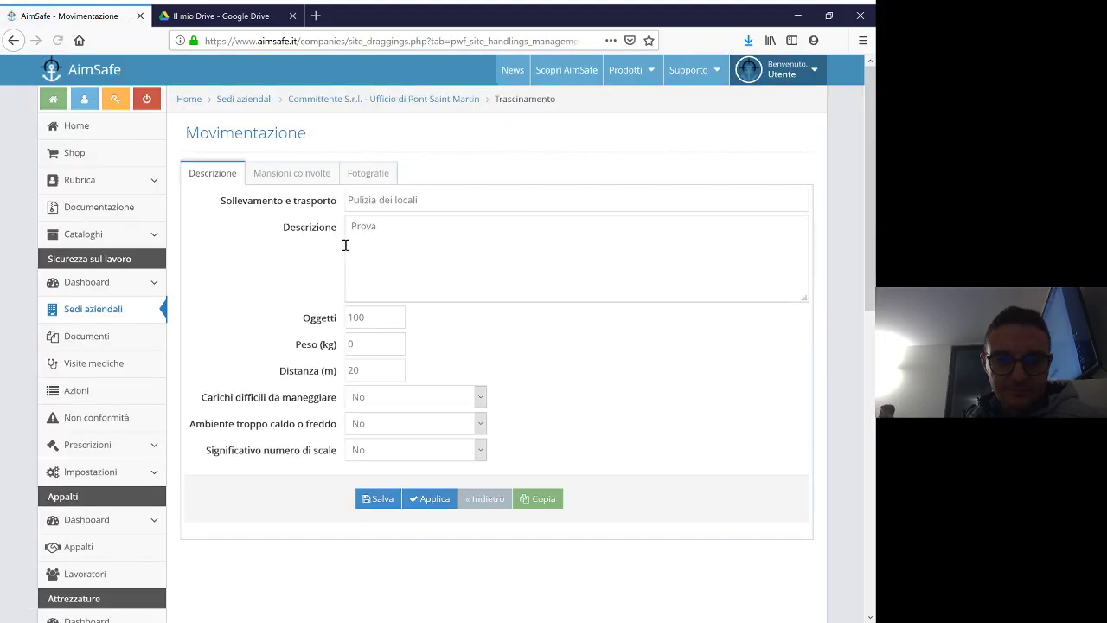
left_click(316, 176)
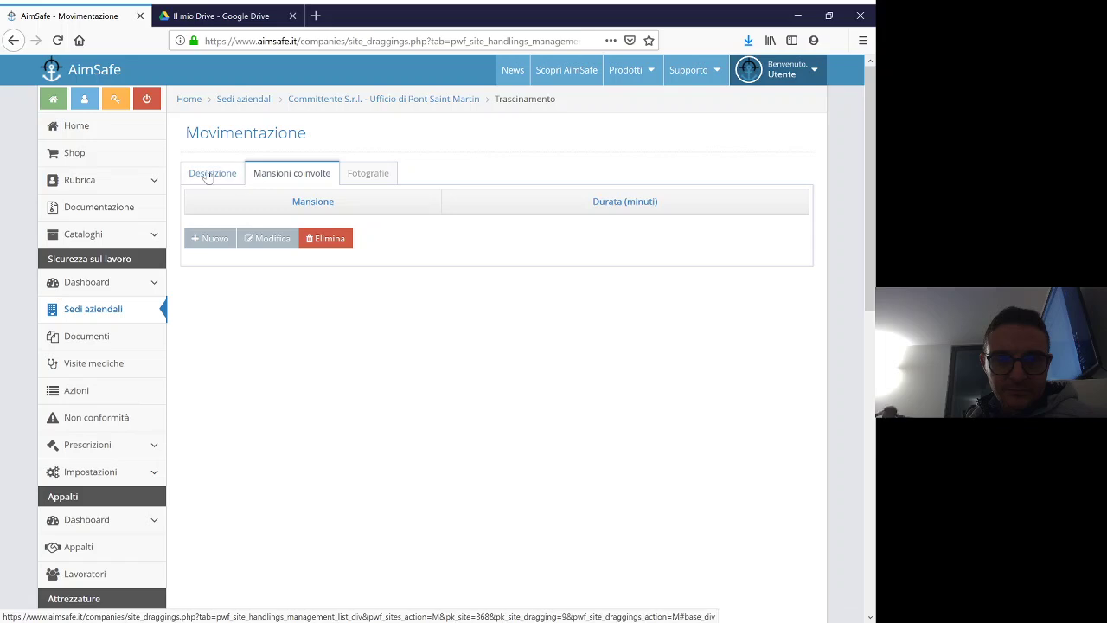
Review the description data and involved roles of the "Pulizia dei locali" handling and return to the site's handlings list.
left_click(210, 175)
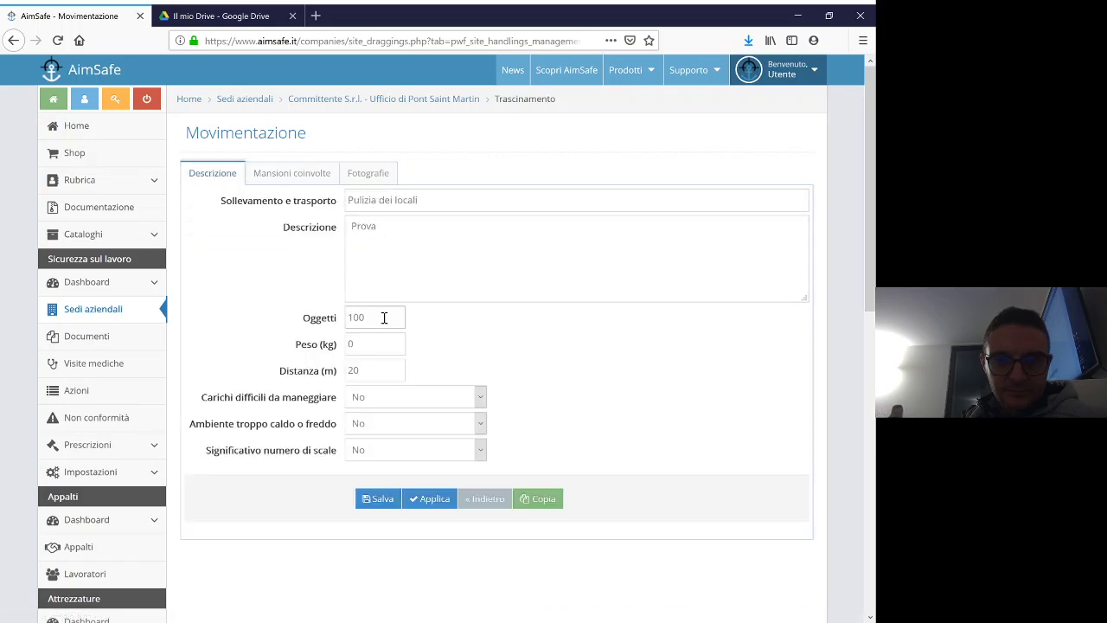
left_click_drag(383, 317, 303, 307)
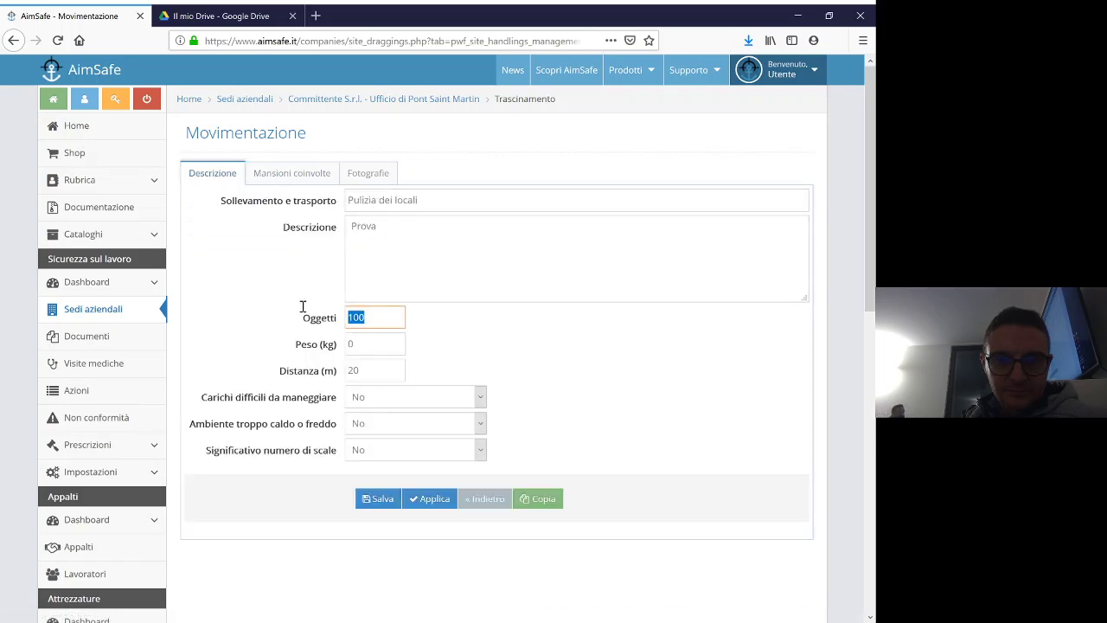
left_click(294, 177)
left_click(210, 175)
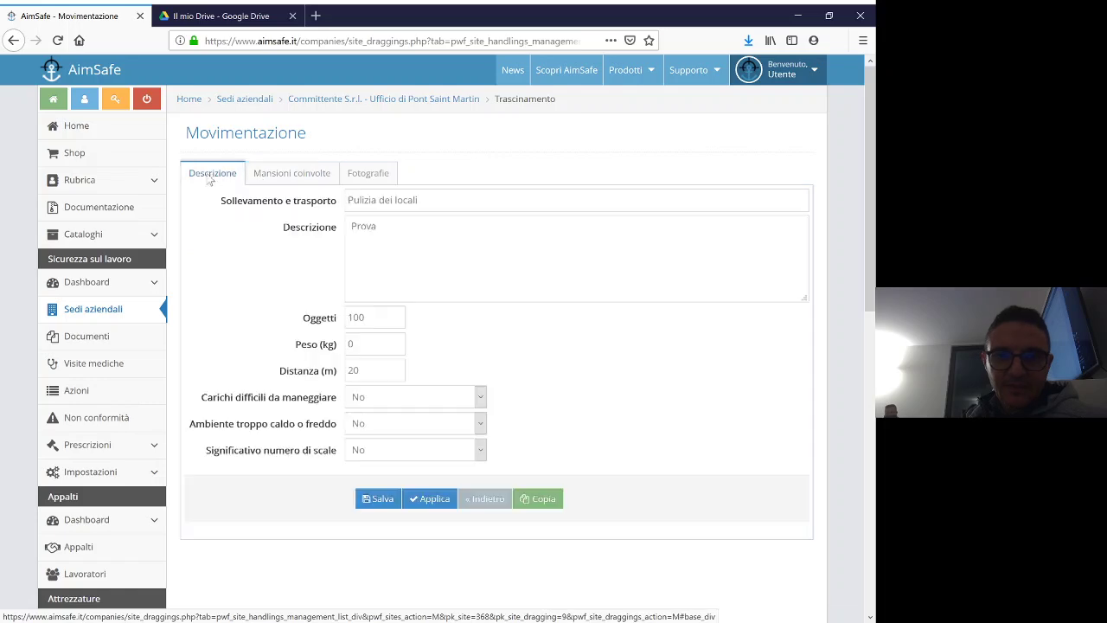
left_click(505, 509)
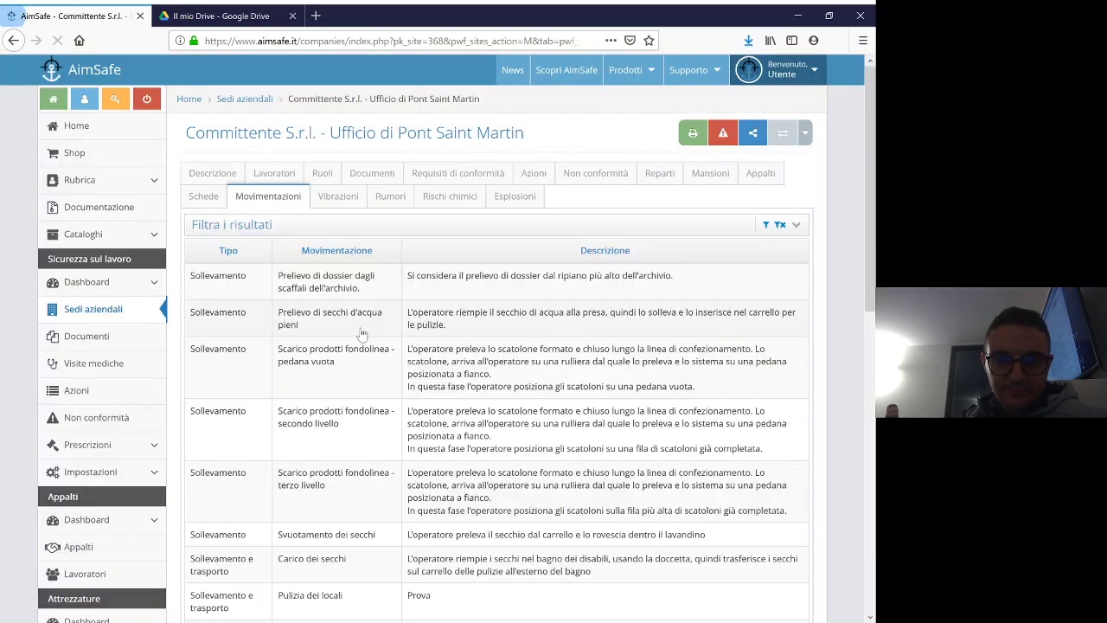
Delete the "Pulizia dei locali" handling from the site's handlings and confirm the deletion.
scroll(355, 303, "down", 5)
left_click(362, 245)
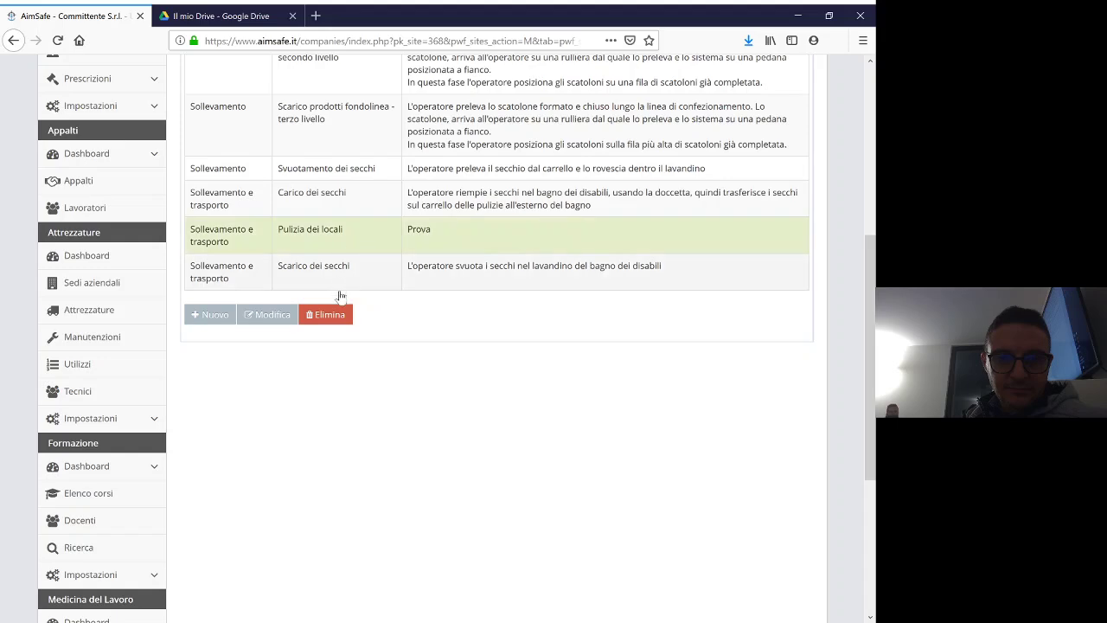
left_click(330, 314)
left_click(417, 290)
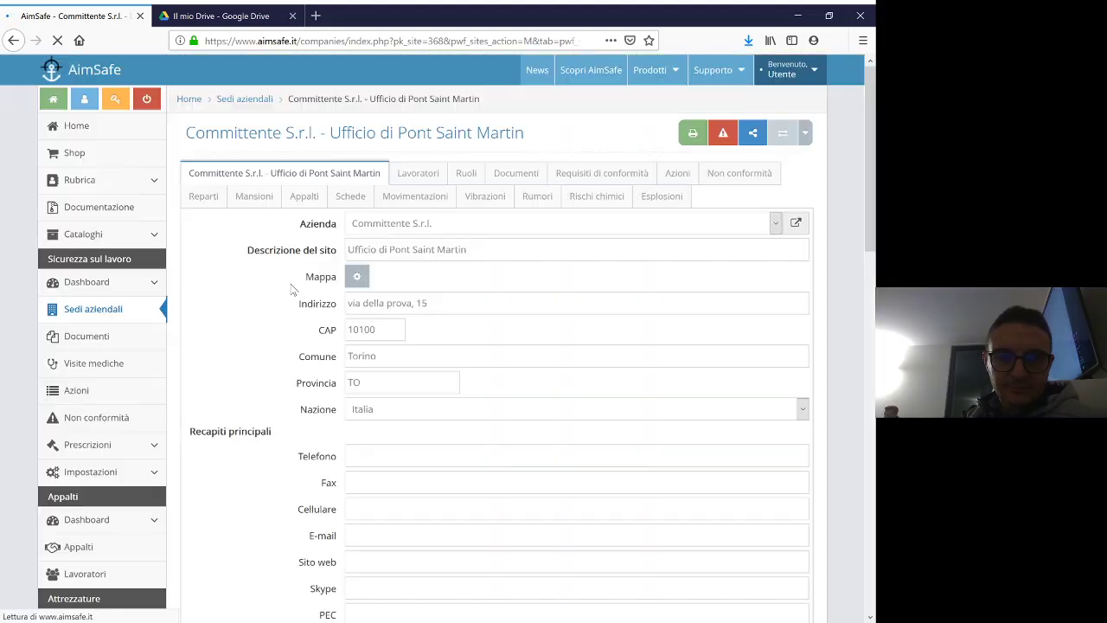
Create a new "Sollevamento e trasporto" handling for the site, with "Pulizia dei locali" as both name and description.
scroll(250, 390, "down", 4)
left_click(218, 350)
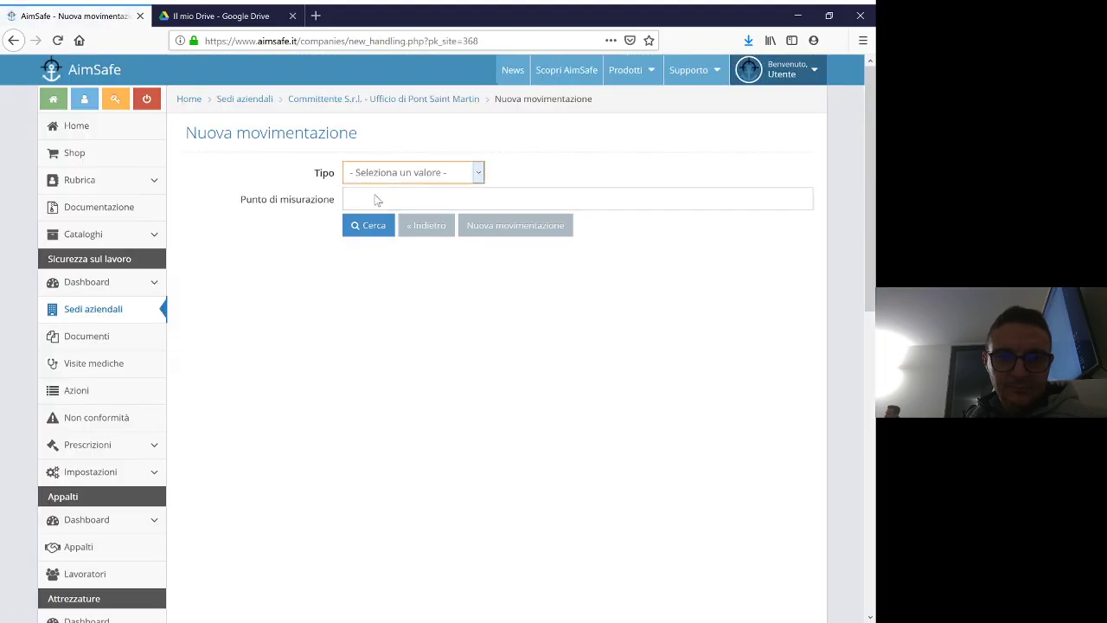
left_click(377, 239)
left_click(378, 197)
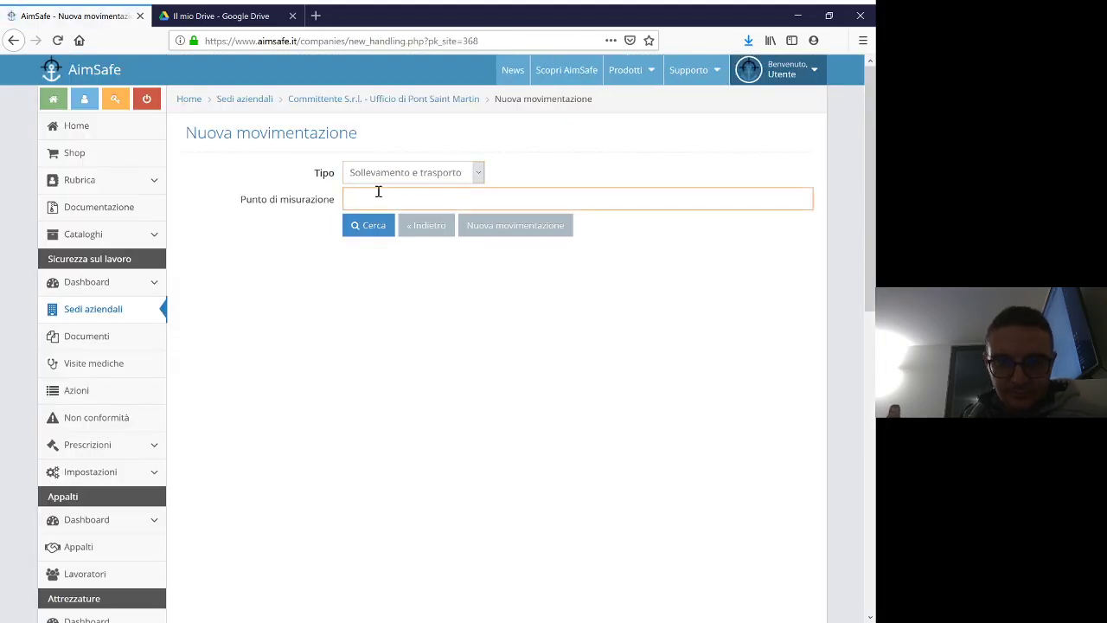
left_click(502, 226)
left_click(392, 224)
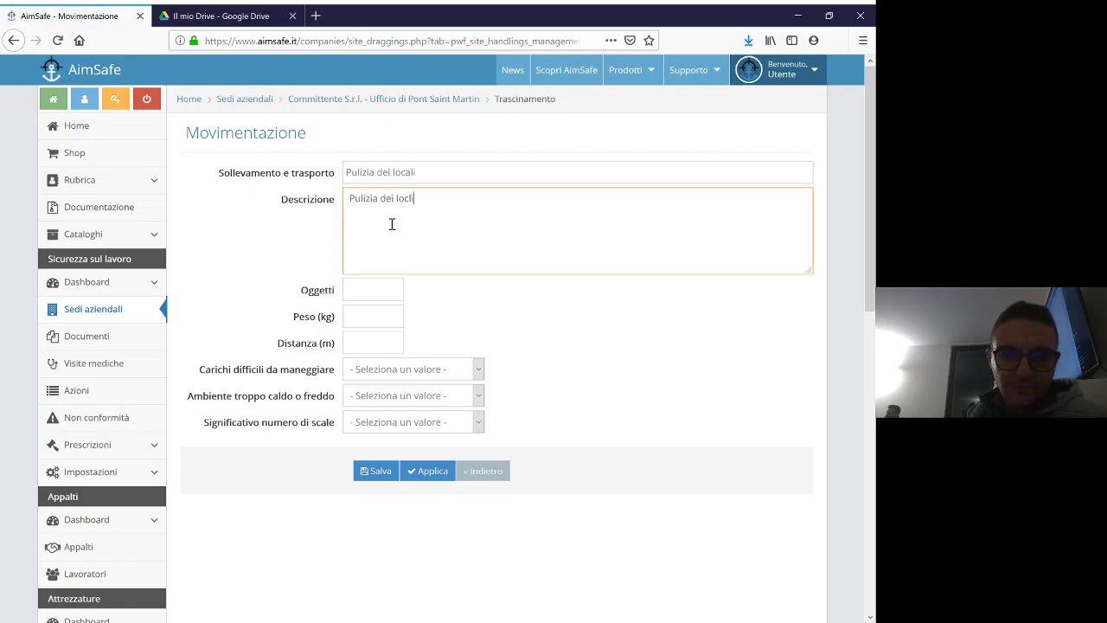
type("Pulizia dei locali")
key("Tab")
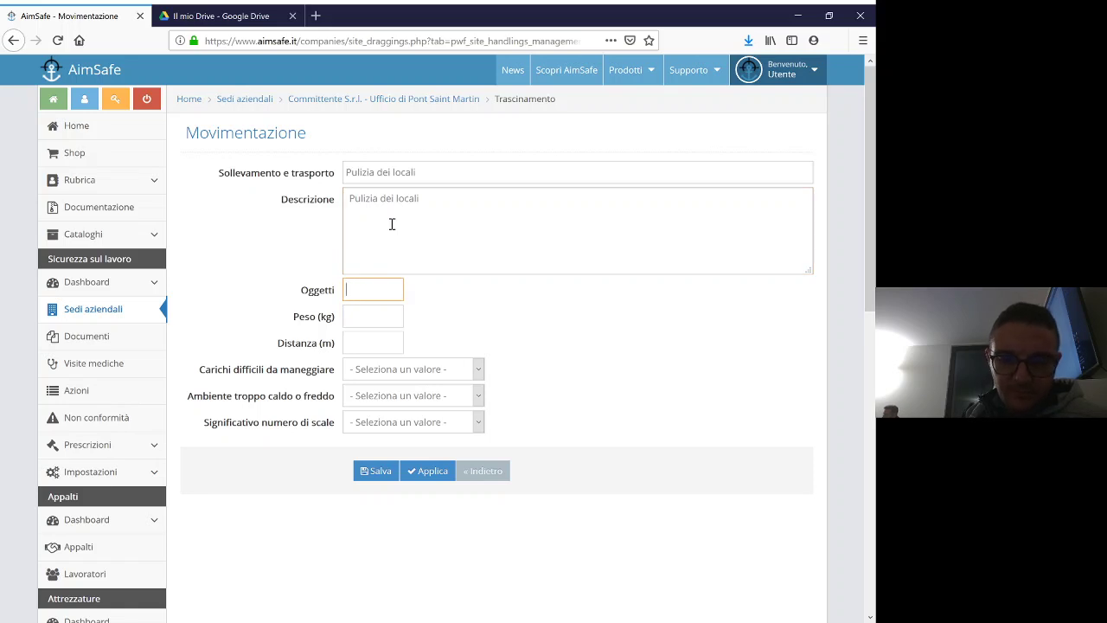
Set Oggetti to 10, Peso to 0 kg, Distanza to 10 m and all three unfavourable conditions to Sì, and save the handling.
type("10")
key("Tab")
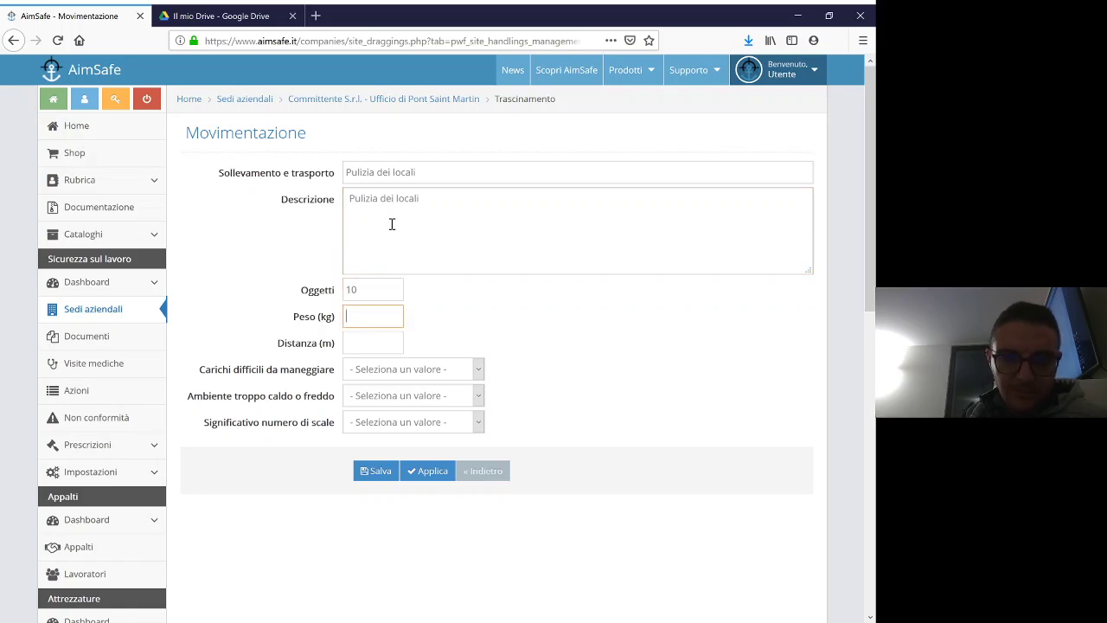
type("10")
key("Tab")
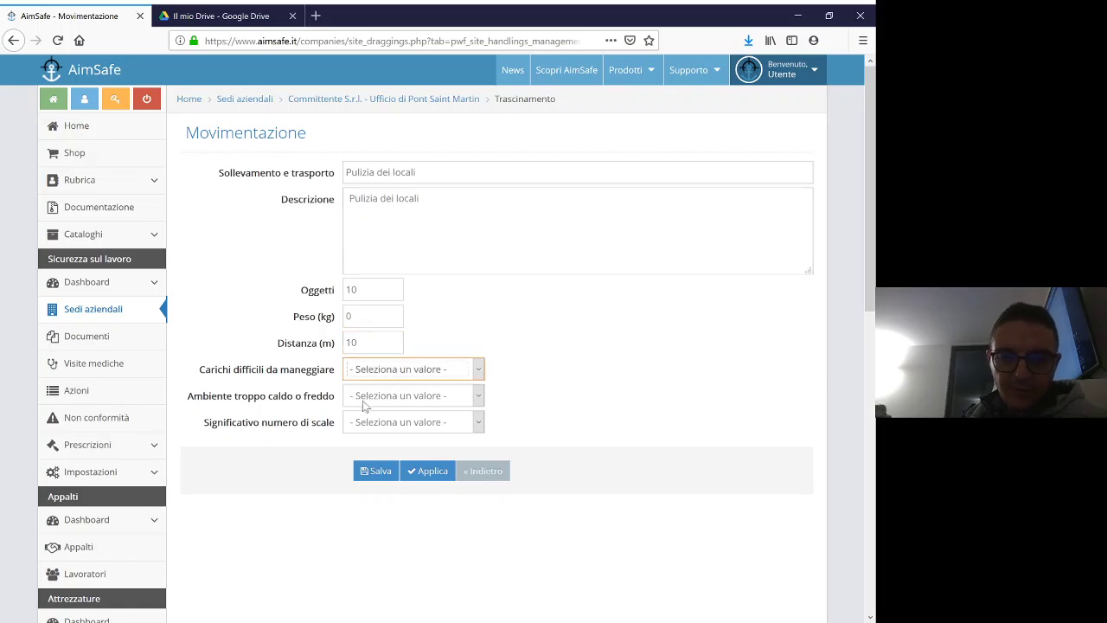
key("s")
key("Tab")
key("s")
key("Tab")
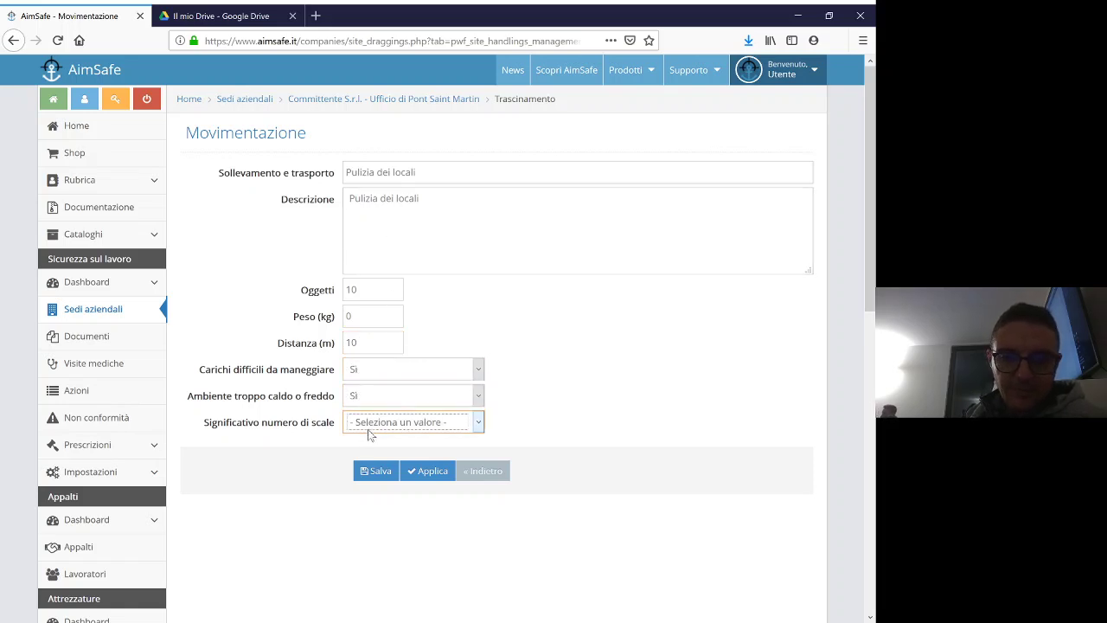
key("s")
left_click(368, 472)
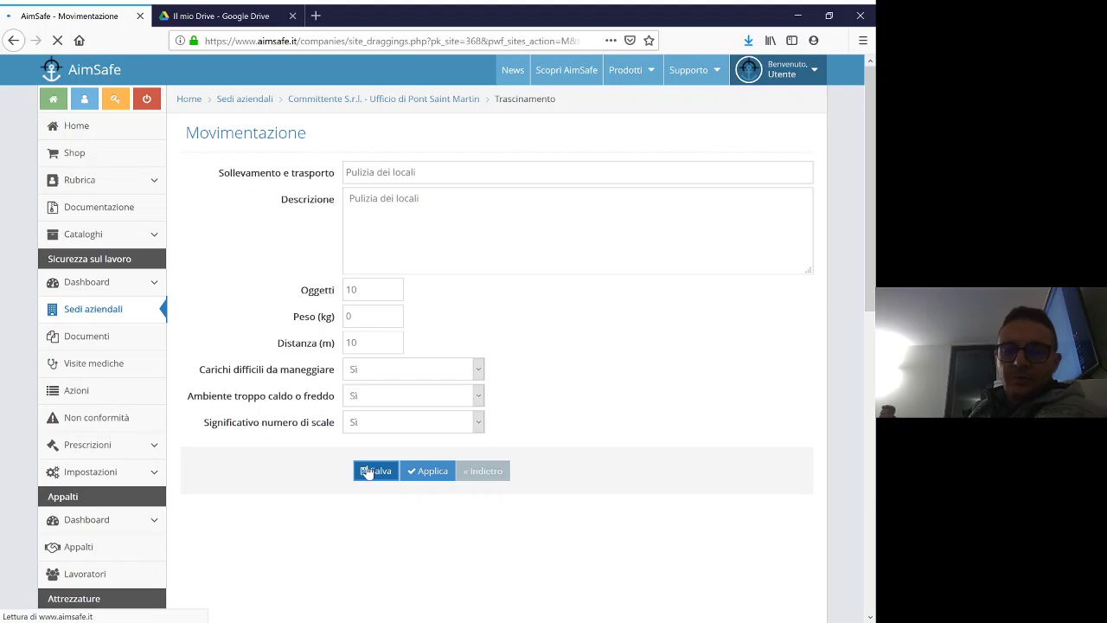
Add "Addetto pulizie base" to the handling's involved roles with a duration of 120 minutes and save.
left_click(310, 172)
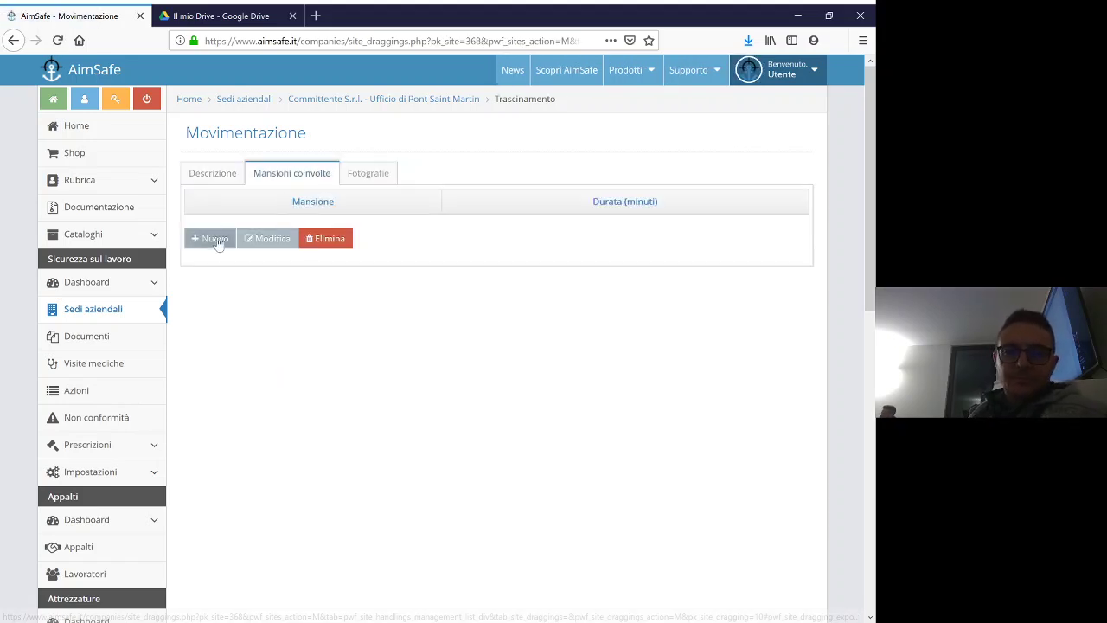
left_click(212, 240)
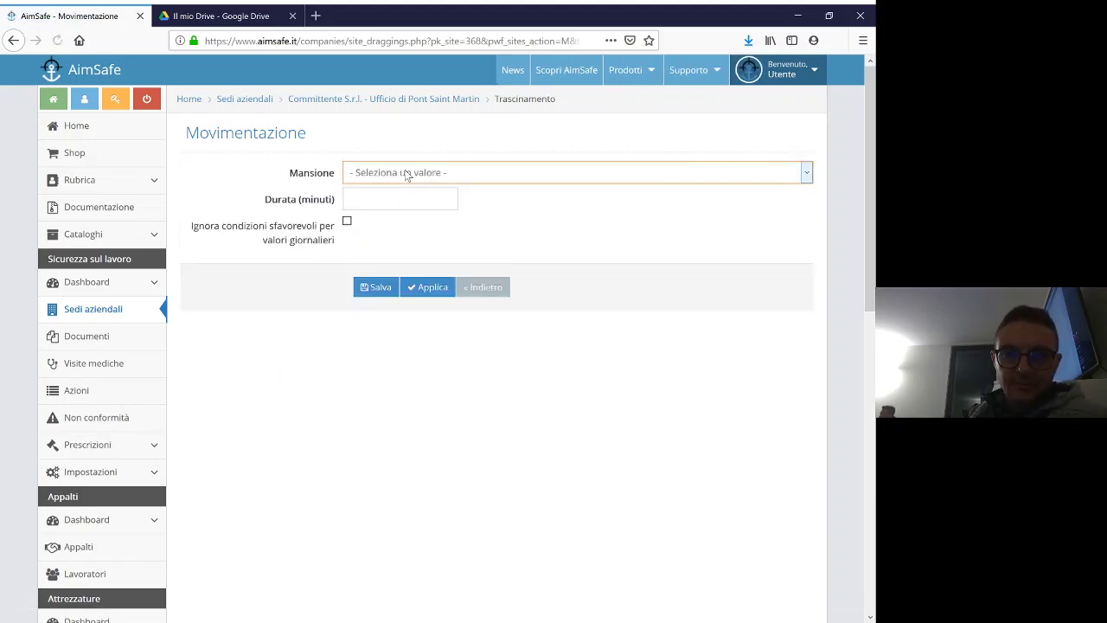
left_click(380, 202)
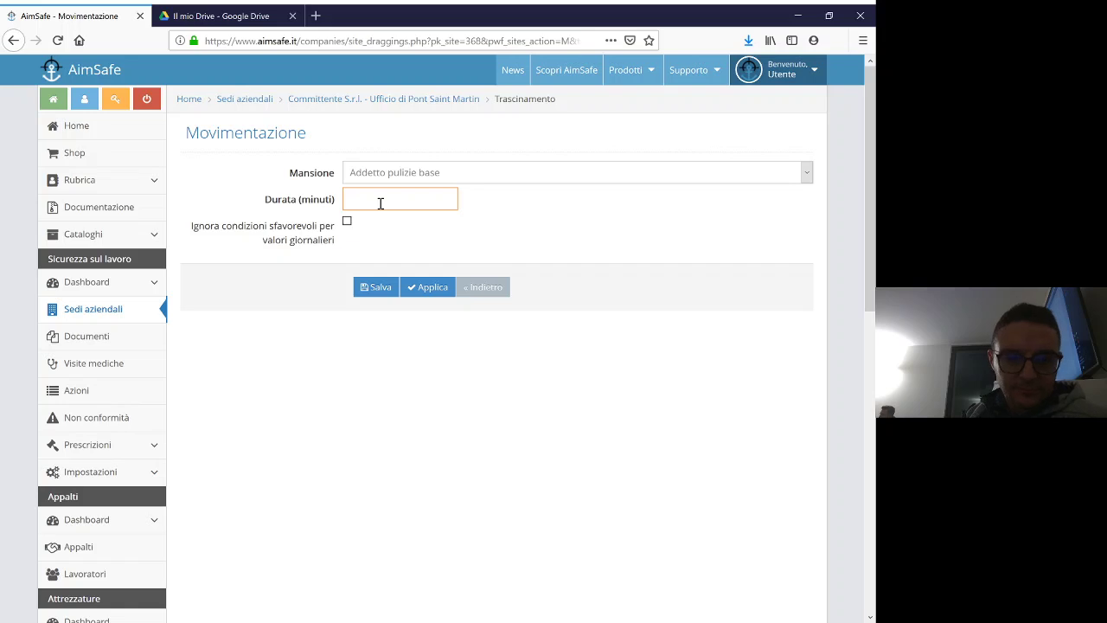
left_click(366, 286)
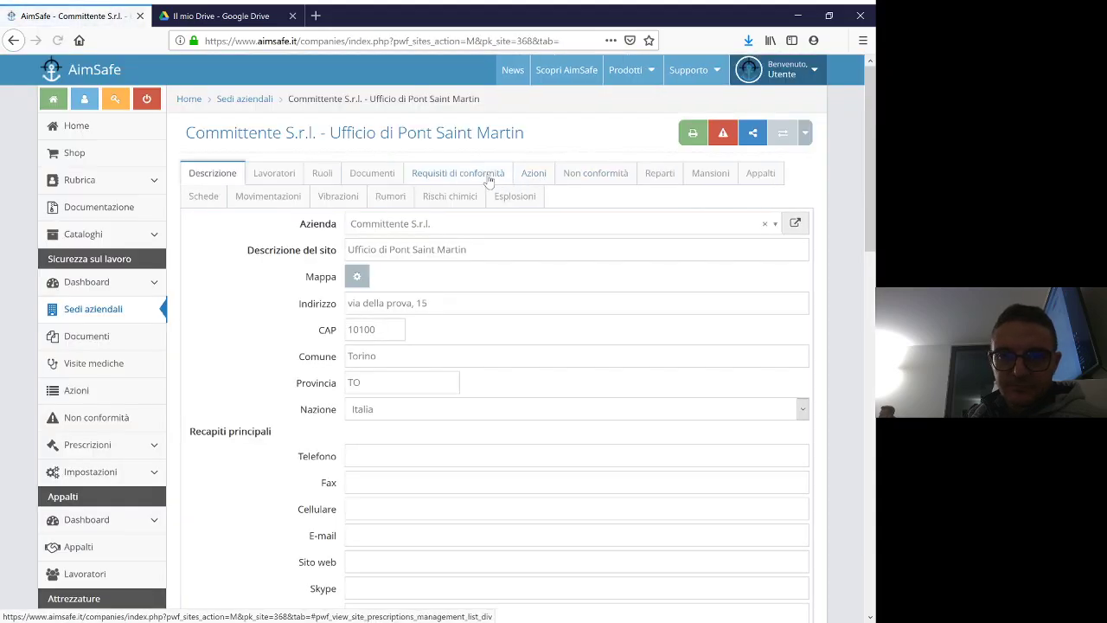
Open the lifting-and-transport exposures of the "Addetto pulizie base" role and move the 120-minute exposure up one place.
left_click(725, 175)
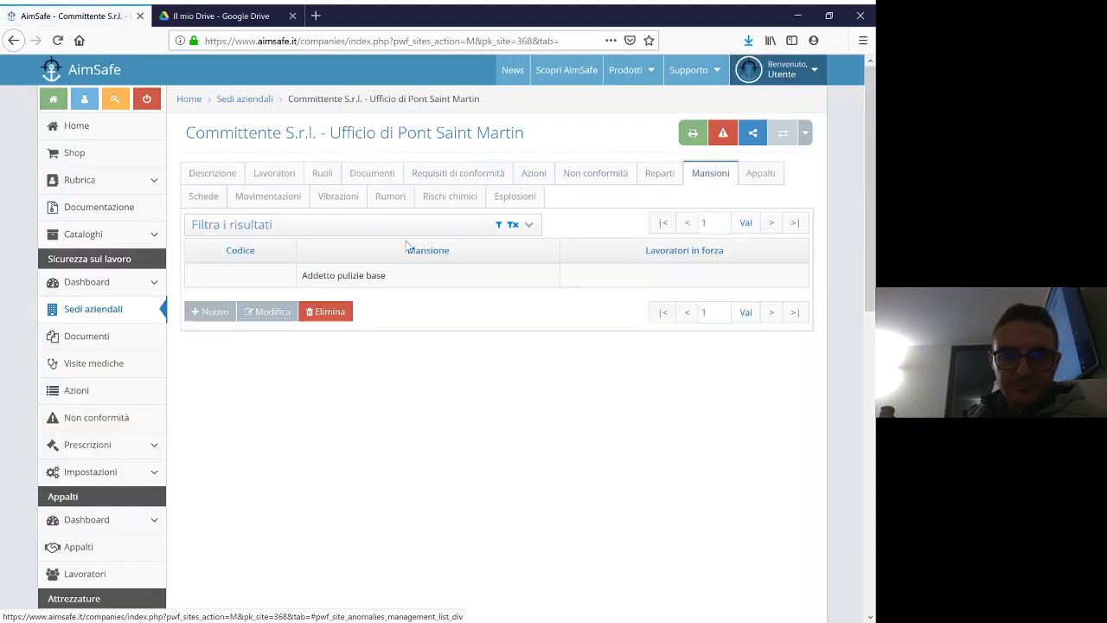
double_click(333, 283)
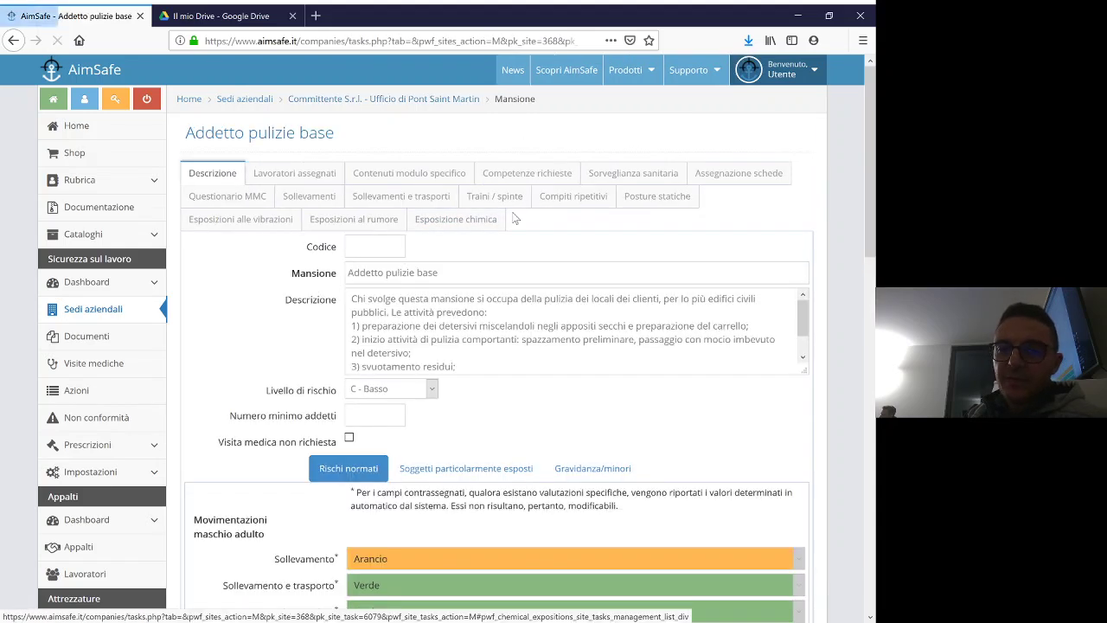
left_click(400, 195)
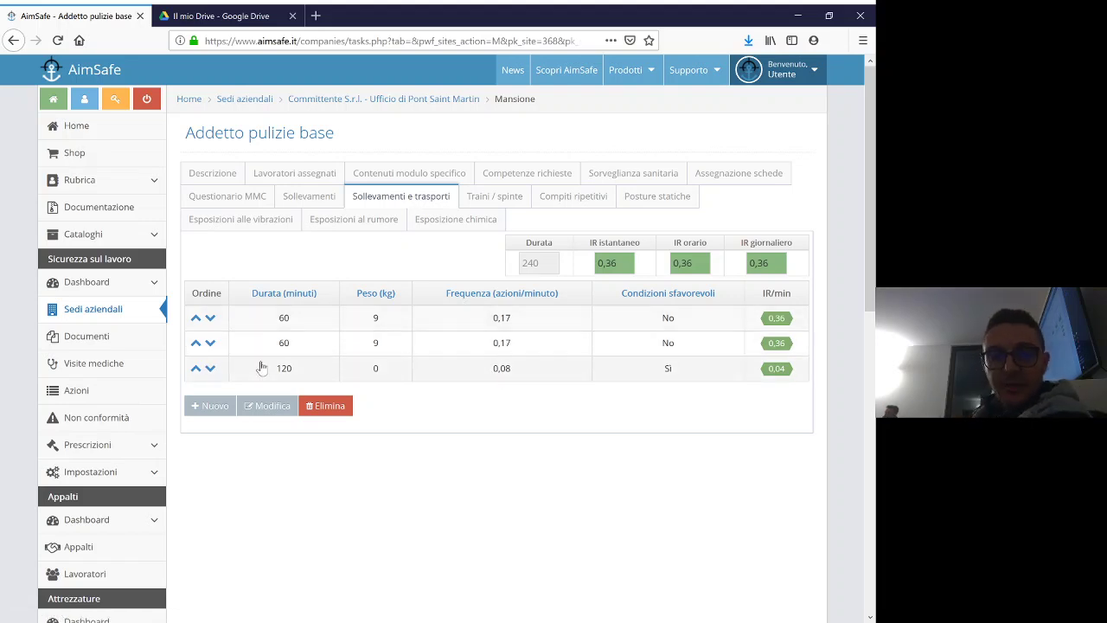
left_click(196, 369)
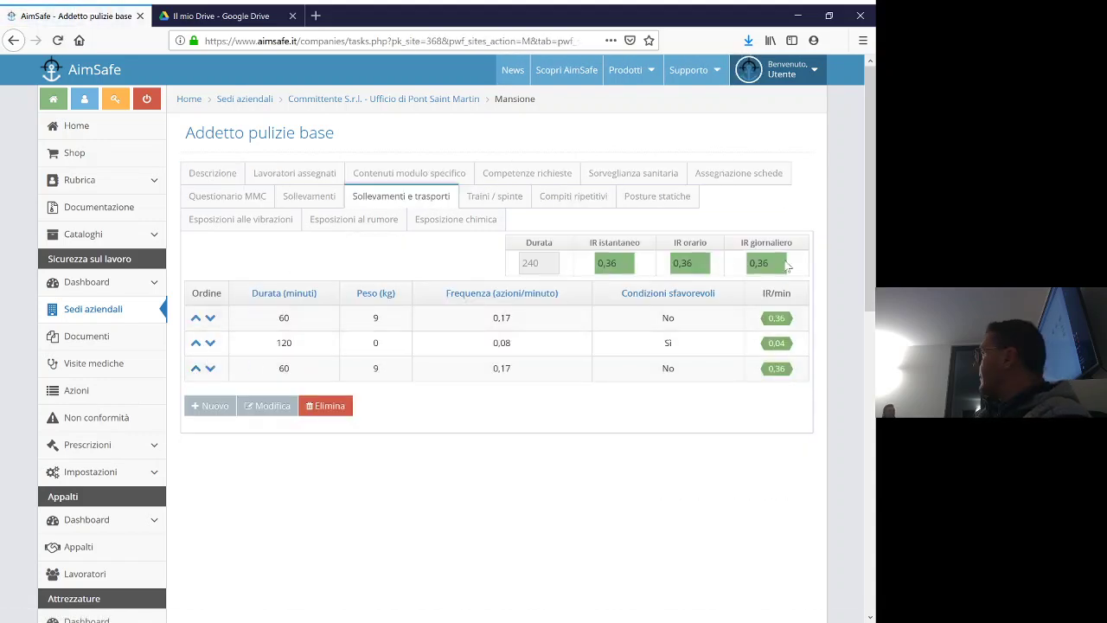
Set the "Carico dei secchi" exposure to 30 minutes, save it, and move the last 60-minute exposure above the 120-minute one.
double_click(307, 328)
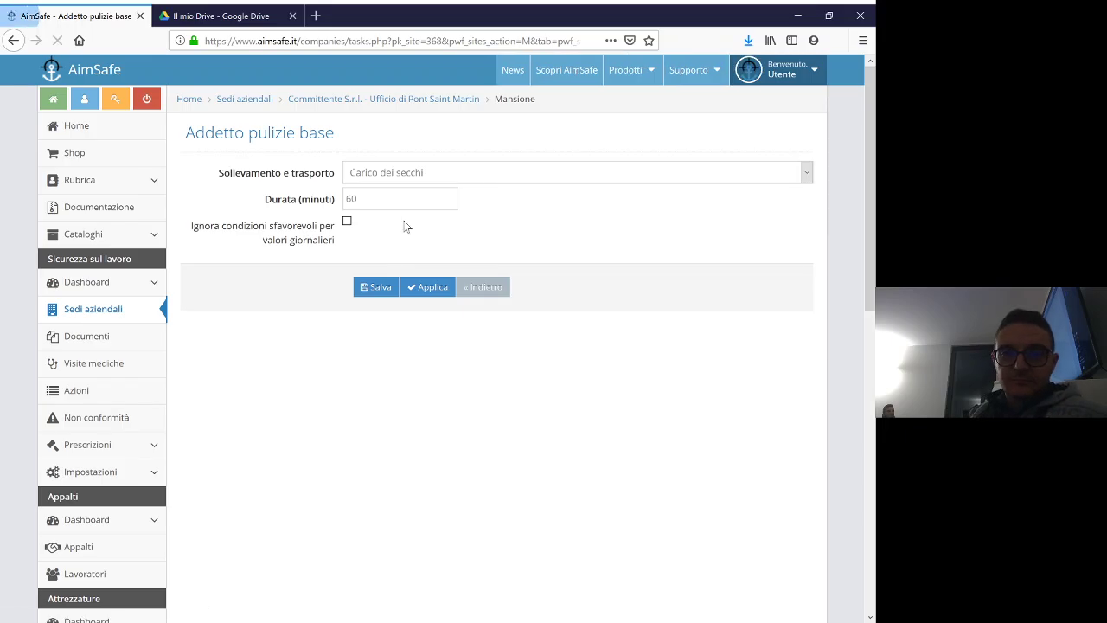
left_click(386, 202)
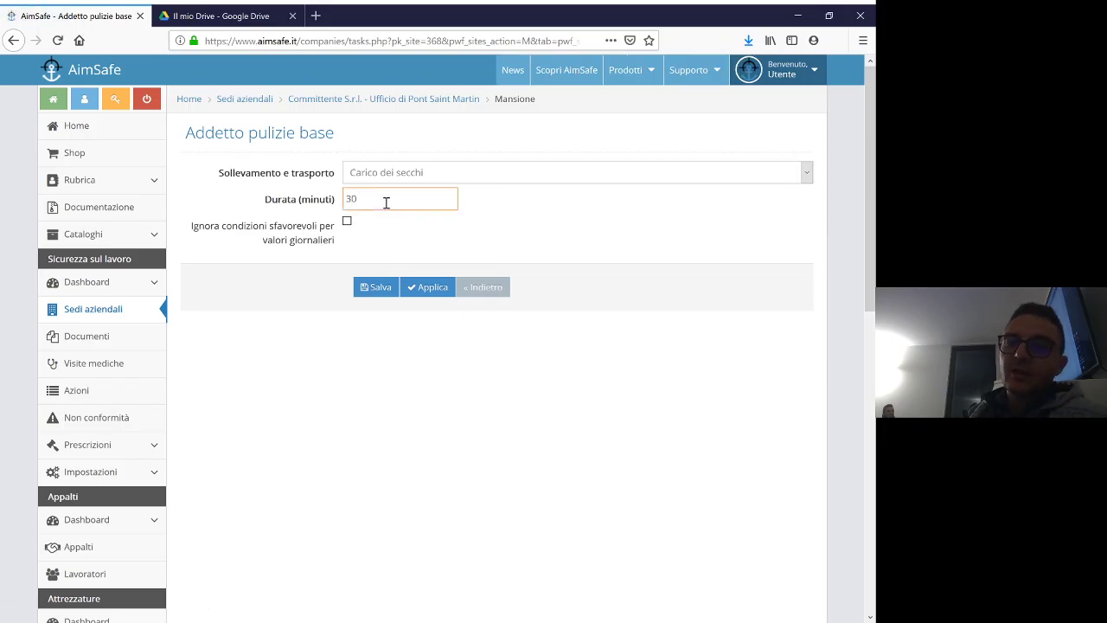
left_click(378, 290)
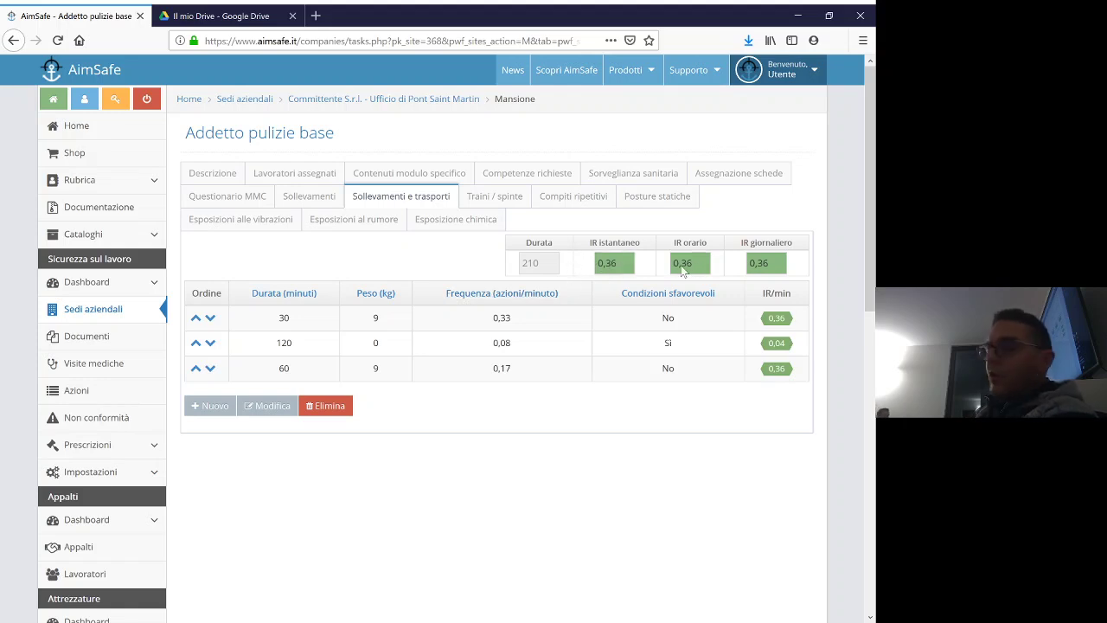
left_click(196, 368)
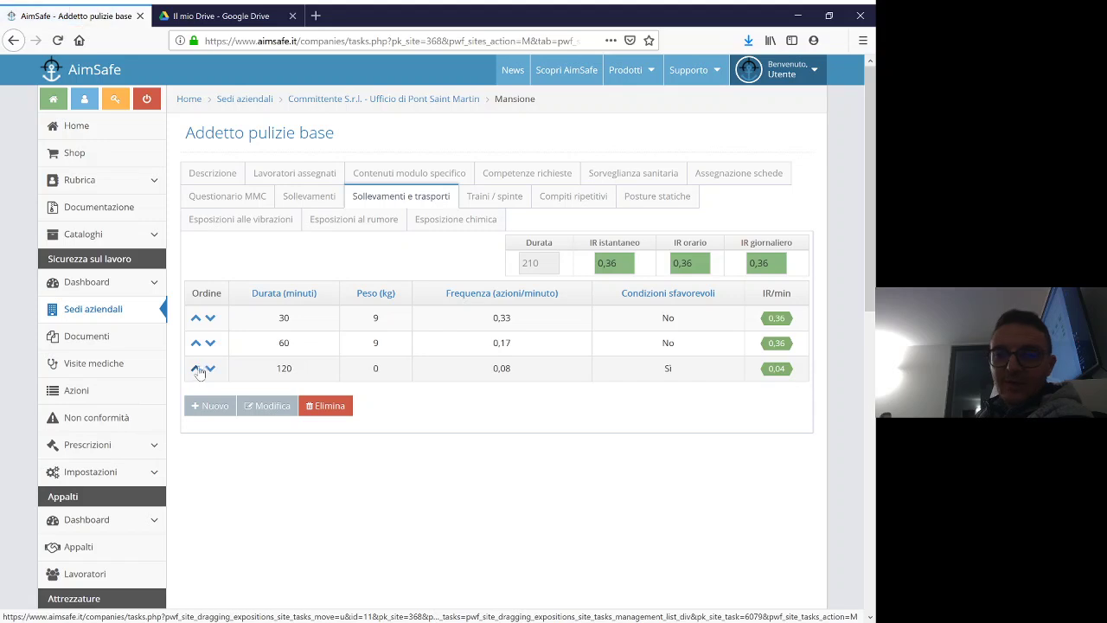
Set the "Scarico dei secchi" exposure's duration to 30 minutes, save it, and move it below the 120-minute exposure.
double_click(284, 339)
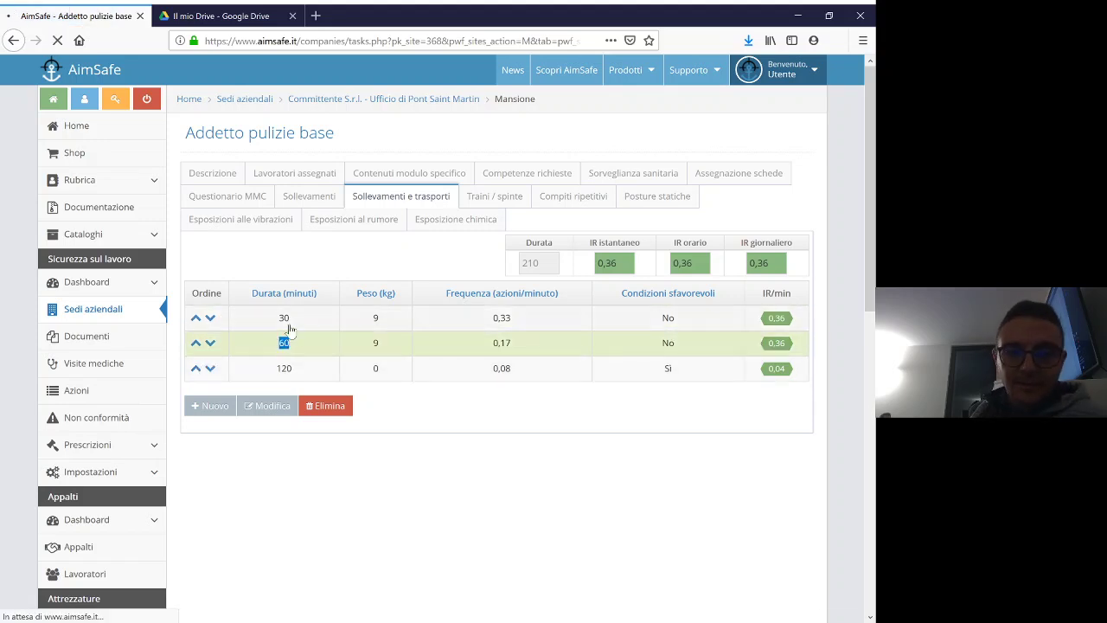
left_click(367, 203)
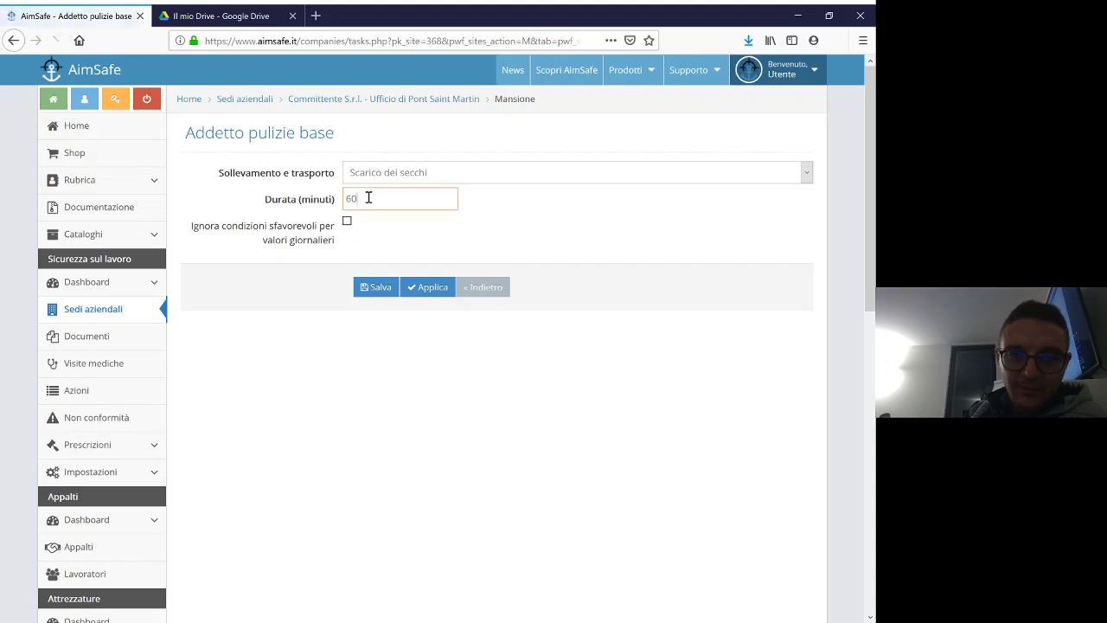
key("BackSpace")
type("30")
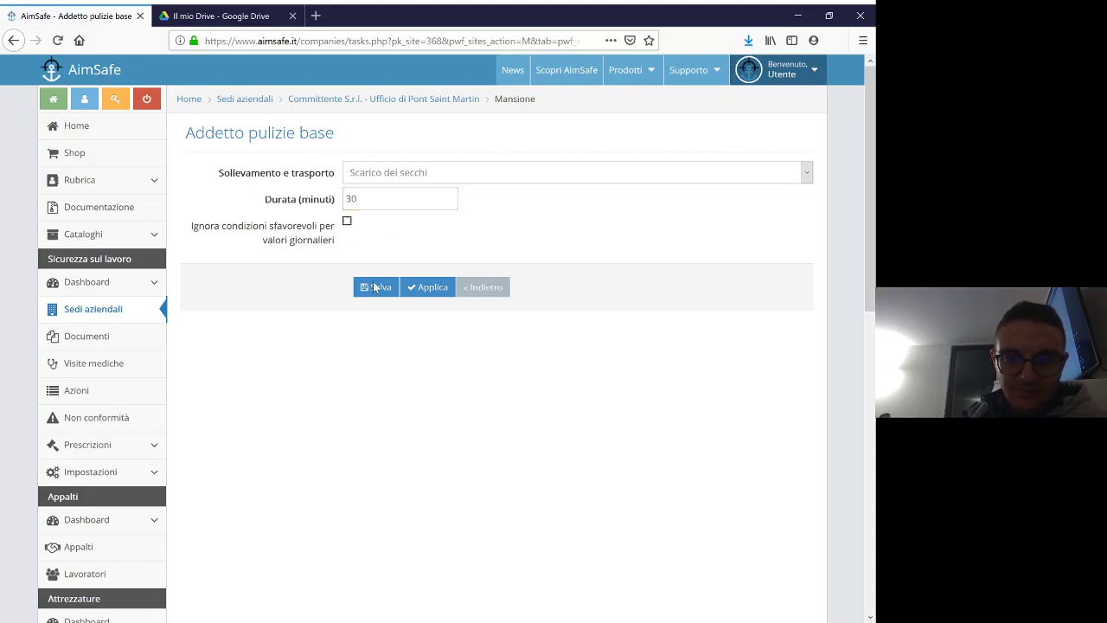
left_click(378, 288)
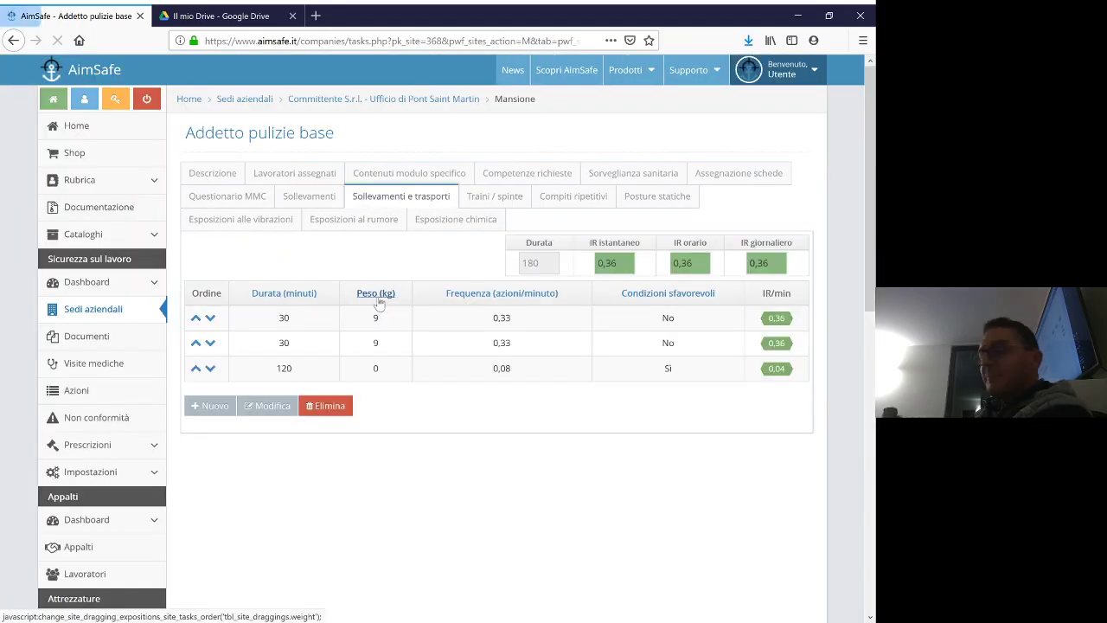
left_click(210, 344)
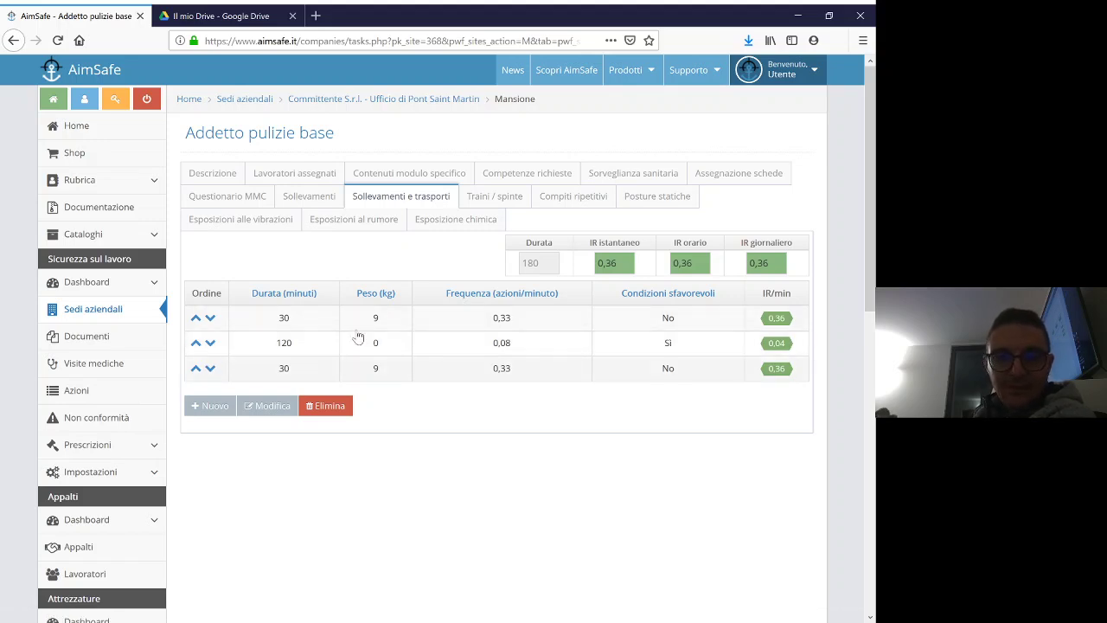
Generate the "Sollevamento e trasporto - Schede di calcolo" report from the Pont Saint Martin site's risk assessment reports.
left_click(417, 102)
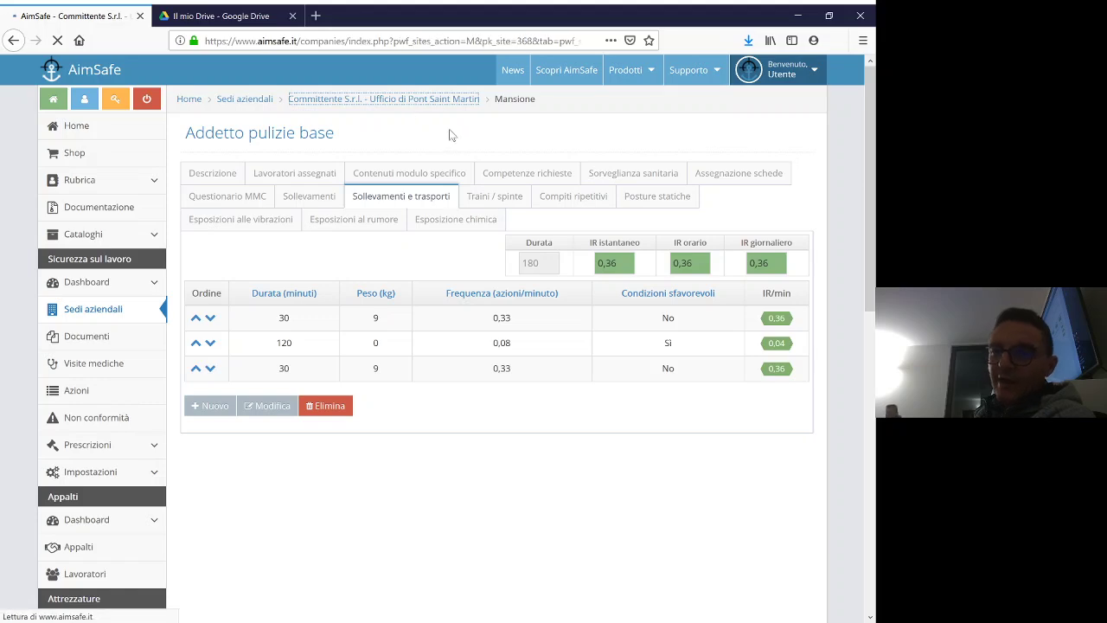
mouse_move(692, 135)
left_click(694, 164)
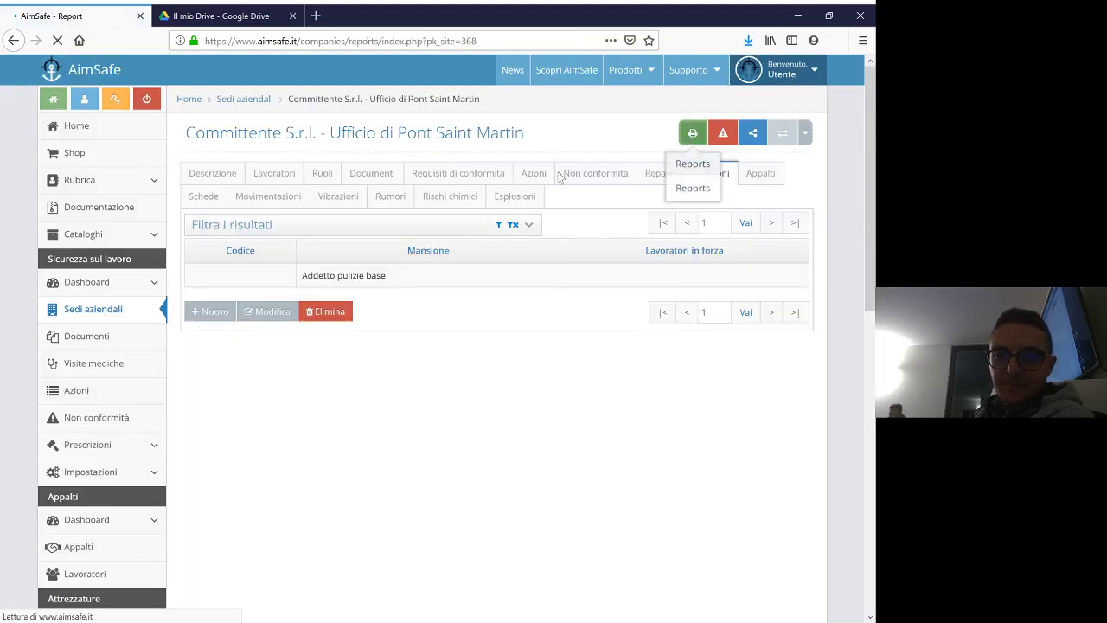
left_click(279, 231)
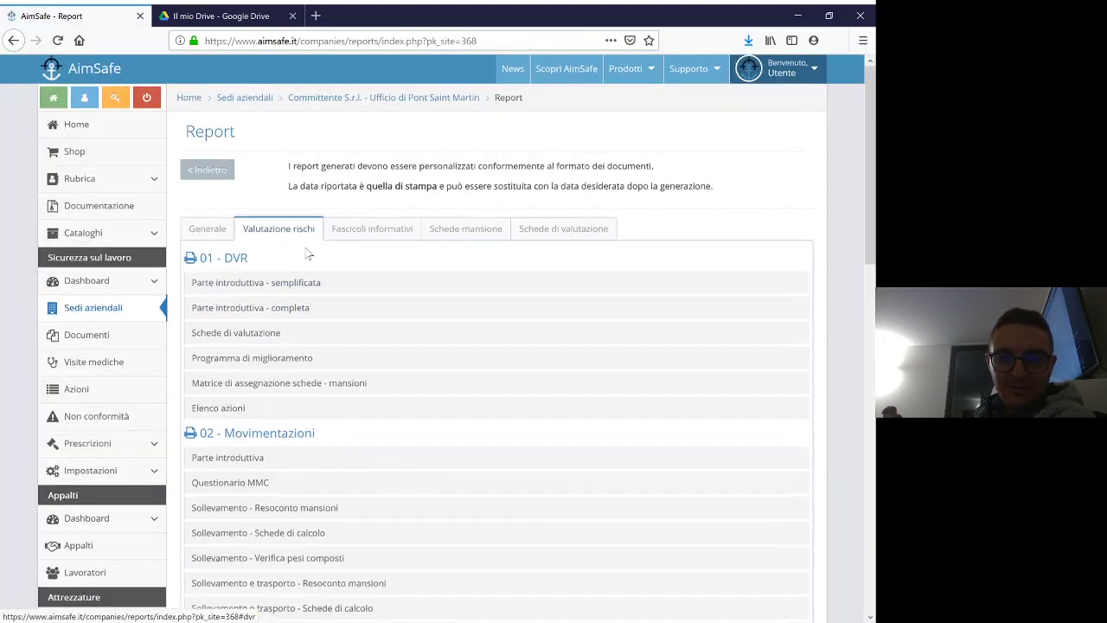
scroll(312, 234, "down", 5)
scroll(316, 221, "up", 2)
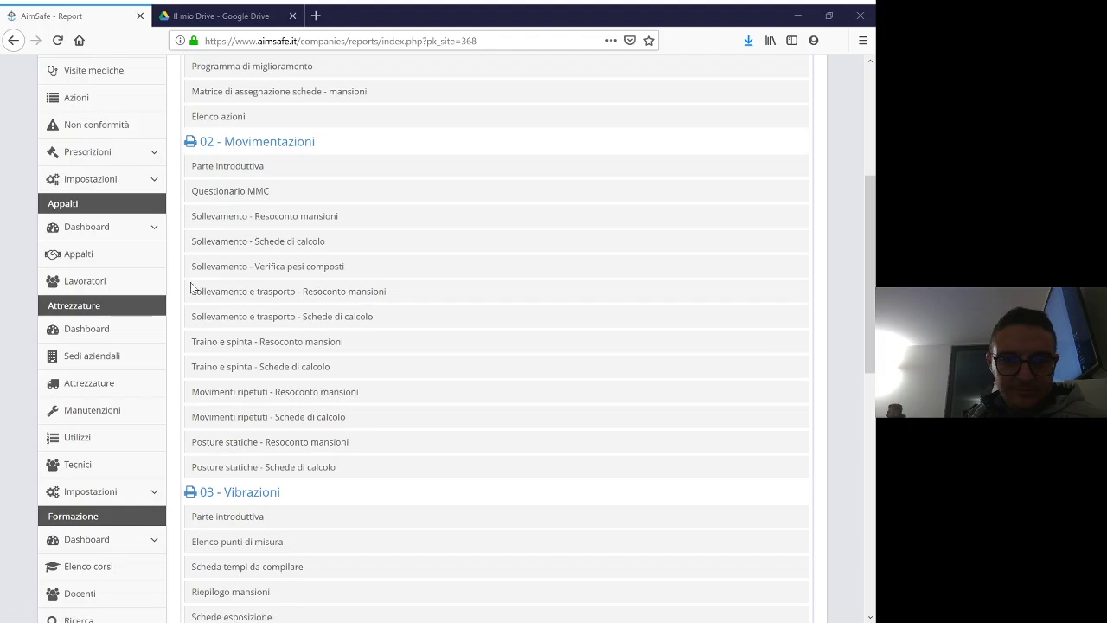
left_click(341, 340)
left_click(194, 246)
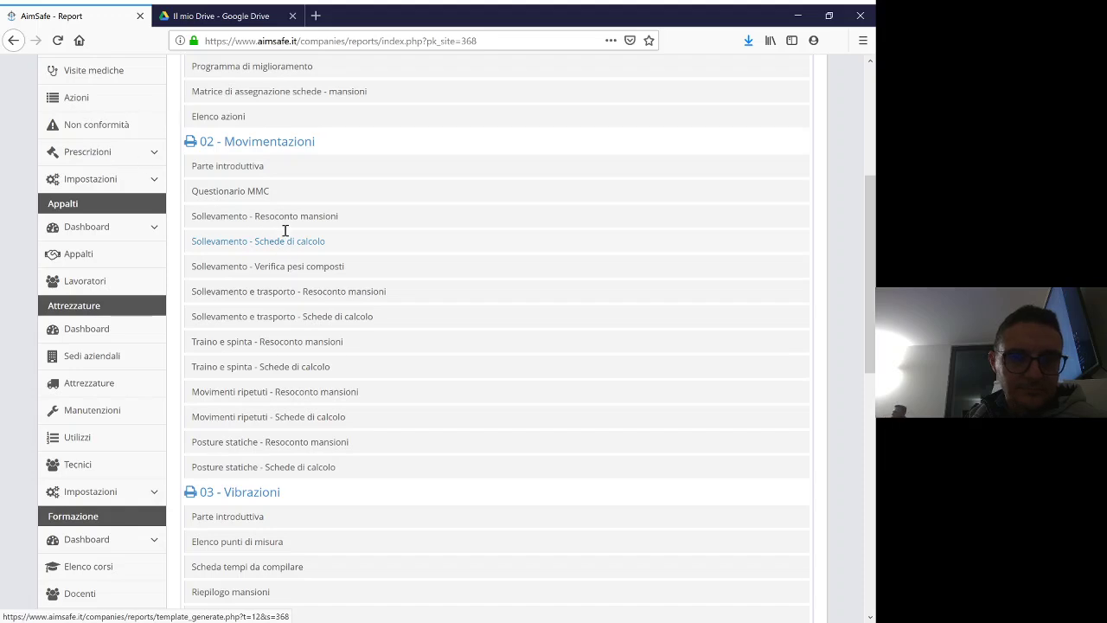
left_click(310, 293)
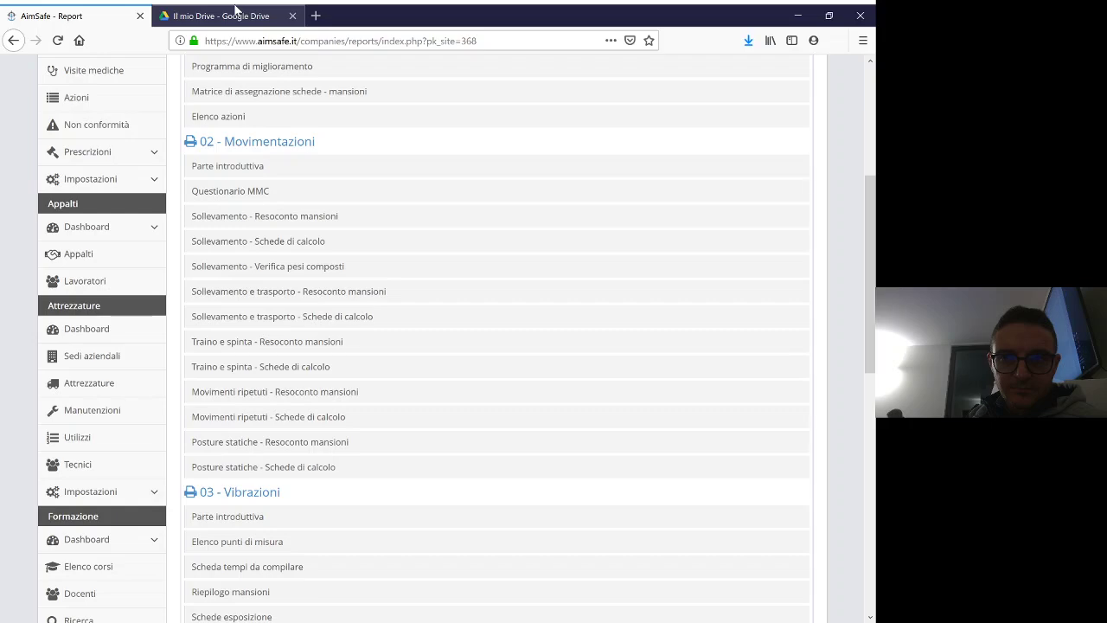
Switch to Google Drive, refresh the file list and open the sollevamento_e_trasporto_-_schede_di_calcolo_368.docx report.
left_click(236, 10)
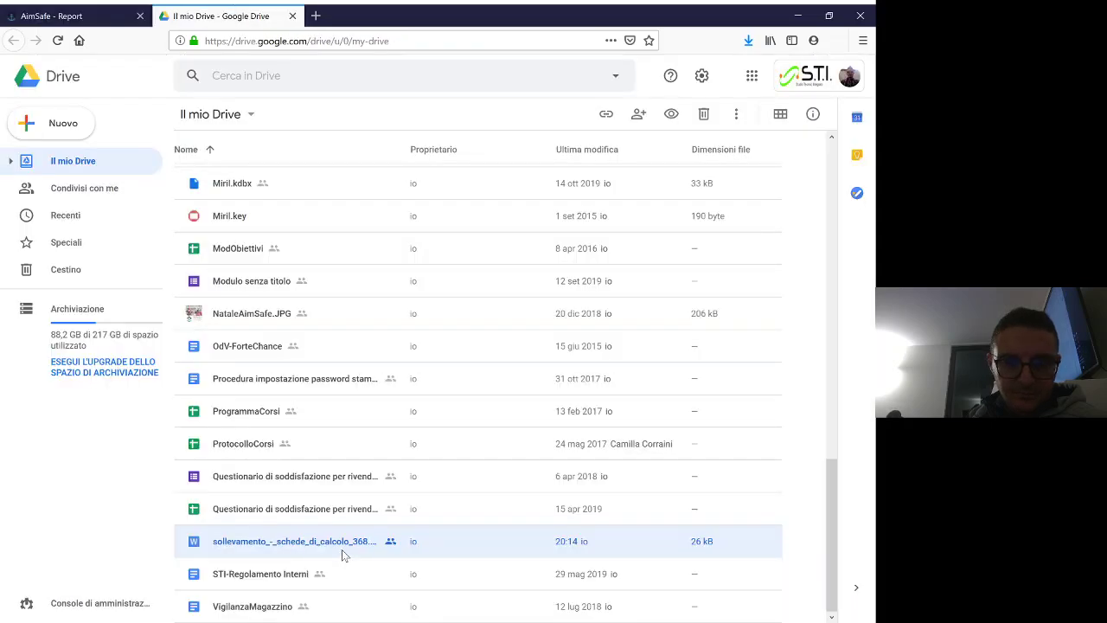
scroll(343, 551, "up", 15)
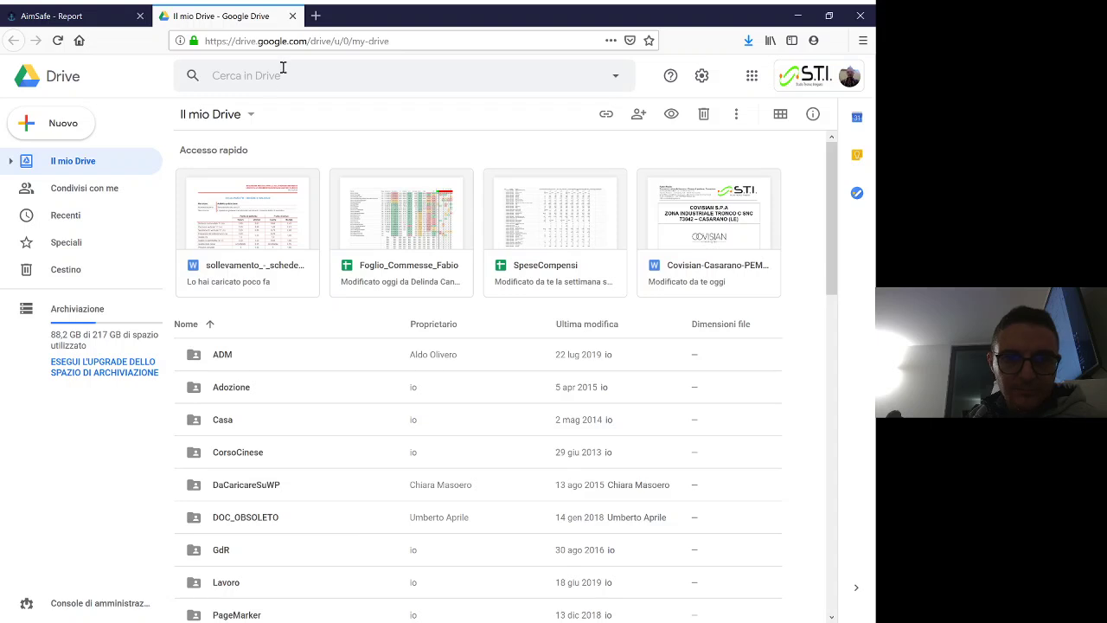
left_click(301, 38)
key("Return")
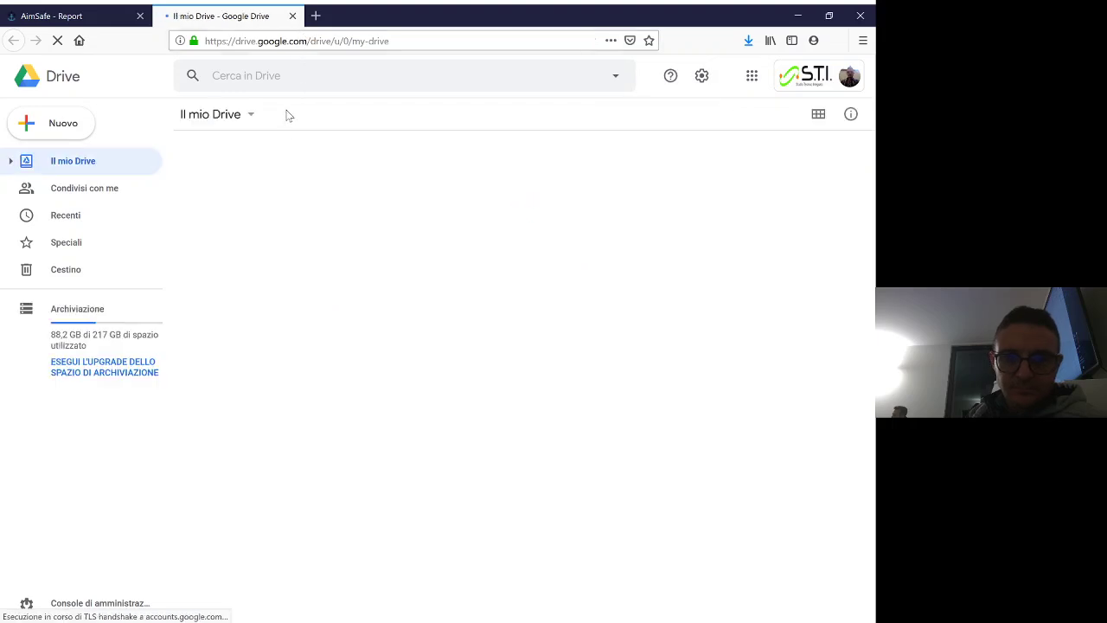
scroll(286, 205, "down", 10)
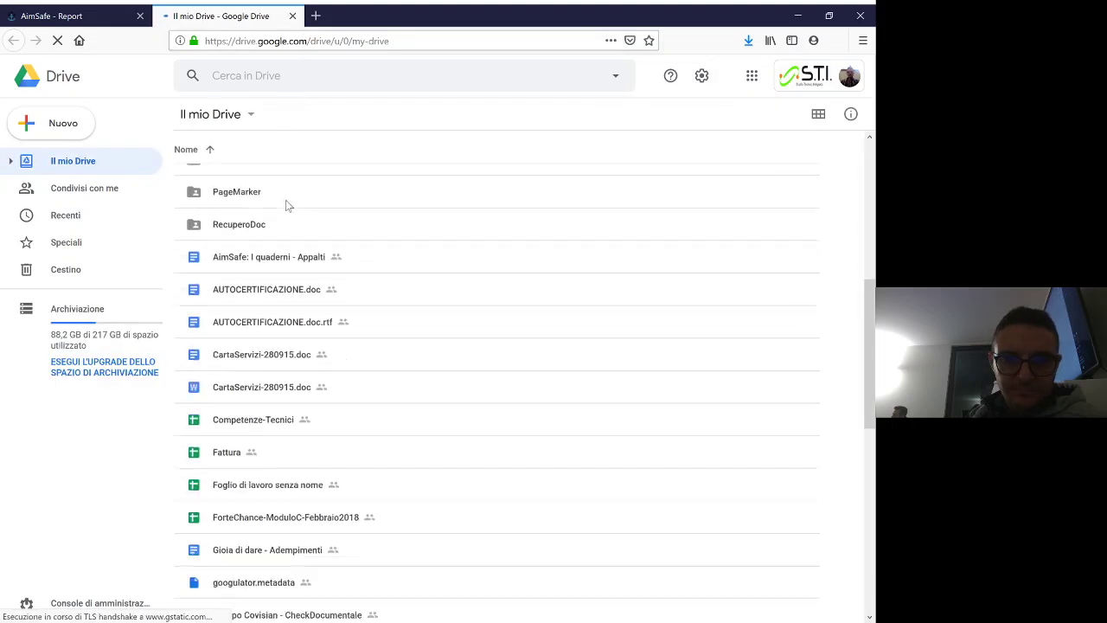
scroll(271, 306, "down", 5)
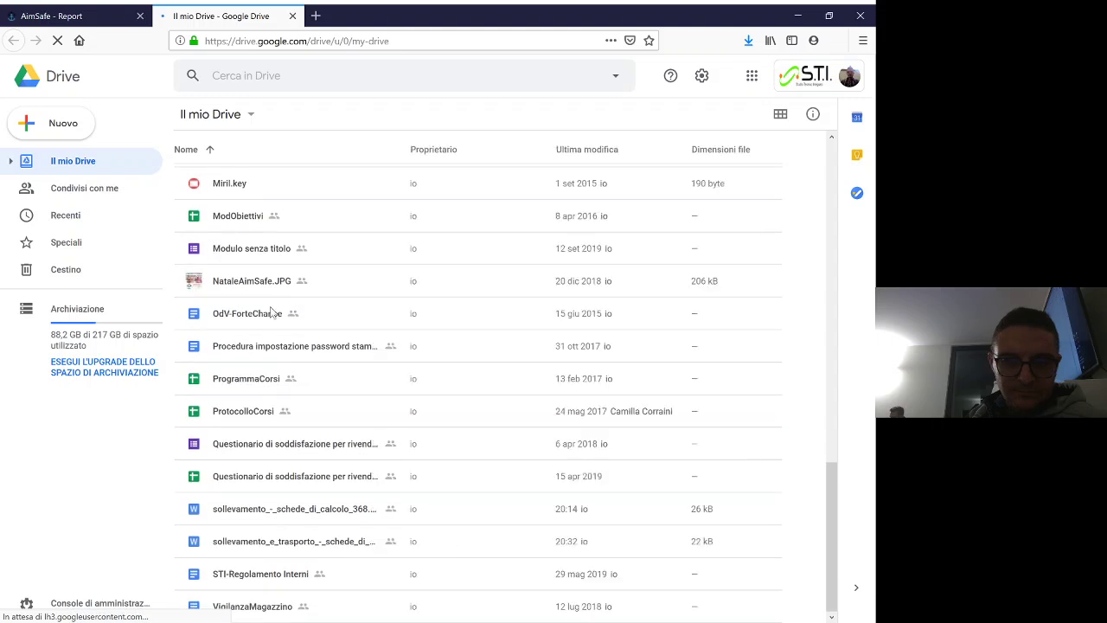
double_click(285, 542)
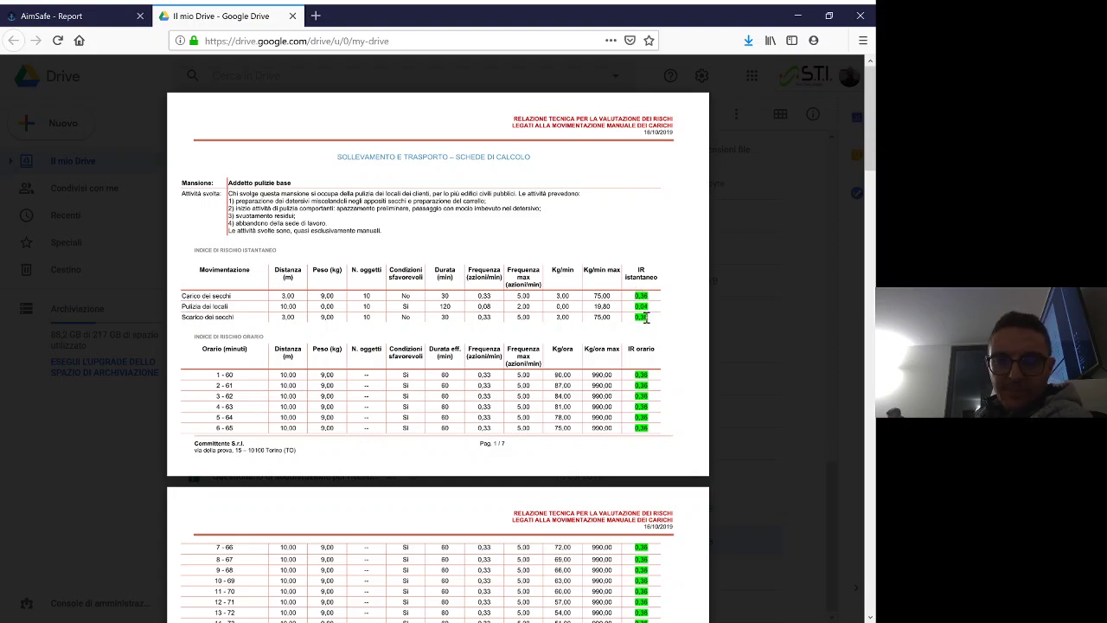
Examine the report's instantaneous, hourly and daily risk index tables, then review the first page's hourly intervals again.
scroll(639, 319, "down", 3)
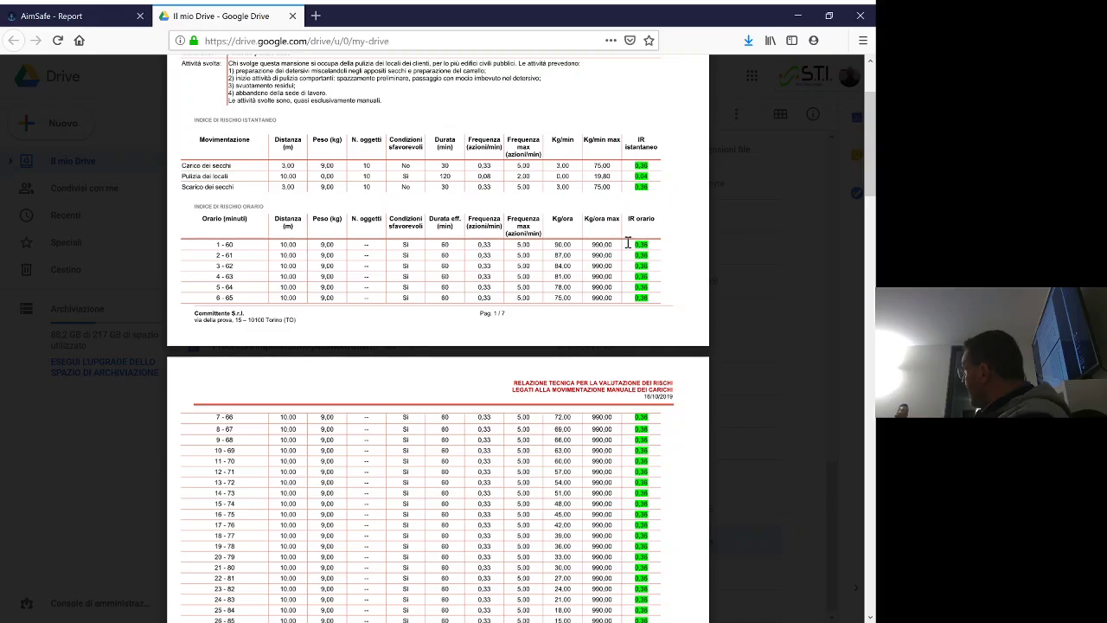
scroll(627, 283, "down", 1)
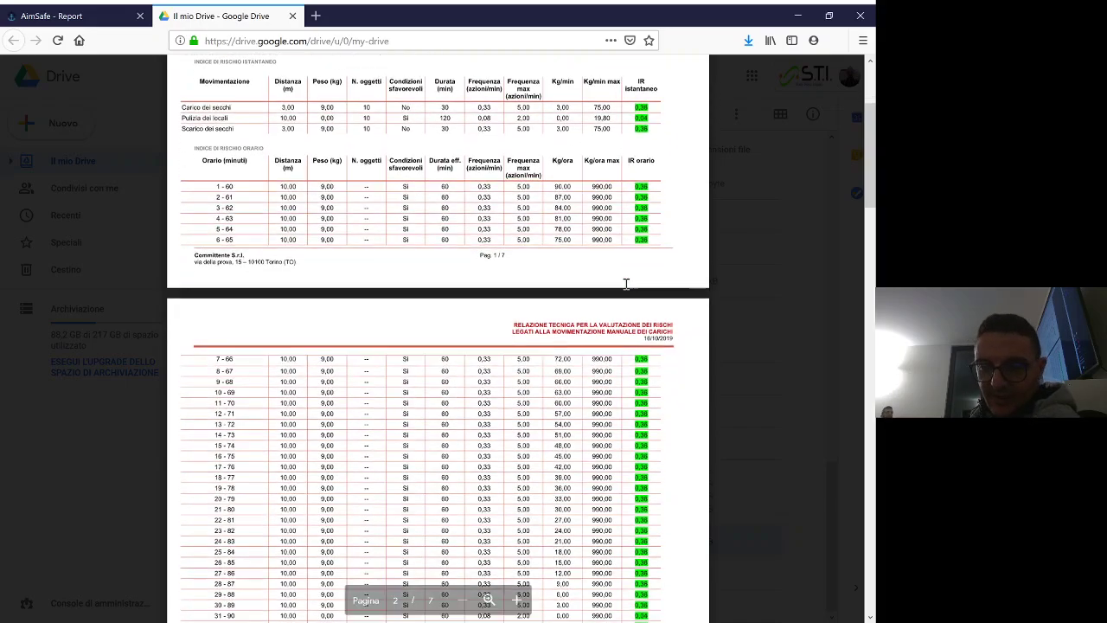
scroll(626, 284, "down", 2)
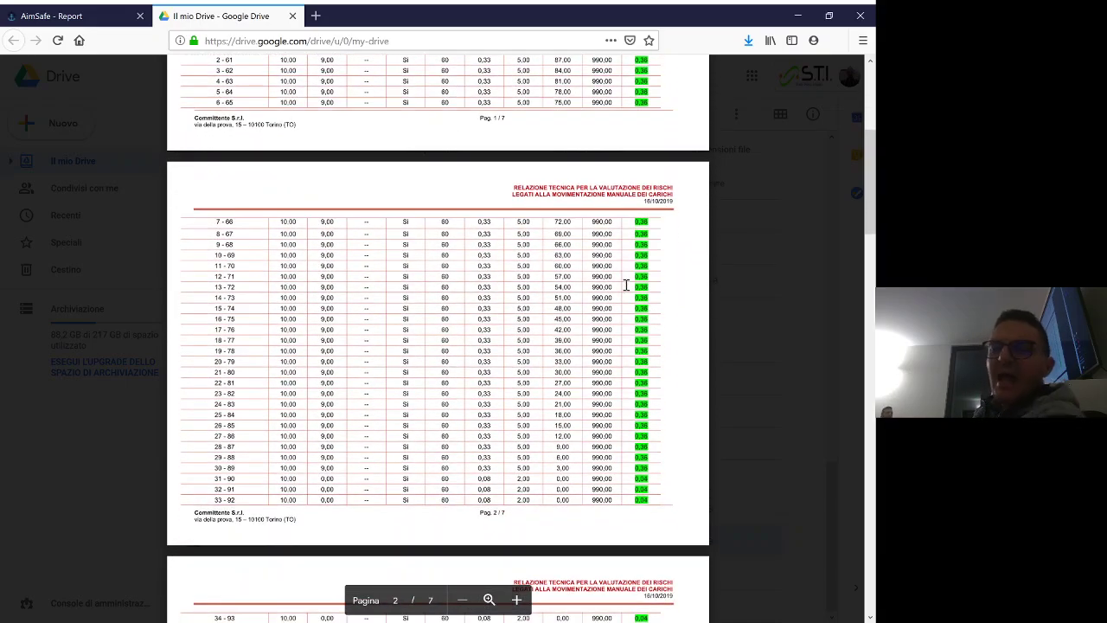
scroll(626, 283, "up", 4)
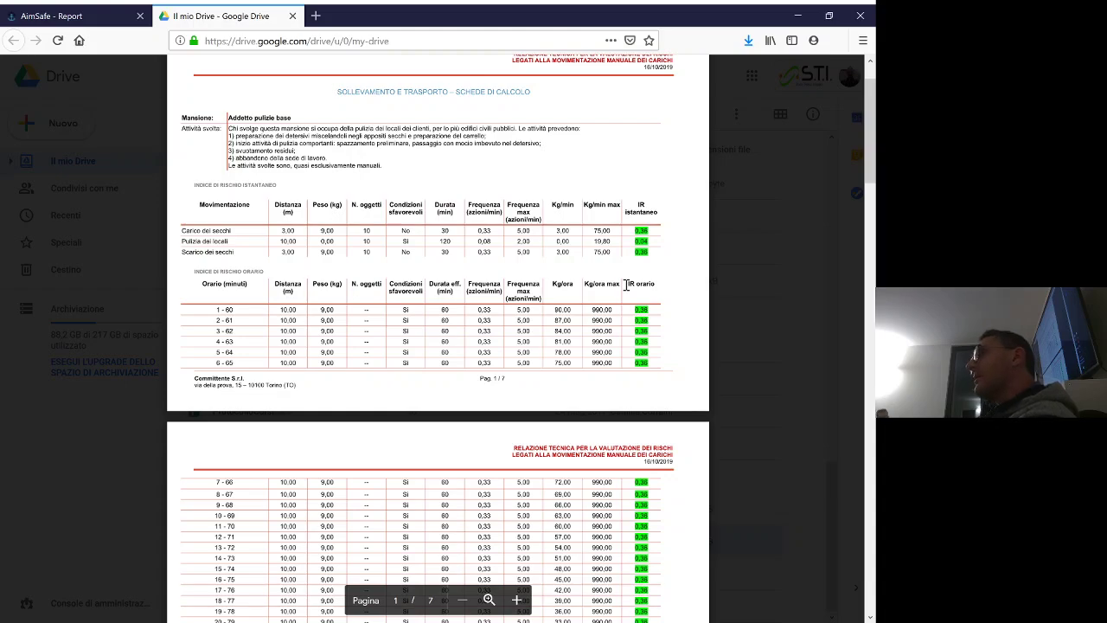
scroll(626, 278, "down", 10)
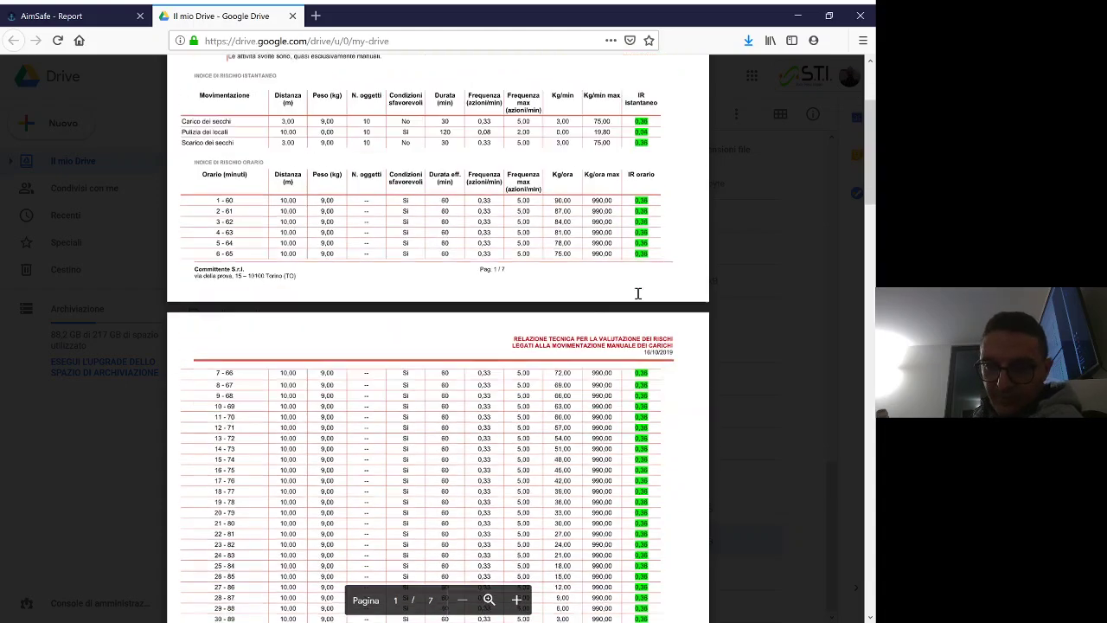
scroll(619, 374, "down", 2)
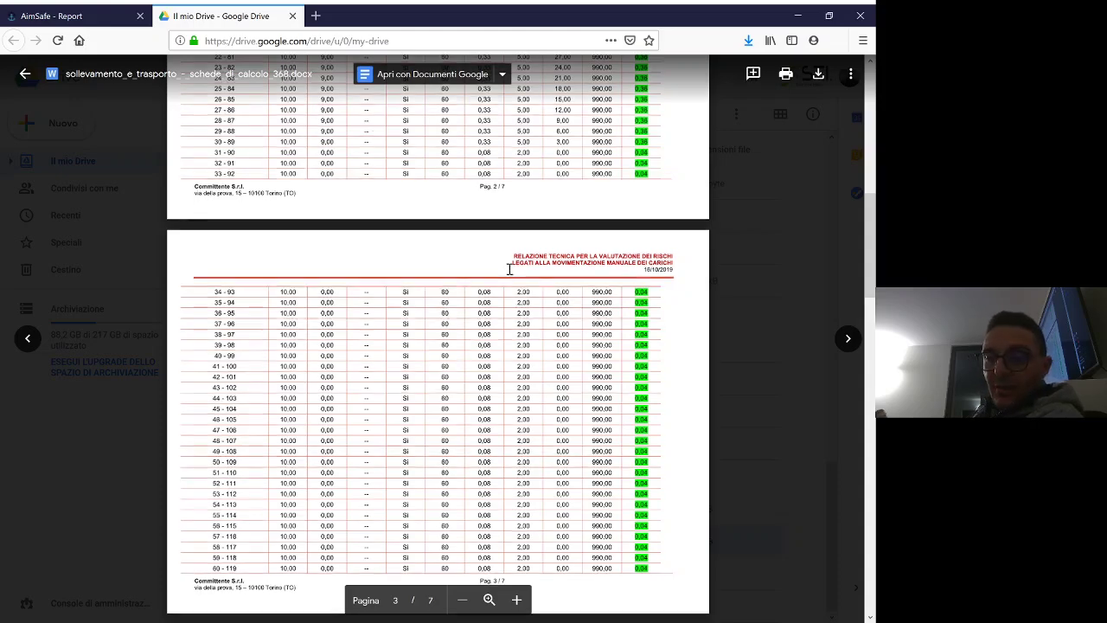
scroll(425, 300, "down", 5)
scroll(539, 313, "down", 3)
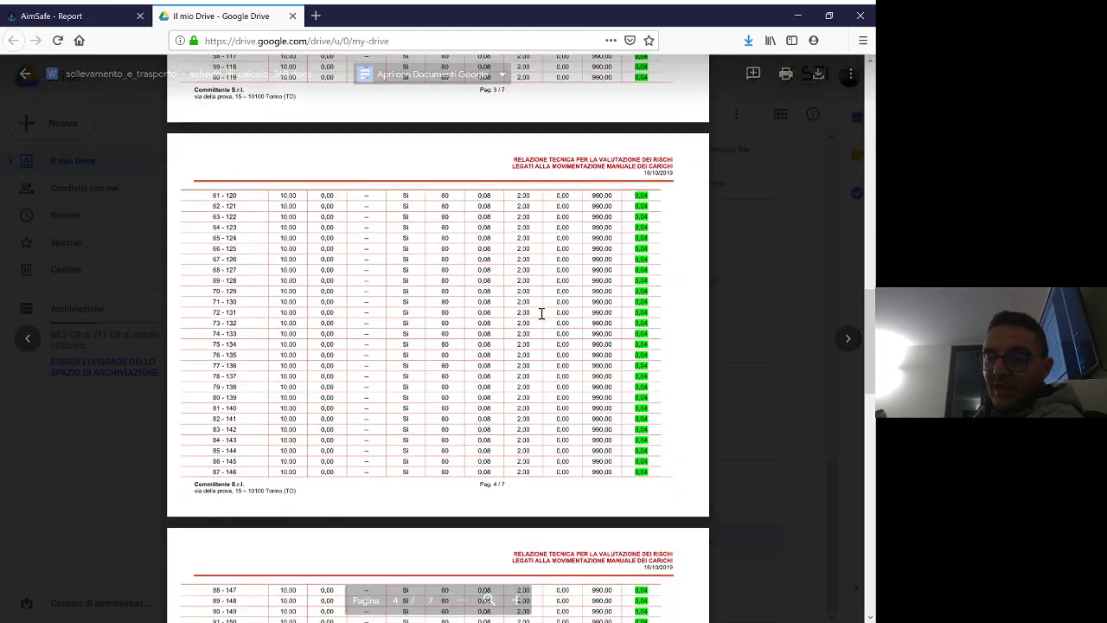
scroll(648, 370, "down", 3)
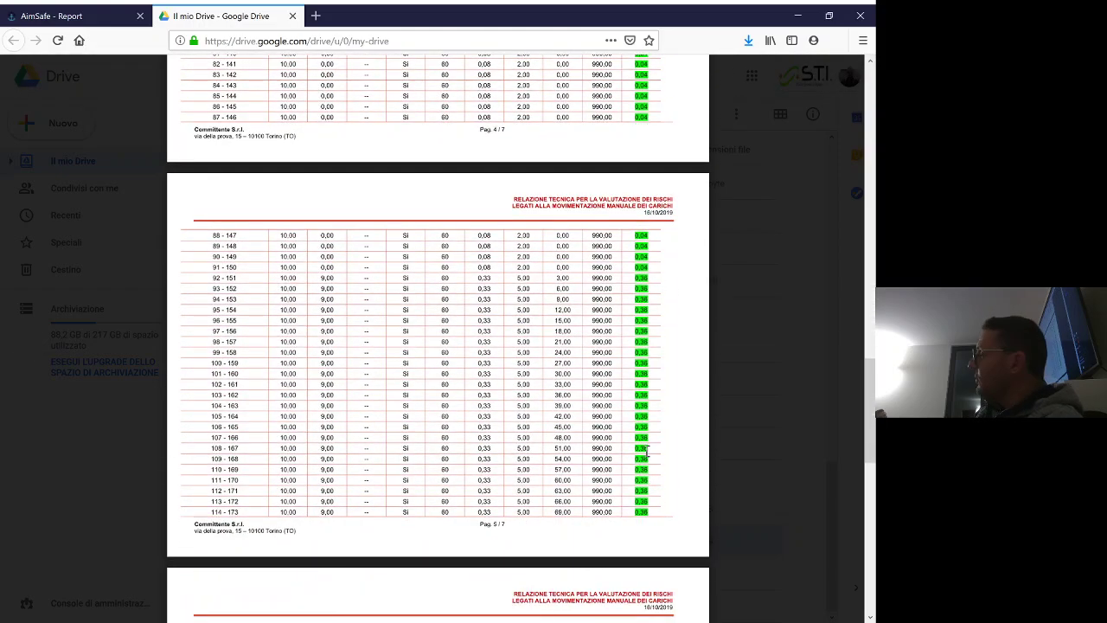
scroll(641, 470, "down", 5)
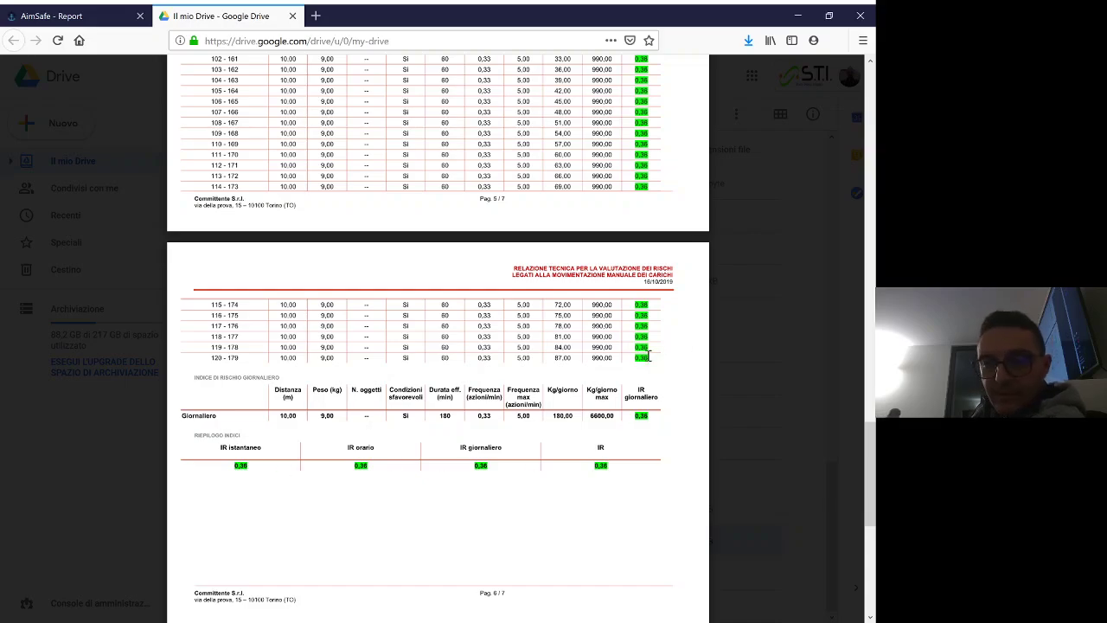
scroll(658, 354, "up", 7)
scroll(620, 358, "up", 10)
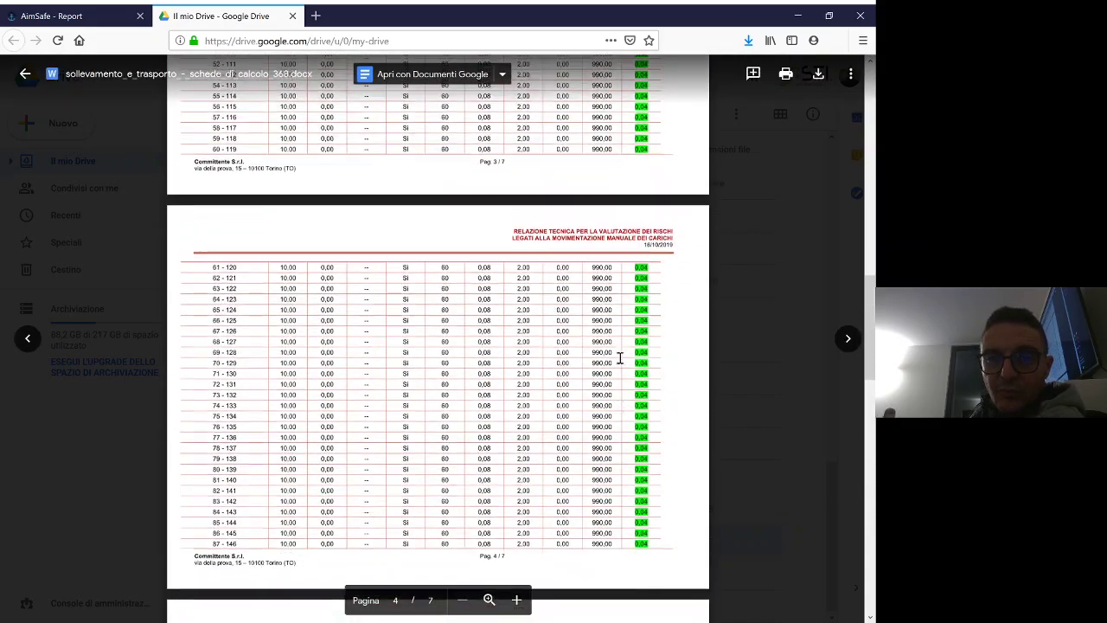
scroll(619, 363, "up", 5)
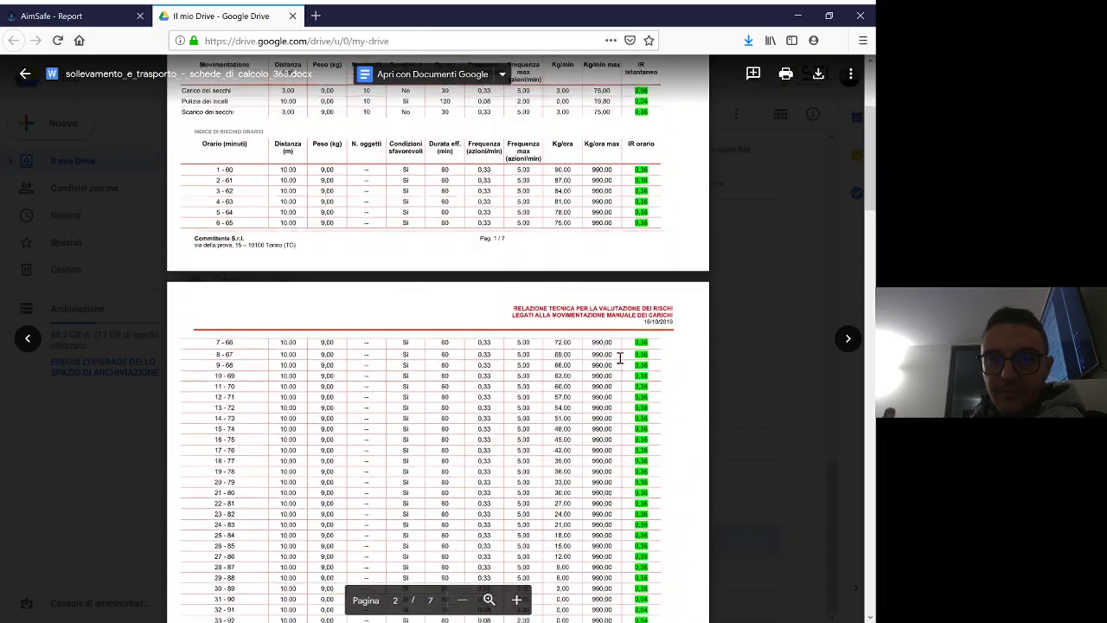
scroll(587, 365, "down", 1)
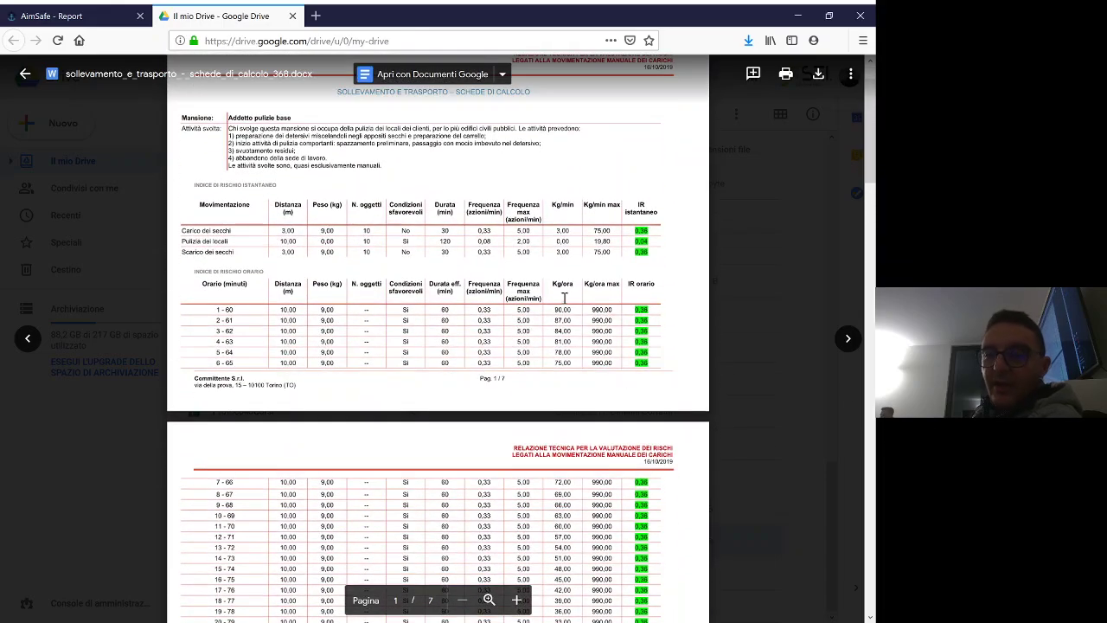
scroll(568, 292, "down", 1)
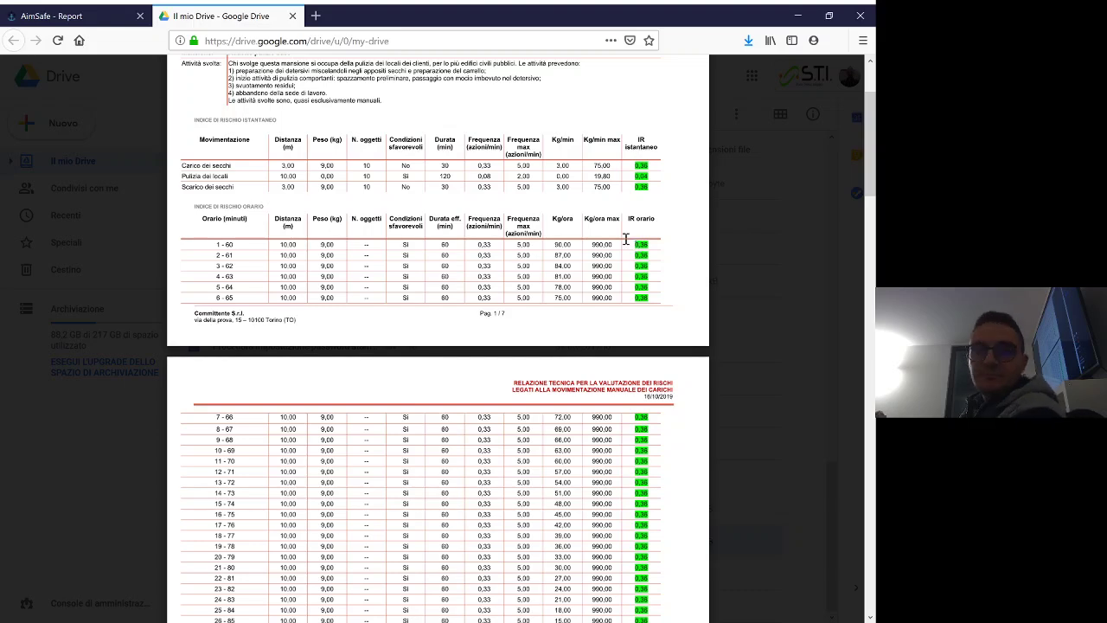
Switch back to AimSafe and open the "Carico dei secchi" handling from the Pont Saint Martin site's handlings.
key("ctrl+shift+Tab")
scroll(426, 146, "up", 4)
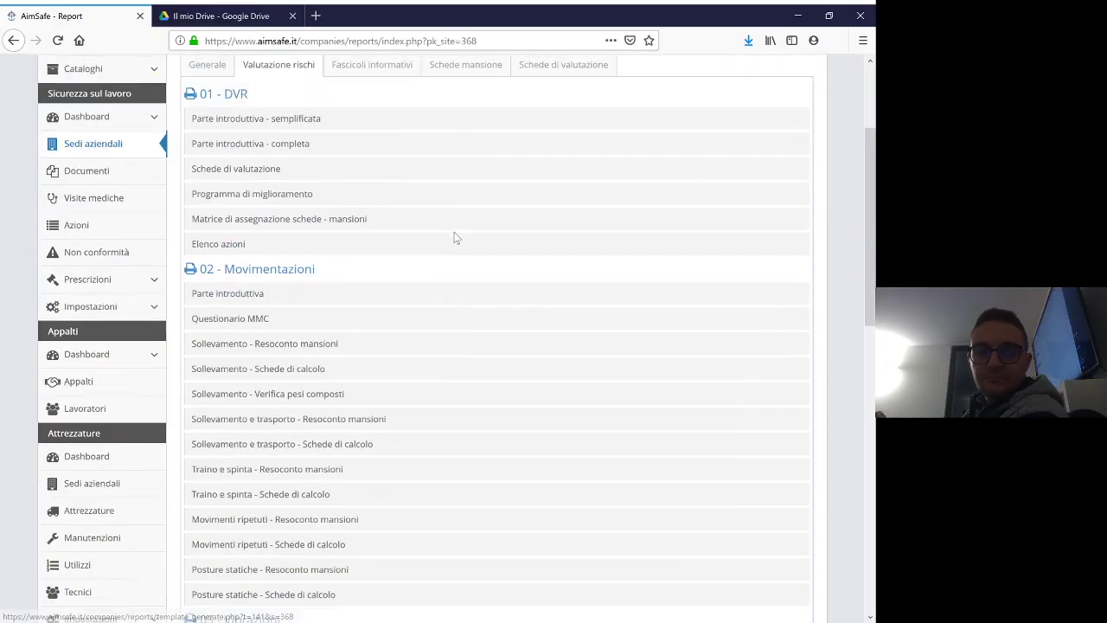
left_click(423, 101)
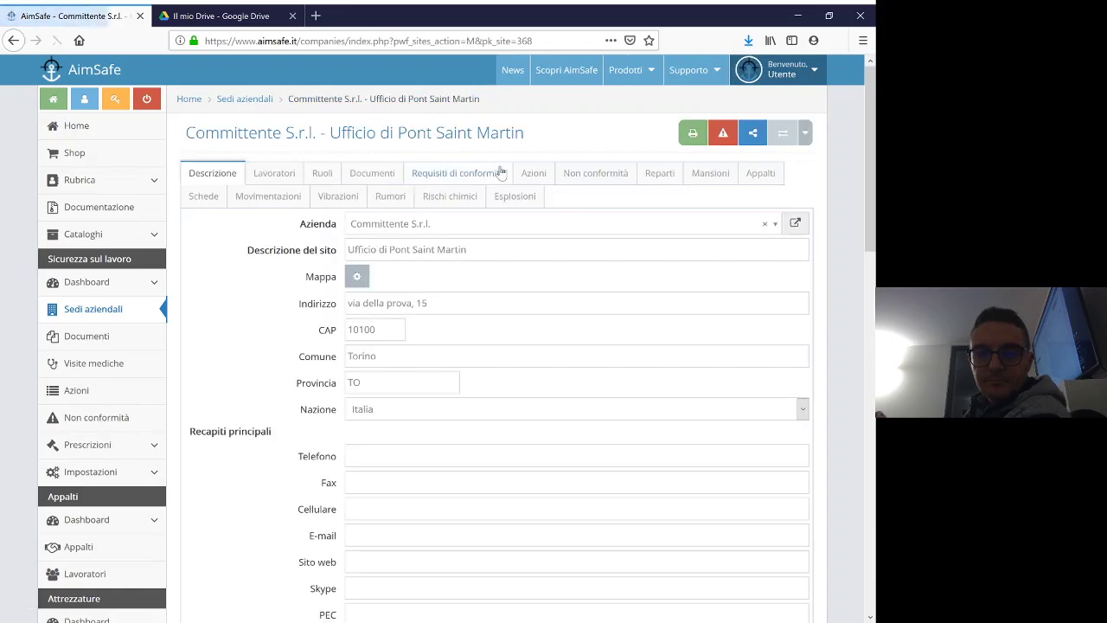
left_click(251, 196)
scroll(298, 247, "down", 5)
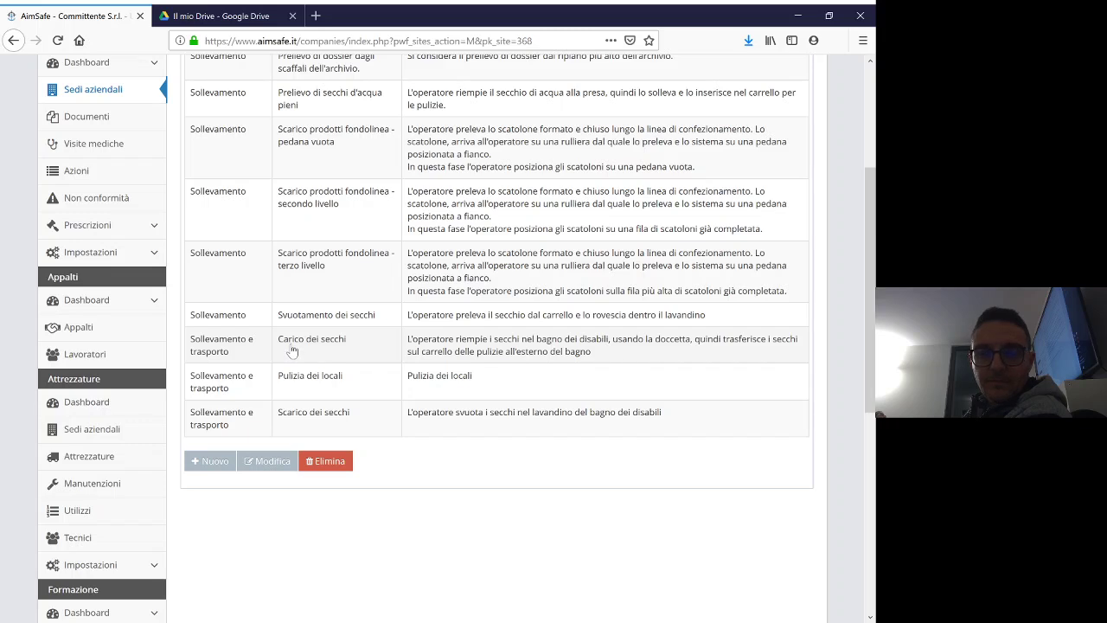
double_click(323, 347)
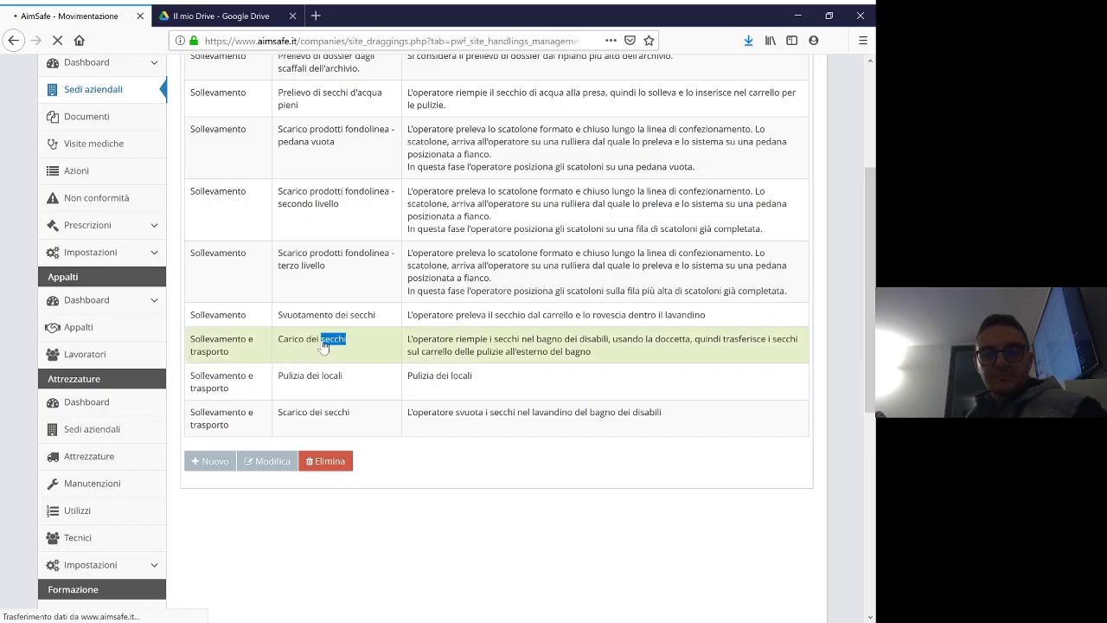
Set the number of objects of the "Carico dei secchi" handling to 60 and save it.
left_click(365, 317)
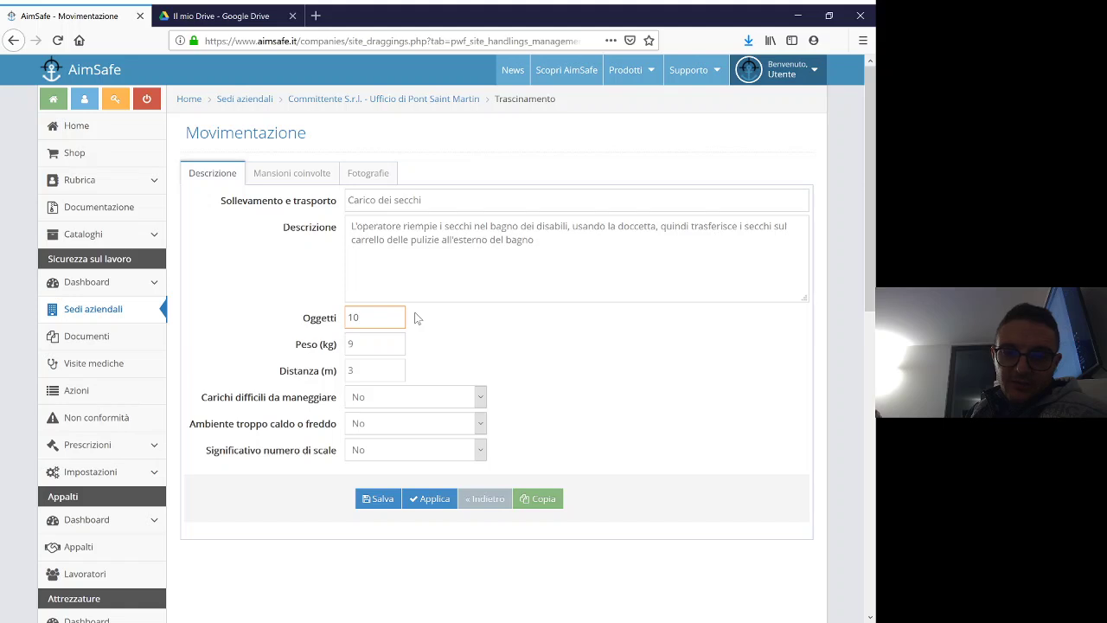
key("BackSpace")
key("BackSpace")
type("60")
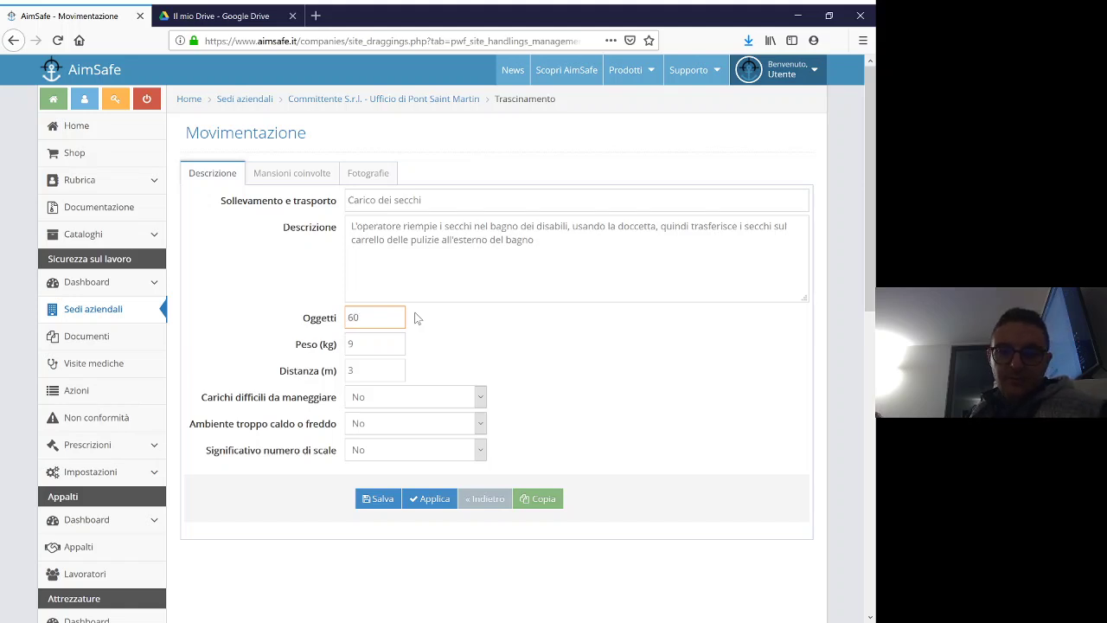
key("Tab")
key("Tab")
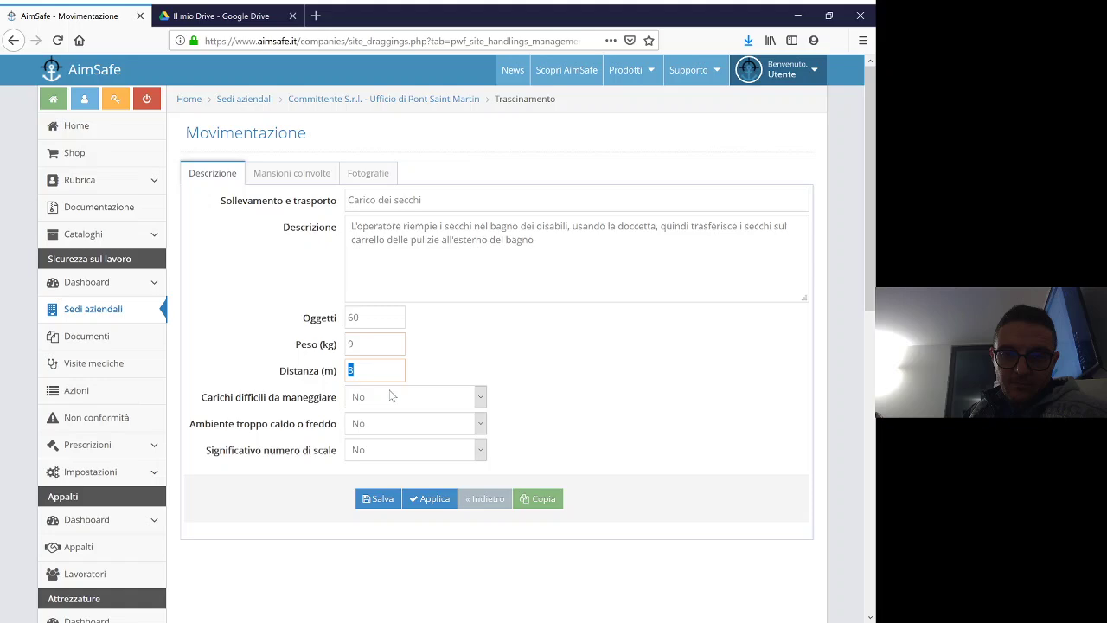
left_click(378, 498)
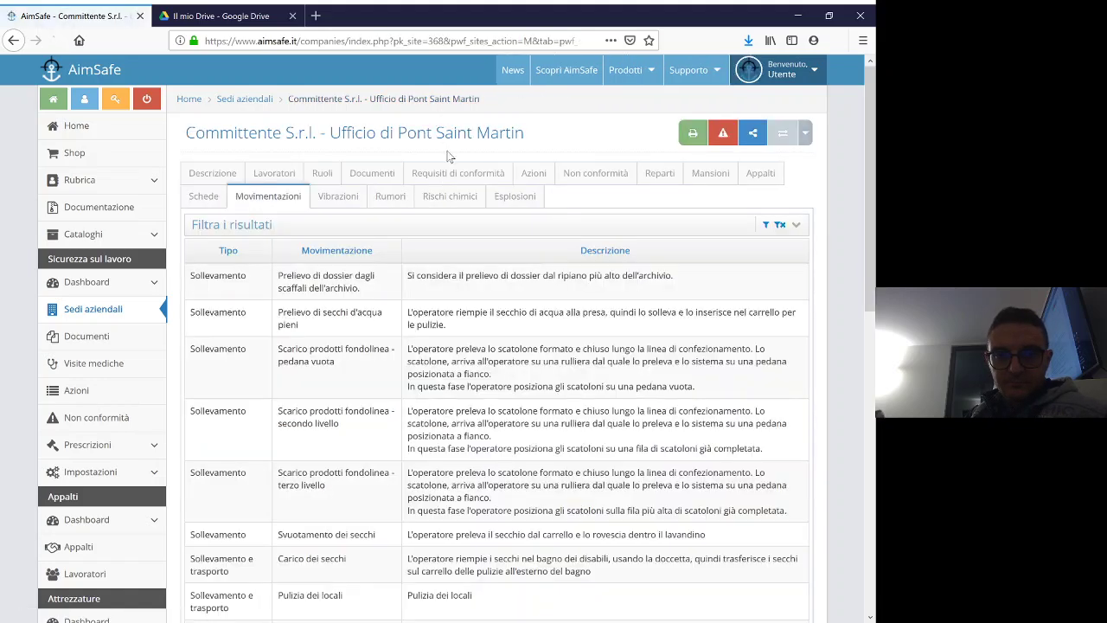
Check the lifting-and-transport risk indices of "Addetto pulizie base", moving the 120-minute exposure down one place and back up.
left_click(722, 180)
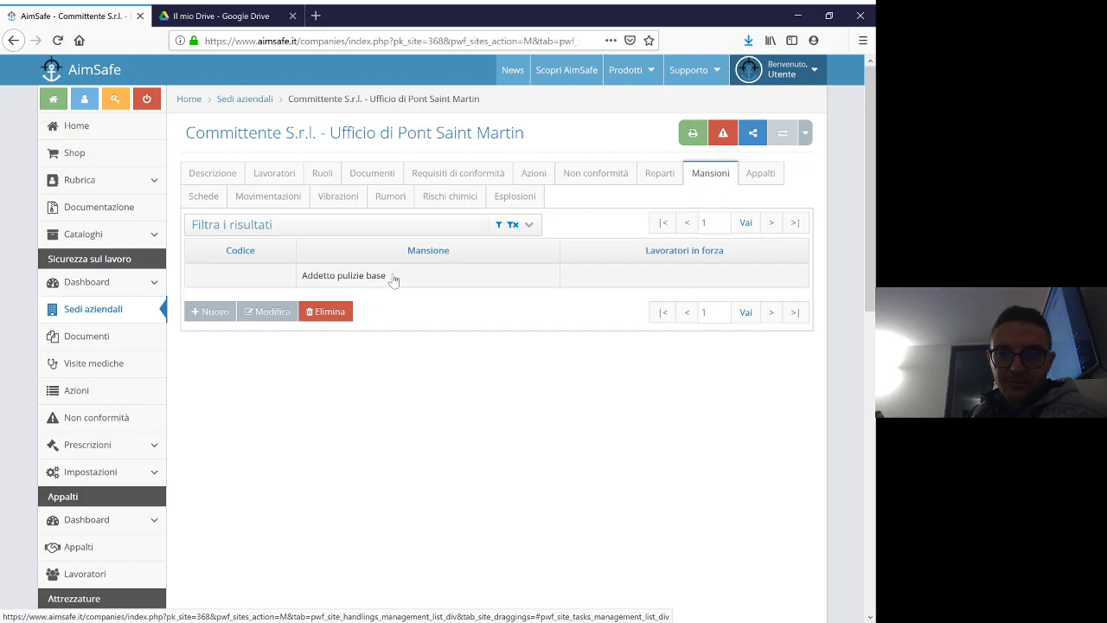
double_click(358, 285)
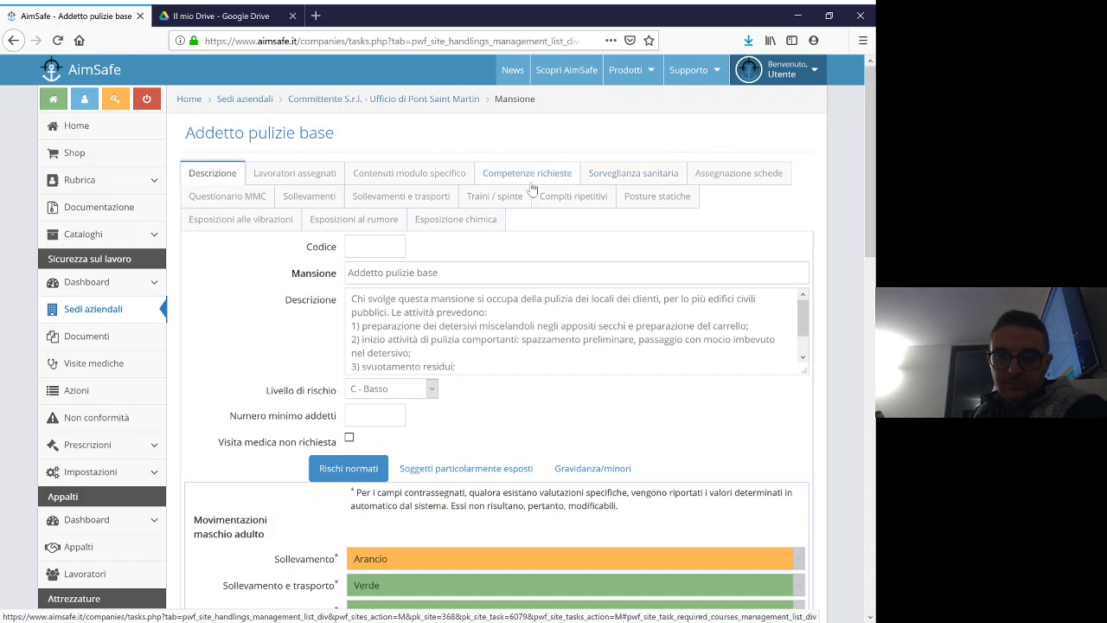
left_click(399, 208)
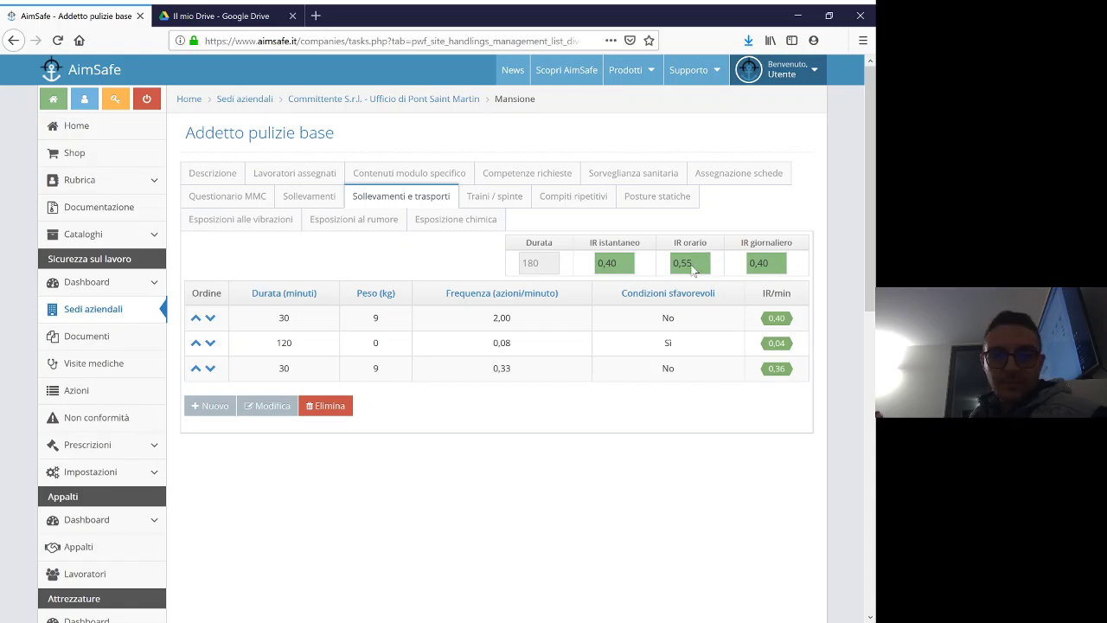
left_click(209, 343)
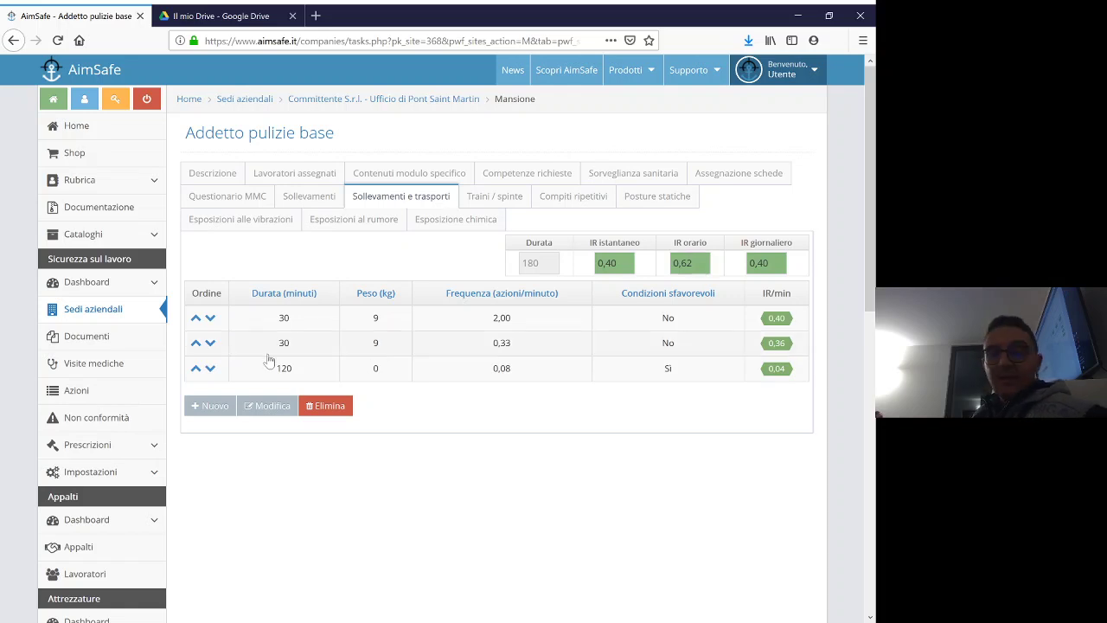
left_click(195, 368)
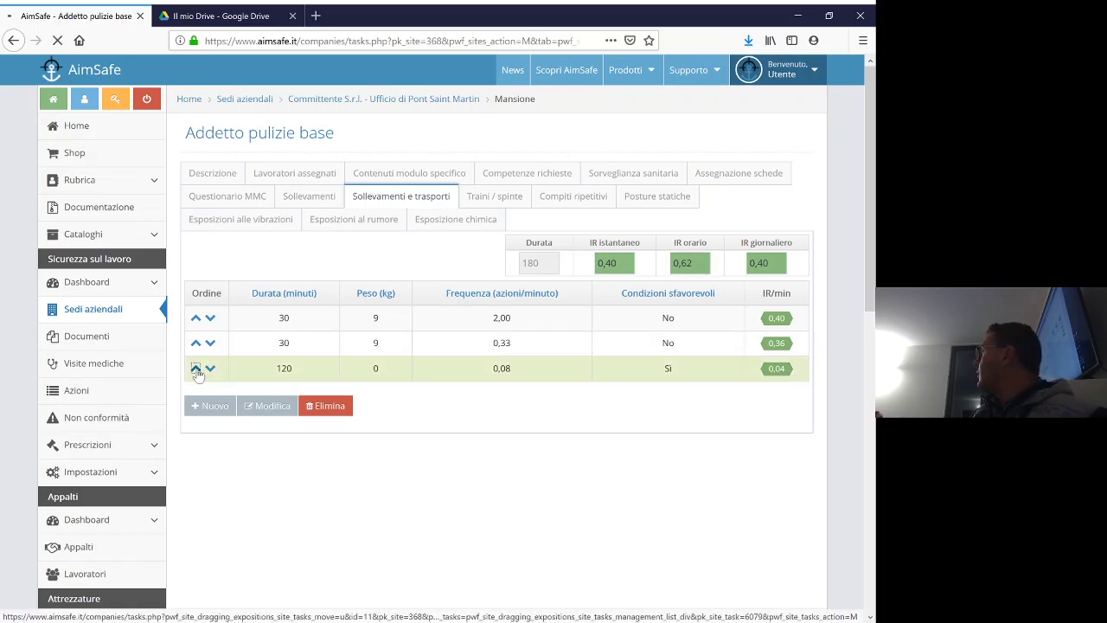